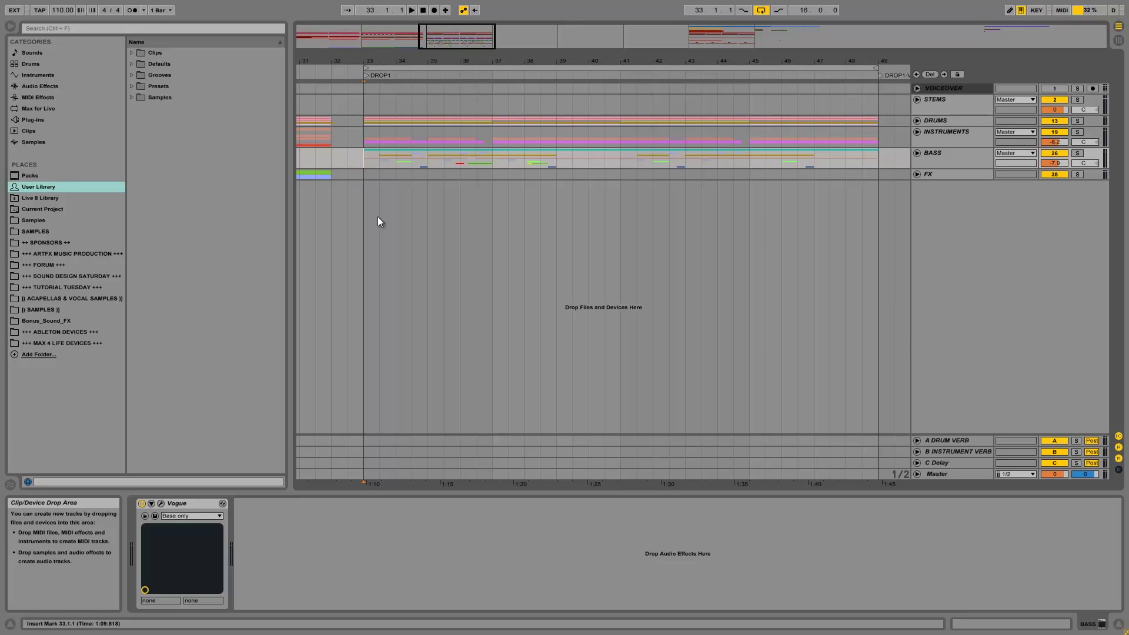
# Step: Play the DROP1 section from bar 33 and highlight bars 45 to 49 and 47 to 49 in the BASS group
pyautogui.press('space')
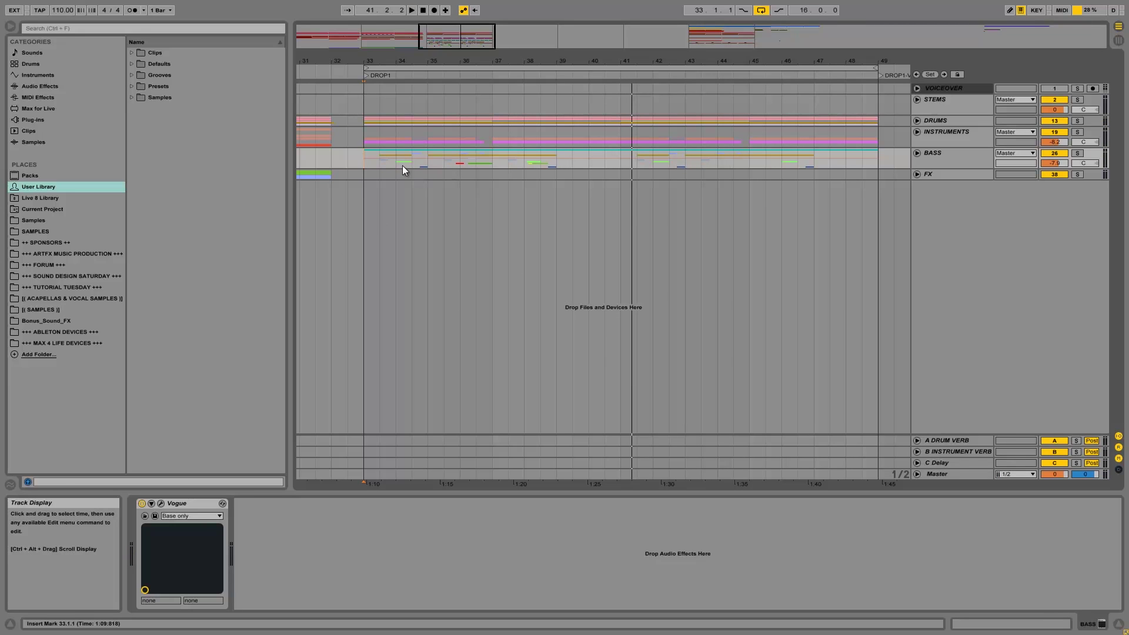
pyautogui.click(375, 166)
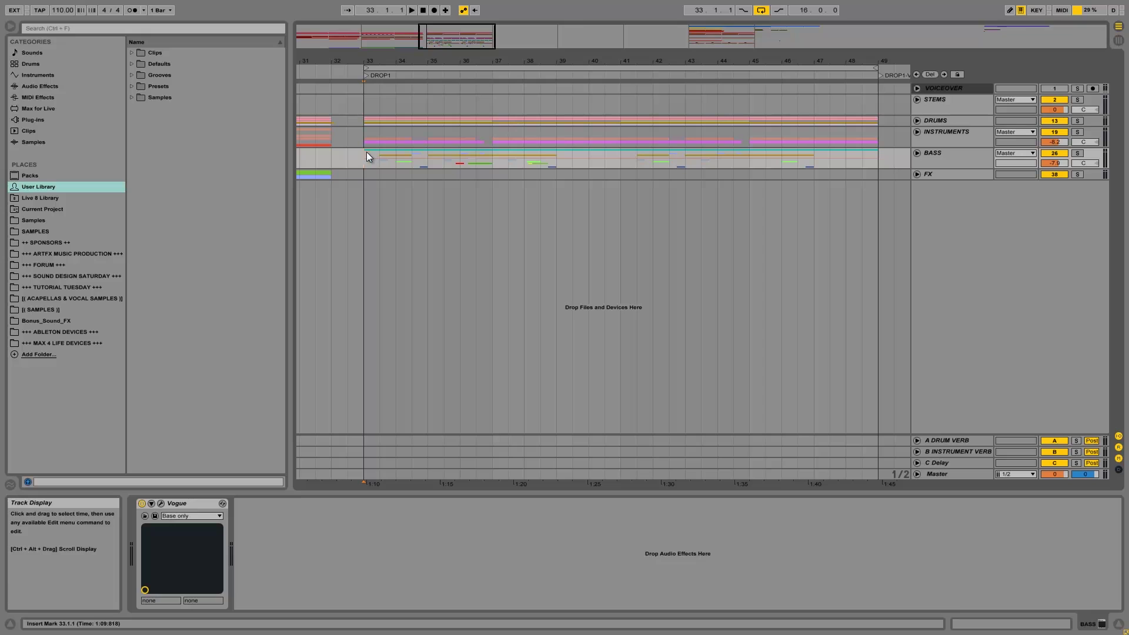
pyautogui.click(524, 164)
pyautogui.moveTo(884, 157); pyautogui.dragTo(753, 163)
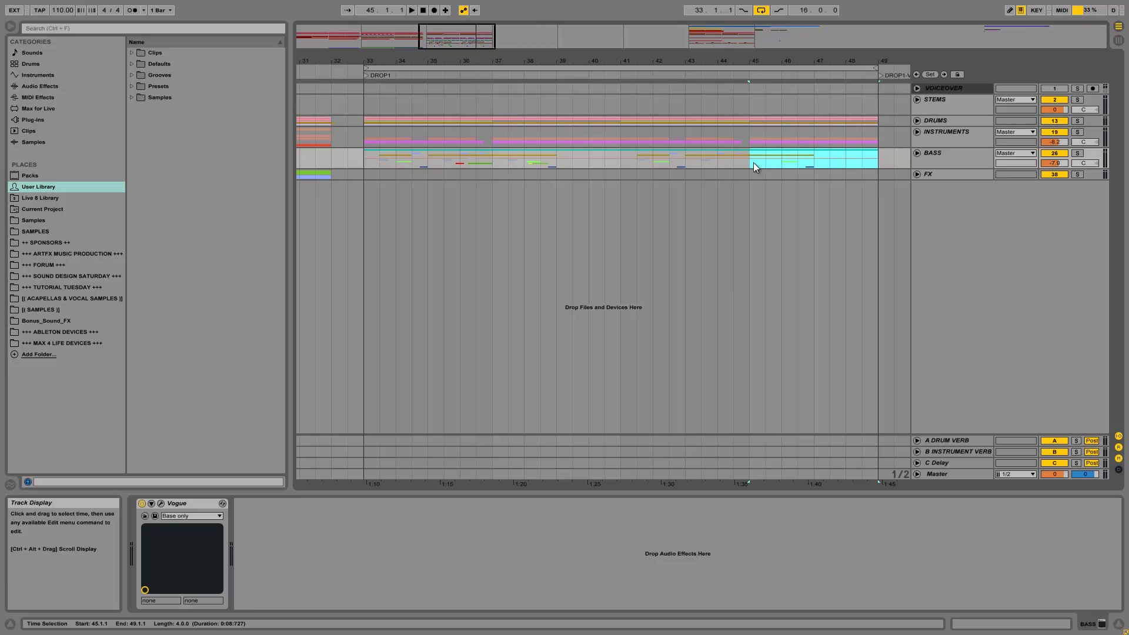
pyautogui.moveTo(754, 162); pyautogui.dragTo(821, 166)
pyautogui.click(875, 162)
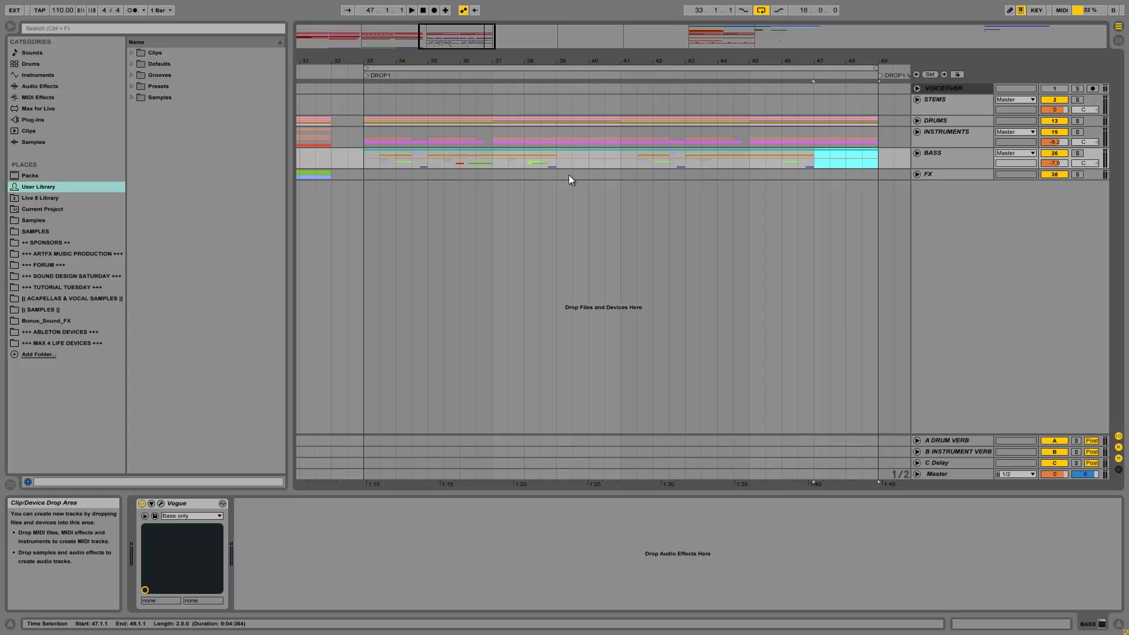
# Step: Select the INSTRUMENTS and BASS groups together and individually to view their device chains
pyautogui.click(932, 138)
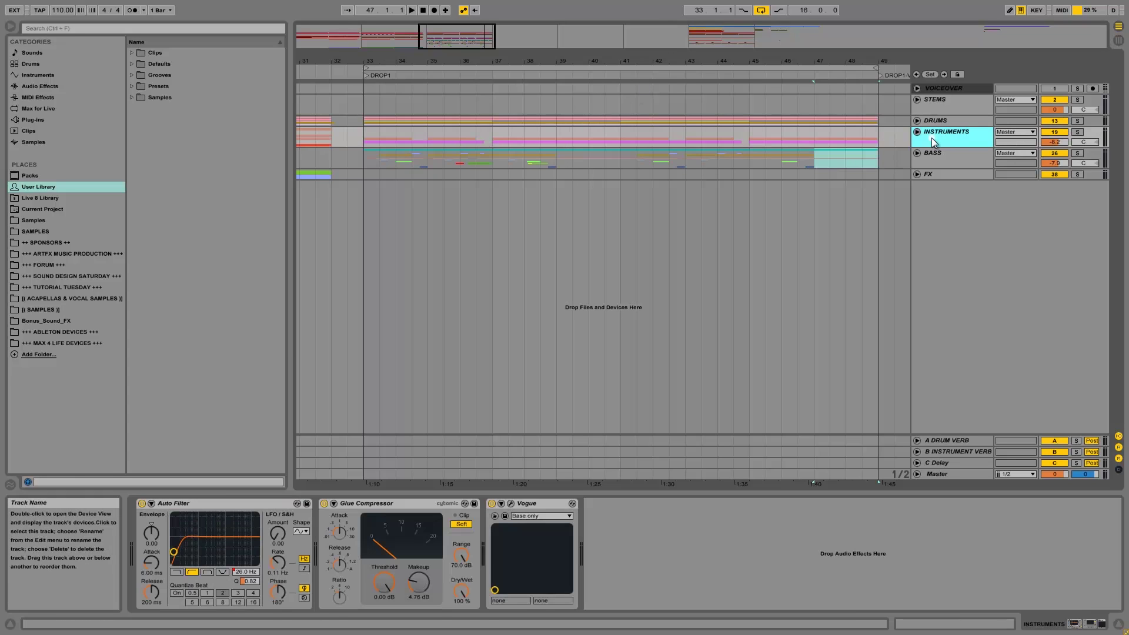
pyautogui.keyDown('shift'); pyautogui.click(936, 154); pyautogui.keyUp('shift')
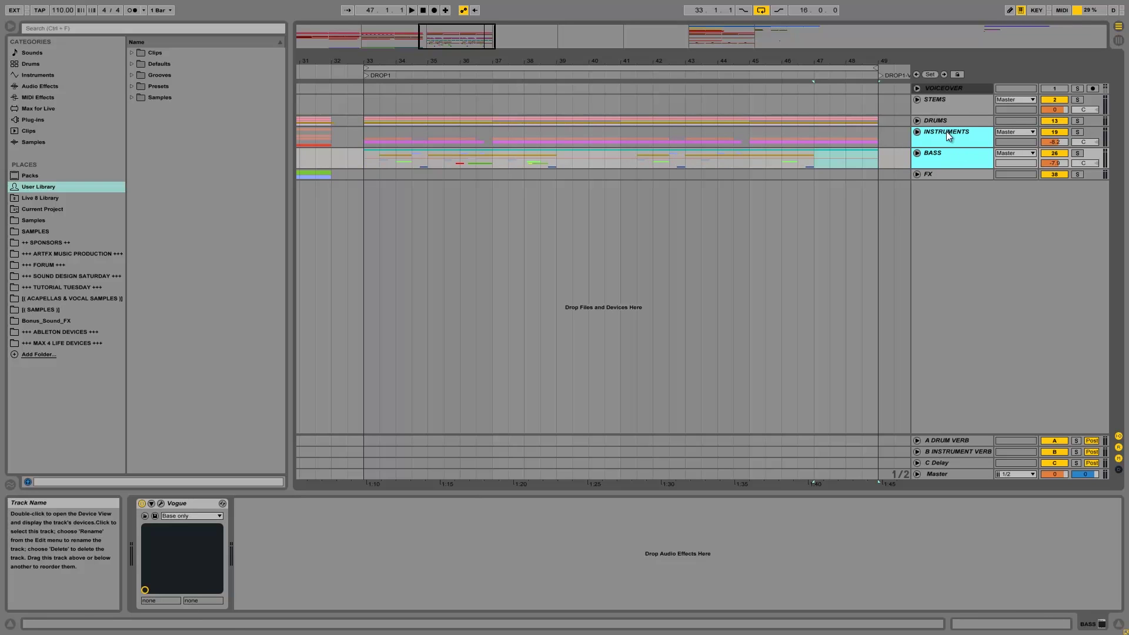
pyautogui.click(949, 154)
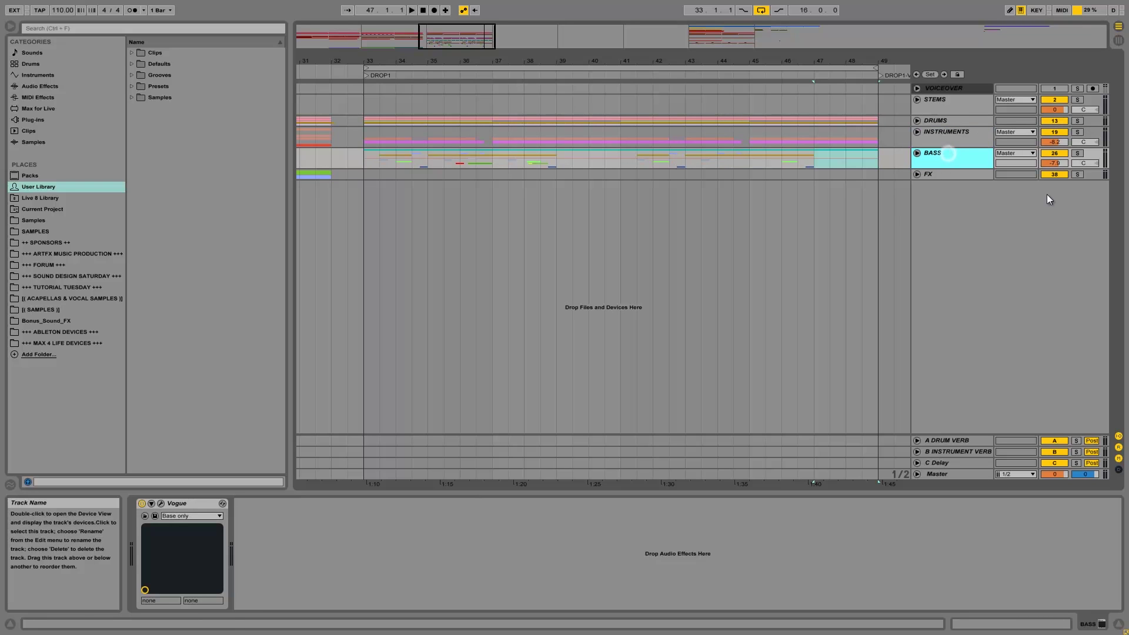
pyautogui.click(943, 139)
# Step: Place the insert marker at bar 33, solo the INSTRUMENTS group and unfold its tracks
pyautogui.click(360, 129)
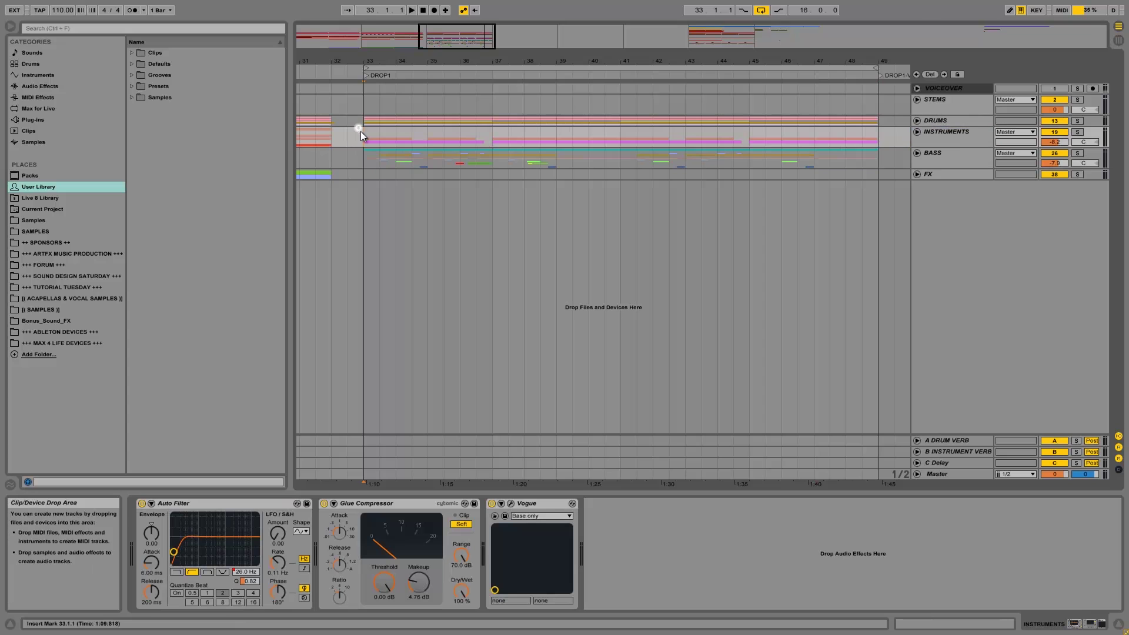
pyautogui.click(1078, 131)
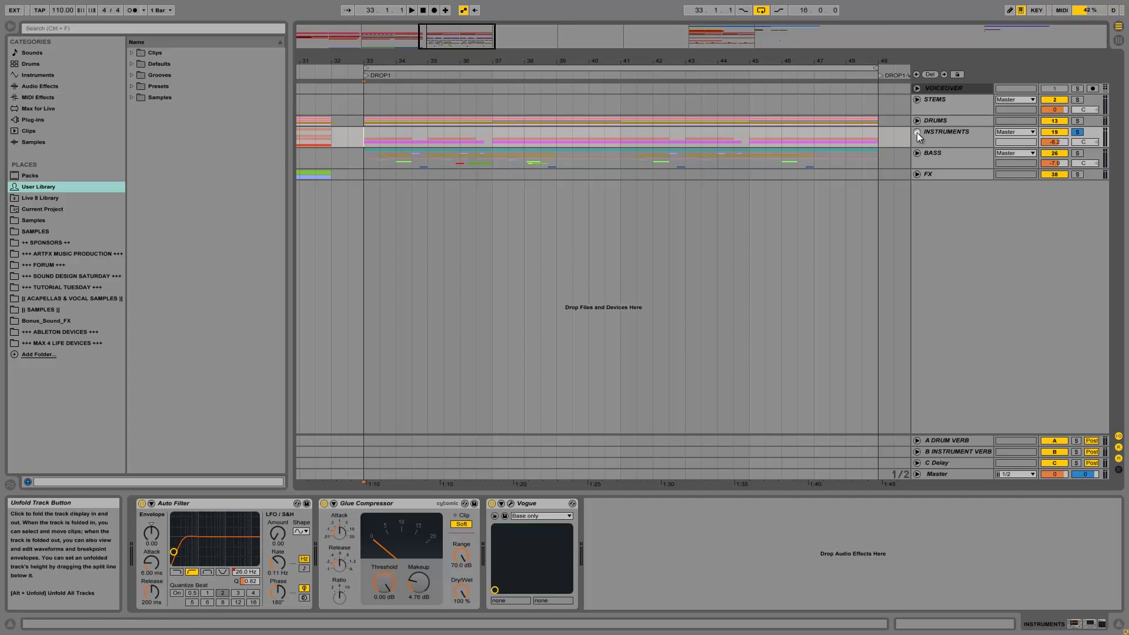
pyautogui.click(916, 132)
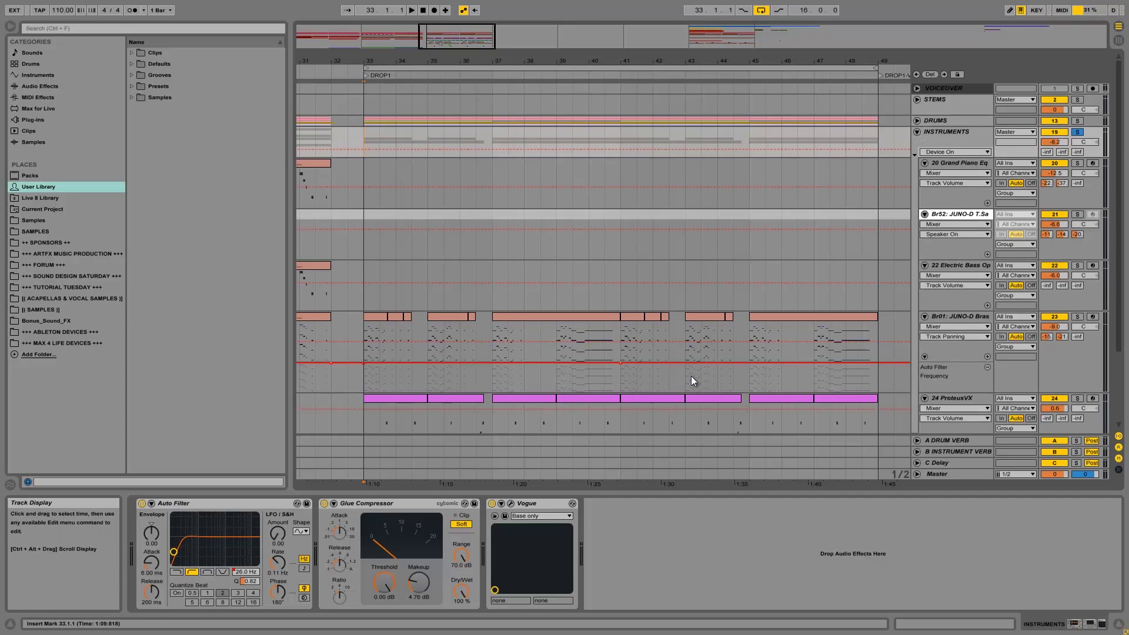
# Step: Solo the 24 ProteusVX track, listen to it from bar 33 and release its solo
pyautogui.click(979, 397)
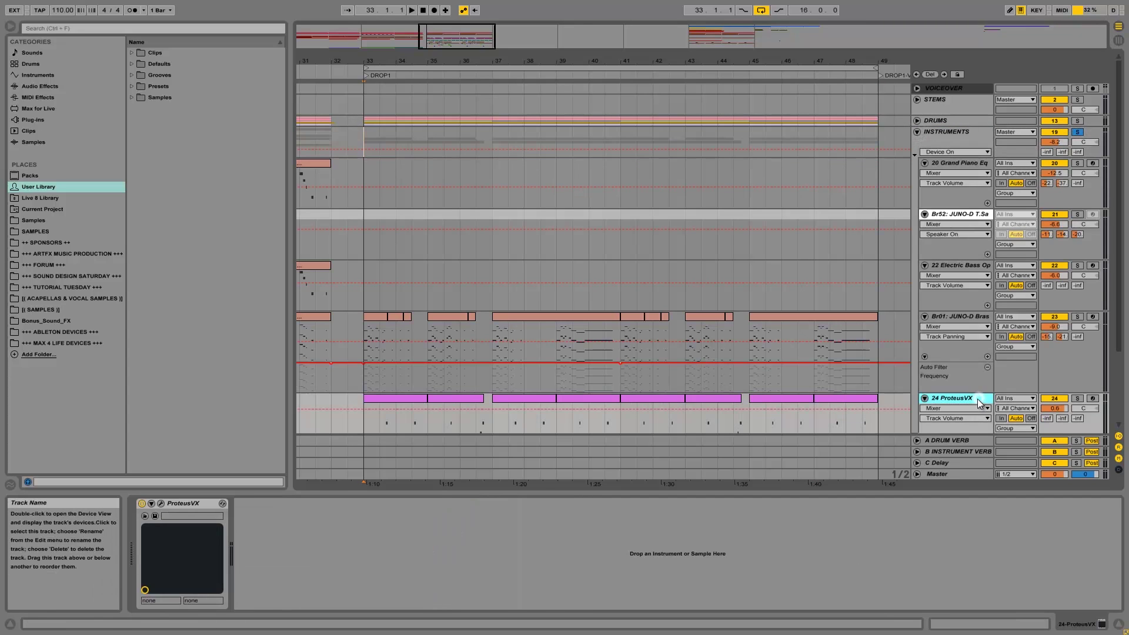
pyautogui.click(1077, 398)
pyautogui.press('space')
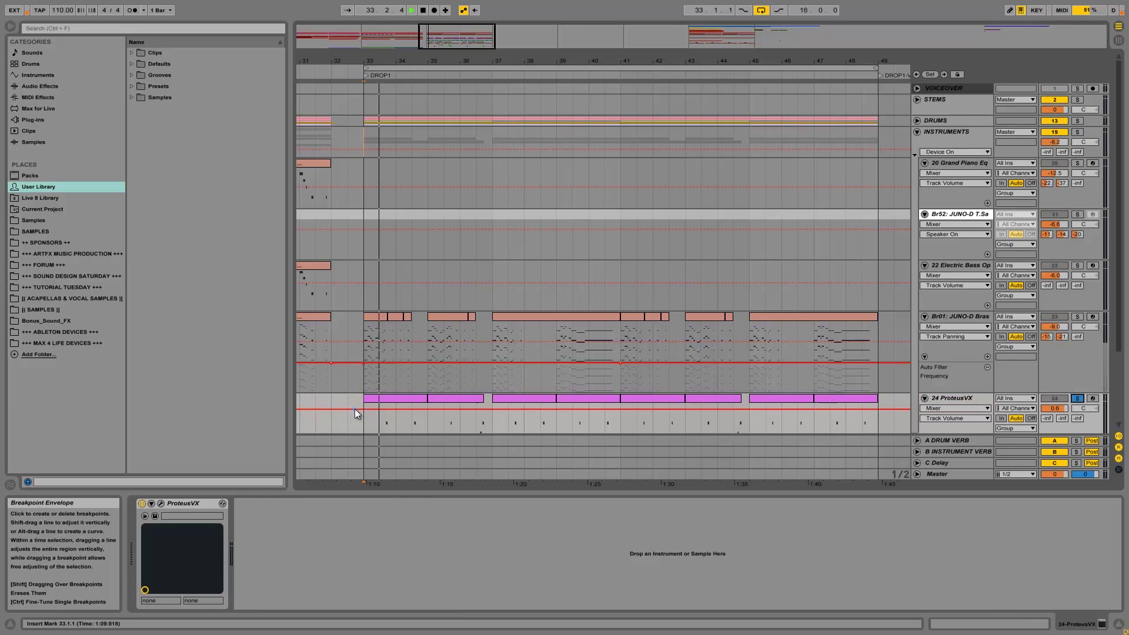
pyautogui.click(1076, 399)
# Step: Solo the whole INSTRUMENTS group, listen to it from bar 33 and fold the group
pyautogui.click(1077, 132)
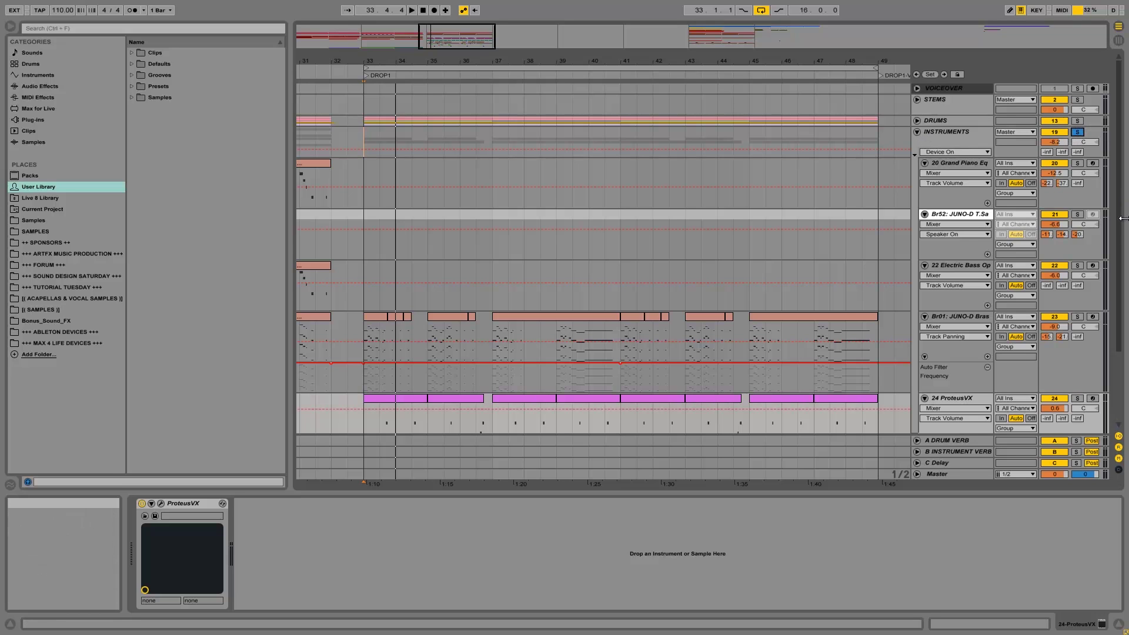
pyautogui.scroll(-3, 1120, 219)
pyautogui.scroll(3, 1120, 206)
pyautogui.press('space')
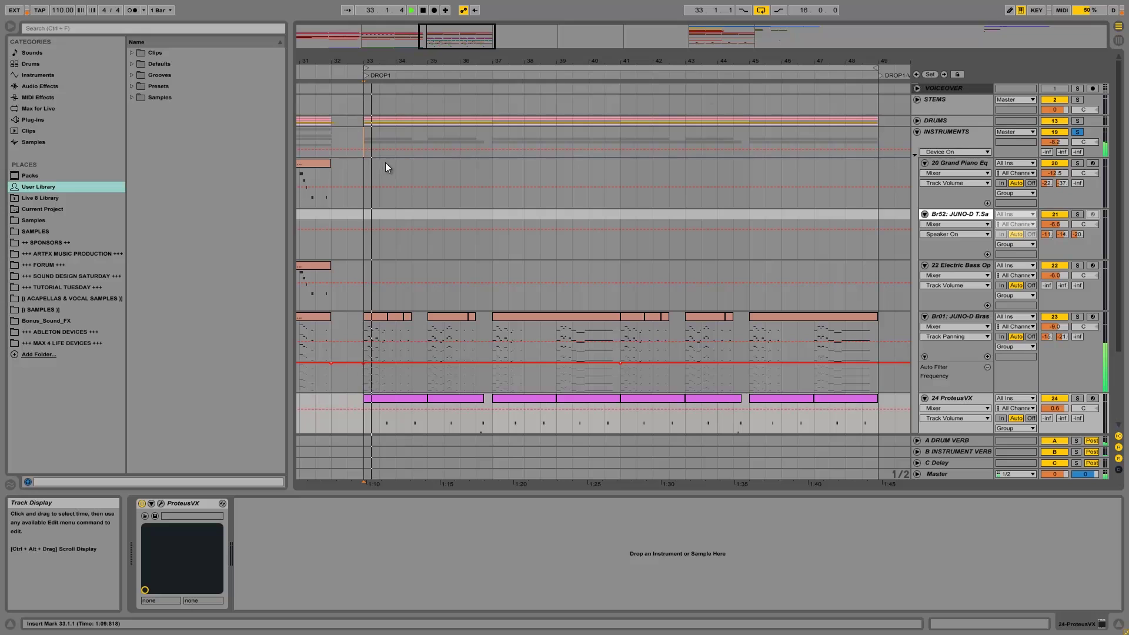
pyautogui.press('space')
pyautogui.click(917, 132)
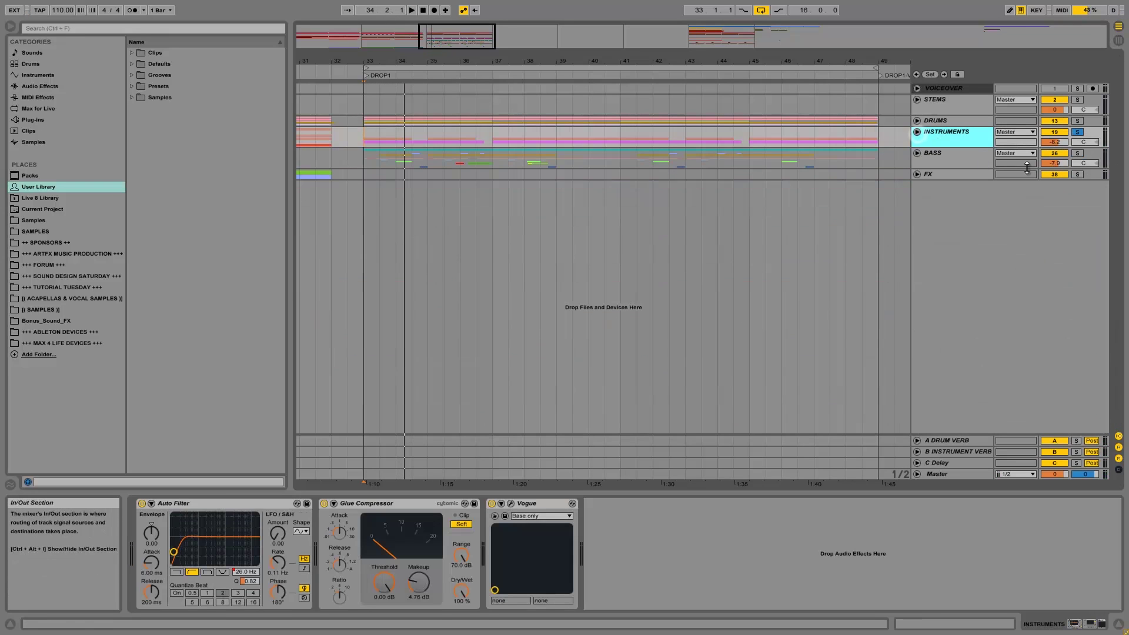
# Step: Solo the BASS group and unfold it to show its individual tracks
pyautogui.click(1078, 154)
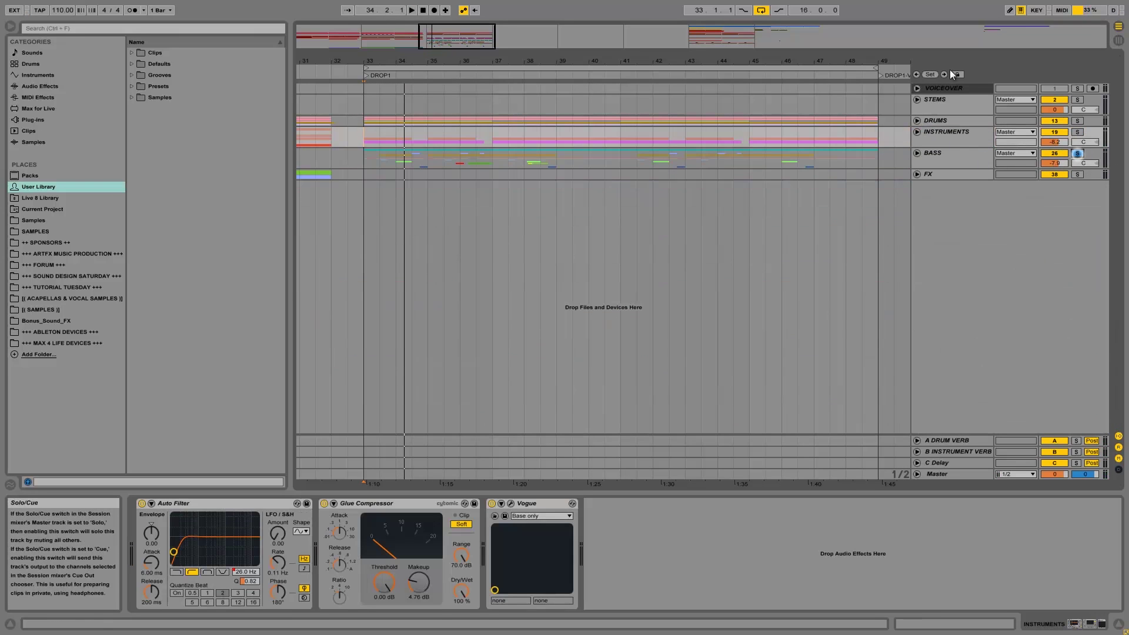
pyautogui.click(929, 160)
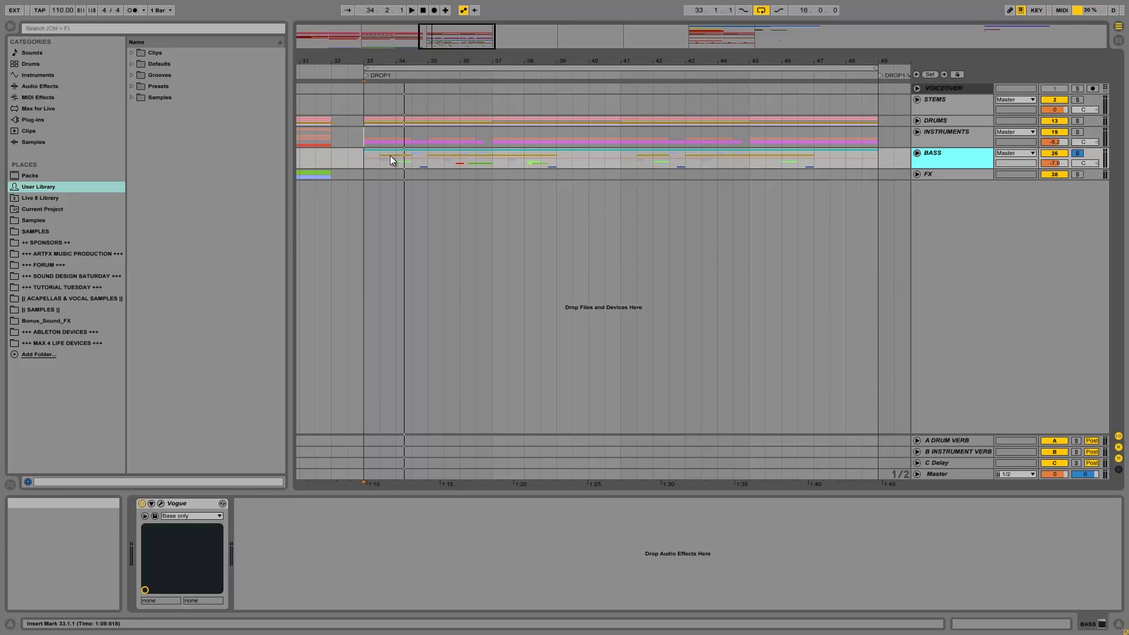
pyautogui.click(918, 153)
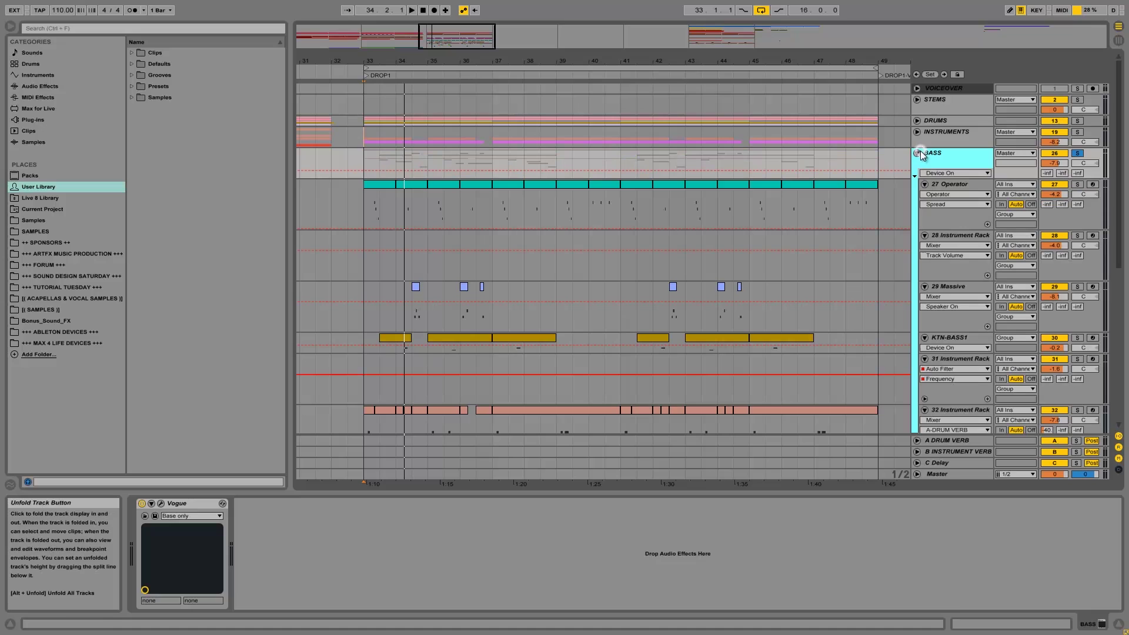
# Step: Solo the 27 Operator track in the BASS group and play it from bar 33
pyautogui.click(954, 184)
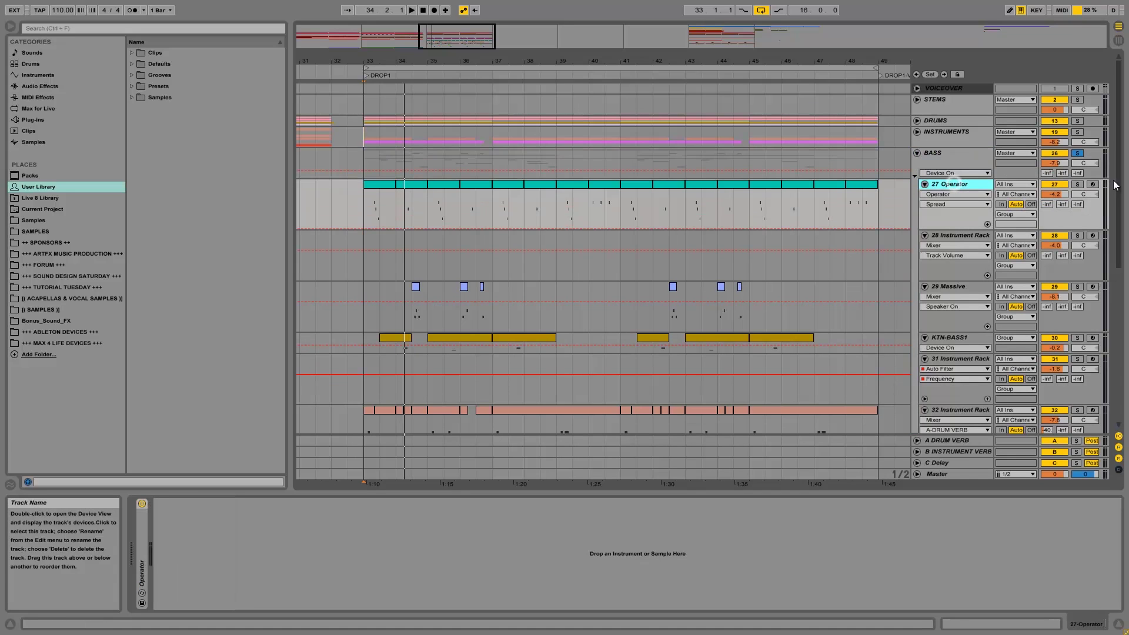
pyautogui.click(1079, 185)
pyautogui.press('space')
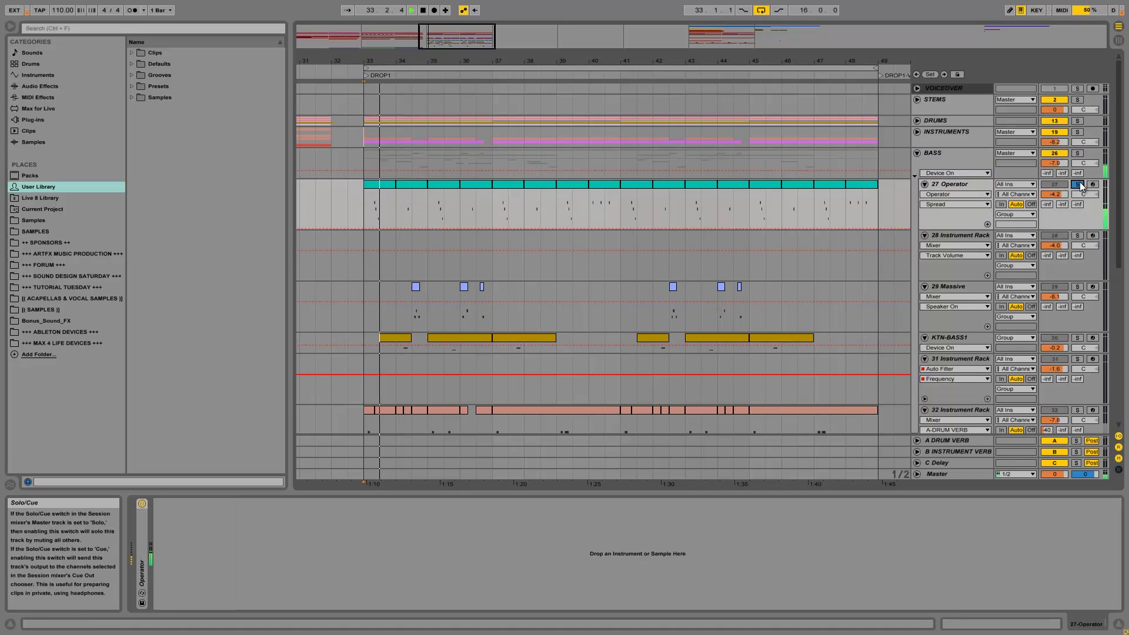
pyautogui.press('space')
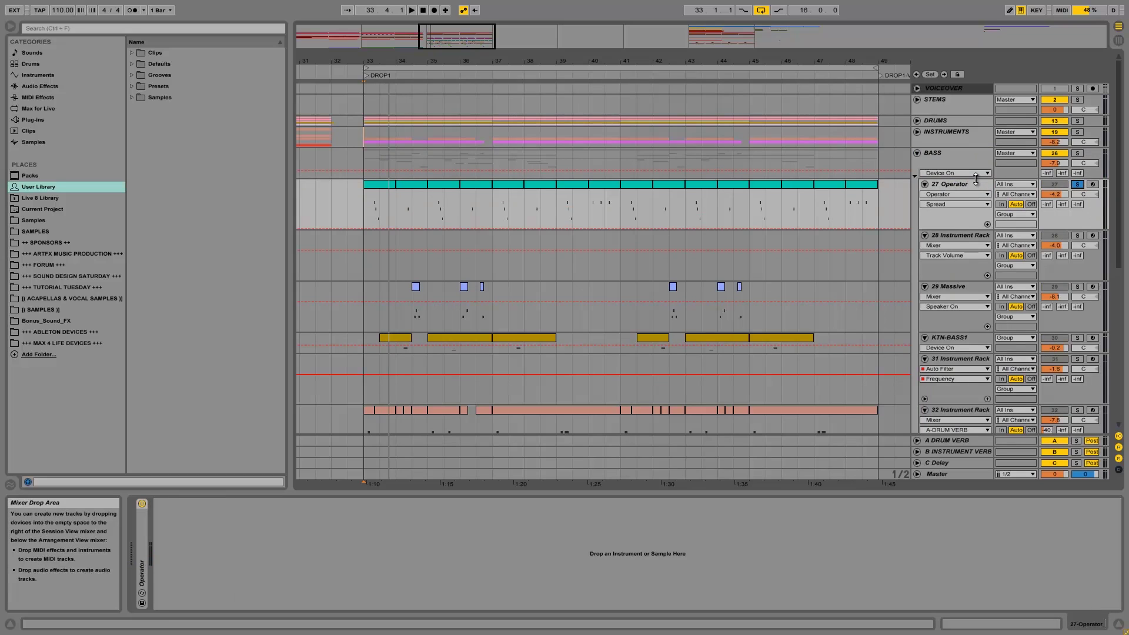
pyautogui.click(367, 210)
pyautogui.press('space')
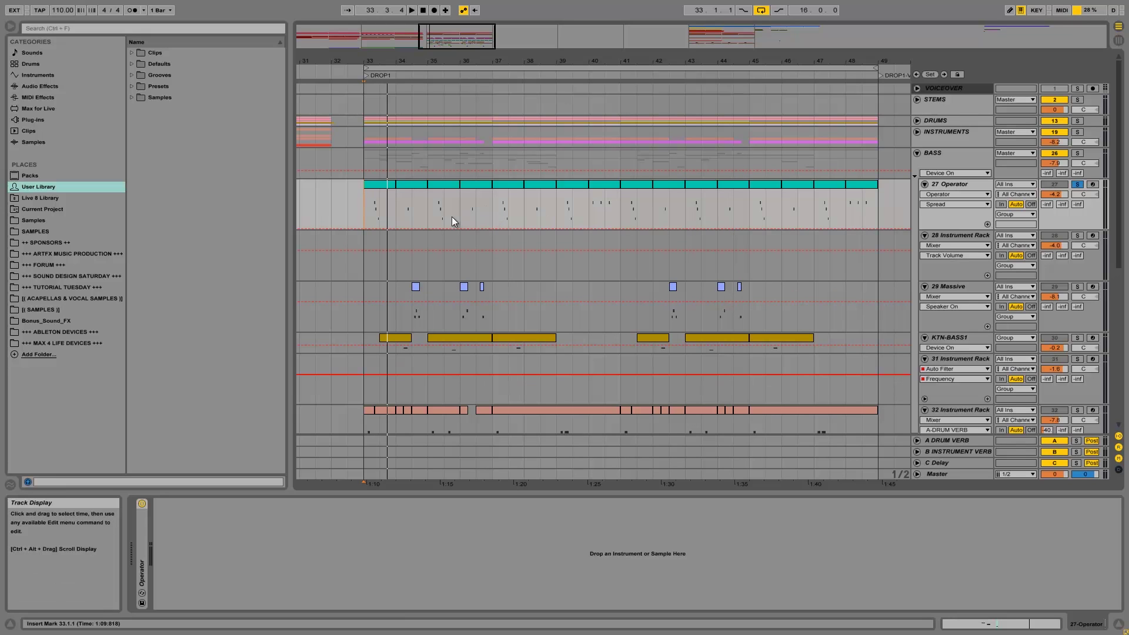
# Step: Solo the 33 Operator track and play its first clip, starting at 33.3.1
pyautogui.click(411, 301)
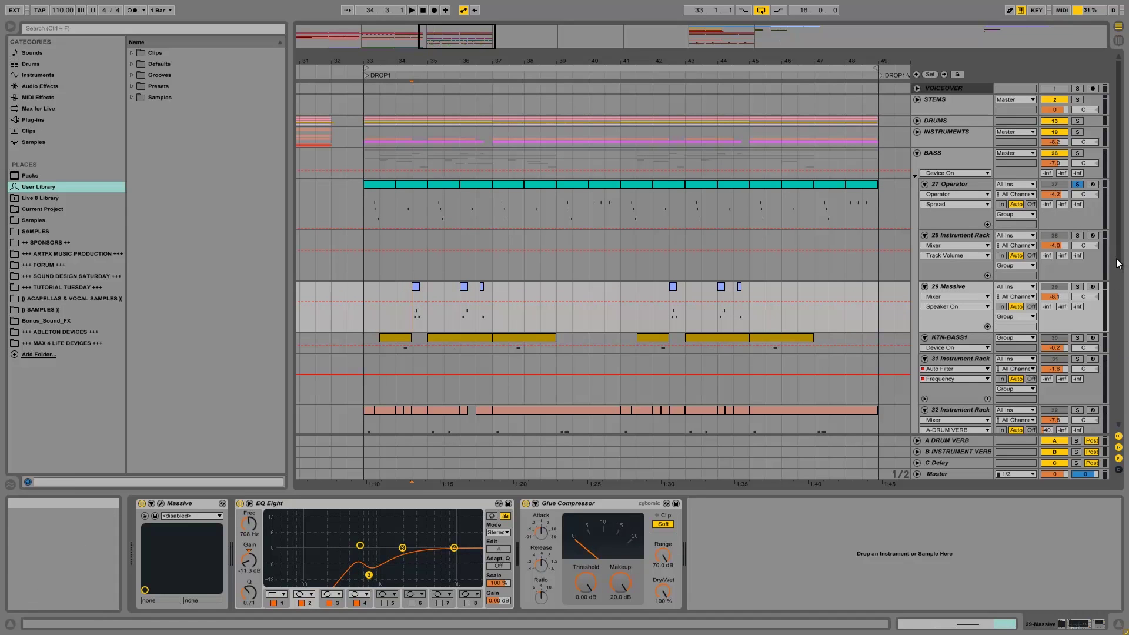
pyautogui.scroll(-5, 1117, 257)
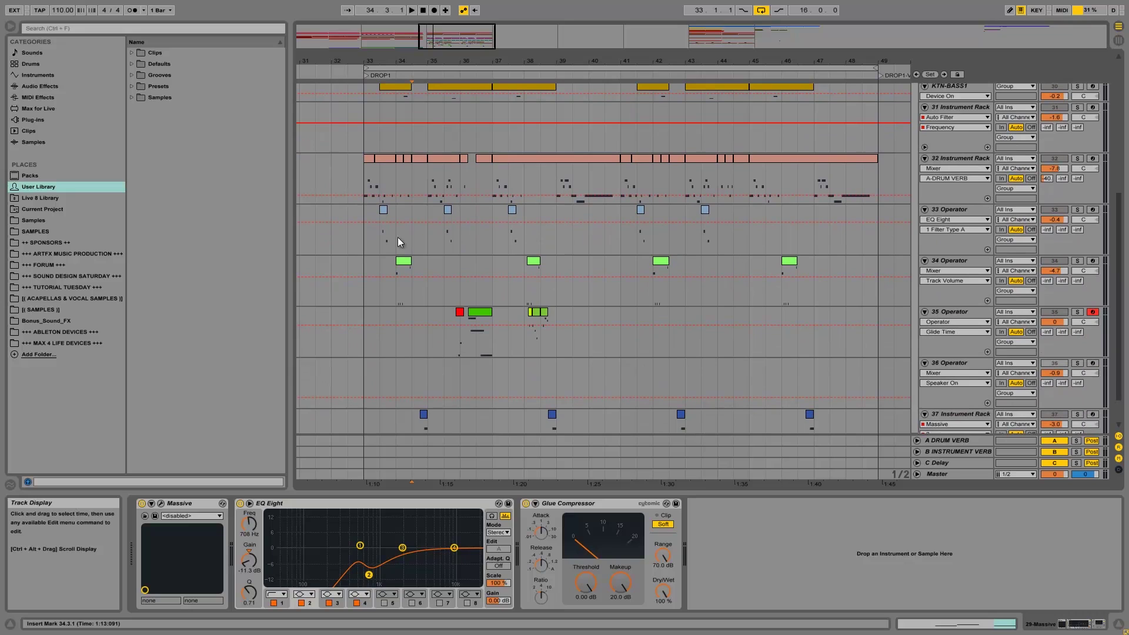
pyautogui.click(395, 246)
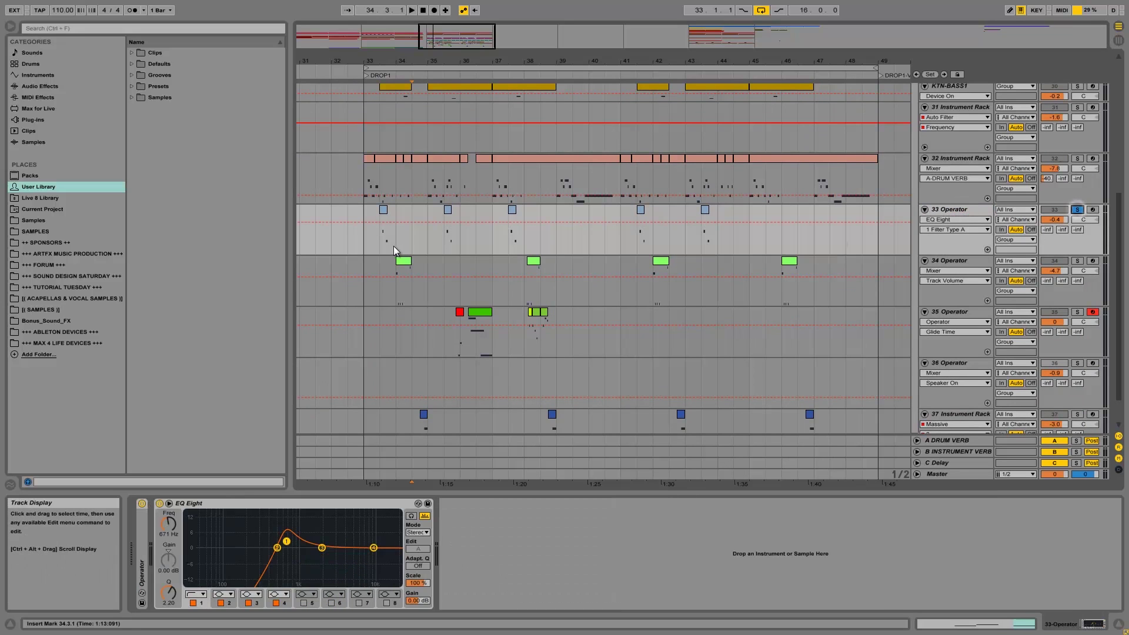
pyautogui.click(385, 211)
pyautogui.press('space')
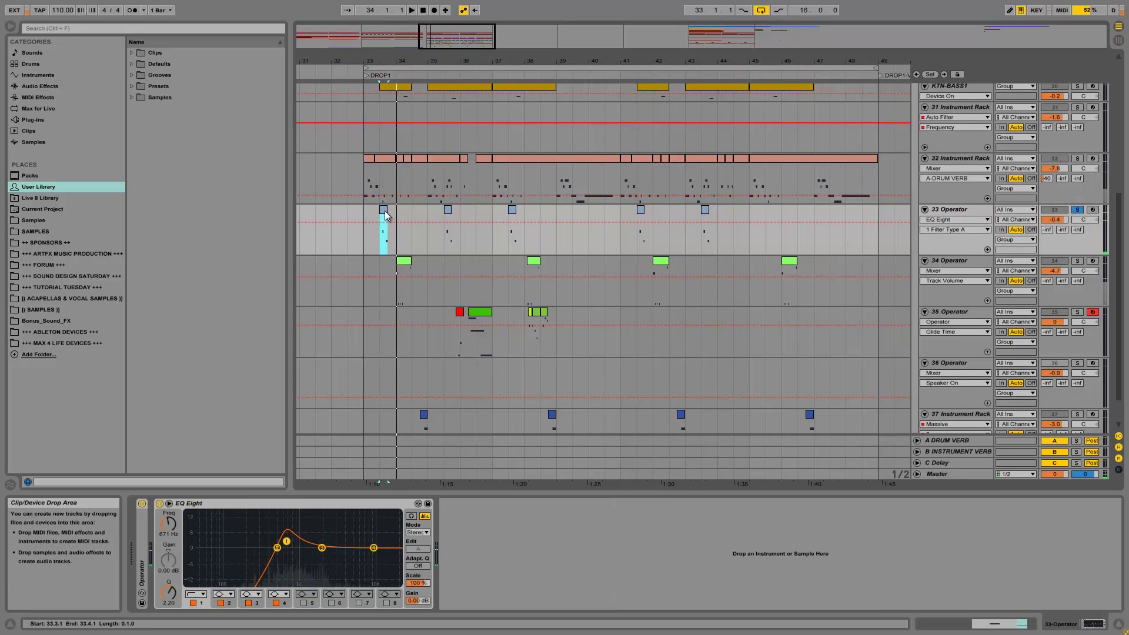
pyautogui.press('space')
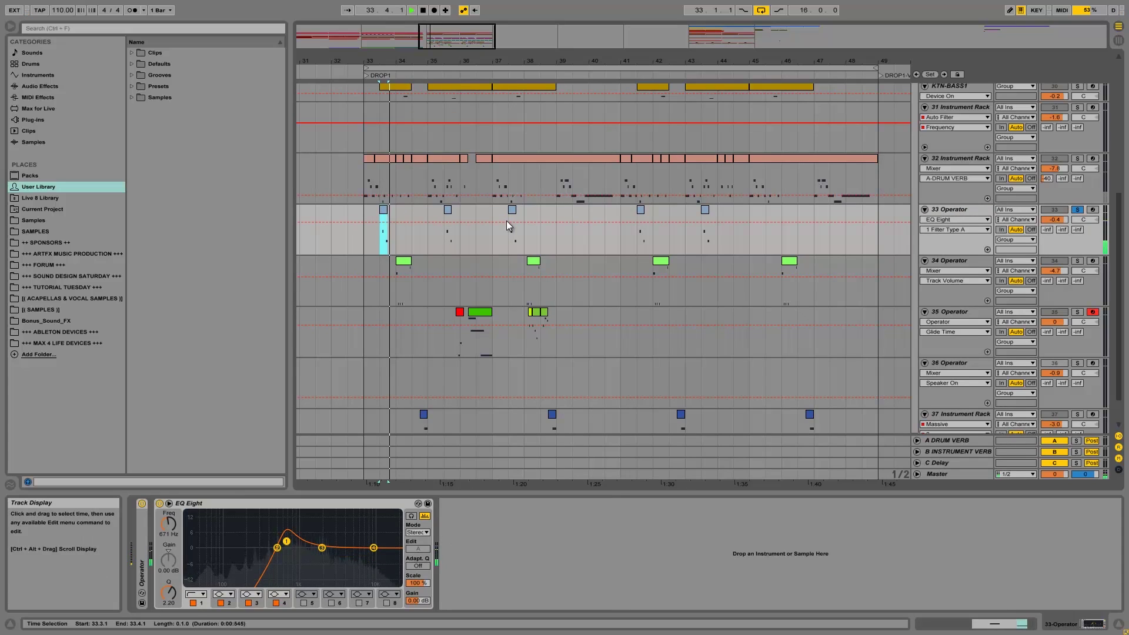
pyautogui.press('space')
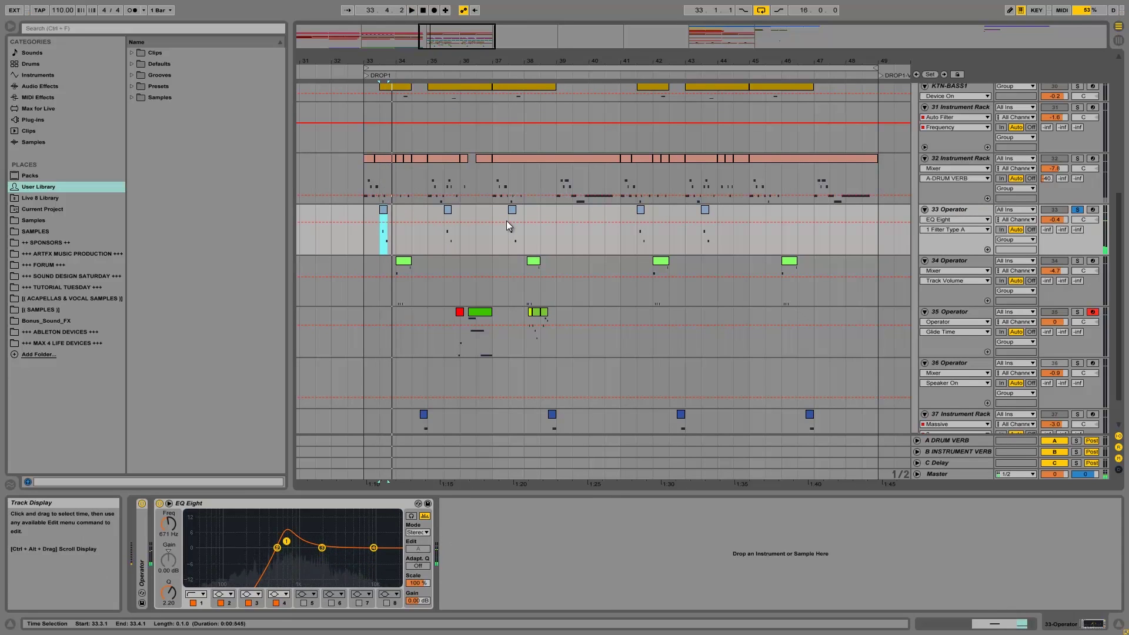
# Step: Solo the 34 Operator track and play its first green clip at bar 34
pyautogui.click(953, 261)
pyautogui.click(1078, 261)
pyautogui.press('space')
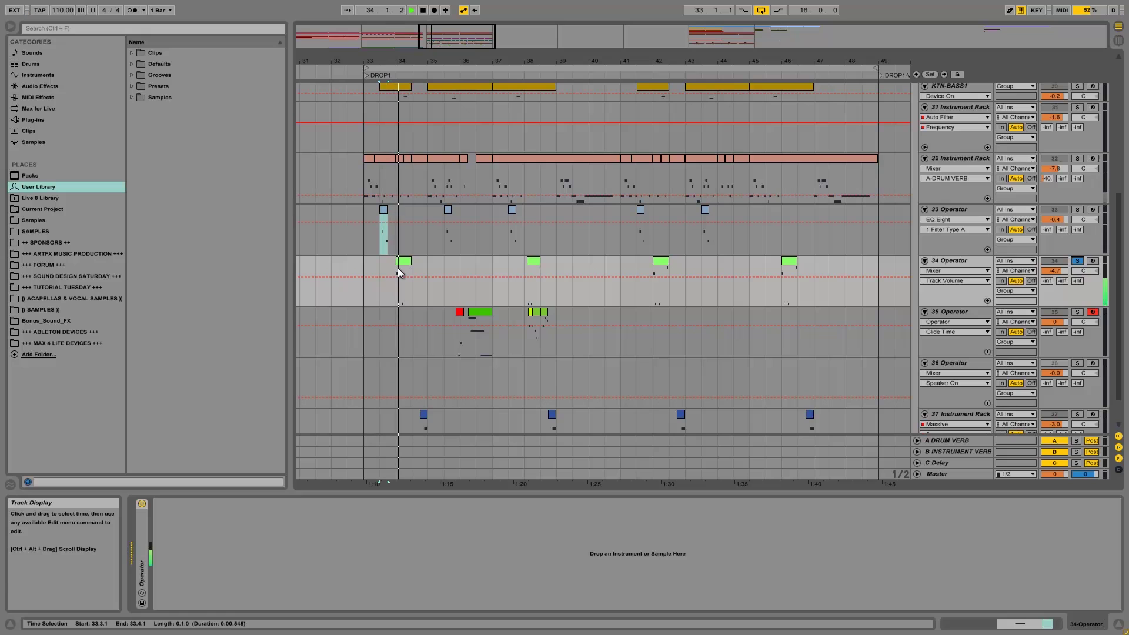
pyautogui.press('space')
pyautogui.click(398, 269)
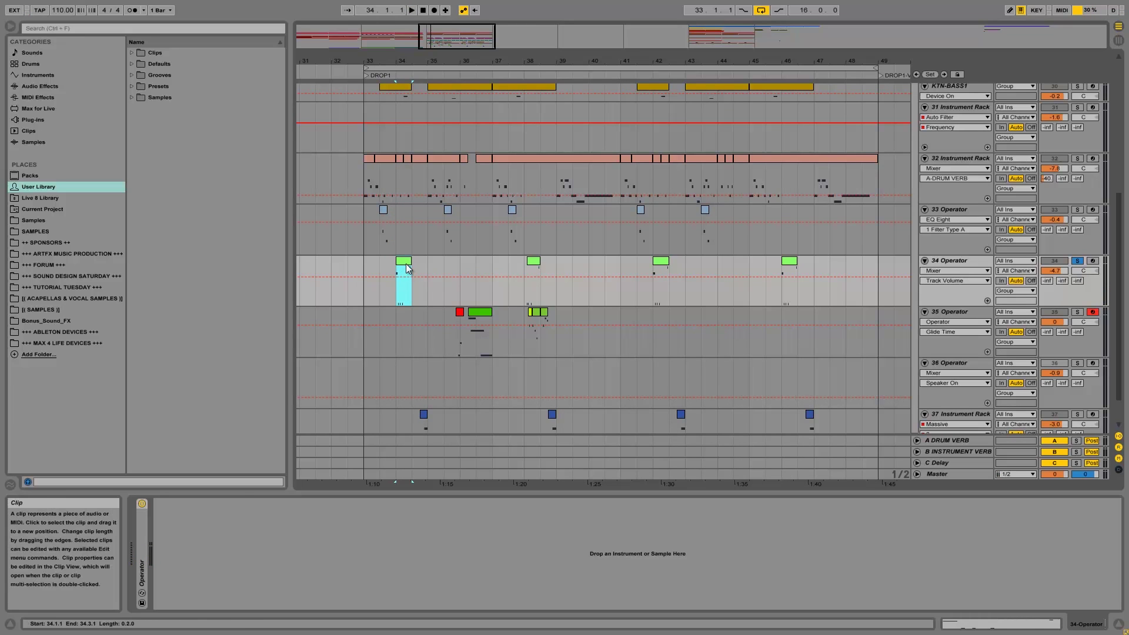
pyautogui.press('space')
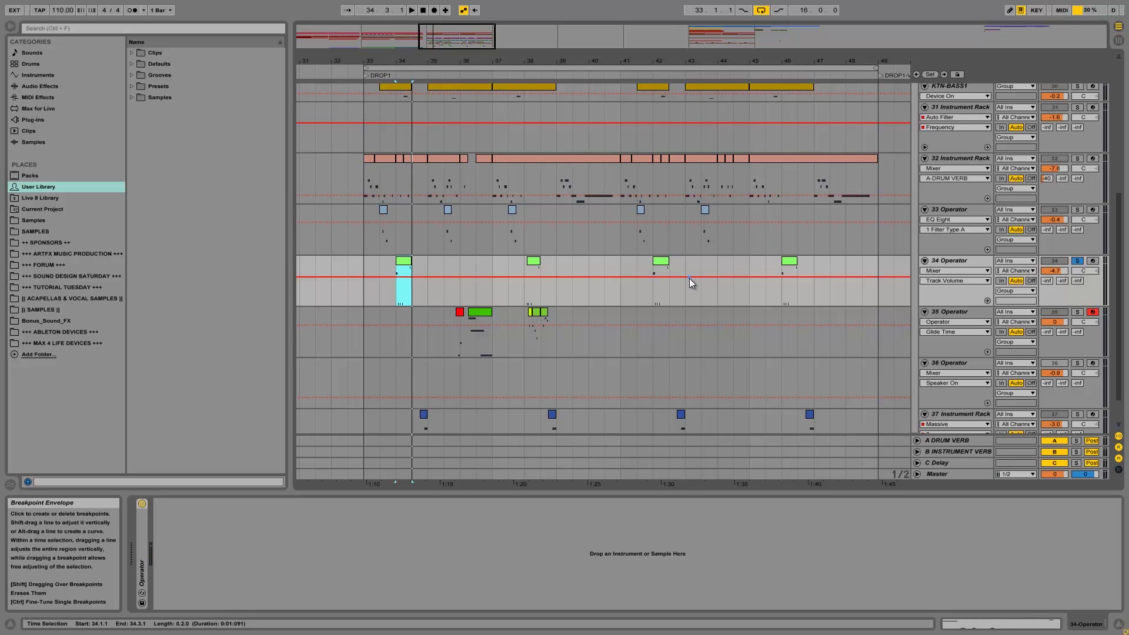
# Step: Solo the 35 Operator track and play its clips from 35.4.3 and again from bar 38
pyautogui.click(458, 312)
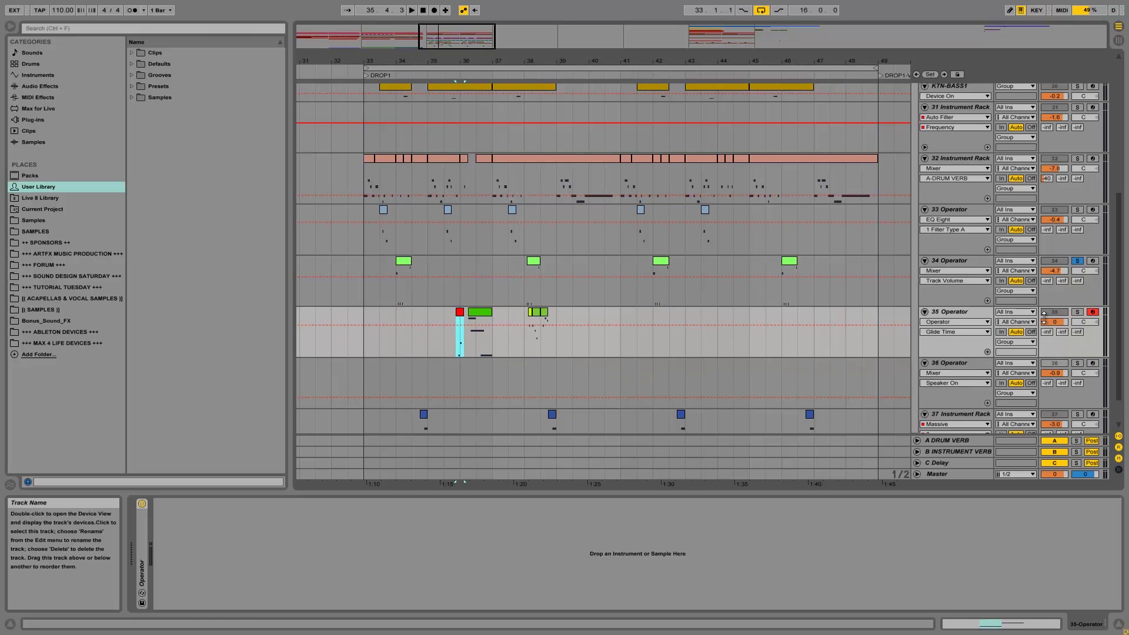
pyautogui.press('space')
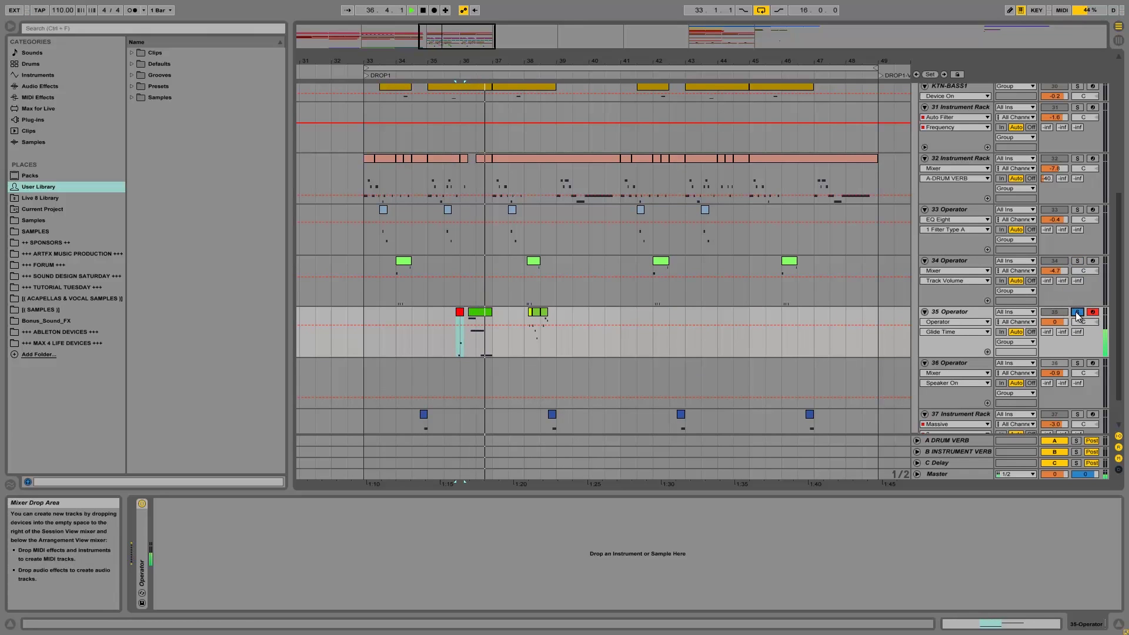
pyautogui.press('space')
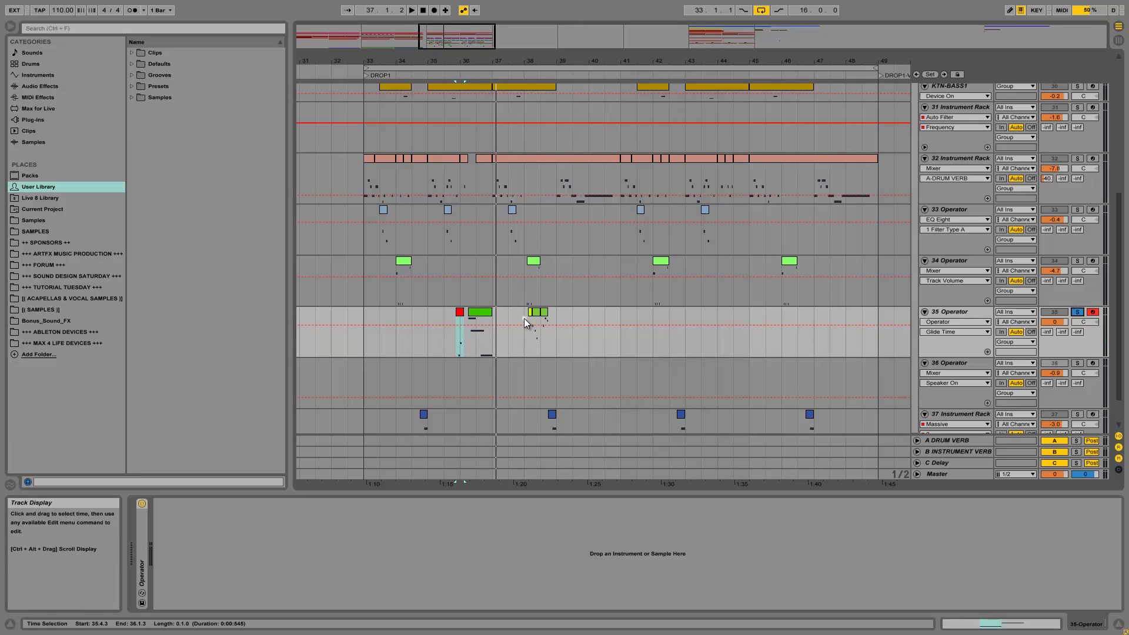
pyautogui.click(524, 319)
pyautogui.press('space')
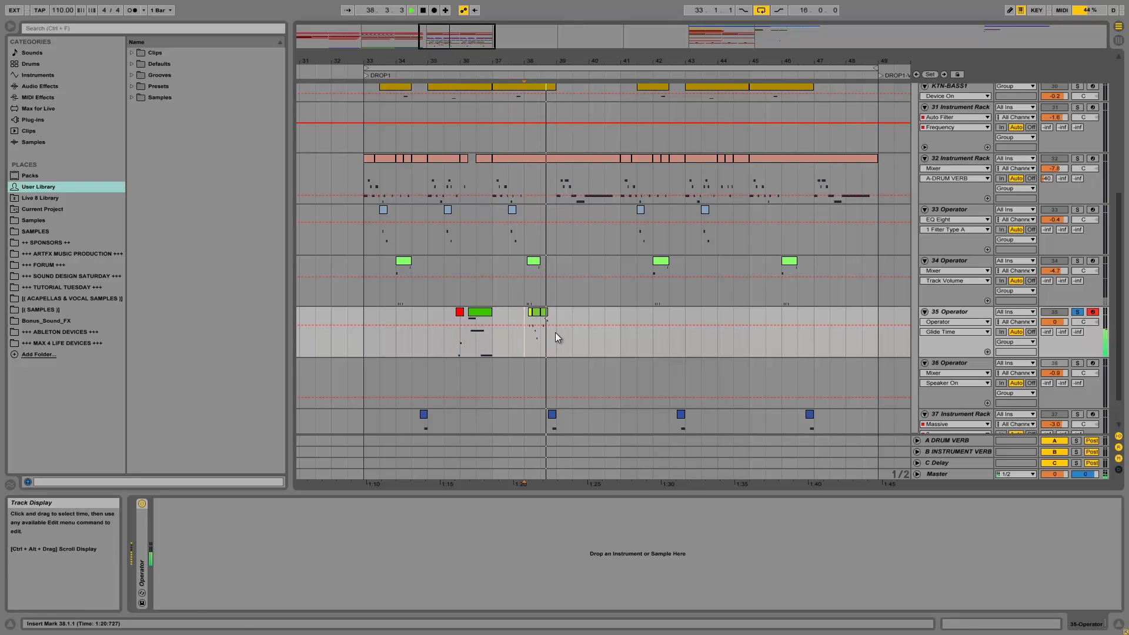
# Step: Solo the 34 and 33 Operator tracks together with 35 and play them from the 33 Operator clip at 37.3.1
pyautogui.press('space')
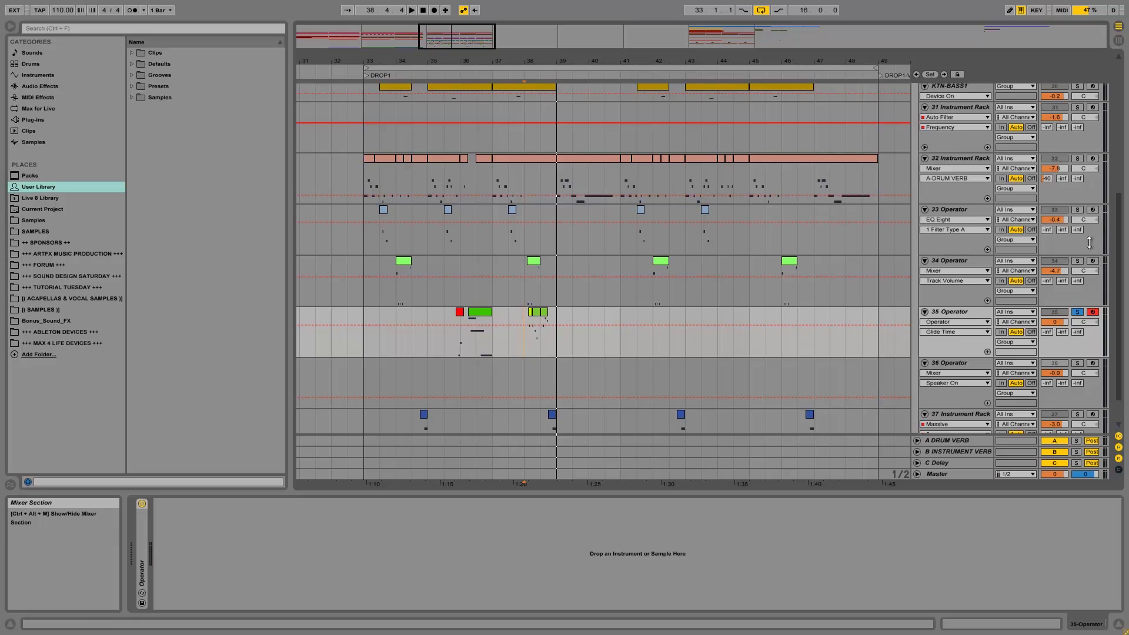
pyautogui.click(1077, 260)
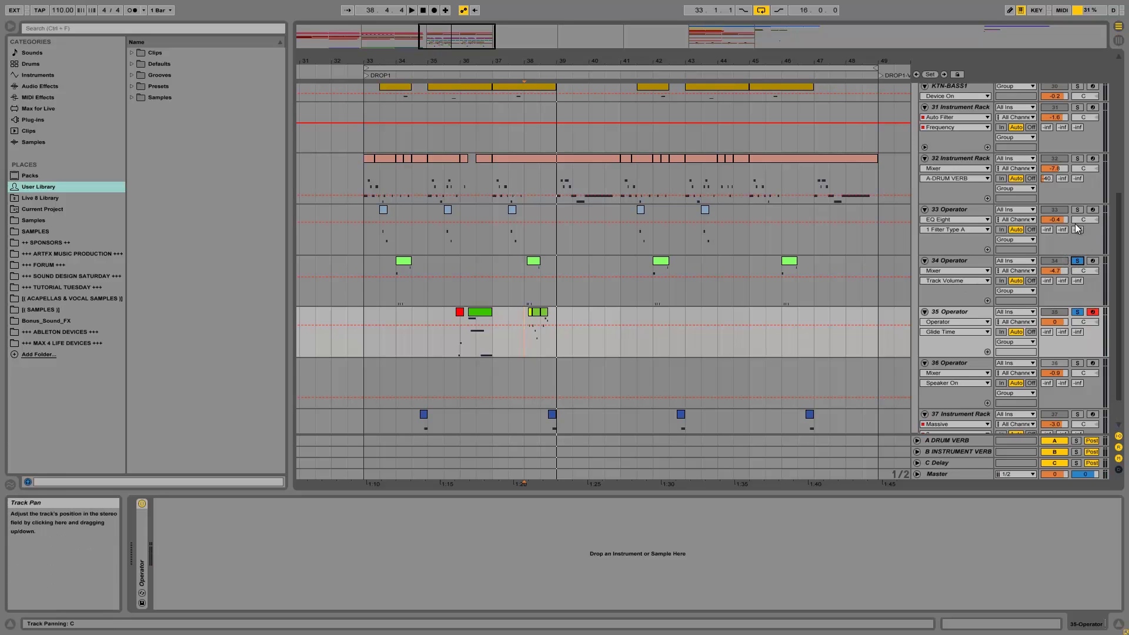
pyautogui.click(1077, 209)
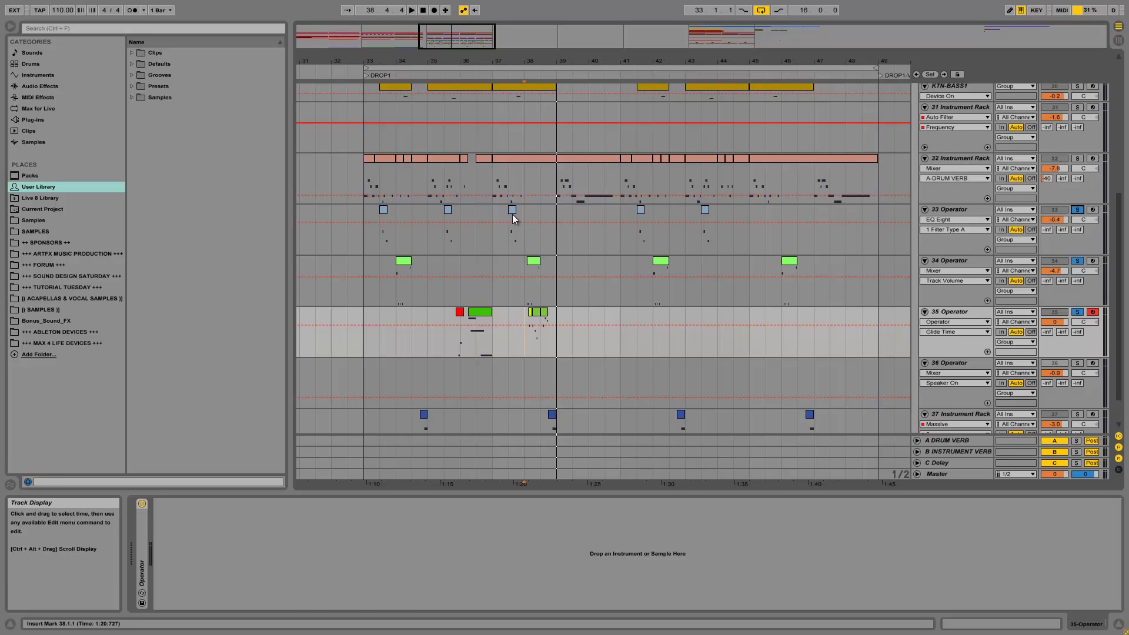
pyautogui.click(513, 214)
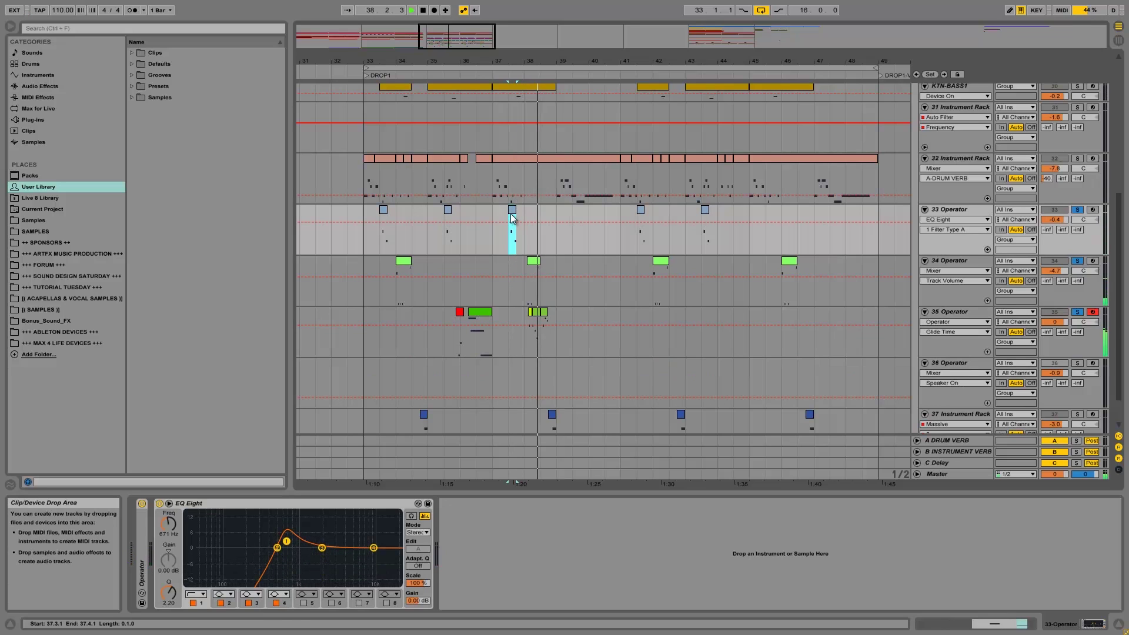
pyautogui.press('space')
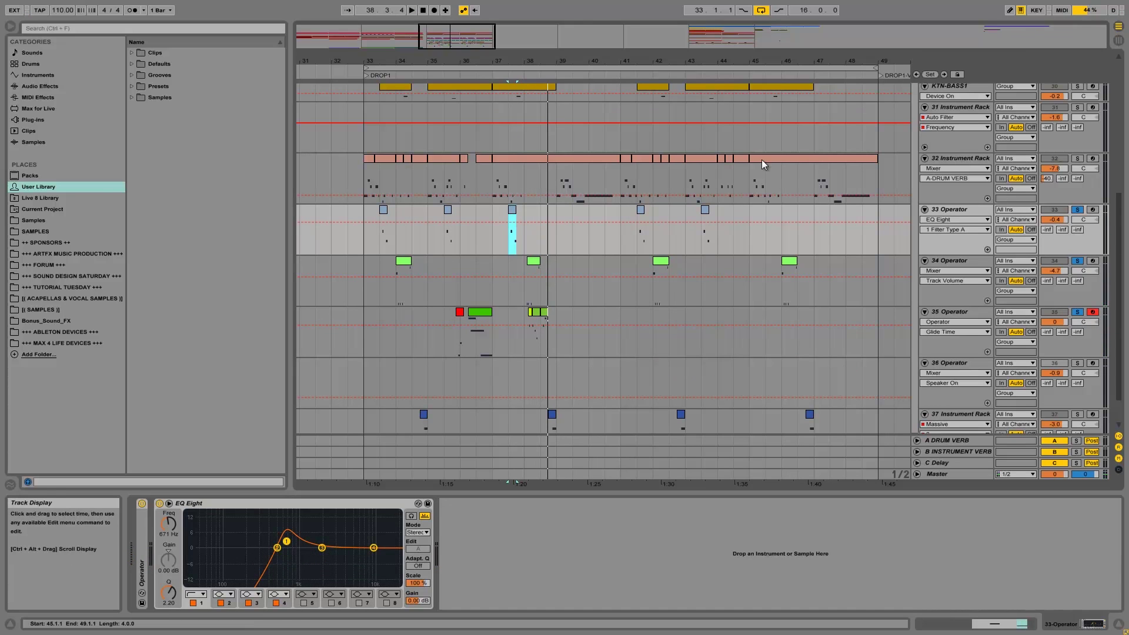
# Step: Play the three soloed Operator tracks together from the start of bar 38
pyautogui.click(527, 269)
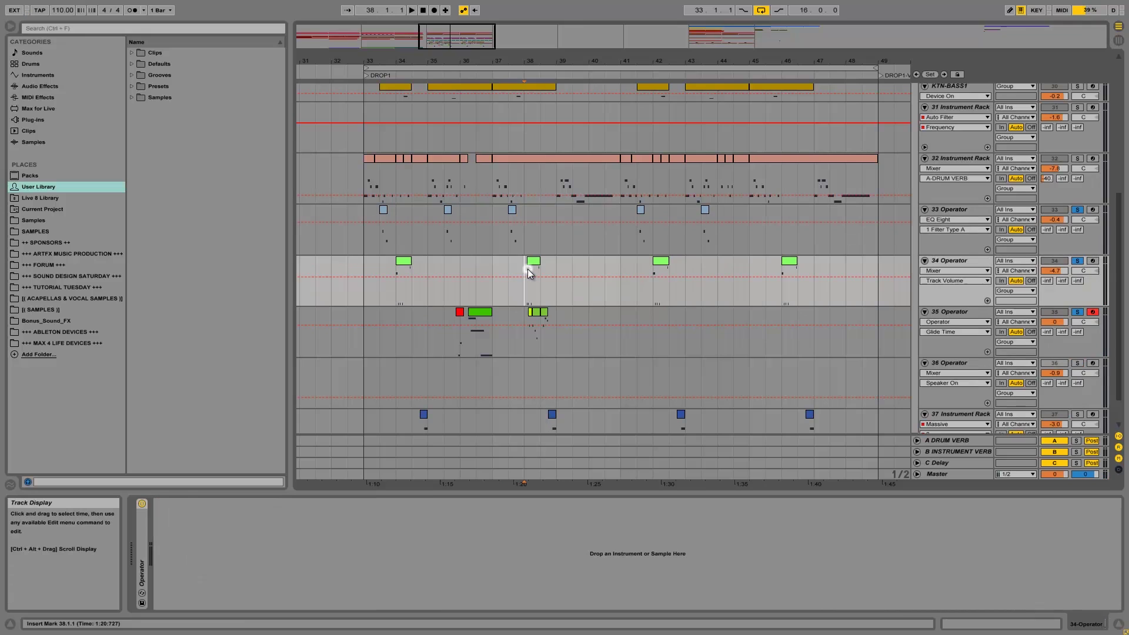
pyautogui.press('space')
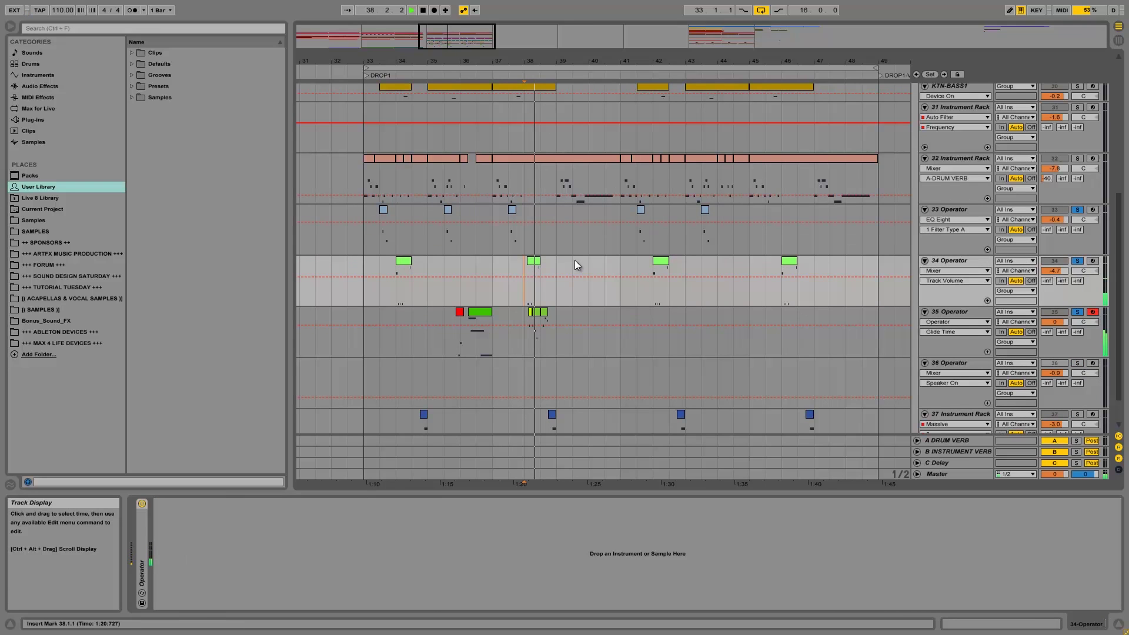
pyautogui.press('space')
# Step: Clear the solo on the Operator tracks and fold the BASS group
pyautogui.click(1079, 212)
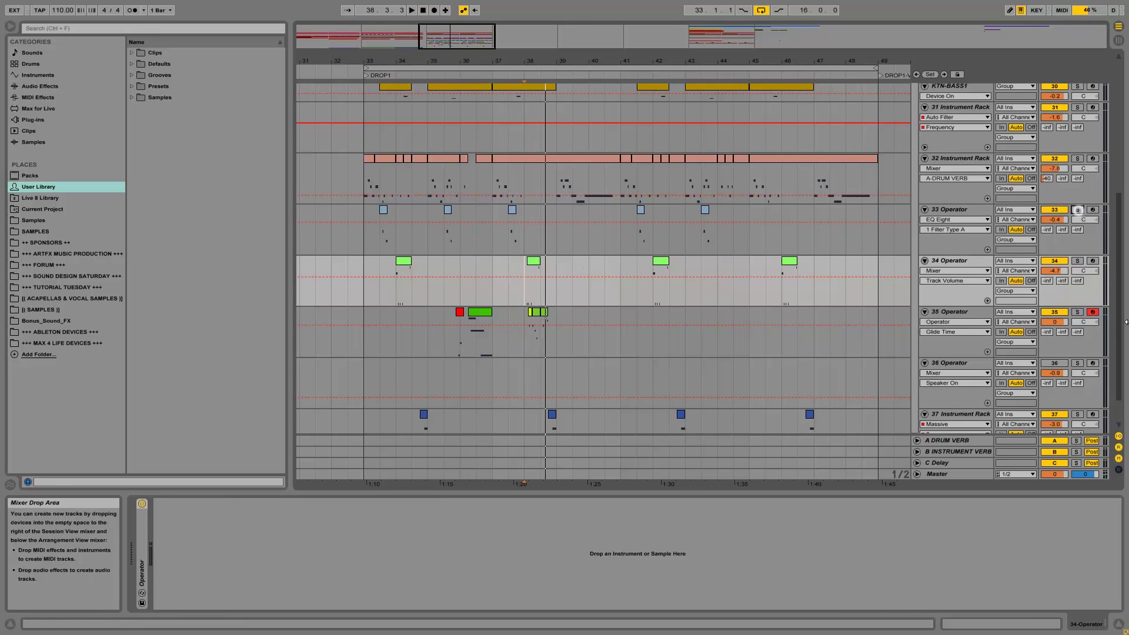
pyautogui.scroll(3, 944, 182)
pyautogui.scroll(3, 944, 182)
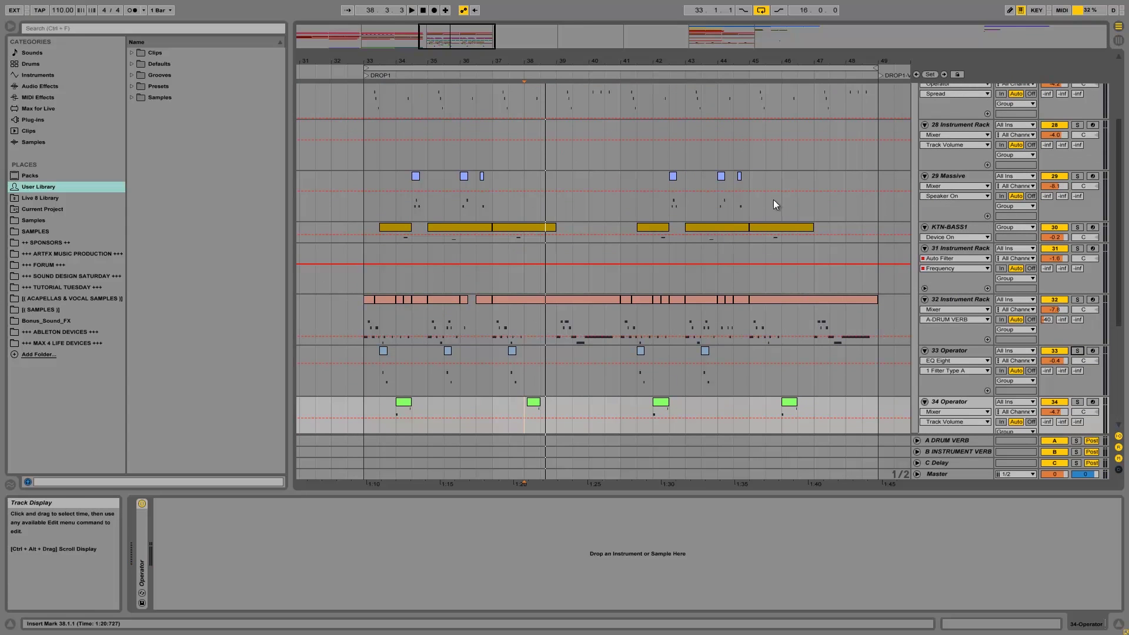
pyautogui.scroll(5, 873, 257)
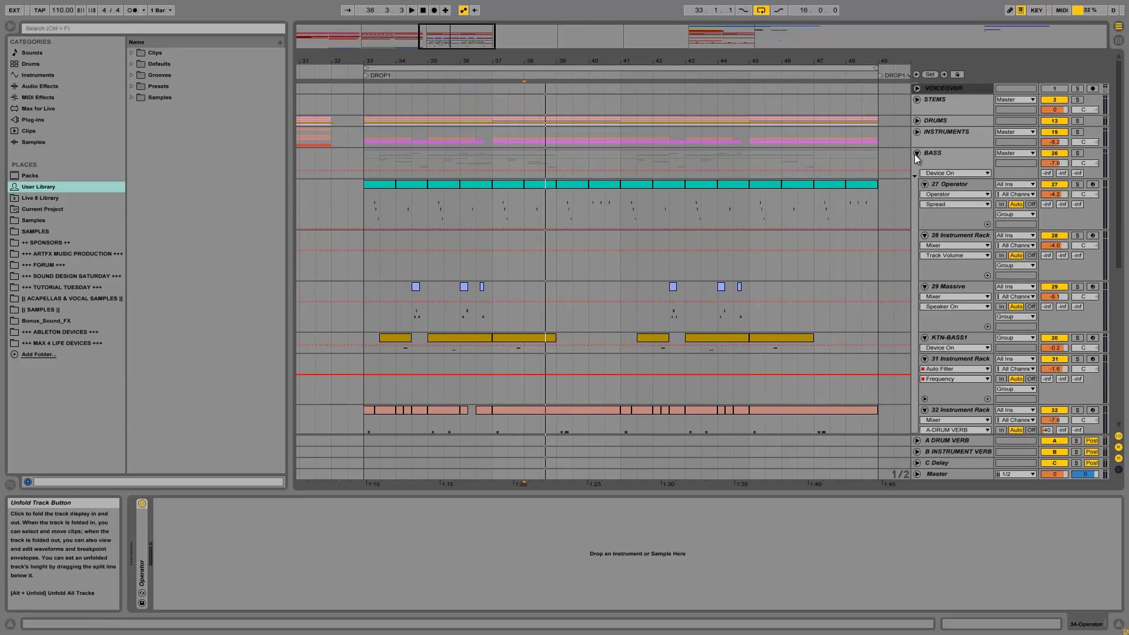
pyautogui.click(918, 154)
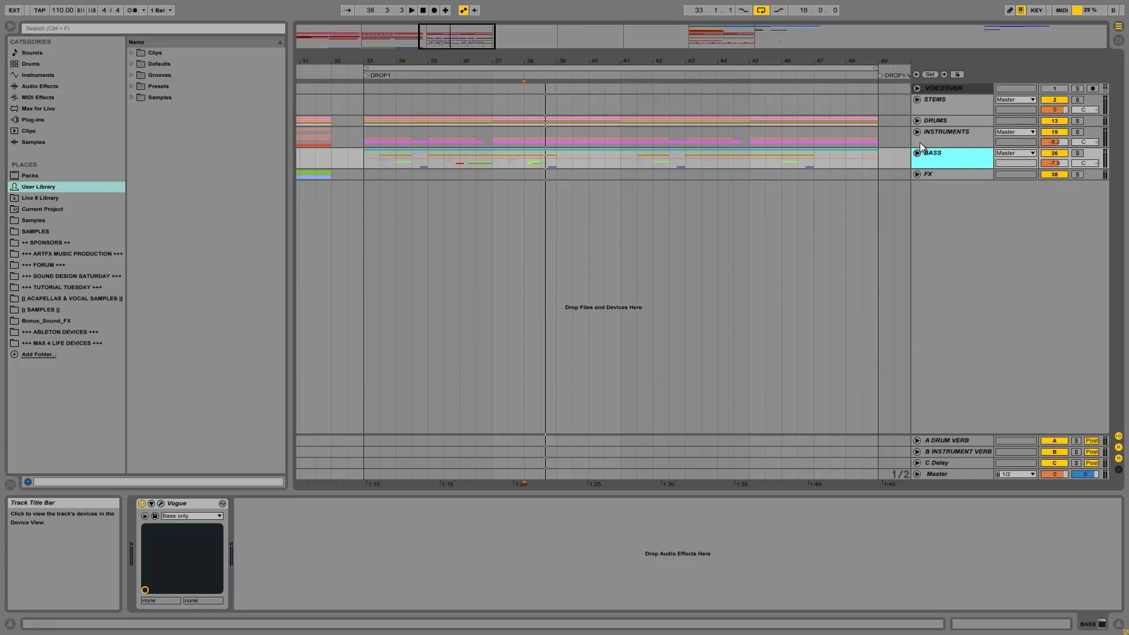
pyautogui.click(933, 137)
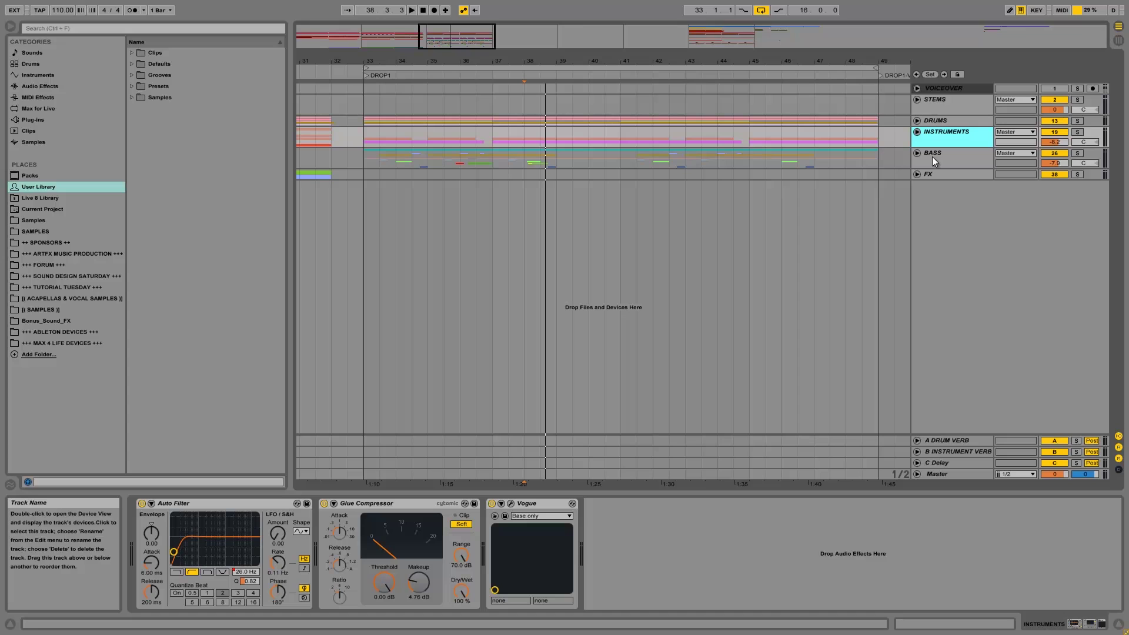
pyautogui.click(940, 157)
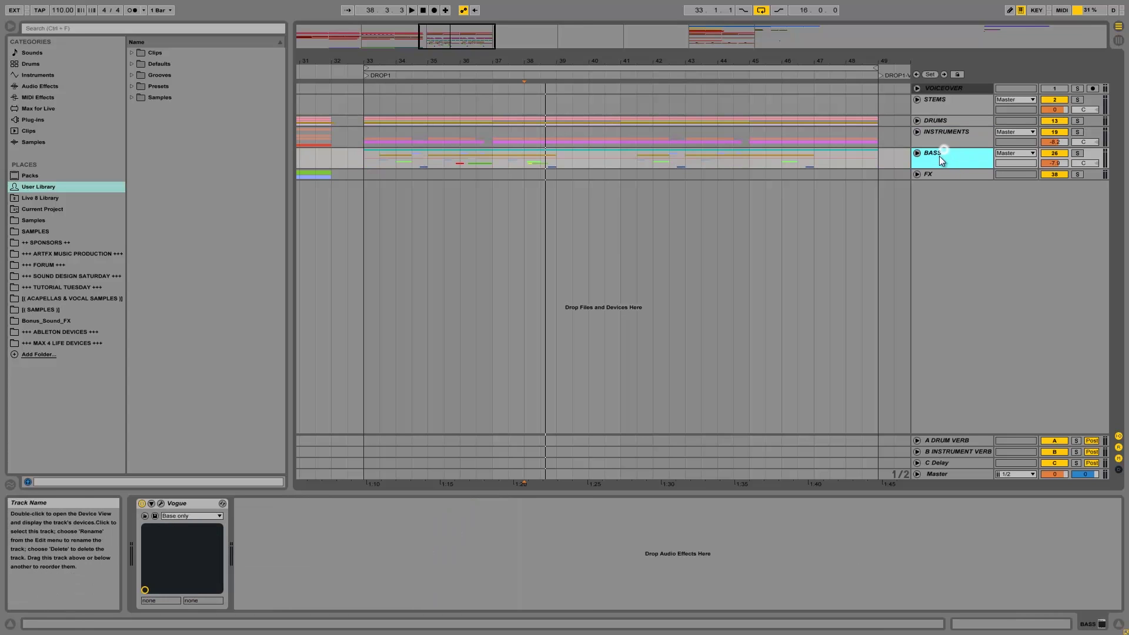
pyautogui.click(940, 137)
pyautogui.click(936, 150)
pyautogui.click(944, 137)
pyautogui.click(938, 157)
pyautogui.click(930, 143)
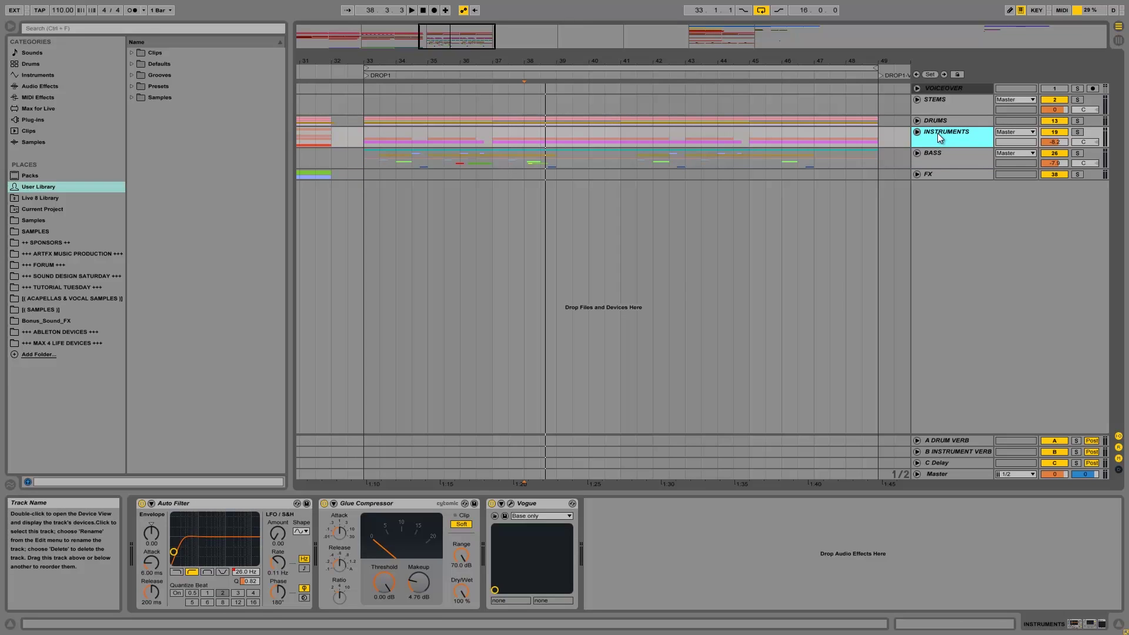
pyautogui.click(935, 158)
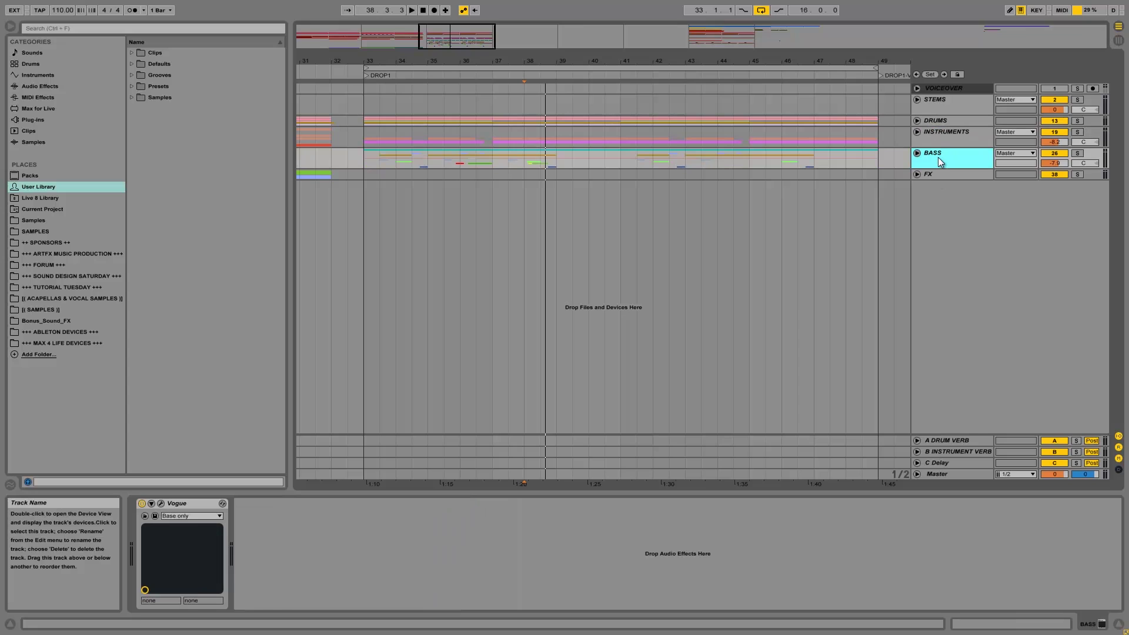
pyautogui.click(936, 135)
pyautogui.click(937, 161)
pyautogui.click(935, 136)
pyautogui.click(931, 160)
pyautogui.click(944, 136)
pyautogui.click(941, 151)
pyautogui.click(952, 136)
pyautogui.click(942, 153)
pyautogui.click(959, 137)
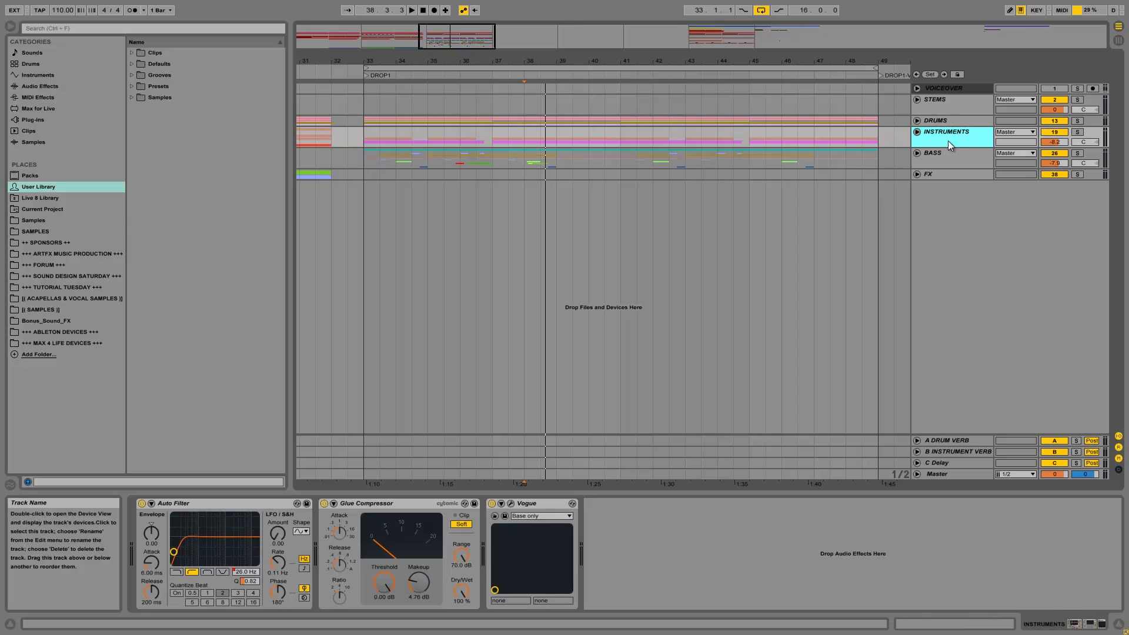
# Step: Unfold the INSTRUMENTS and BASS groups one after the other to view their tracks, folding each again
pyautogui.click(917, 132)
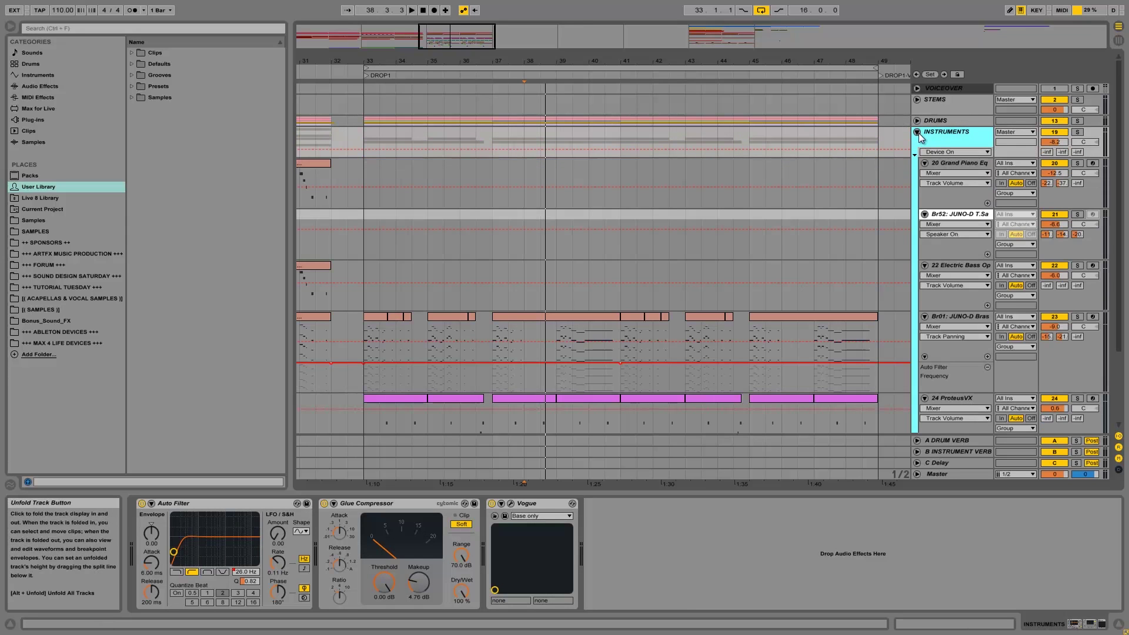
pyautogui.click(917, 132)
pyautogui.click(917, 153)
pyautogui.click(917, 153)
pyautogui.click(931, 154)
pyautogui.click(936, 137)
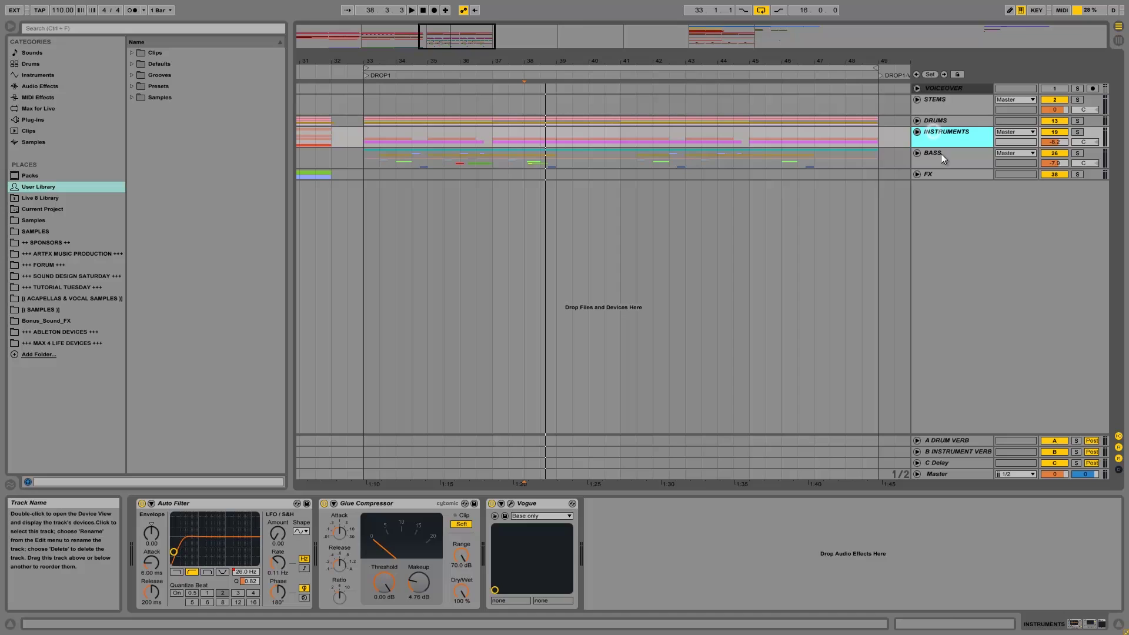
pyautogui.click(941, 154)
pyautogui.click(944, 130)
pyautogui.click(942, 151)
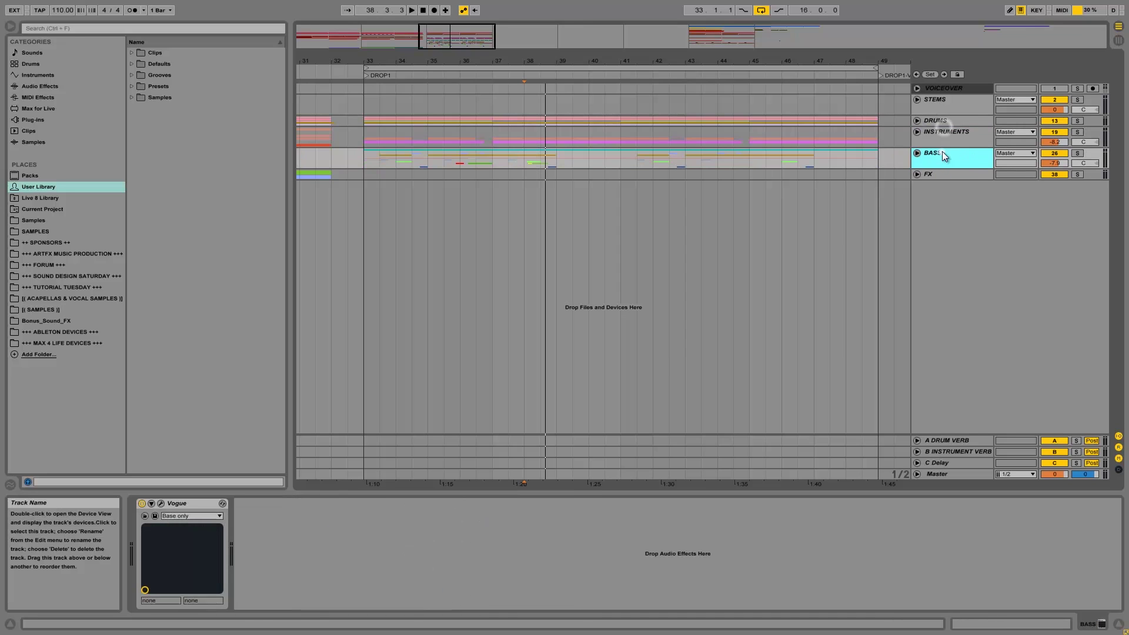
pyautogui.click(941, 141)
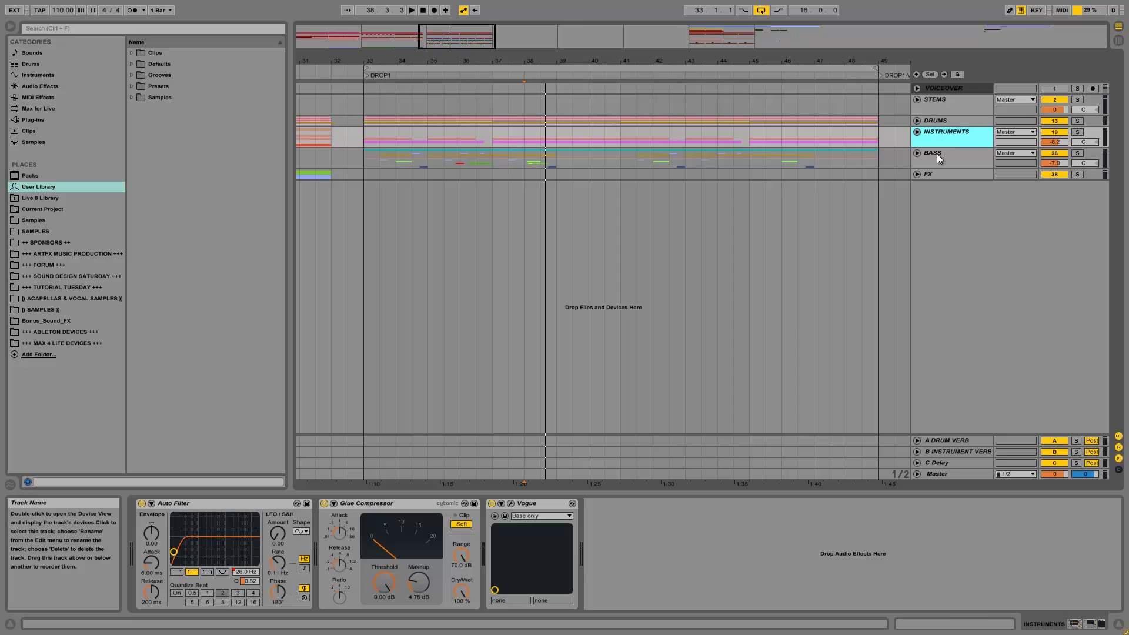
# Step: Insert a new audio track below the BASS group and name it FILTER DROP
pyautogui.click(937, 154)
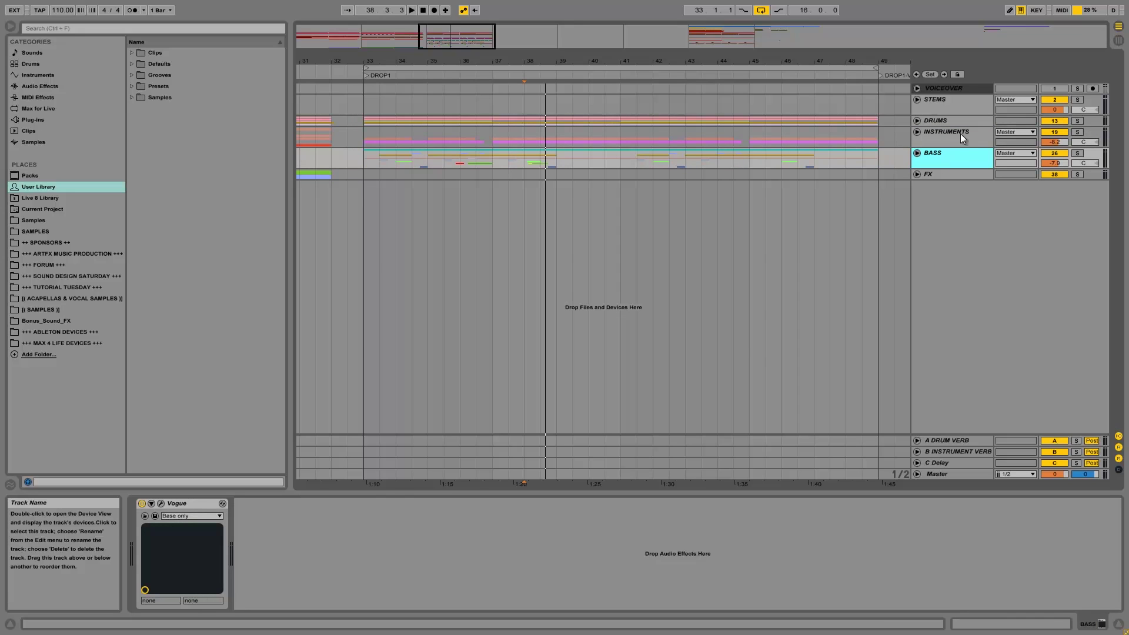
pyautogui.hotkey('ctrl', 't')
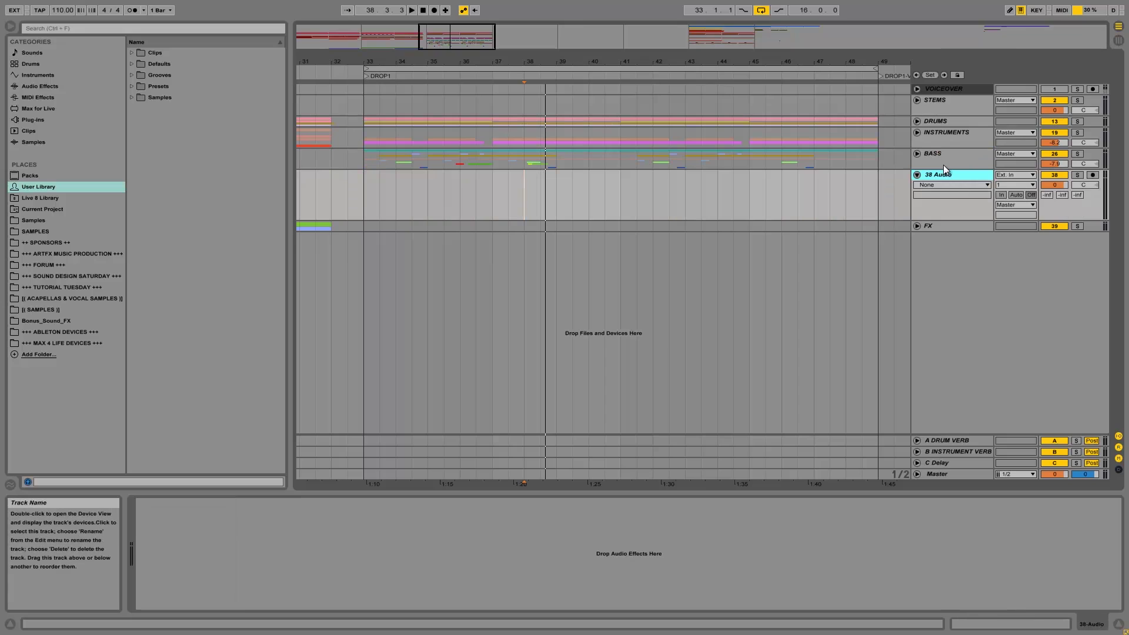
pyautogui.hotkey('ctrl', 'r')
pyautogui.press('Return')
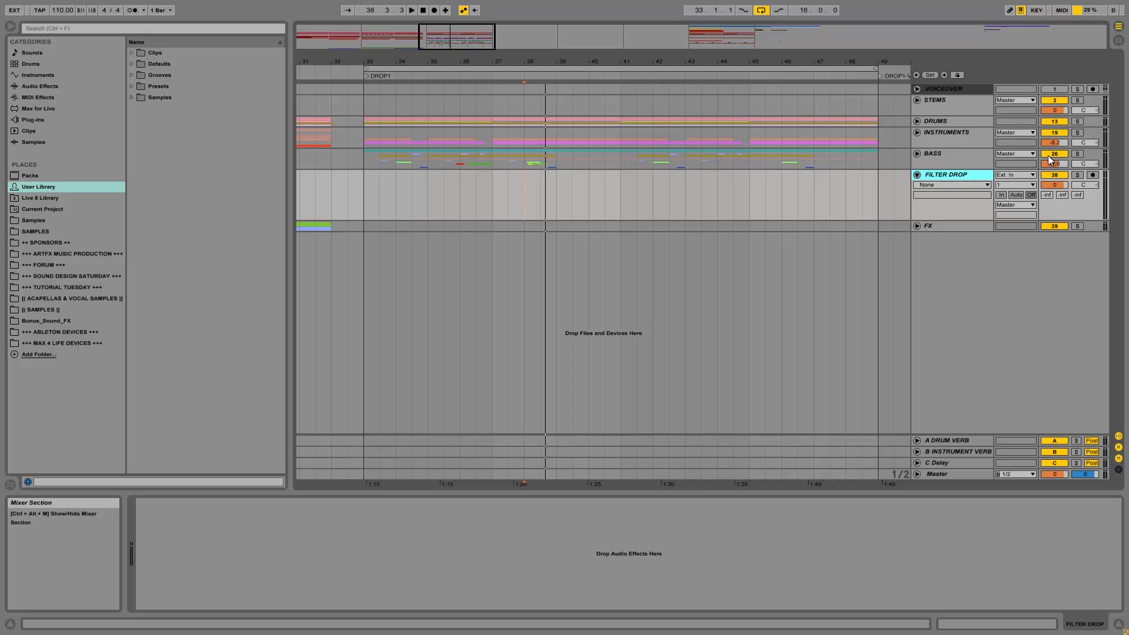
pyautogui.click(1119, 437)
pyautogui.click(1119, 437)
pyautogui.click(1119, 437)
pyautogui.click(1119, 437)
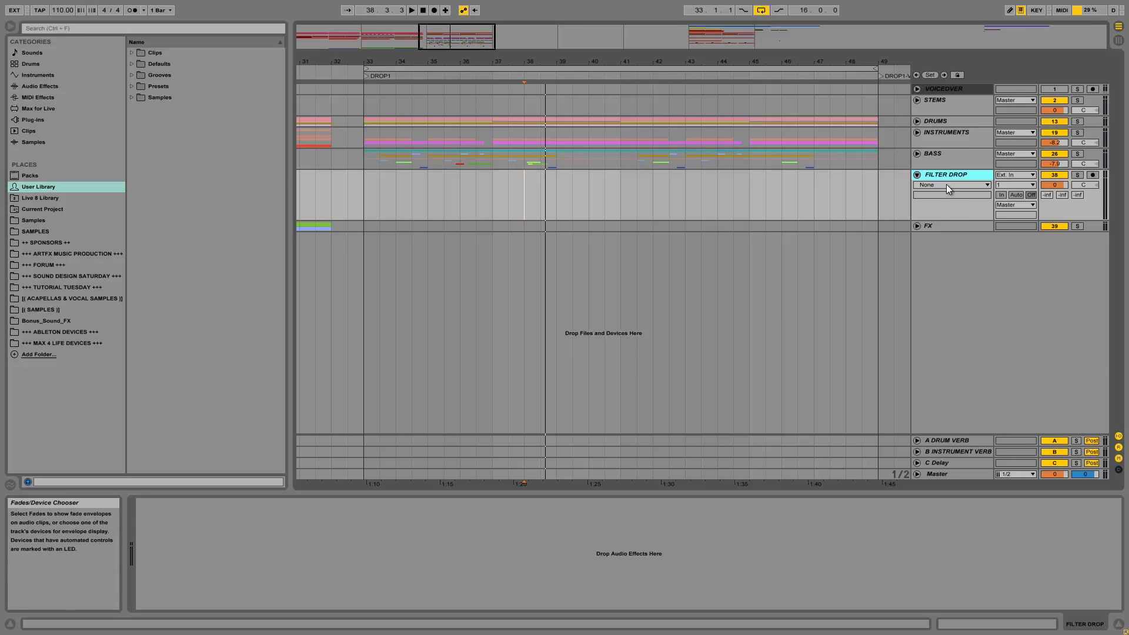
# Step: Set the input type of the FILTER DROP track to No Input
pyautogui.click(1011, 175)
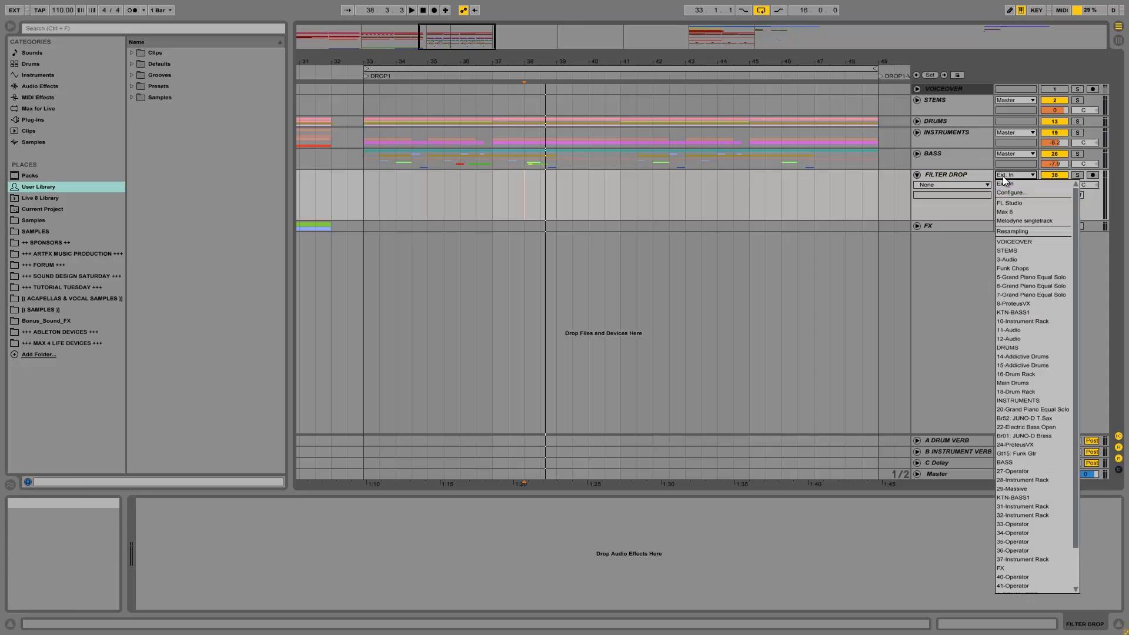
pyautogui.moveTo(1077, 194); pyautogui.dragTo(1078, 323)
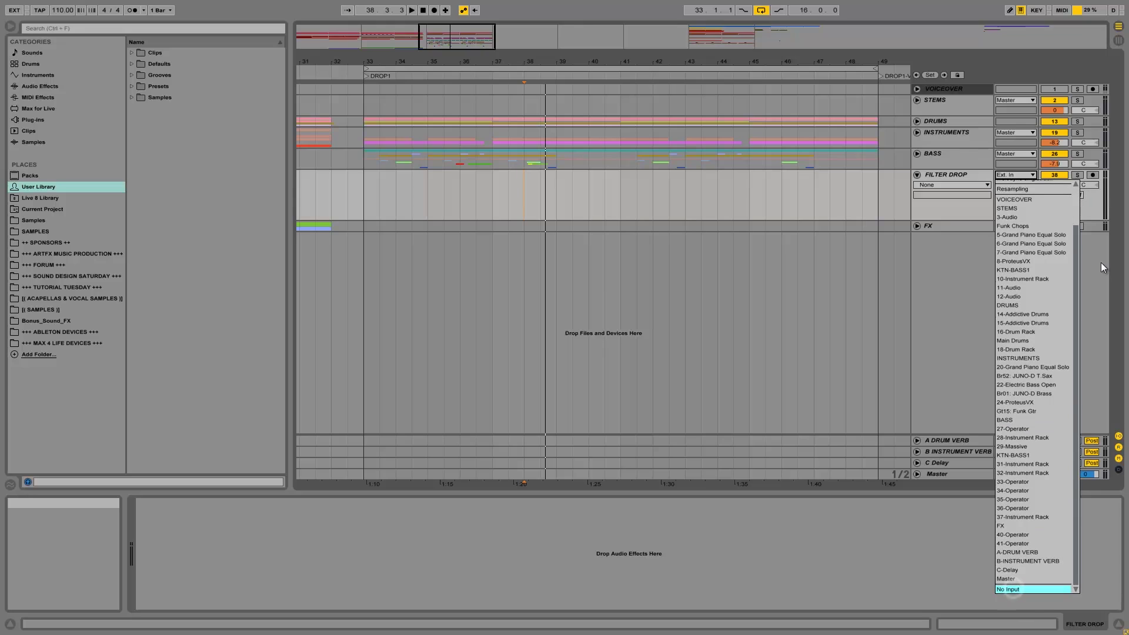
pyautogui.press('Return')
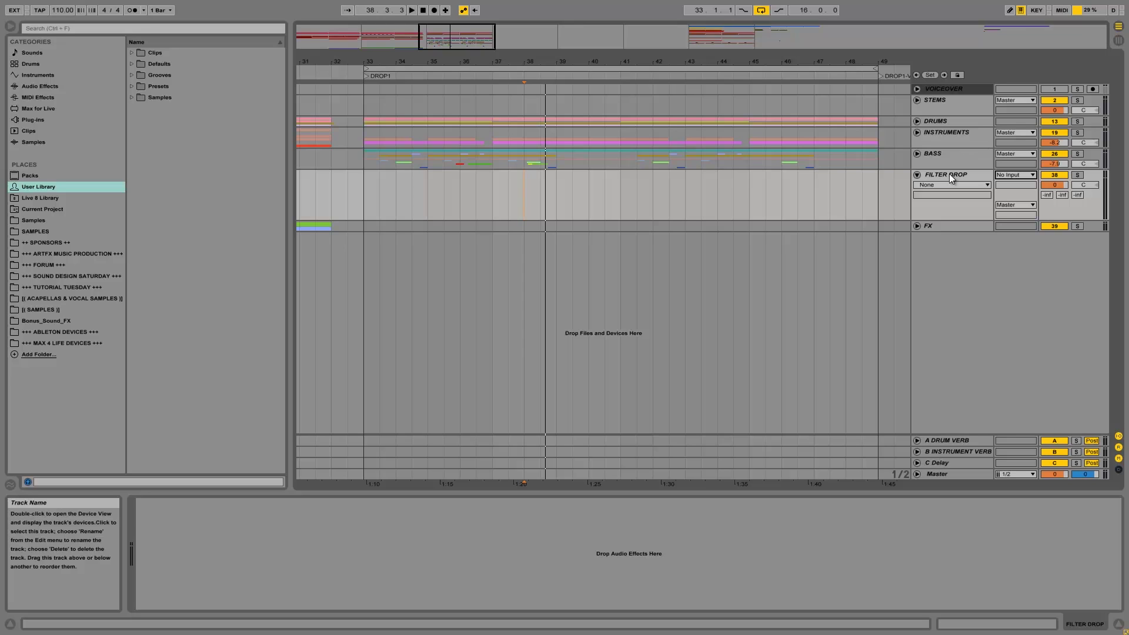
pyautogui.click(950, 174)
pyautogui.click(945, 154)
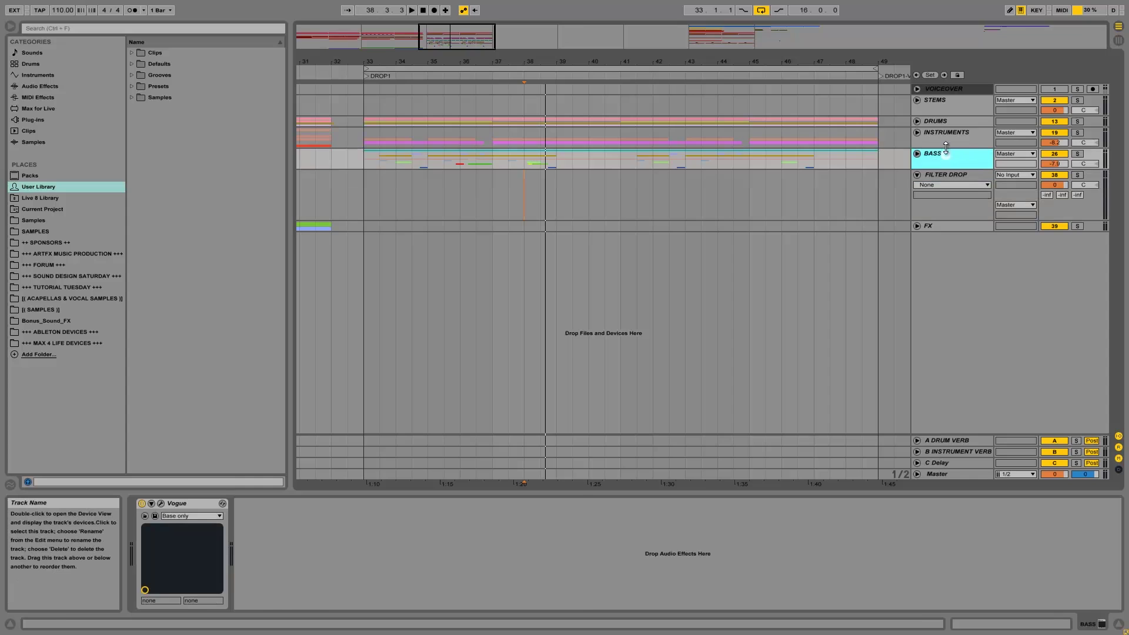
pyautogui.click(943, 137)
pyautogui.click(938, 153)
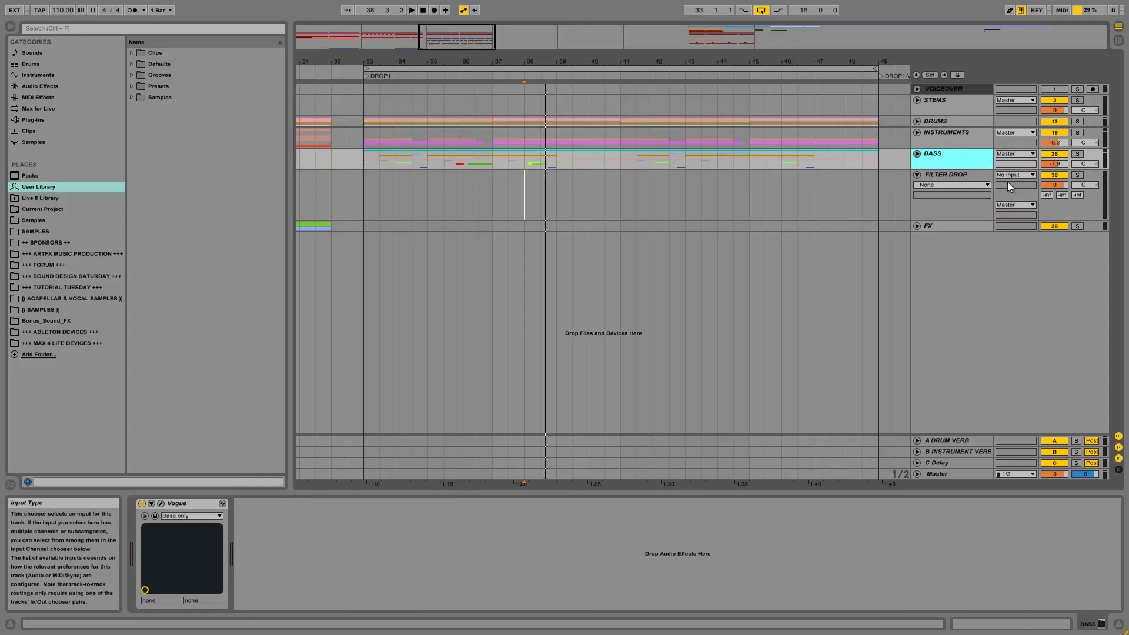
pyautogui.click(980, 175)
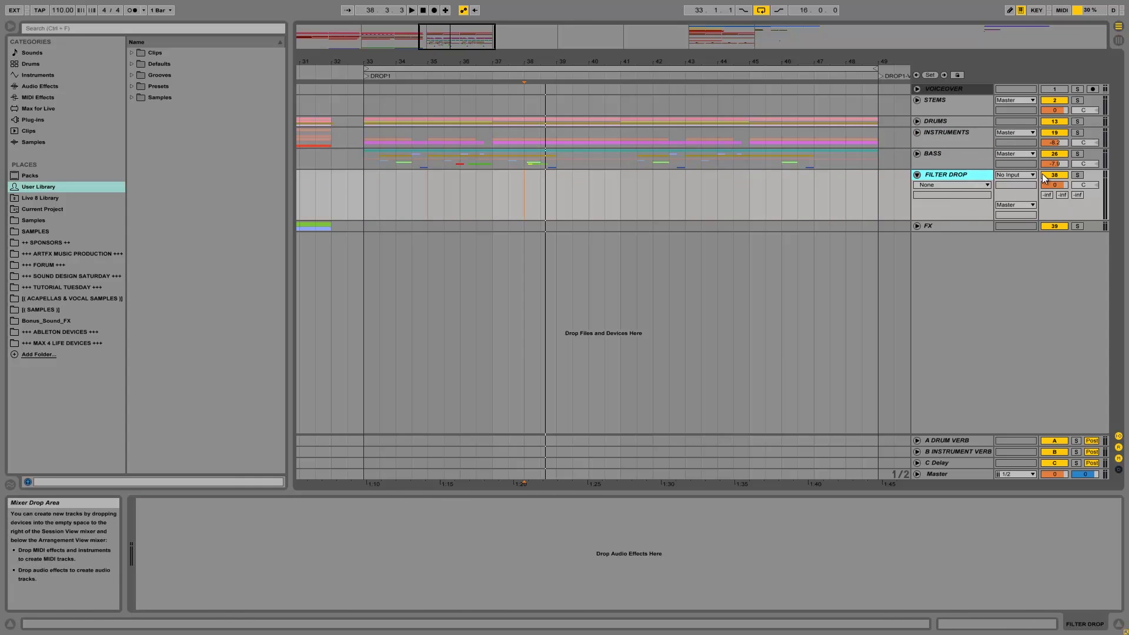
pyautogui.click(960, 133)
pyautogui.click(944, 153)
pyautogui.click(953, 133)
pyautogui.click(949, 155)
pyautogui.click(954, 133)
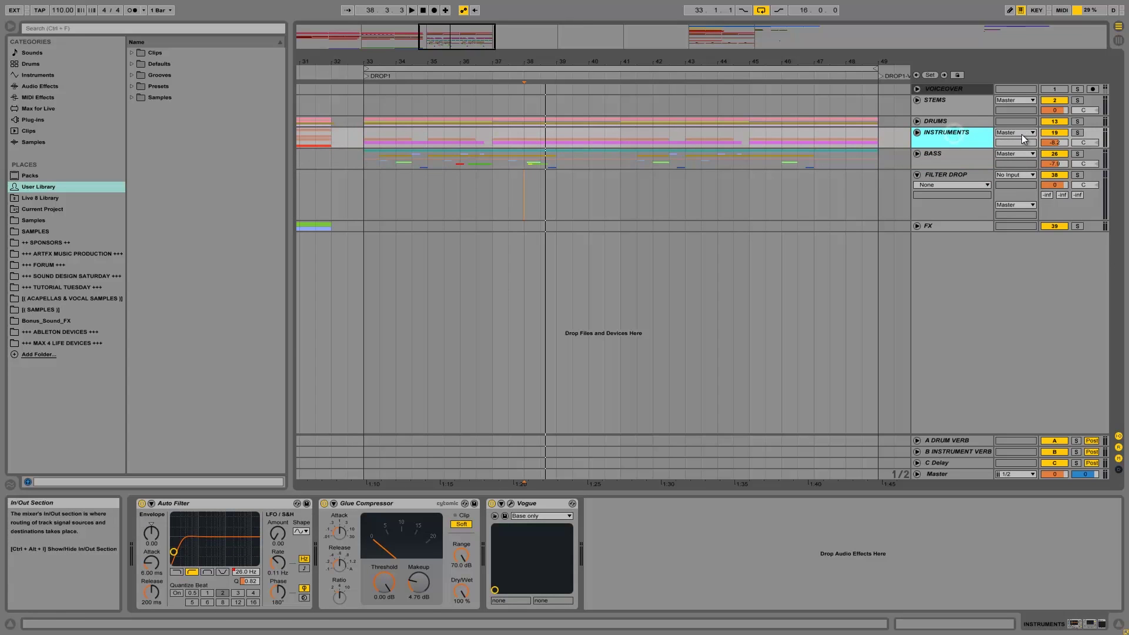
# Step: Open the output routing choices of the INSTRUMENTS group to view the destinations, leaving it on Master
pyautogui.click(1014, 131)
pyautogui.click(1014, 132)
pyautogui.click(965, 130)
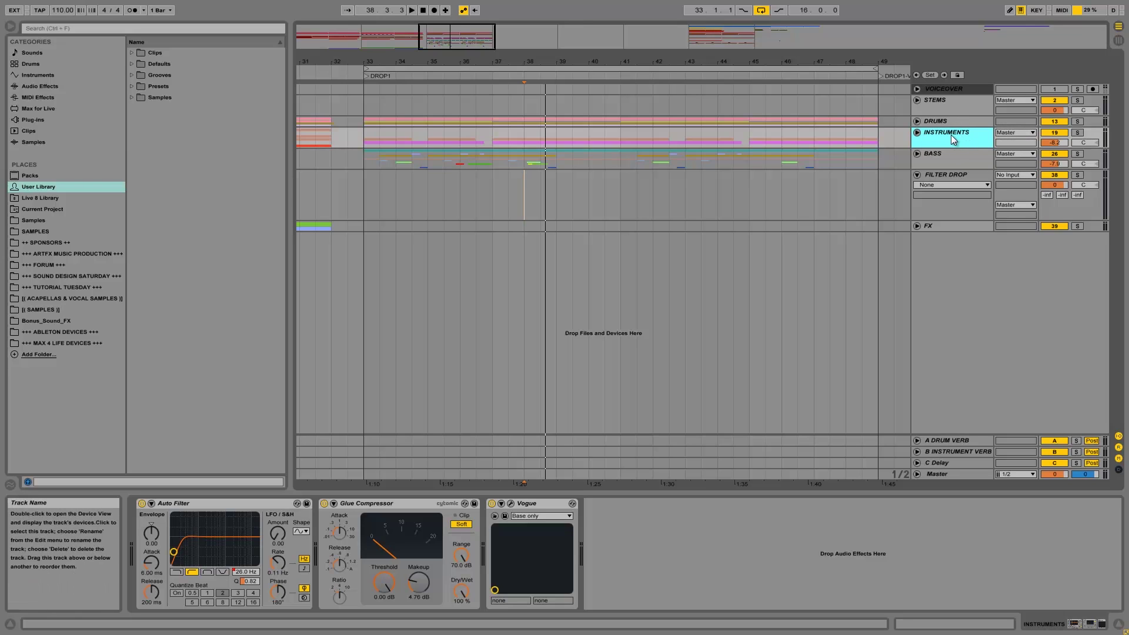
pyautogui.click(1013, 132)
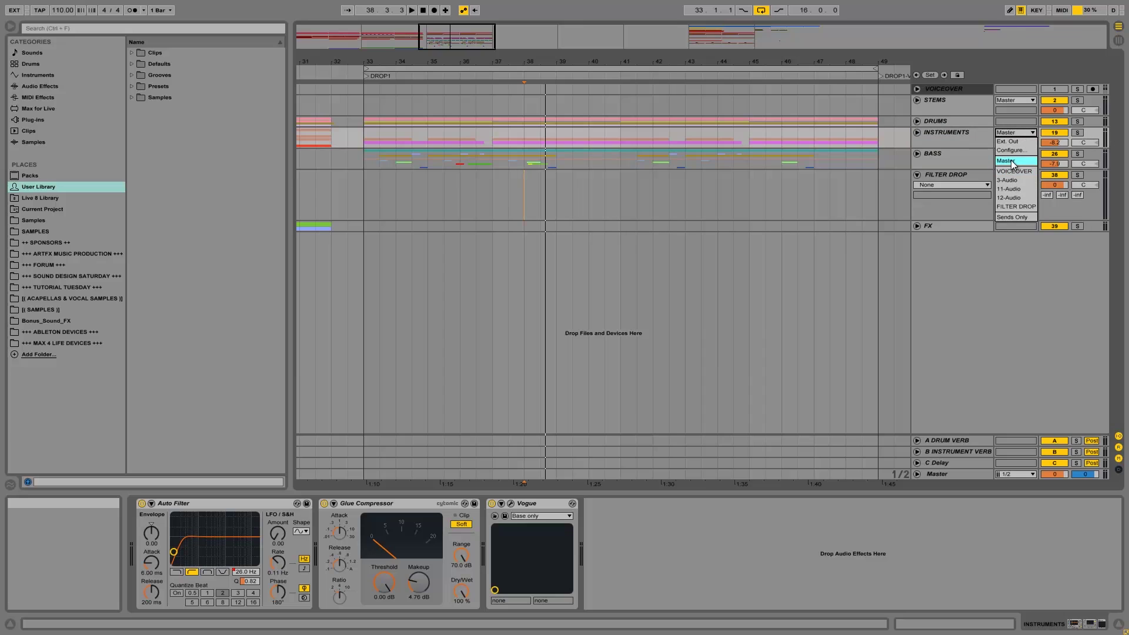
pyautogui.click(964, 140)
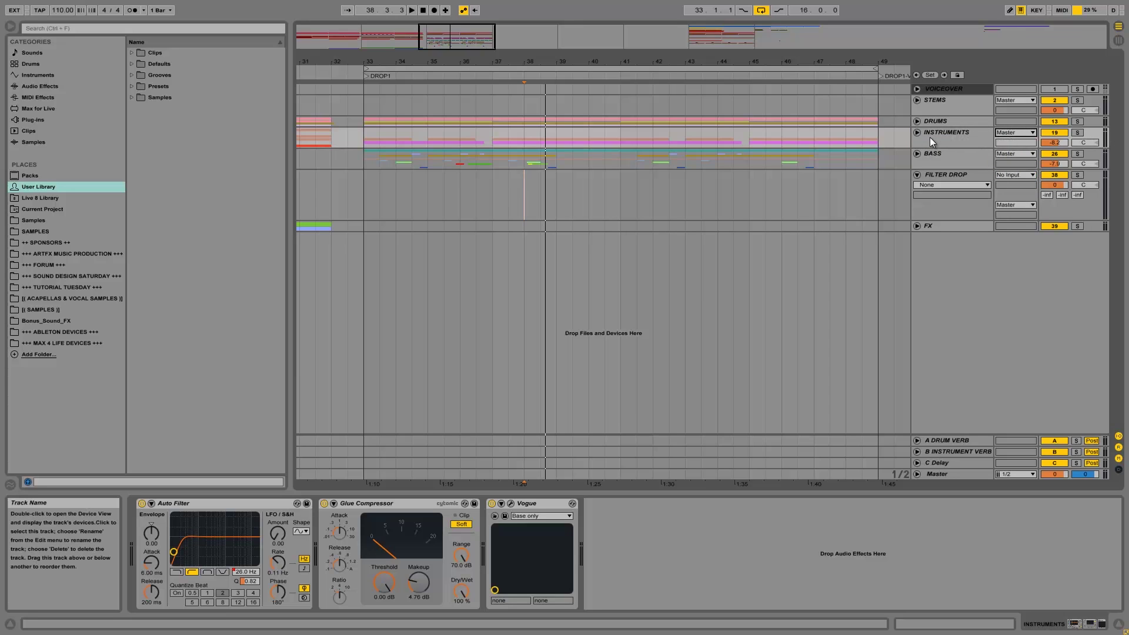
pyautogui.click(931, 136)
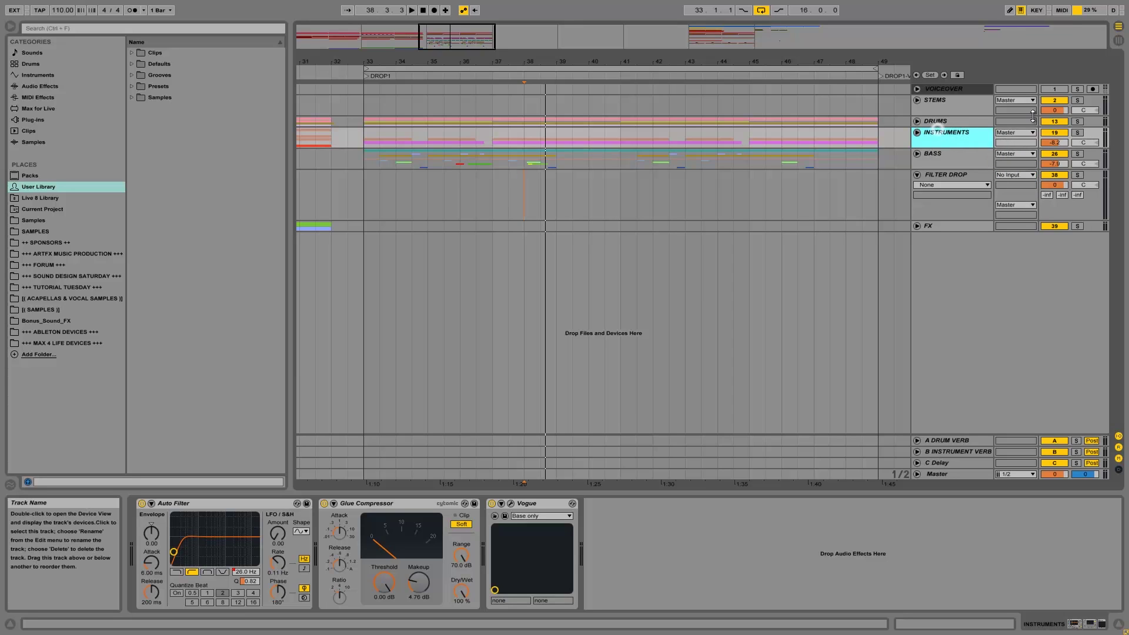
# Step: Route the outputs of the INSTRUMENTS and BASS groups to the FILTER DROP track
pyautogui.click(1028, 134)
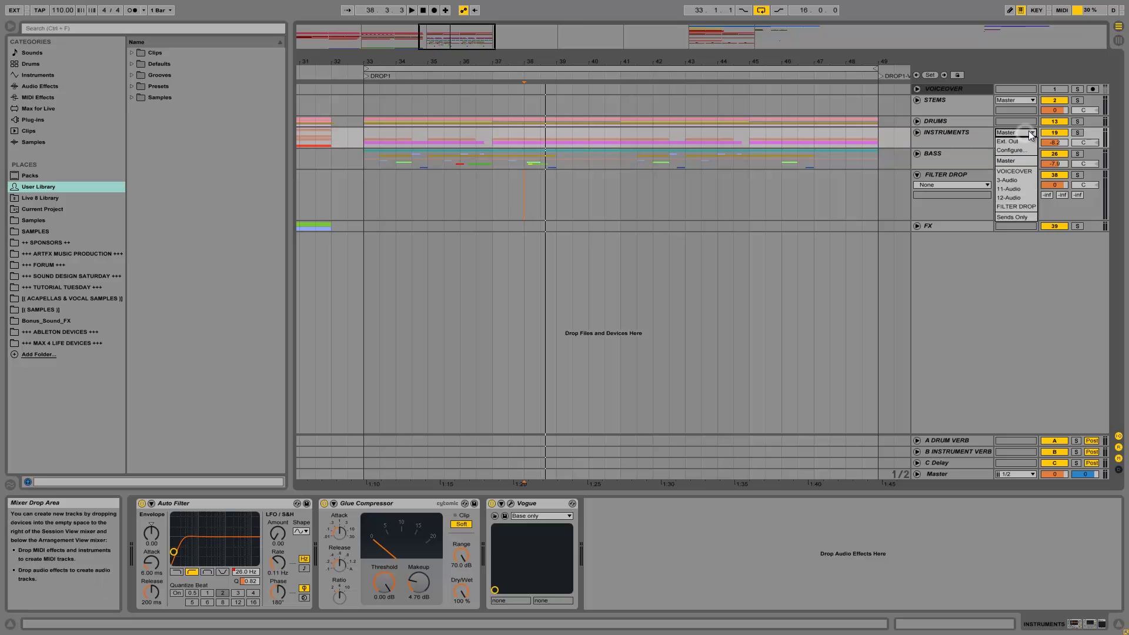
pyautogui.click(1016, 205)
pyautogui.click(1009, 154)
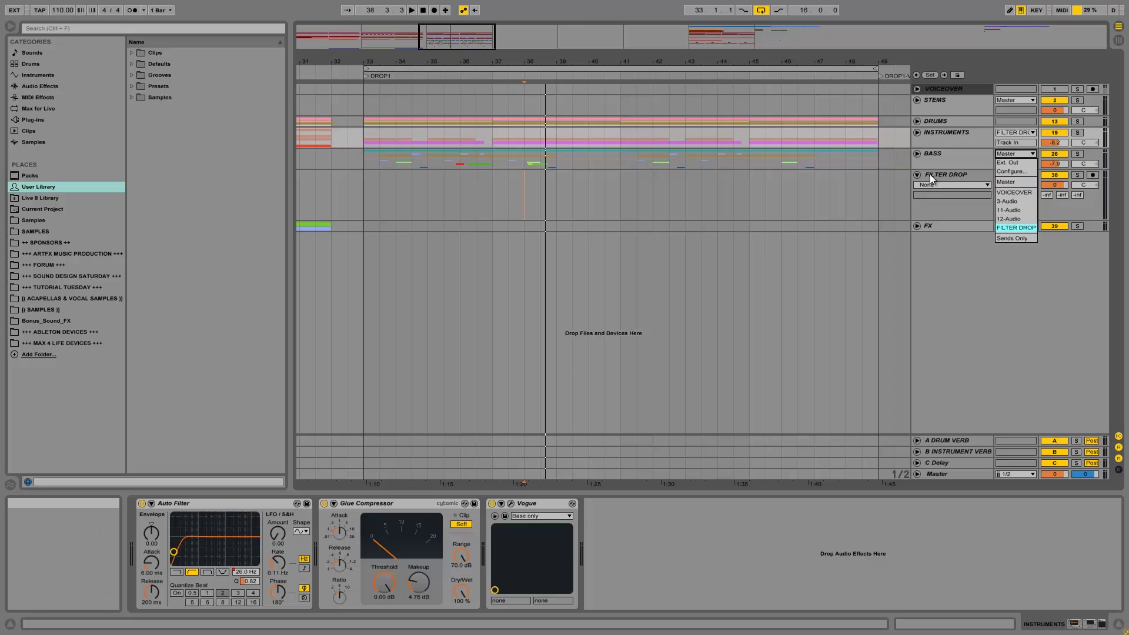
pyautogui.press('Return')
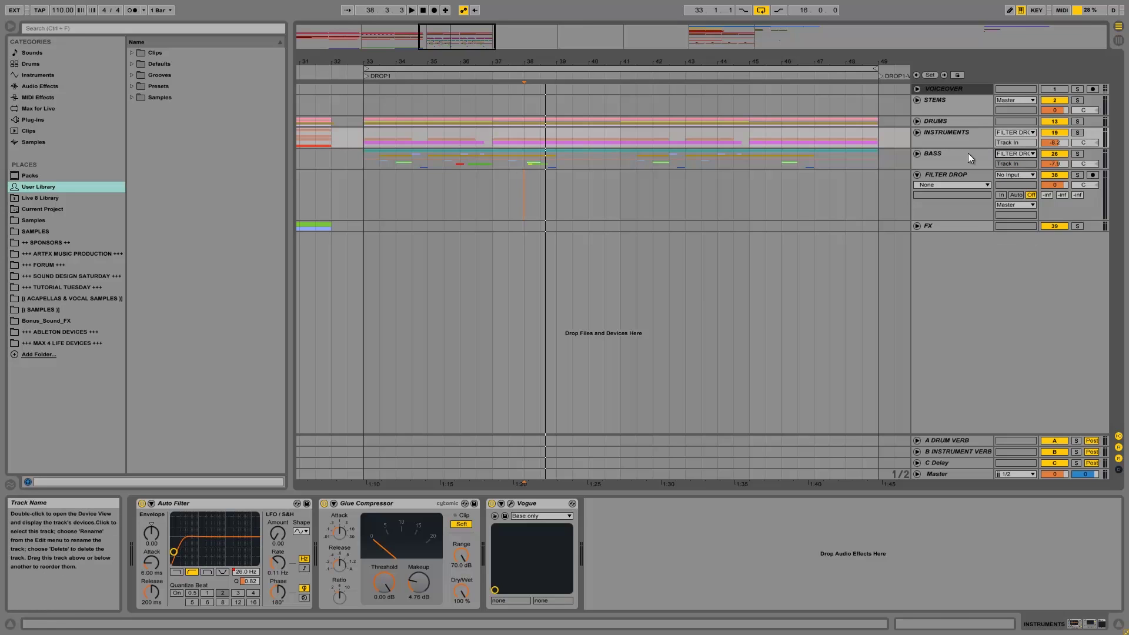
pyautogui.click(967, 154)
pyautogui.click(951, 183)
pyautogui.click(952, 174)
pyautogui.click(952, 174)
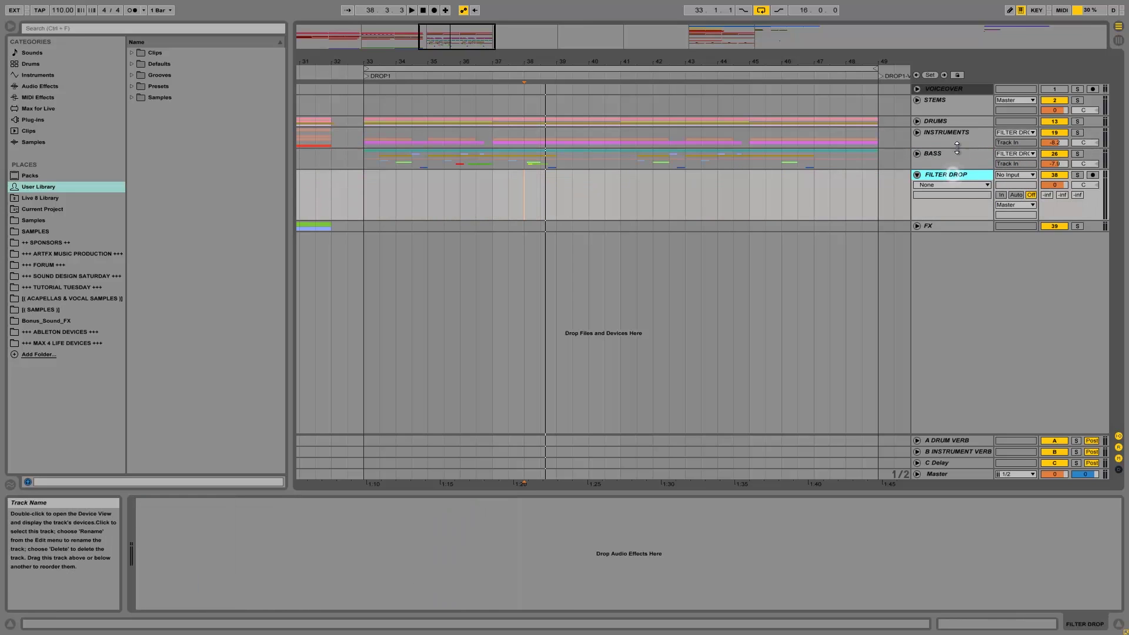
pyautogui.click(941, 133)
pyautogui.keyDown('shift'); pyautogui.click(944, 157); pyautogui.keyUp('shift')
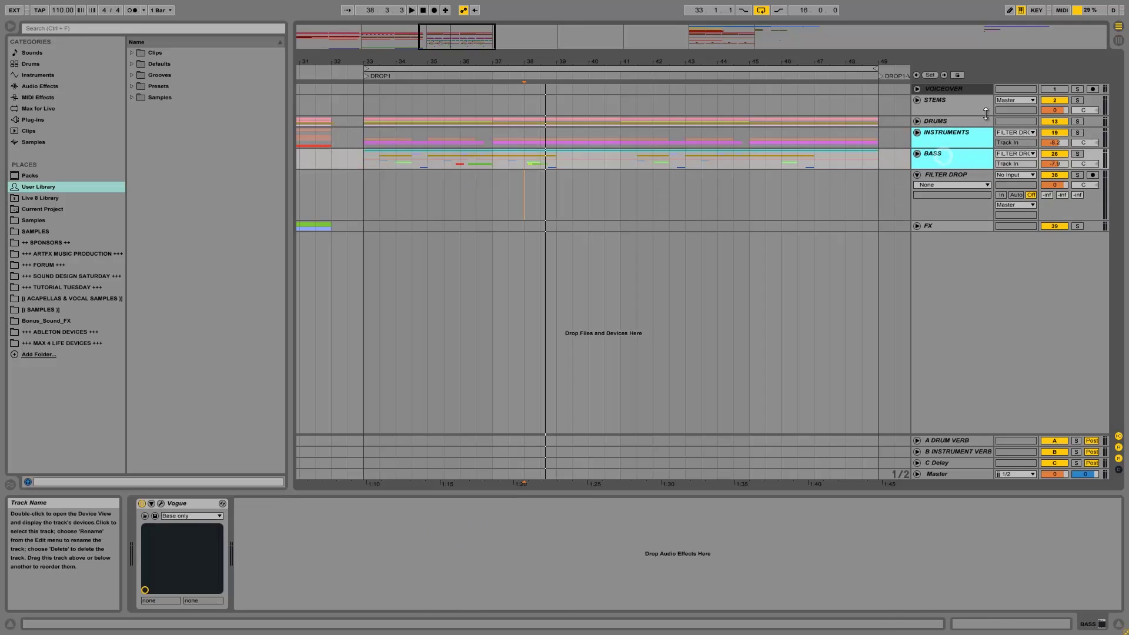
# Step: Solo the FILTER DROP track and briefly play the arrangement from the start of DROP1
pyautogui.click(941, 175)
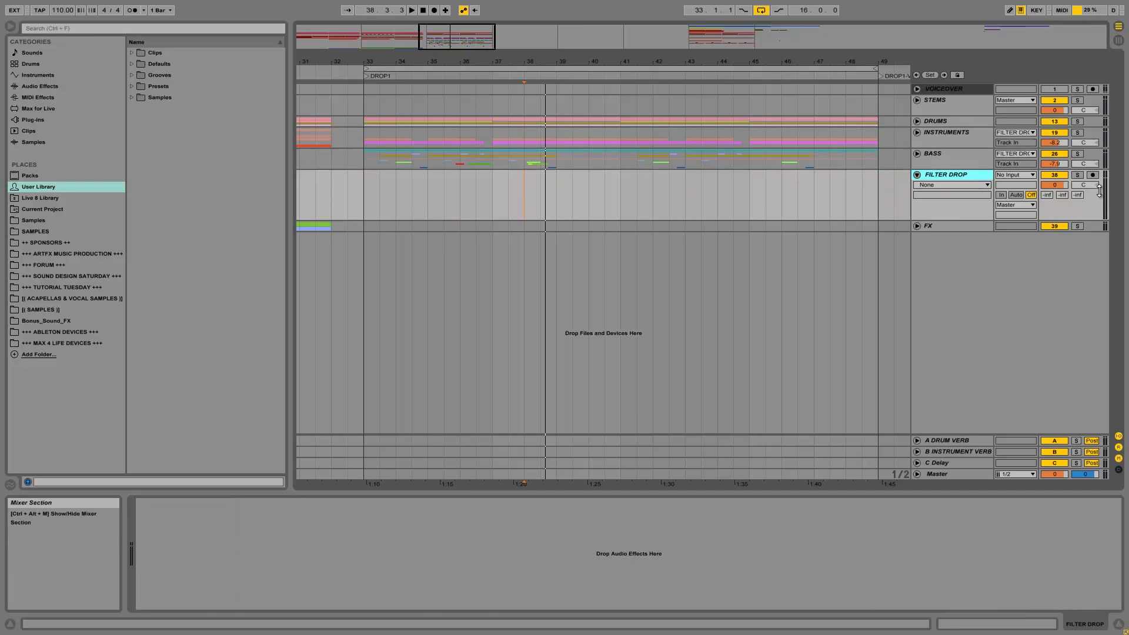
pyautogui.click(1079, 175)
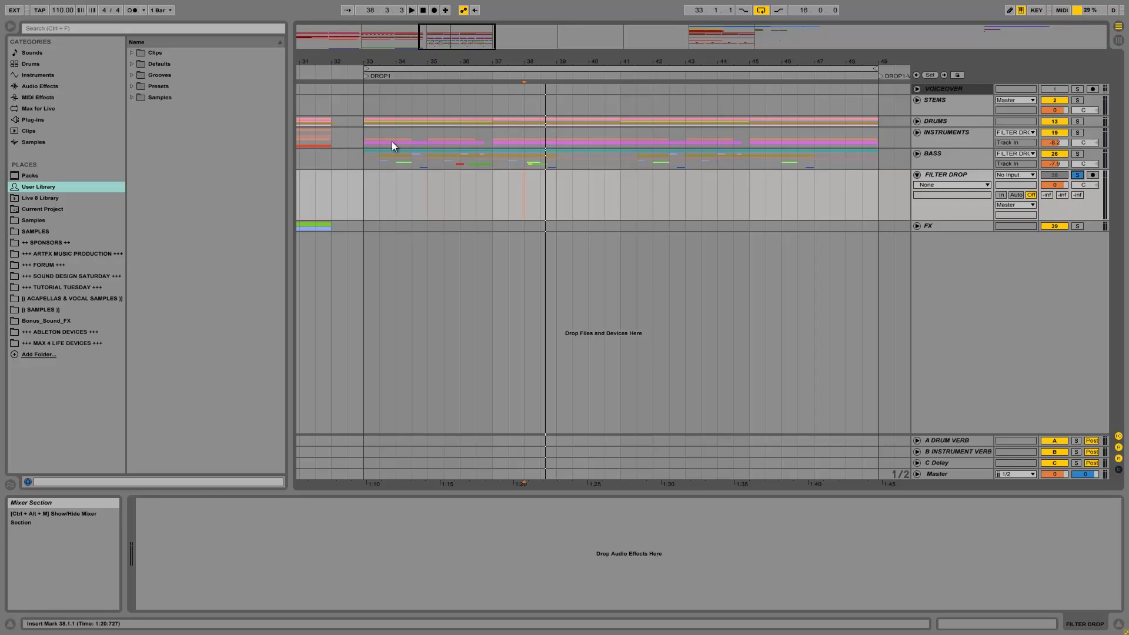
pyautogui.click(365, 202)
pyautogui.press('space')
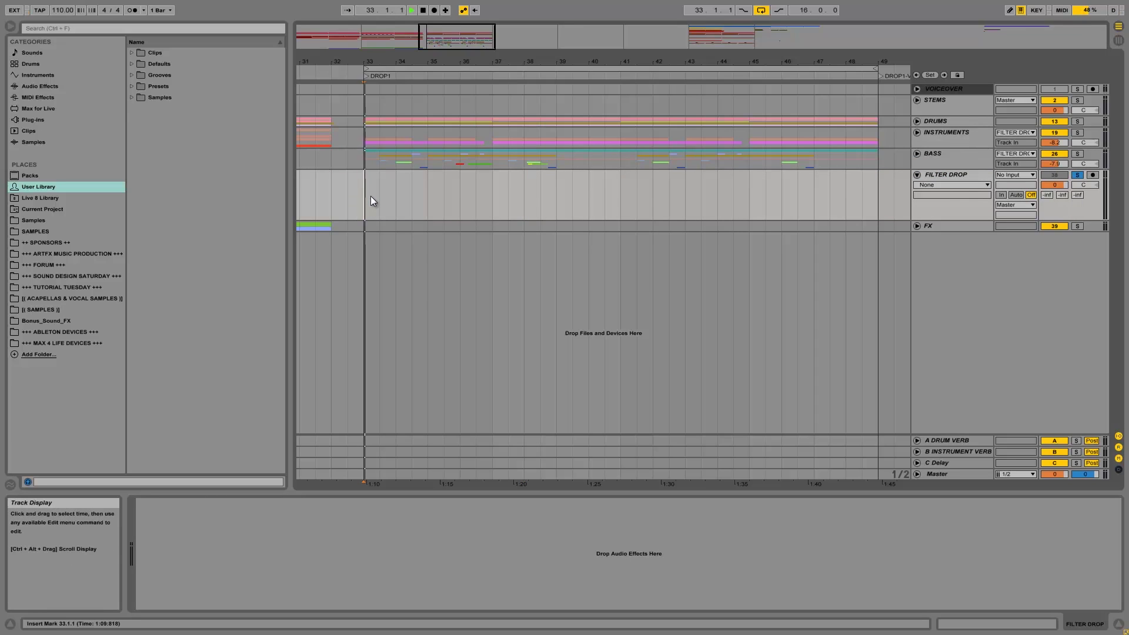
pyautogui.press('space')
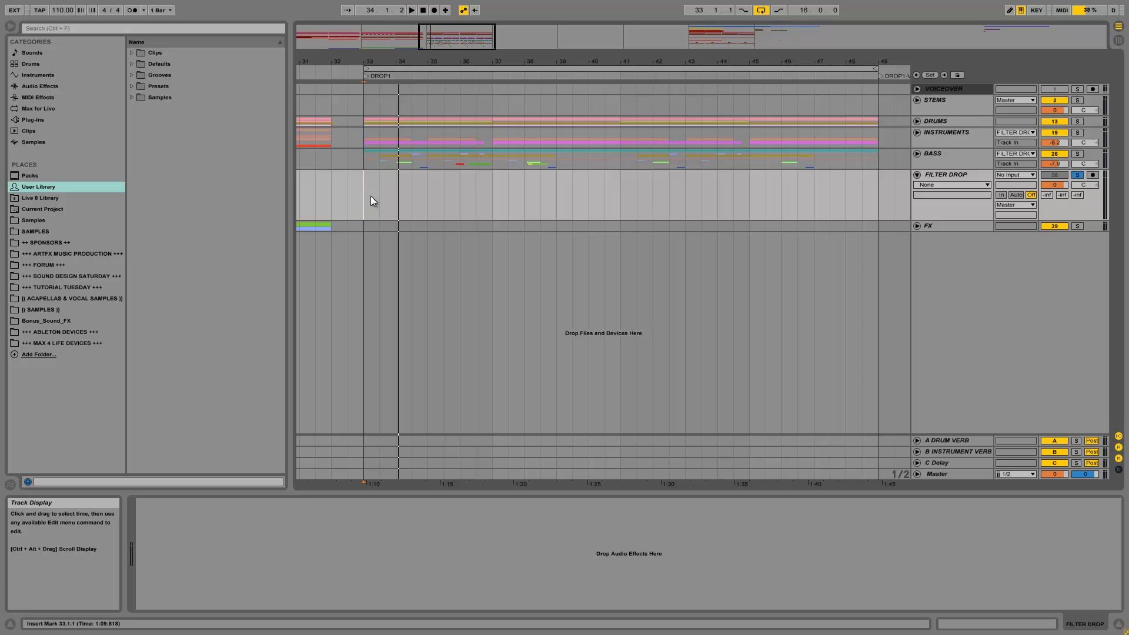
# Step: Set the FILTER DROP track's monitoring to In with its output on Master, and play back the routed groups
pyautogui.click(960, 173)
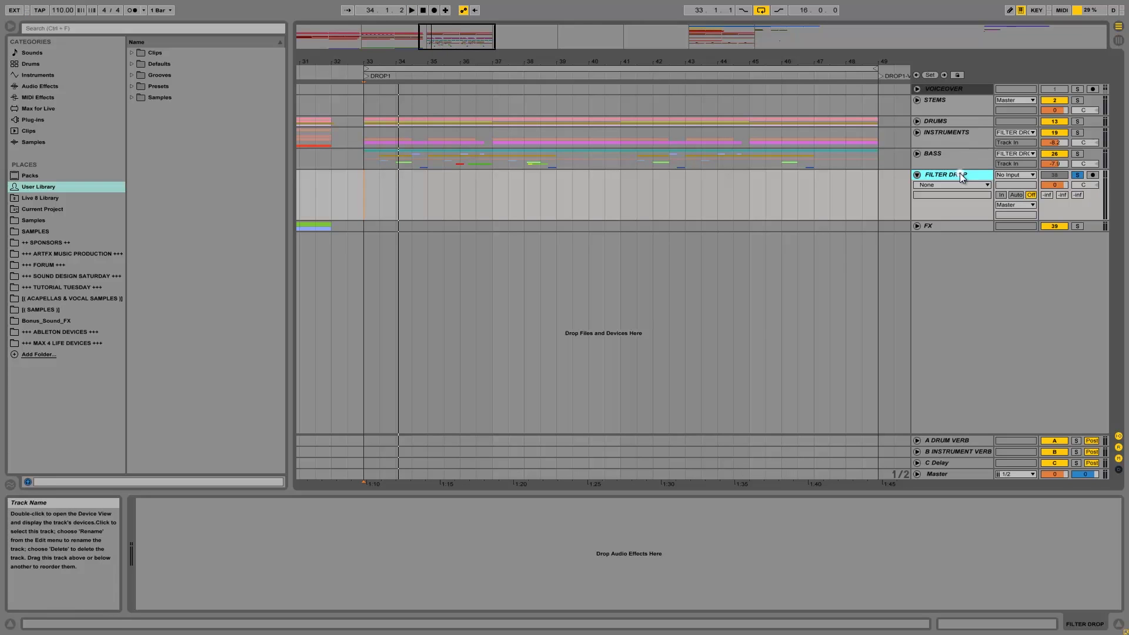
pyautogui.click(1000, 195)
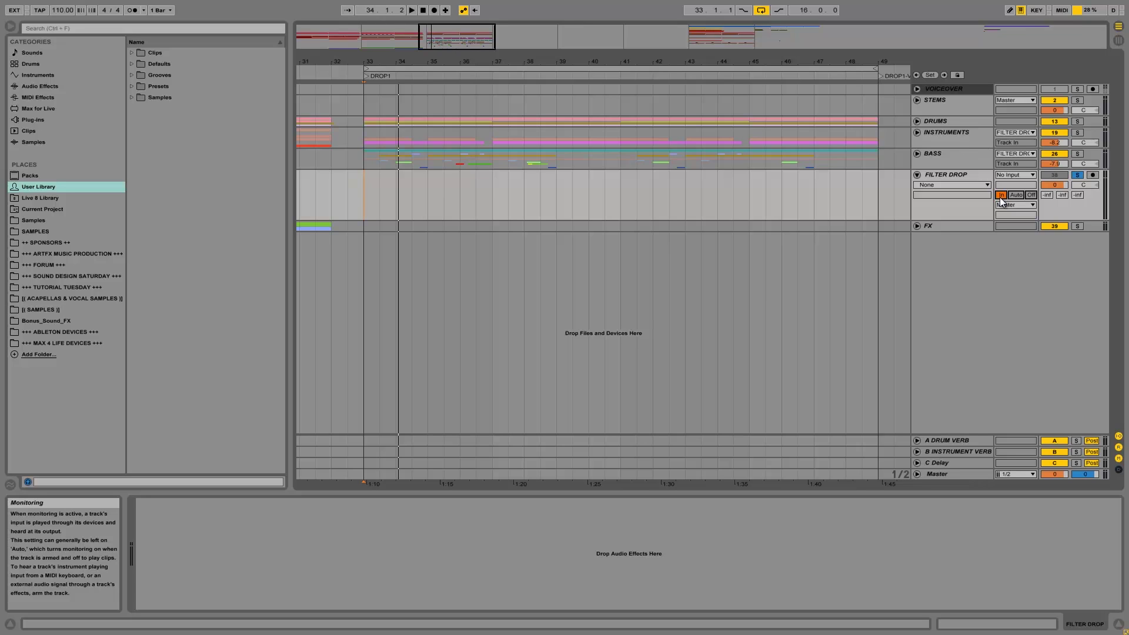
pyautogui.click(964, 176)
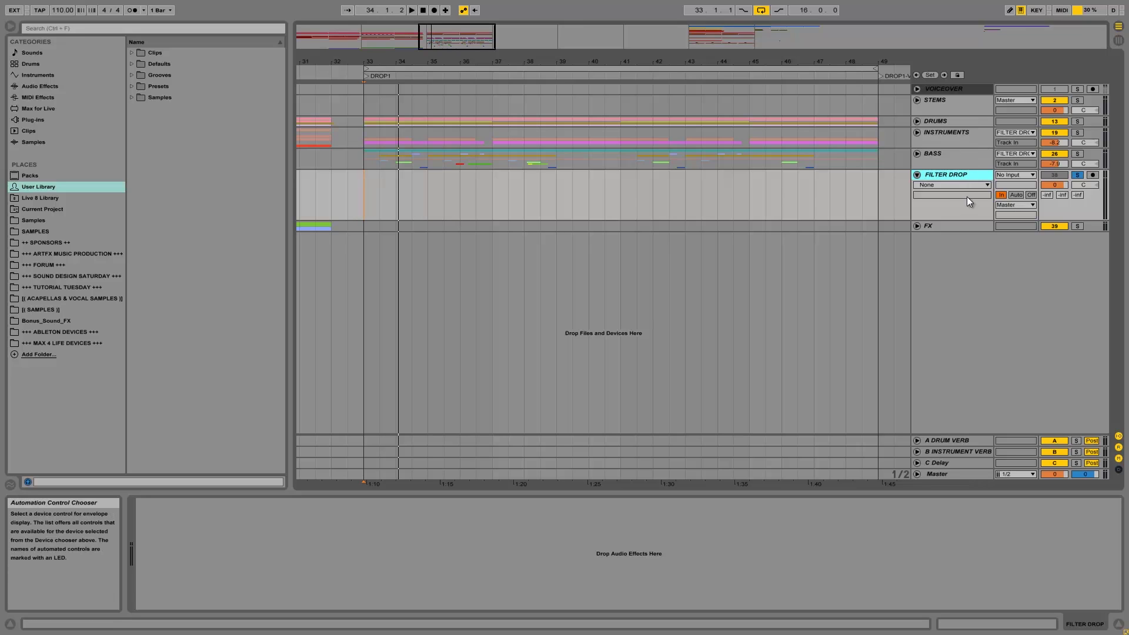
pyautogui.click(1006, 205)
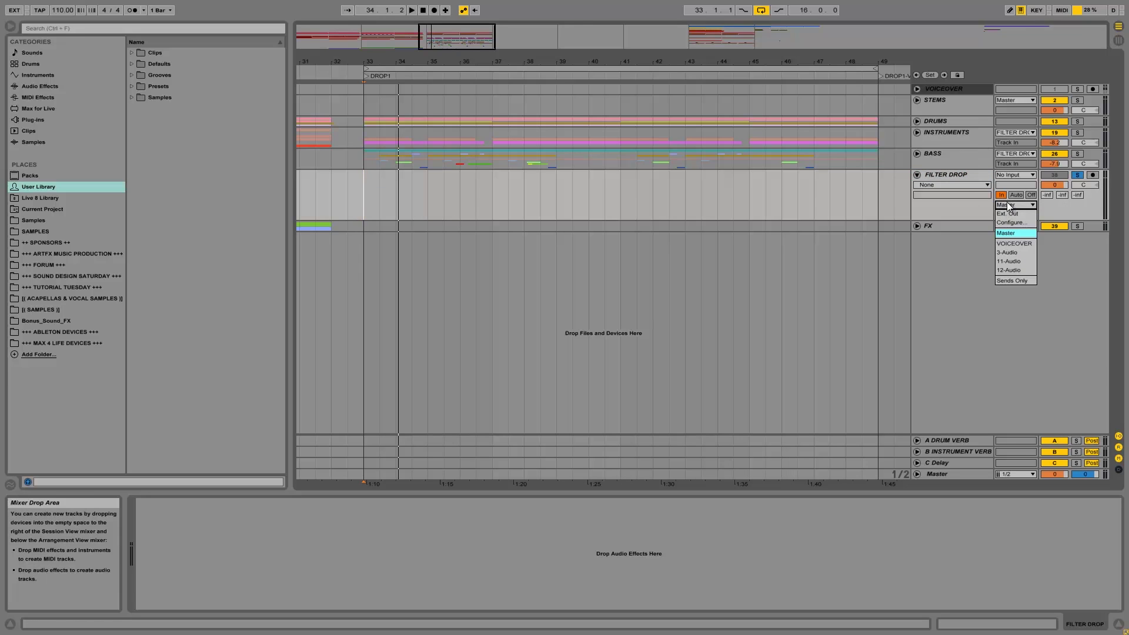
pyautogui.click(1002, 235)
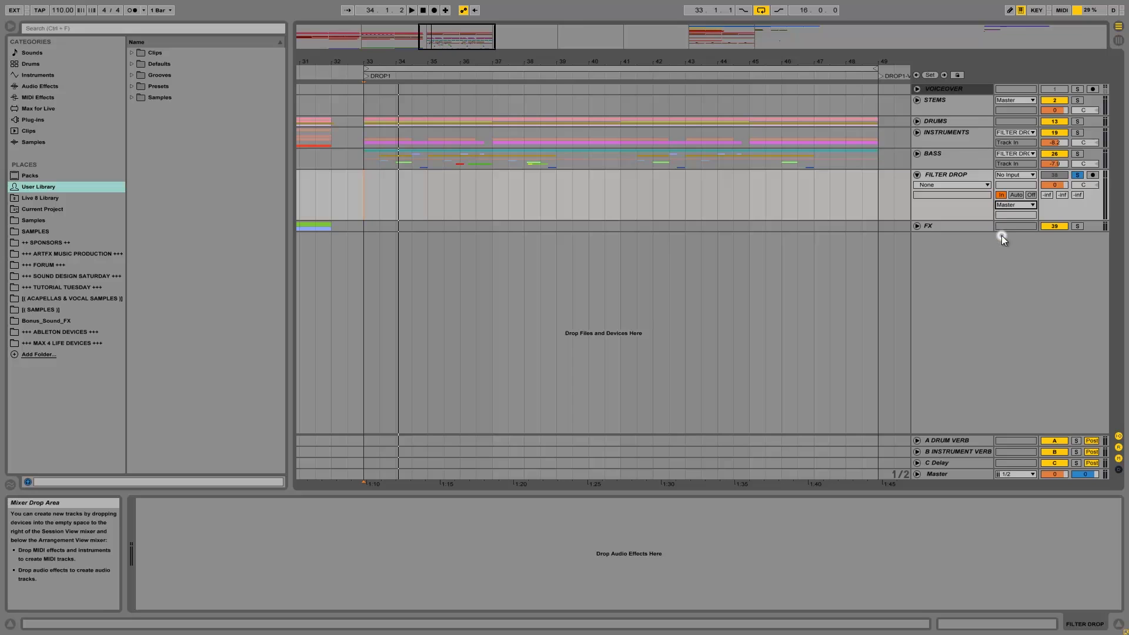
pyautogui.press('space')
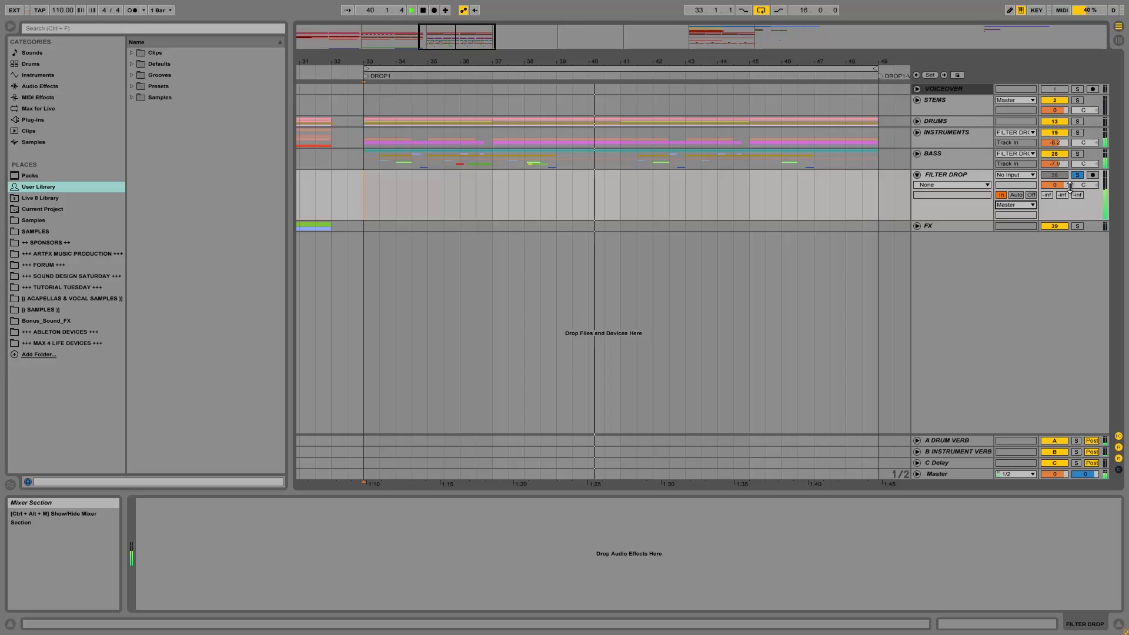
pyautogui.press('space')
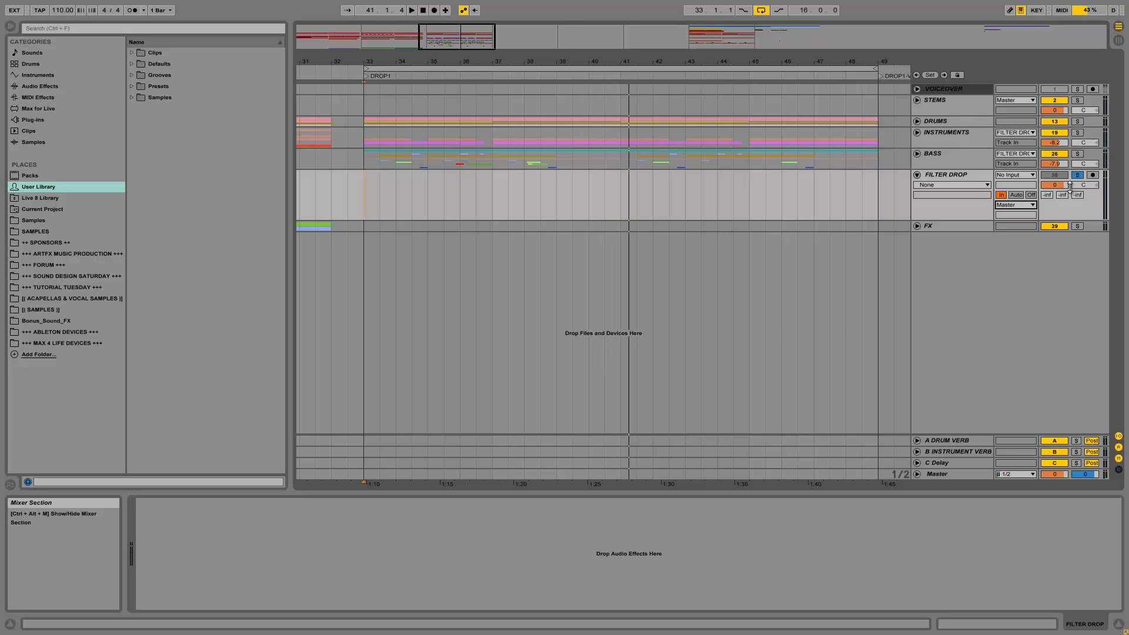
# Step: Load the Sugar Bytes Vogue plug-in onto the FILTER DROP track
pyautogui.click(959, 172)
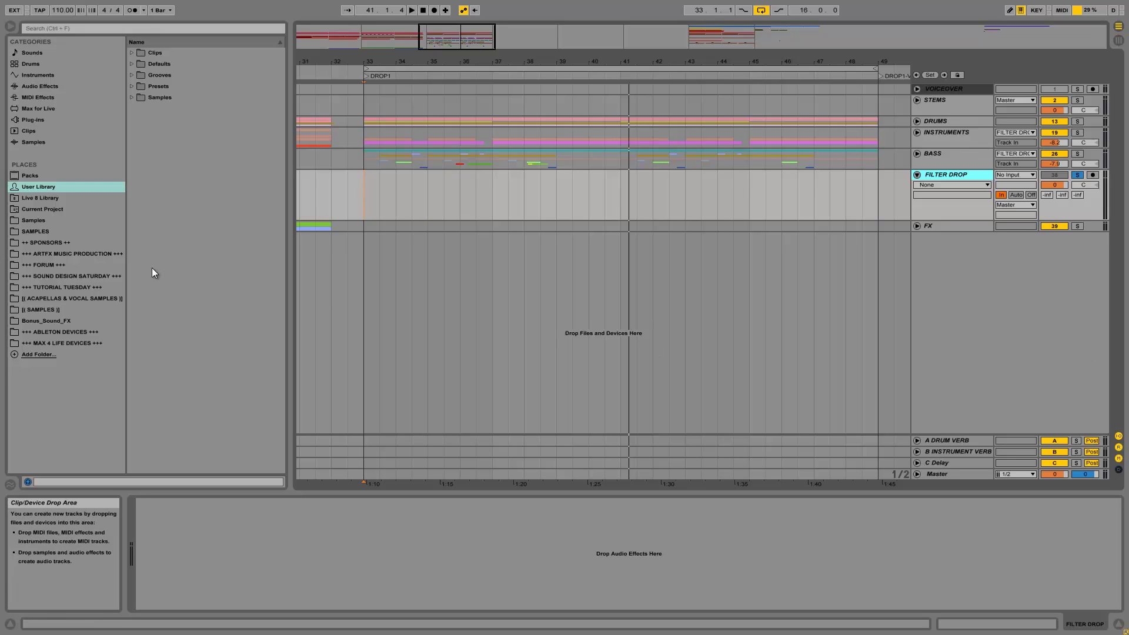
pyautogui.click(33, 120)
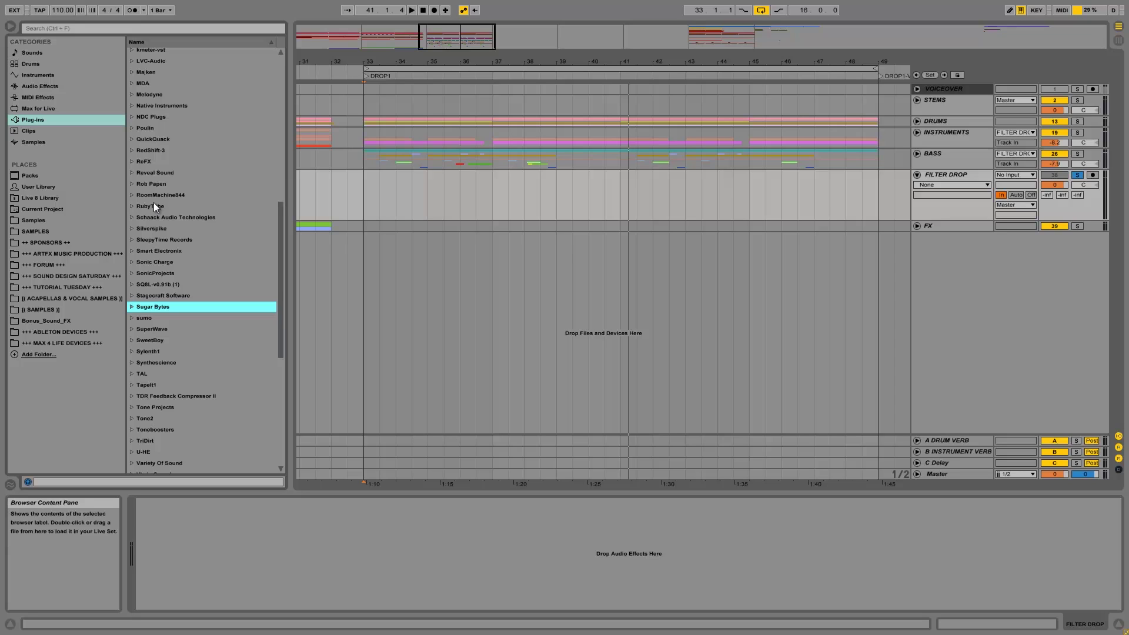
pyautogui.click(131, 306)
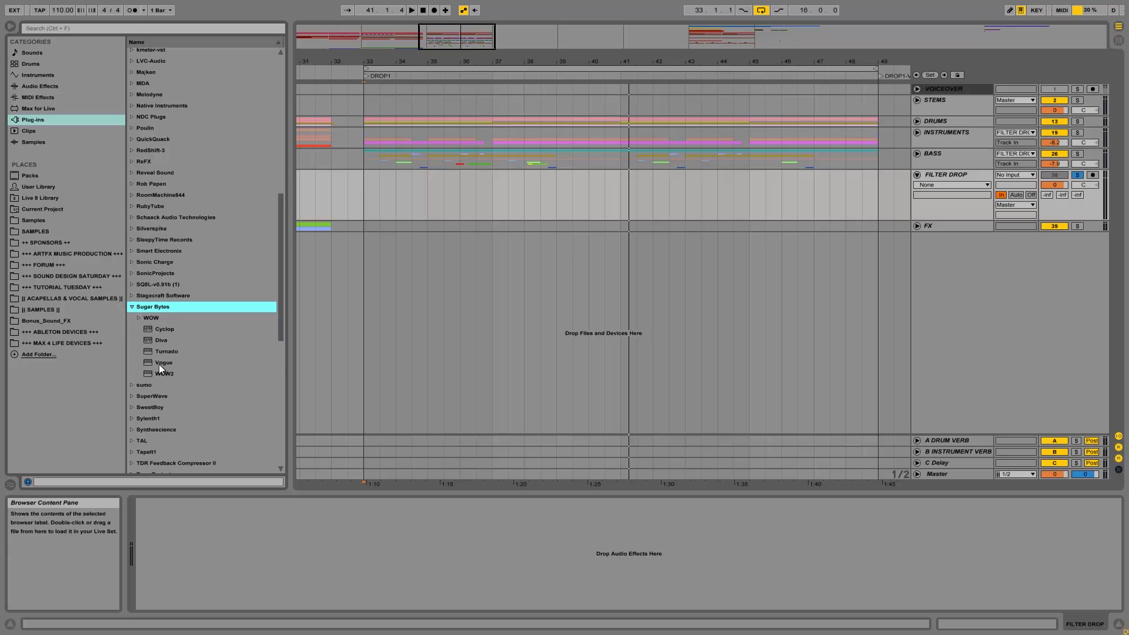
pyautogui.moveTo(163, 362); pyautogui.dragTo(387, 199)
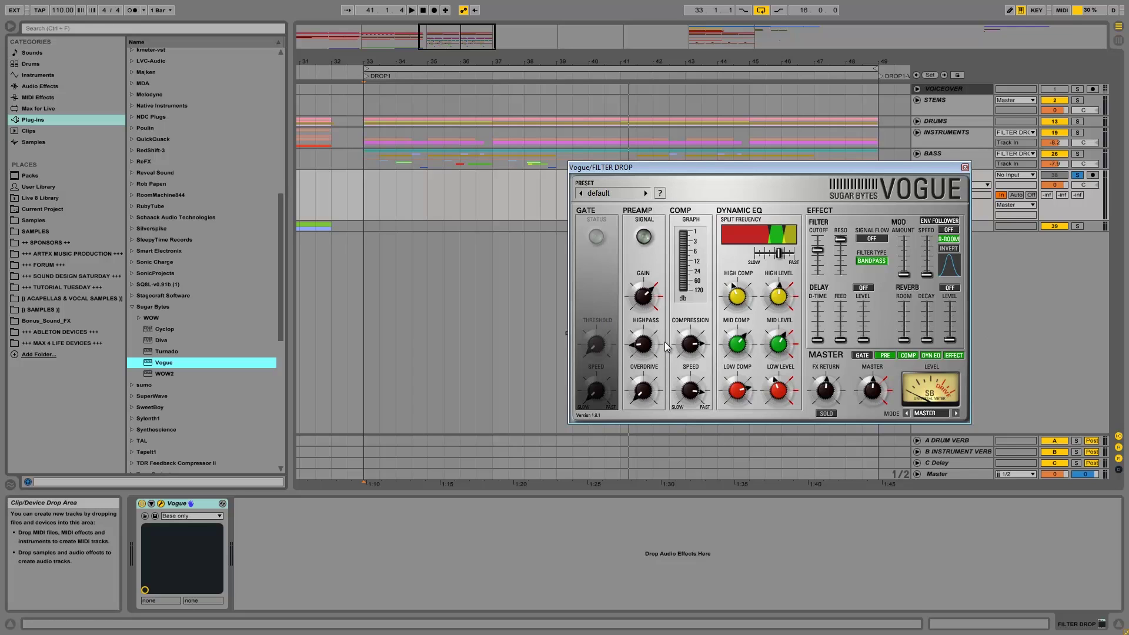
pyautogui.moveTo(753, 297)
pyautogui.moveTo(708, 402)
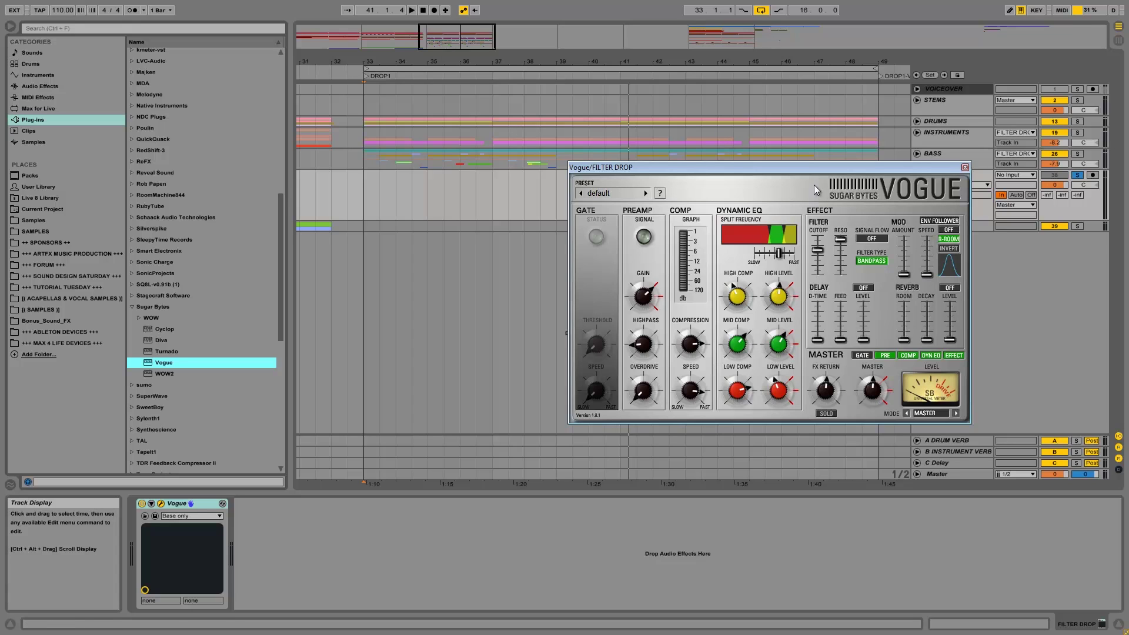
# Step: Switch off Vogue's Pre, Comp, Dyn EQ and Effect sections and move its window clear of the track headers
pyautogui.click(885, 356)
pyautogui.click(909, 355)
pyautogui.click(940, 356)
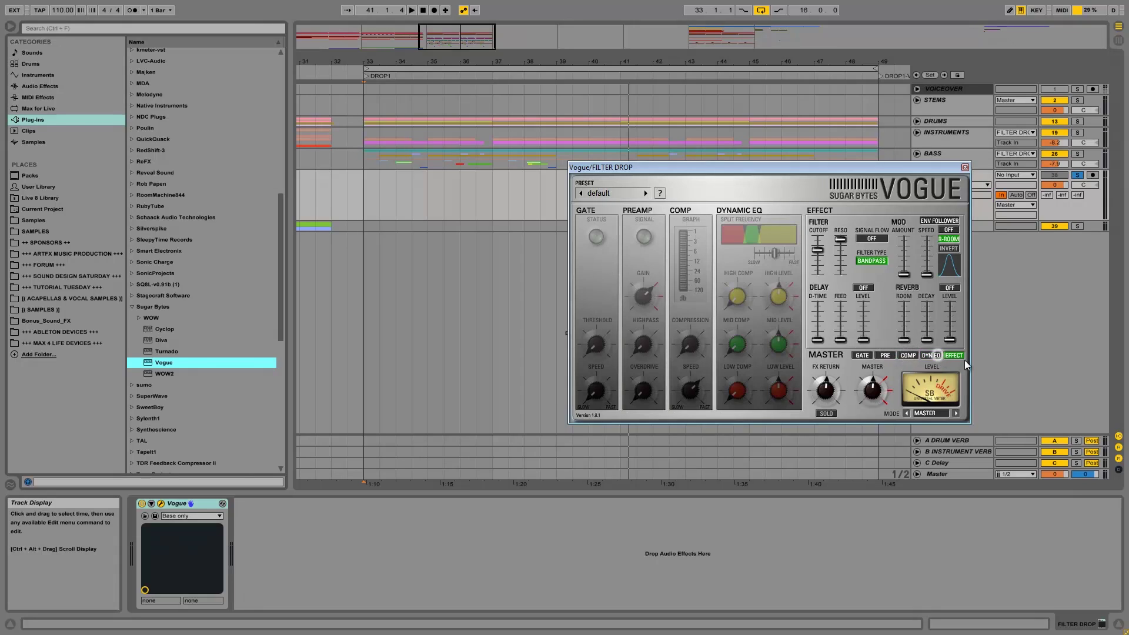
pyautogui.click(963, 356)
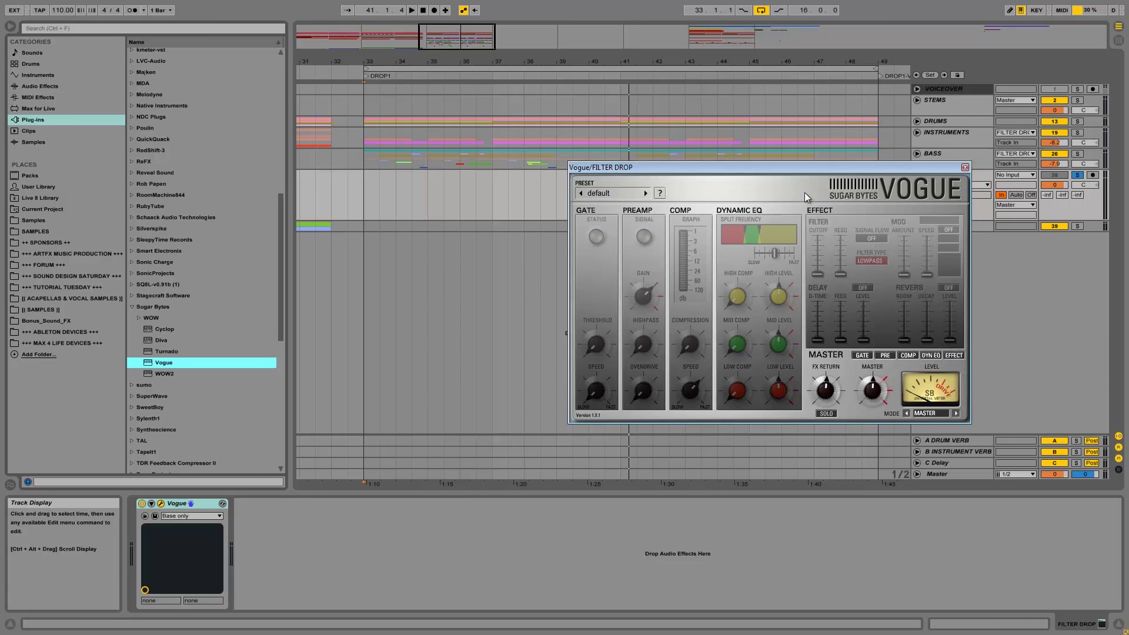
pyautogui.moveTo(764, 167); pyautogui.dragTo(577, 203)
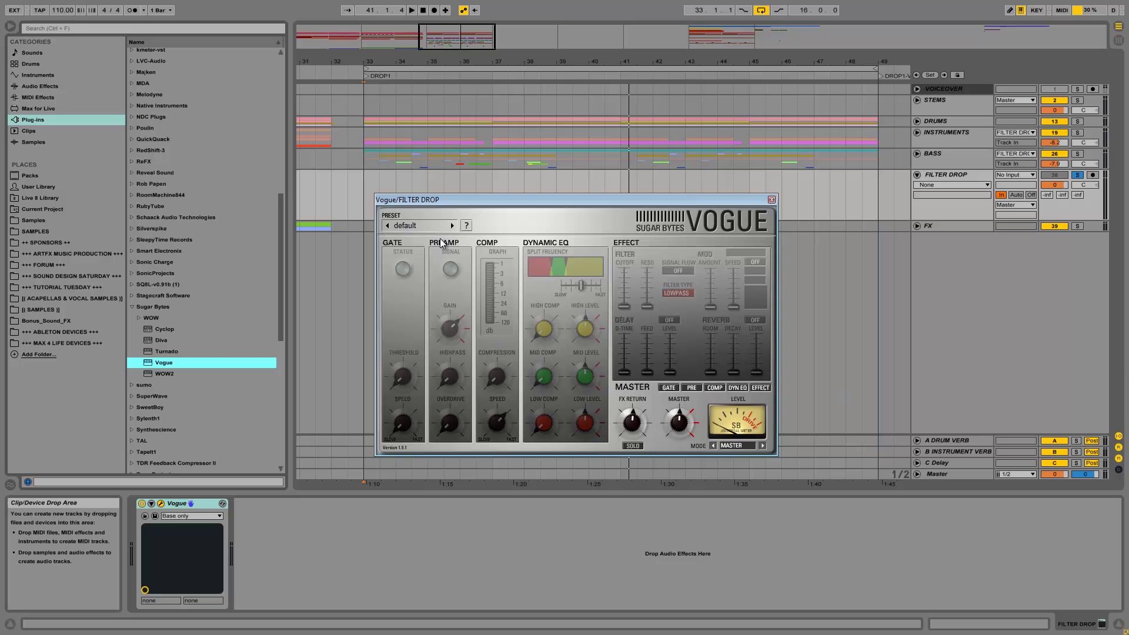
# Step: Switch on Vogue's Pre section and lower the preamp gain to around the middle of its range
pyautogui.click(692, 390)
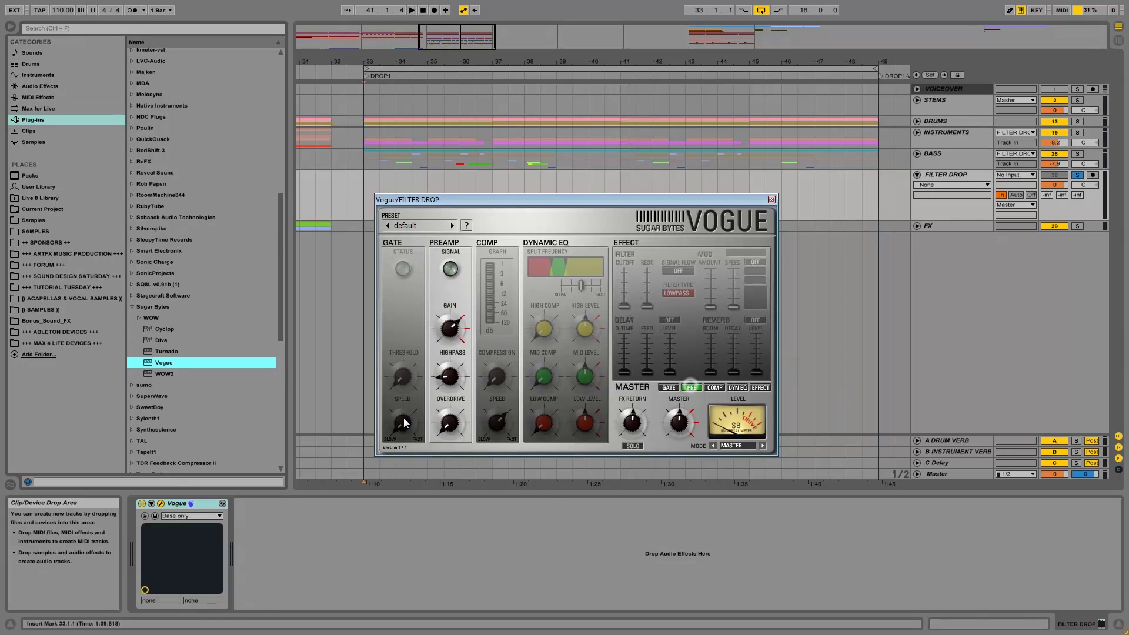
pyautogui.moveTo(448, 336)
pyautogui.moveTo(448, 336); pyautogui.dragTo(443, 352)
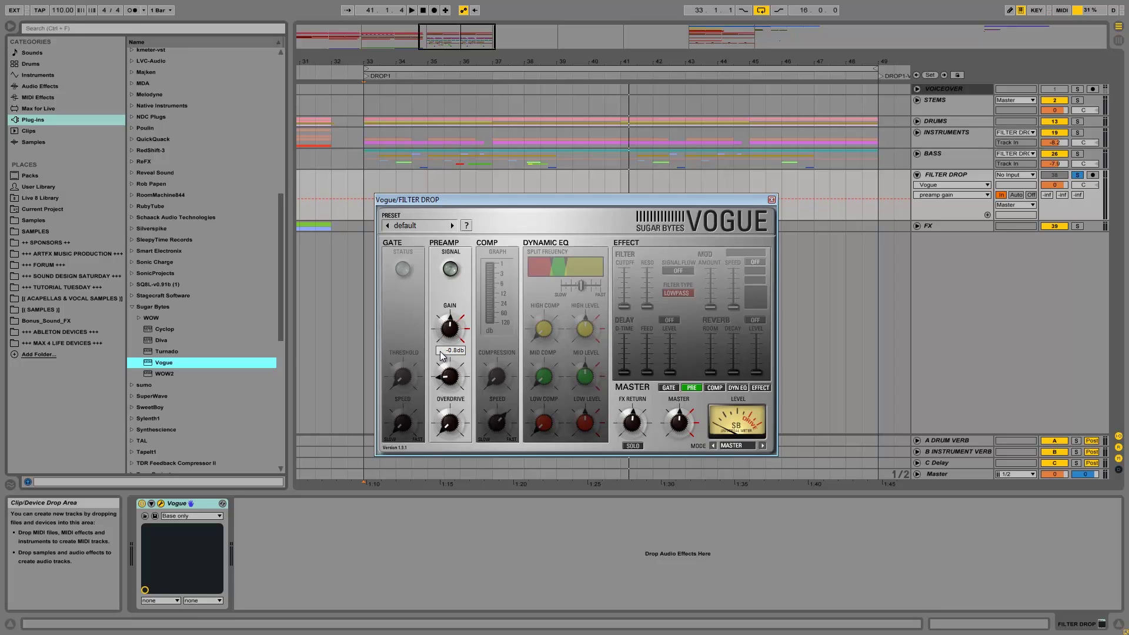
pyautogui.moveTo(440, 349)
pyautogui.mouseDown()
pyautogui.moveTo(440, 371)
pyautogui.moveTo(453, 330)
pyautogui.mouseUp()
pyautogui.moveTo(453, 330); pyautogui.dragTo(468, 267)
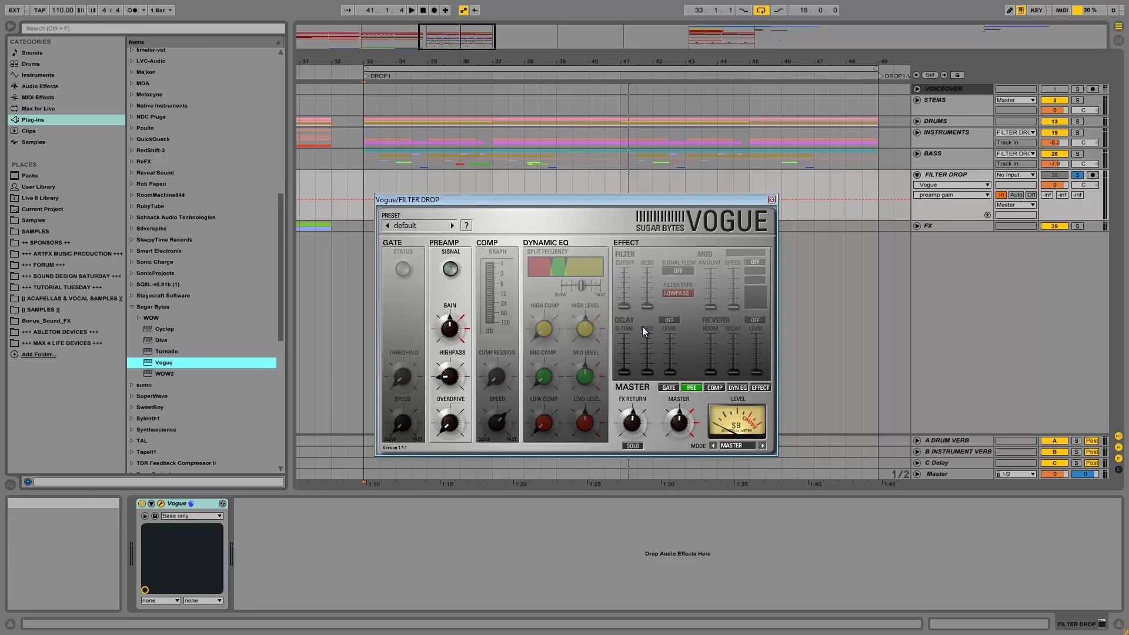
# Step: Turn the preamp's highpass down to its minimum and set its overdrive to about 1.7 dB
pyautogui.moveTo(449, 377); pyautogui.dragTo(408, 608)
pyautogui.moveTo(451, 433); pyautogui.dragTo(446, 413)
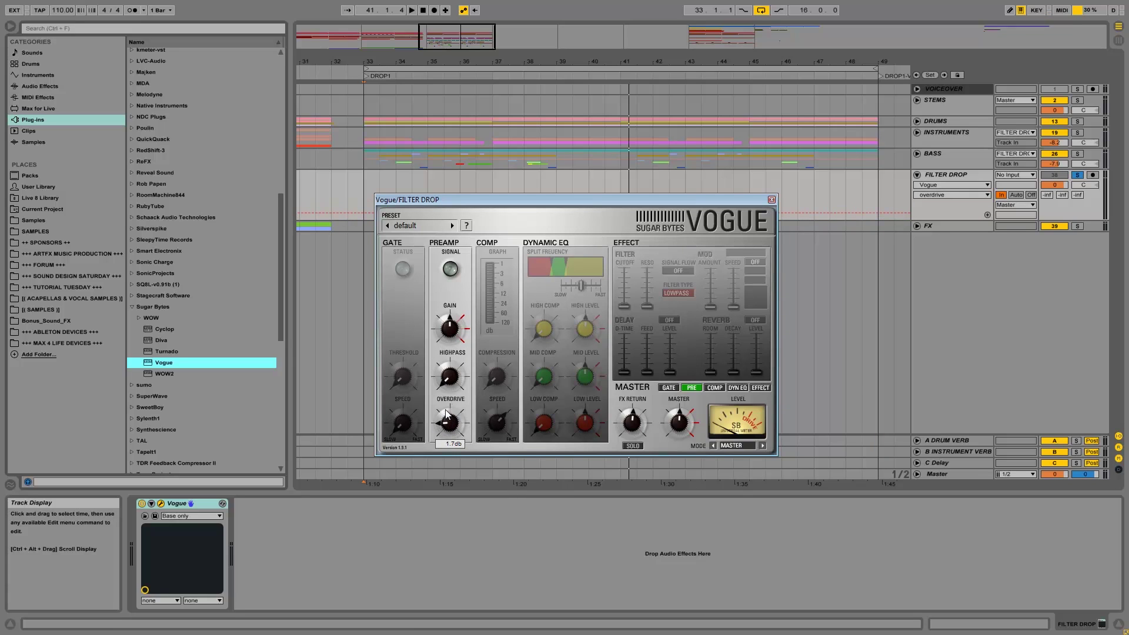
# Step: Play DROP1 and switch Vogue off and back on to compare the dry and processed sound
pyautogui.press('space')
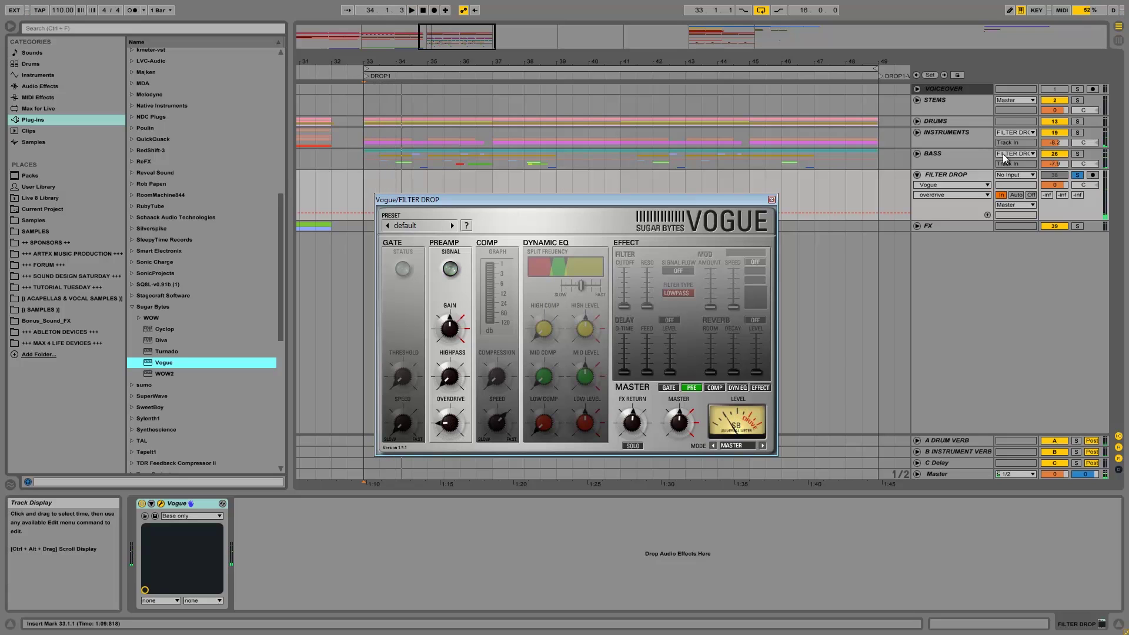
pyautogui.click(141, 504)
pyautogui.press('space')
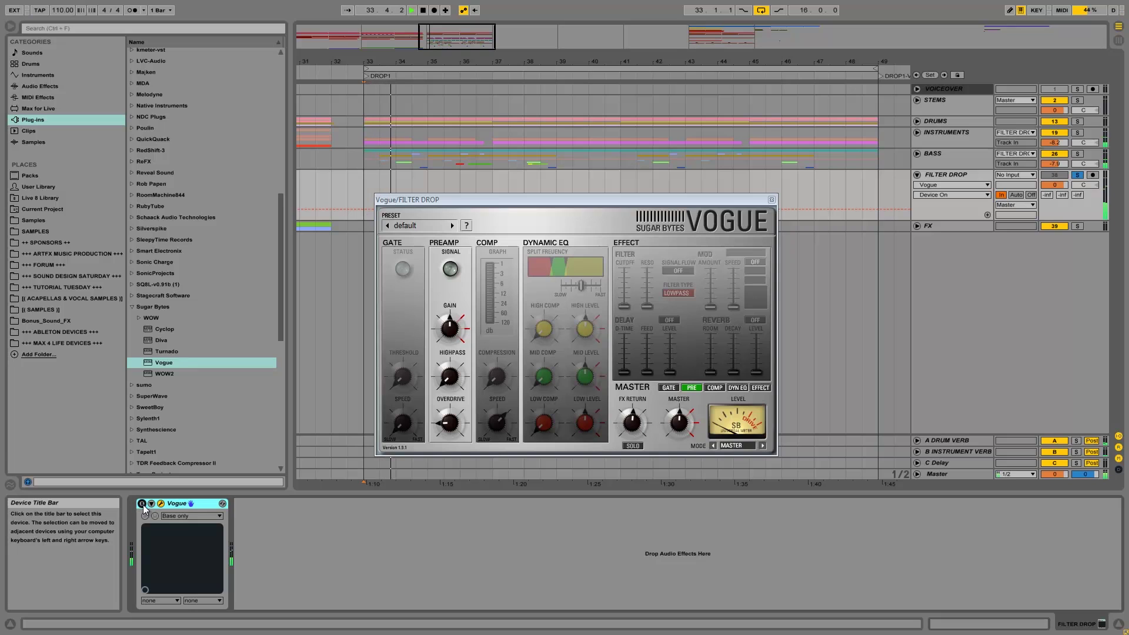
pyautogui.click(141, 504)
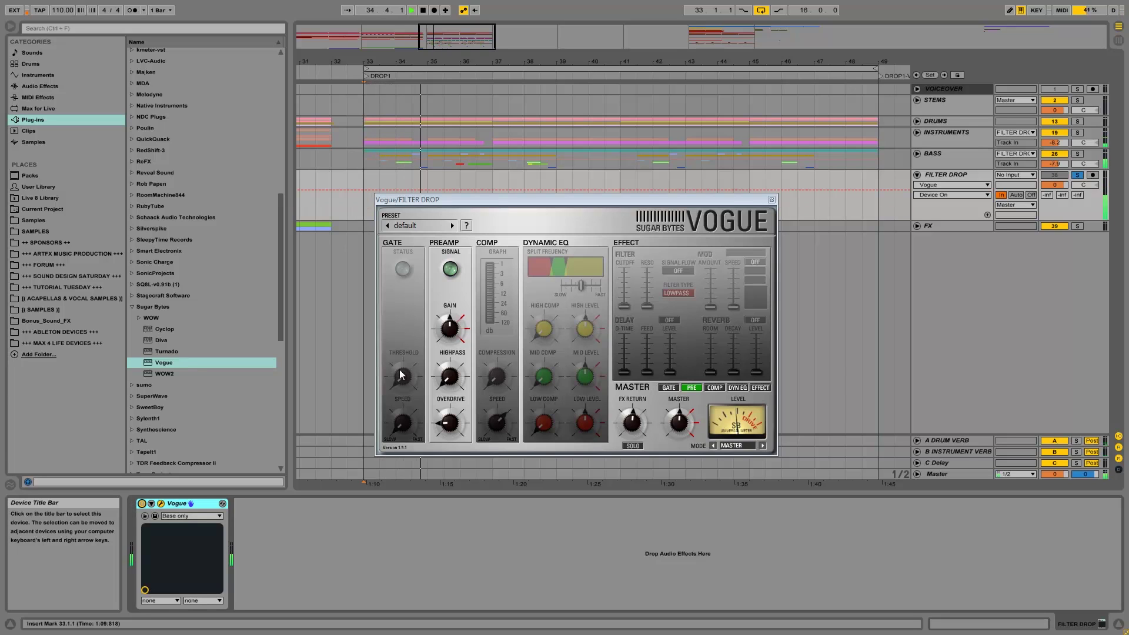
# Step: Set Vogue's preamp gain to about 0.5 dB and raise the overdrive further during playback
pyautogui.moveTo(451, 332); pyautogui.dragTo(454, 328)
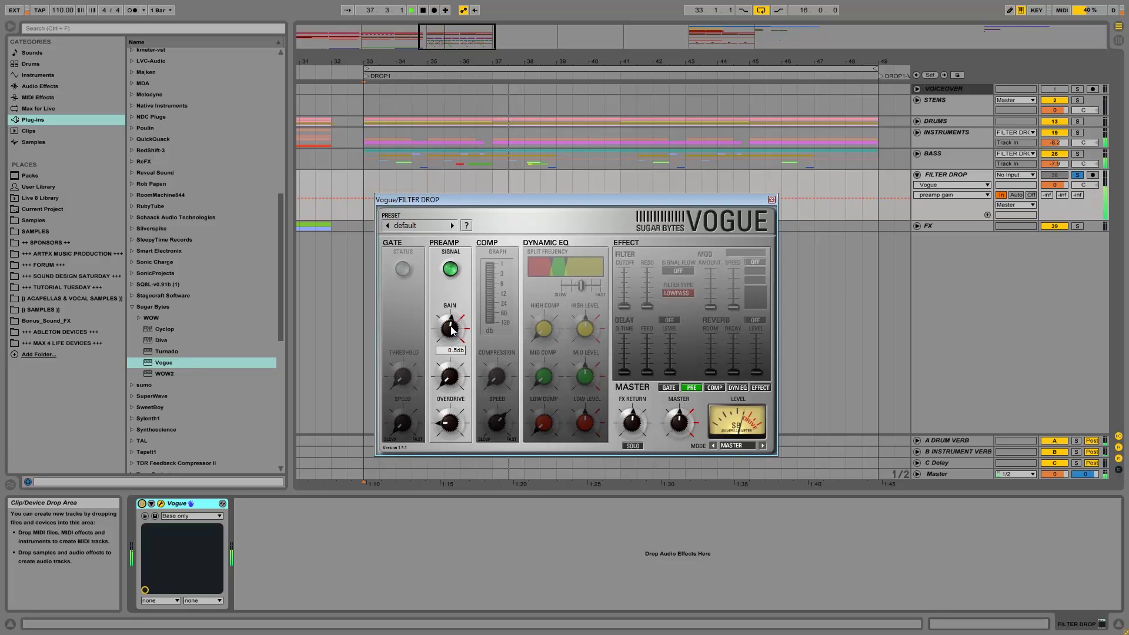
pyautogui.moveTo(447, 398)
pyautogui.moveTo(450, 412)
pyautogui.mouseDown()
pyautogui.moveTo(455, 390)
pyautogui.moveTo(442, 450)
pyautogui.moveTo(456, 398)
pyautogui.mouseUp()
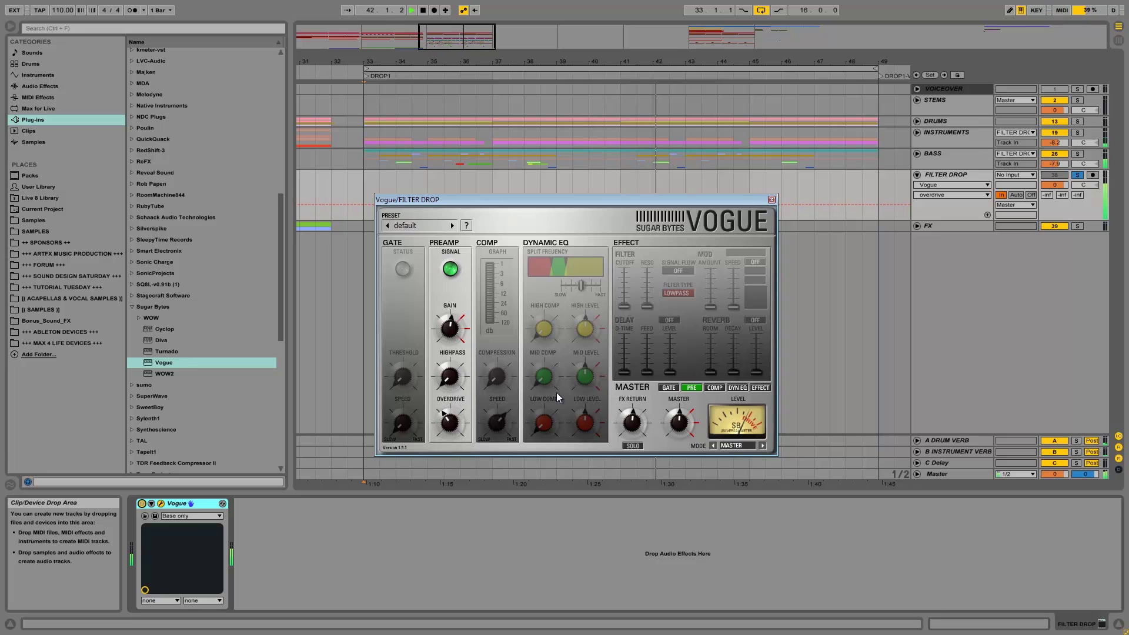
# Step: Lower Vogue's master level to about -2.6 dB
pyautogui.moveTo(678, 425); pyautogui.dragTo(681, 438)
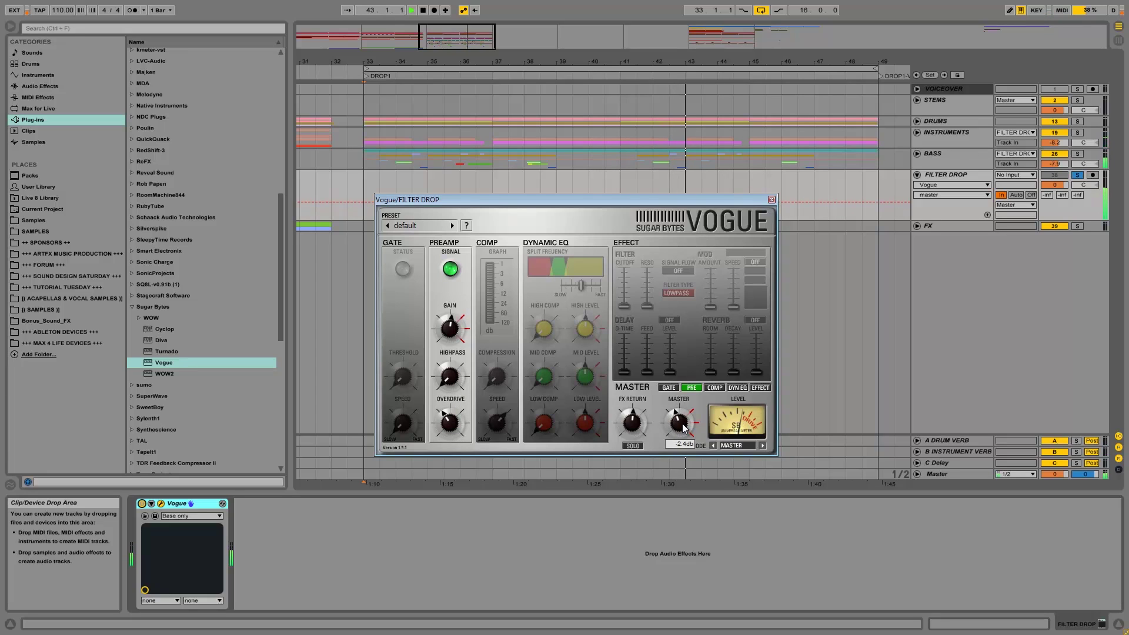
pyautogui.scroll(-2, 682, 426)
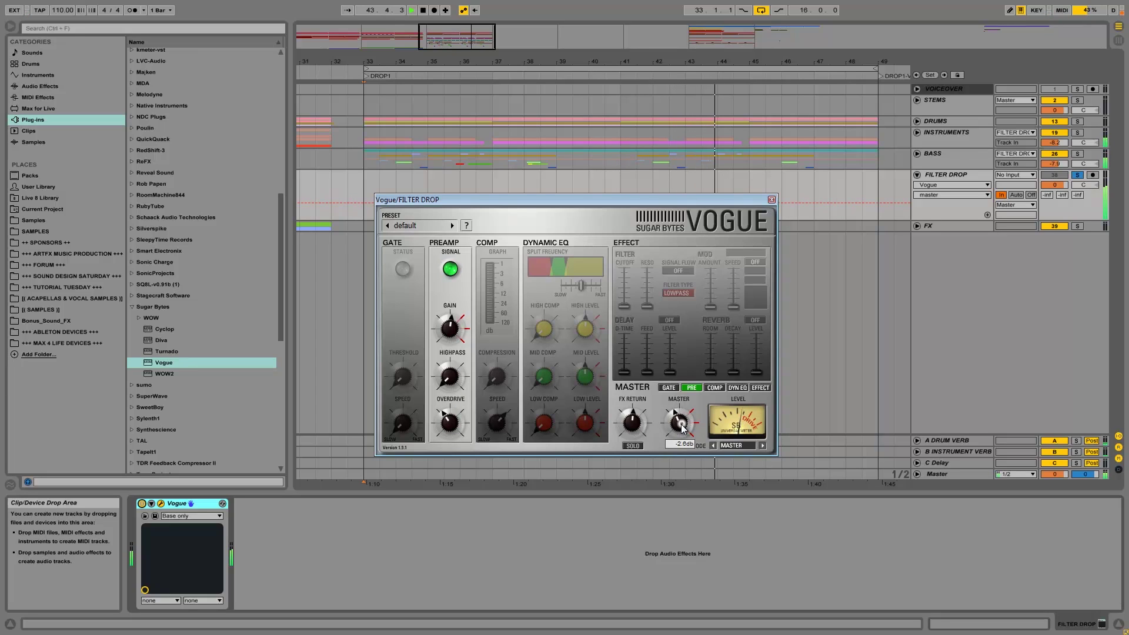
# Step: Play DROP1 with FILTER DROP unsoloed and lower Vogue's master level to about -2.8 dB
pyautogui.press('space')
pyautogui.click(1081, 175)
pyautogui.press('space')
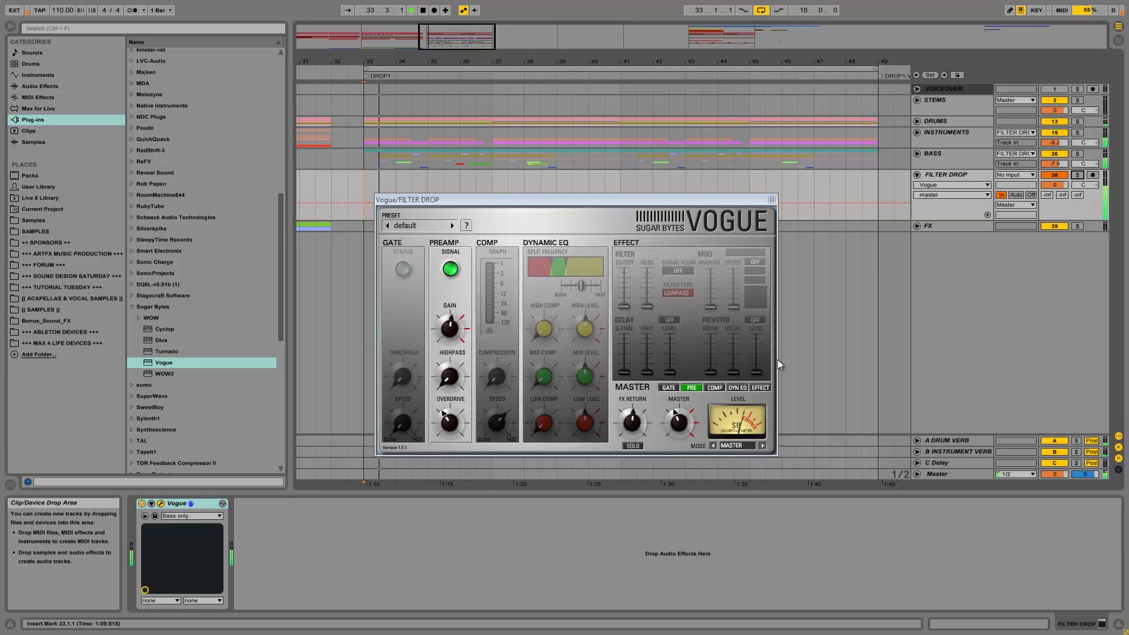
pyautogui.scroll(-1, 680, 425)
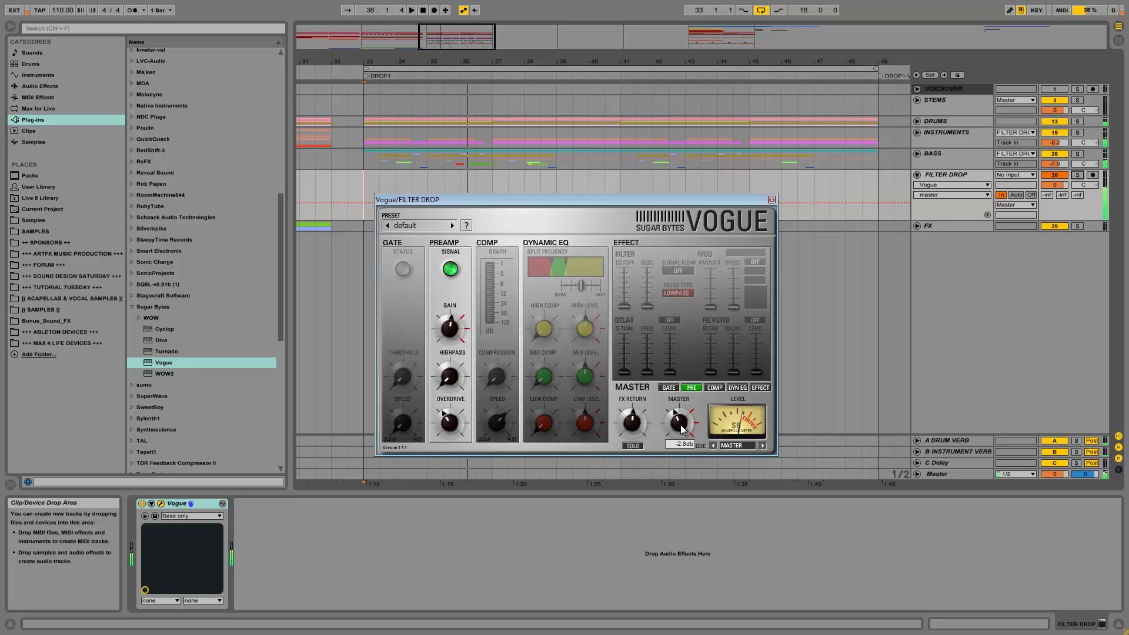
pyautogui.moveTo(453, 423)
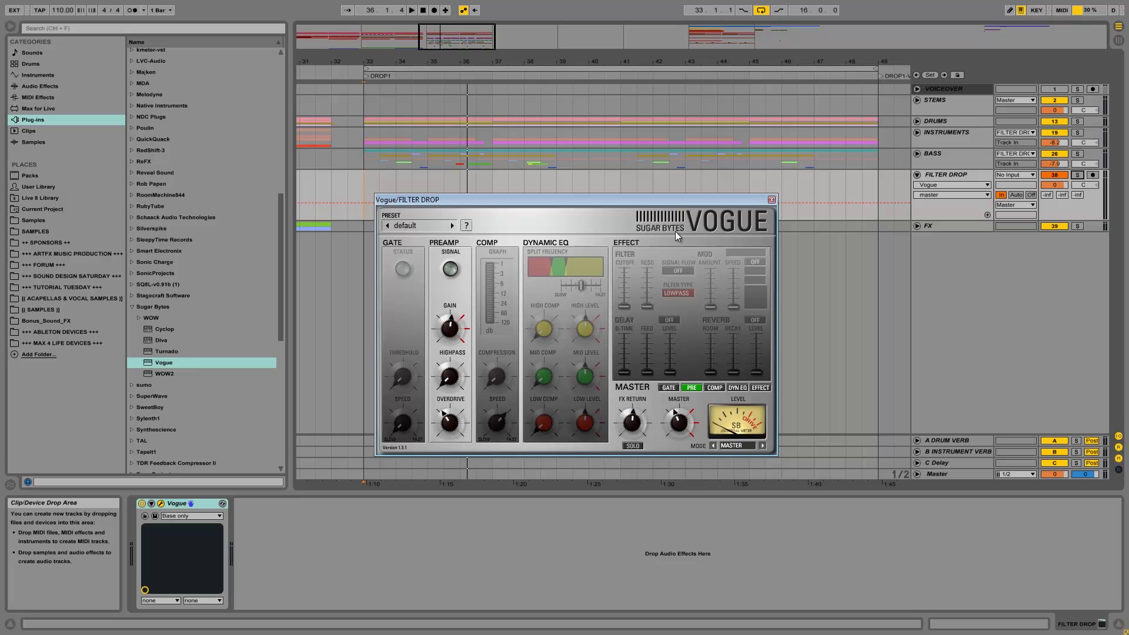
# Step: Compare the device chains of the INSTRUMENTS and BASS groups and return to the FILTER DROP track
pyautogui.click(944, 137)
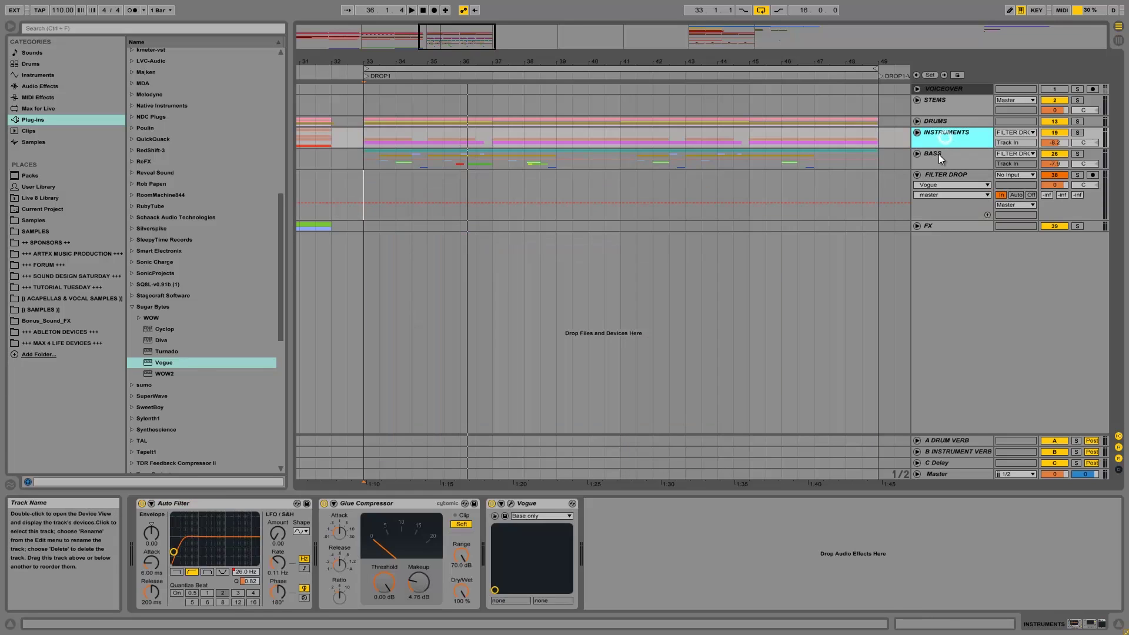
pyautogui.click(939, 154)
pyautogui.click(950, 143)
pyautogui.click(941, 153)
pyautogui.click(946, 146)
pyautogui.click(943, 155)
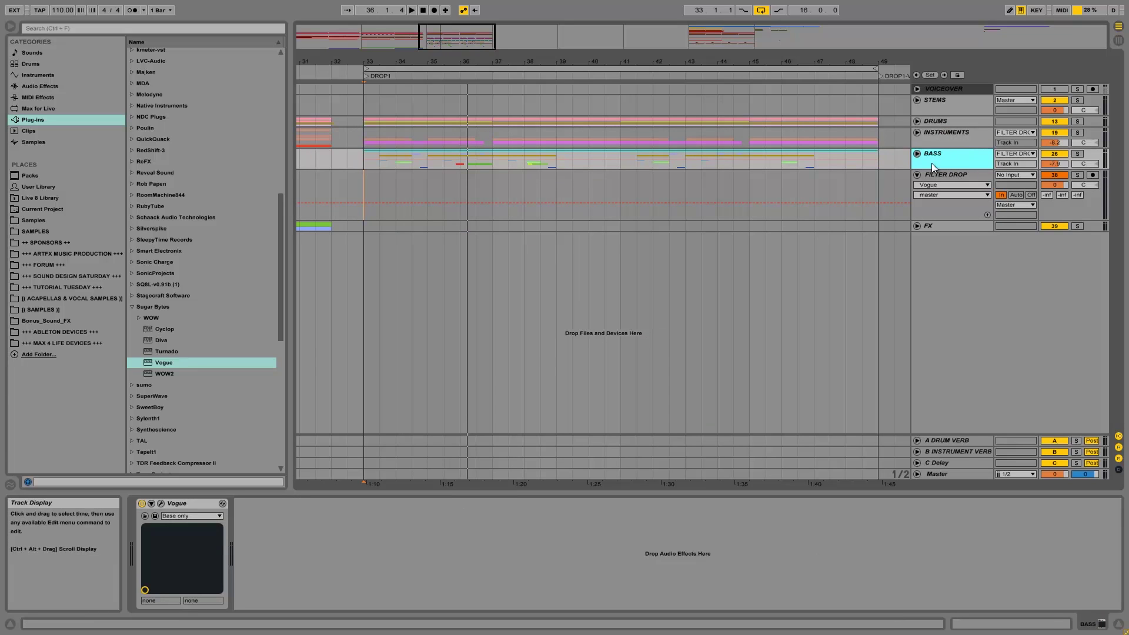
pyautogui.click(943, 176)
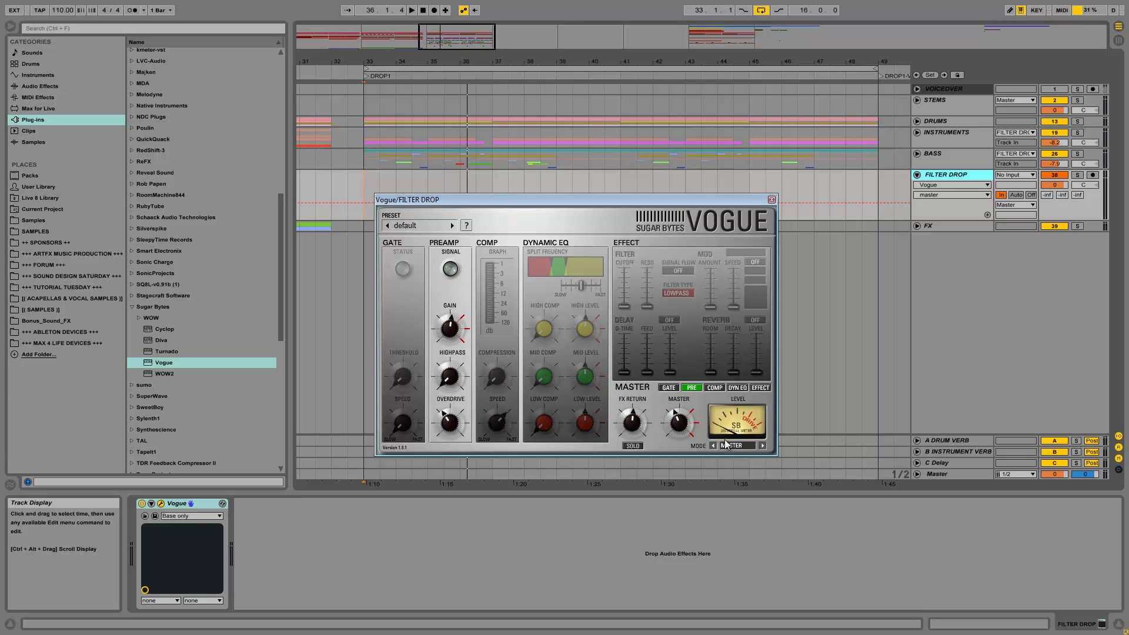
# Step: Enable Vogue's effect section with a lowpass filter routed TO ALL and raise its cutoff to maximum, leaving the compressor off
pyautogui.click(715, 388)
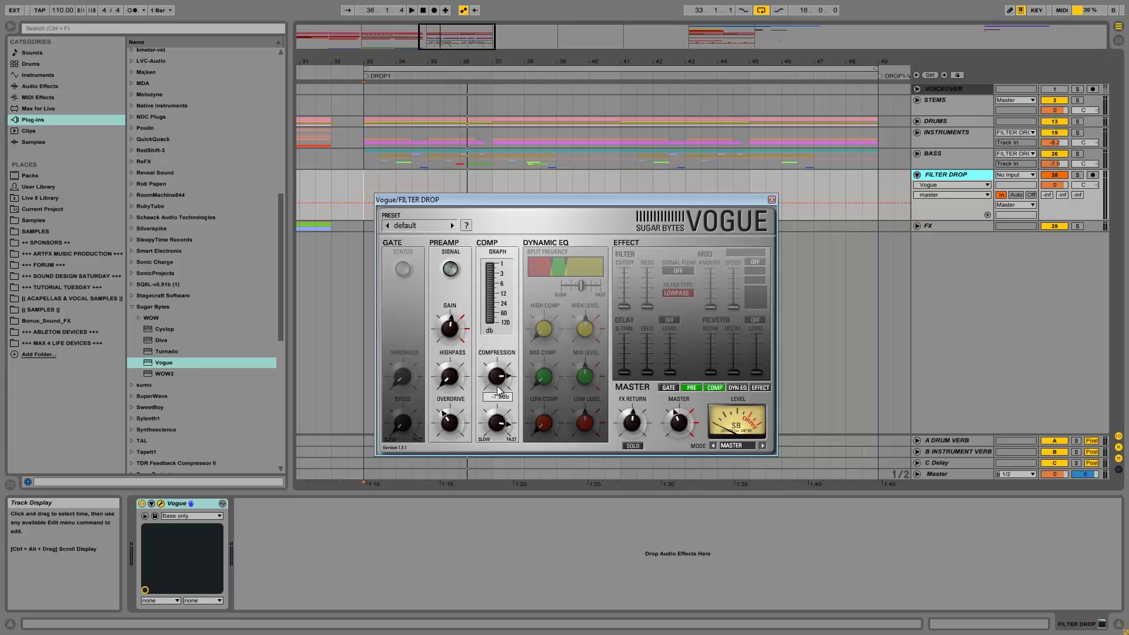
pyautogui.click(716, 388)
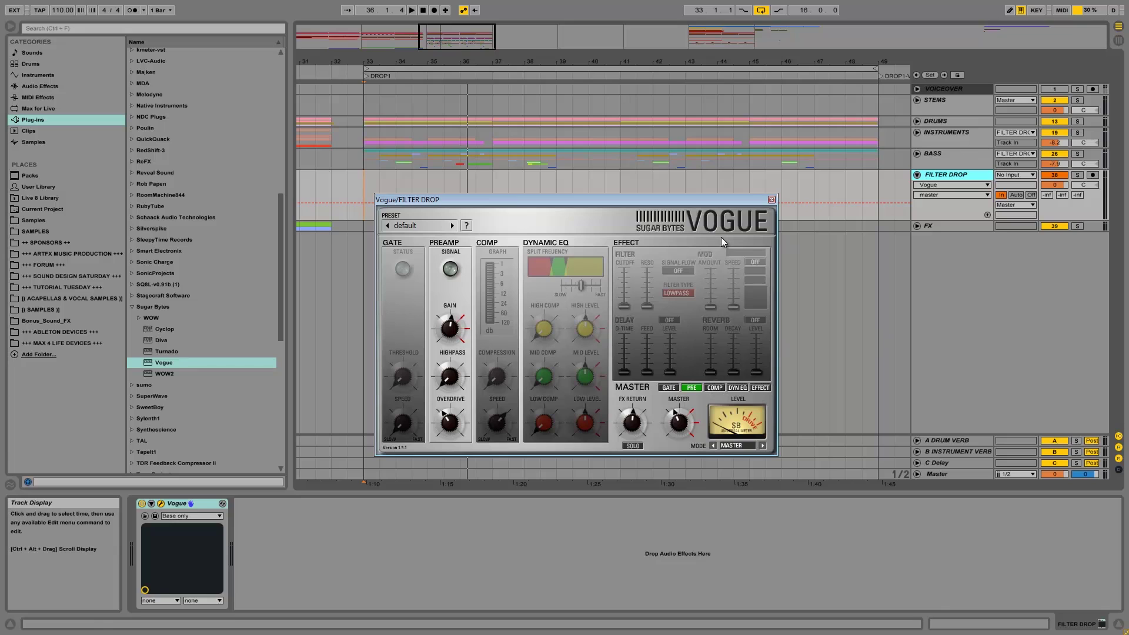
pyautogui.click(764, 388)
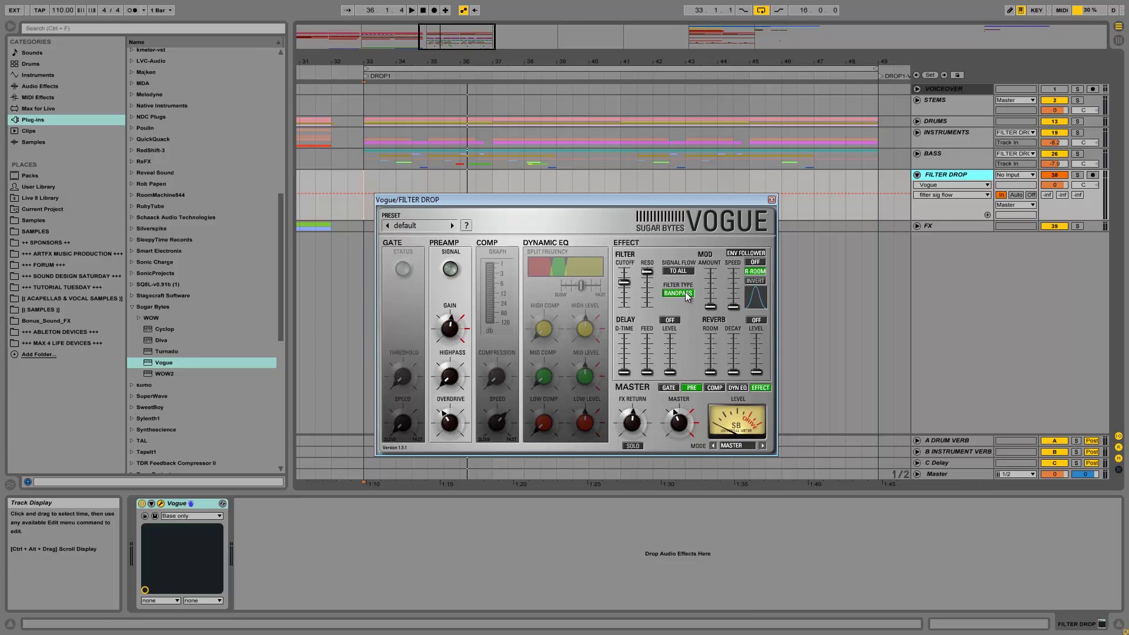
pyautogui.moveTo(623, 282); pyautogui.dragTo(648, 260)
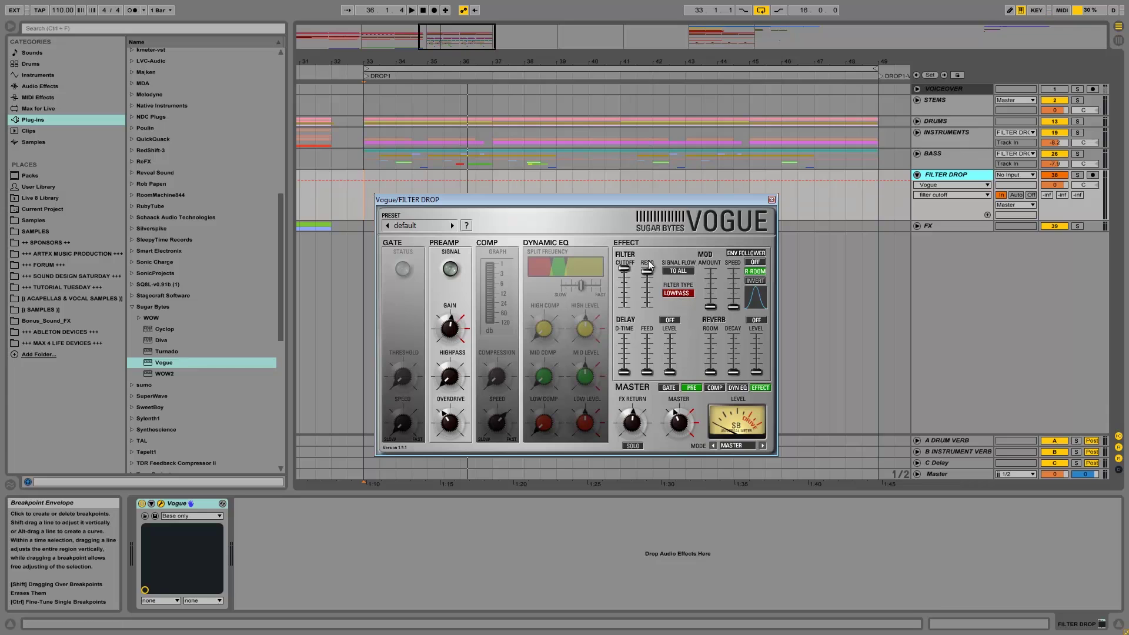
# Step: Solo FILTER DROP, play DROP1 and sweep the filter resonance, bringing it down to about 0.47
pyautogui.click(1077, 175)
pyautogui.press('space')
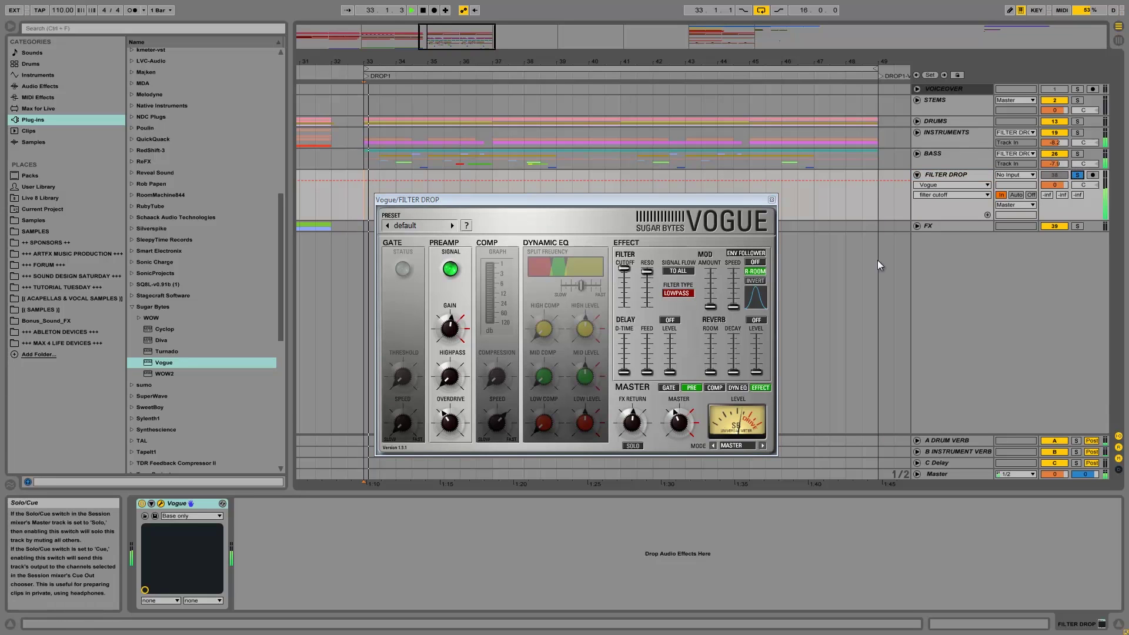
pyautogui.moveTo(647, 272); pyautogui.dragTo(661, 382)
pyautogui.moveTo(644, 304)
pyautogui.moveTo(643, 305); pyautogui.dragTo(688, 133)
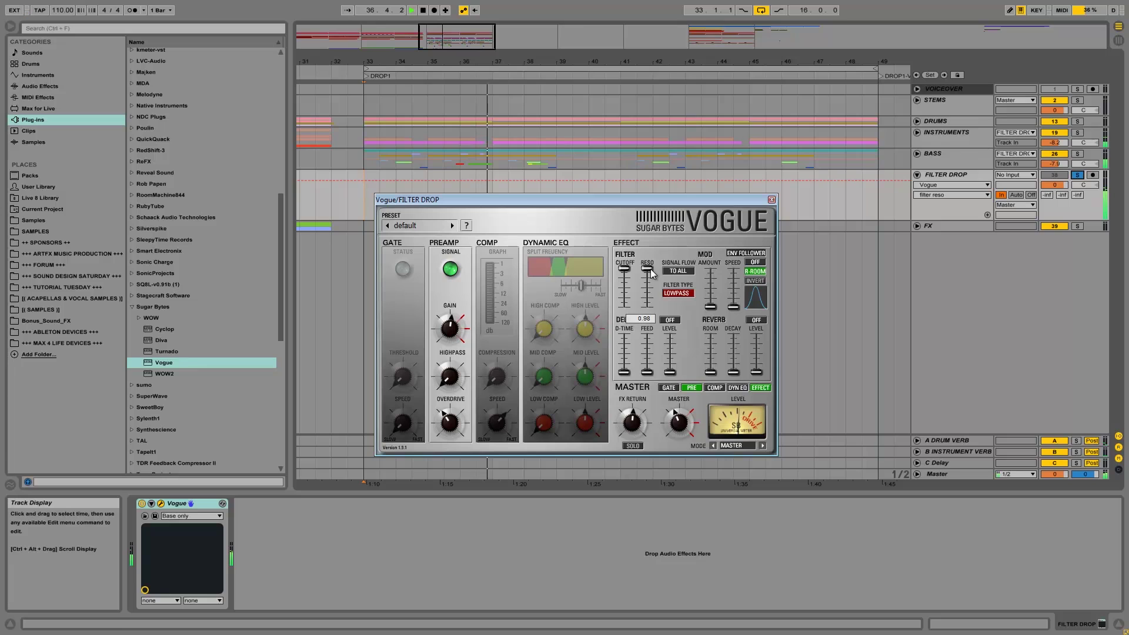
pyautogui.moveTo(651, 270); pyautogui.dragTo(649, 332)
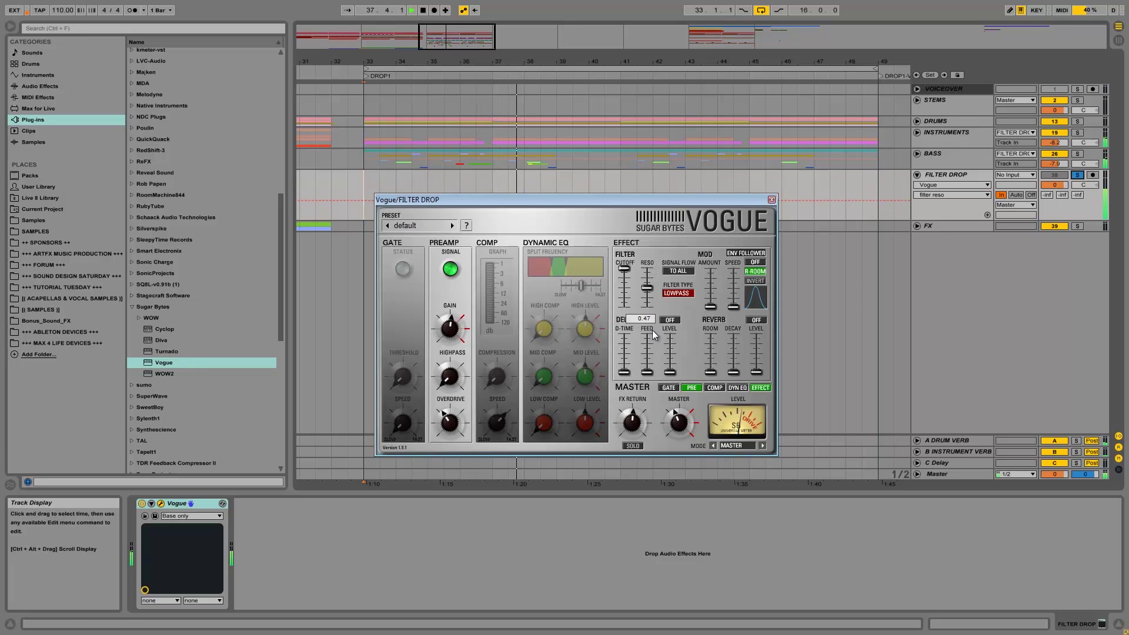
# Step: Sweep the filter cutoff and resonance during playback, leaving cutoff at maximum and resonance at about 0.29
pyautogui.moveTo(624, 267); pyautogui.dragTo(663, 194)
pyautogui.click(624, 300)
pyautogui.moveTo(647, 267); pyautogui.dragTo(646, 380)
pyautogui.moveTo(625, 269); pyautogui.dragTo(630, 355)
pyautogui.moveTo(650, 304); pyautogui.dragTo(655, 192)
pyautogui.click(648, 295)
pyautogui.press('space')
pyautogui.click(411, 10)
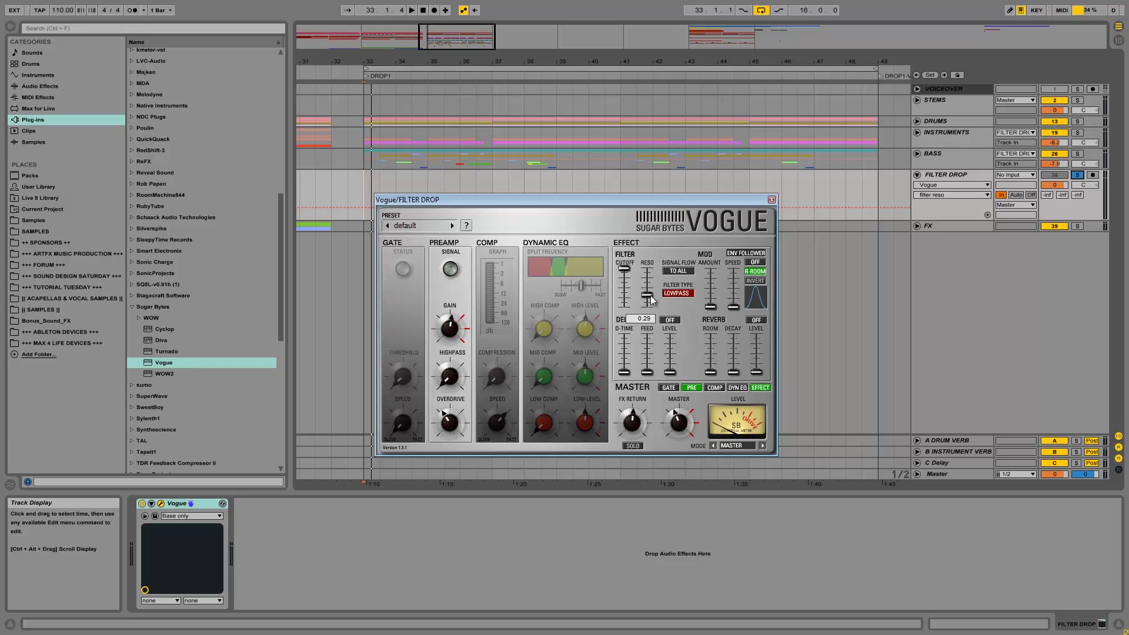
# Step: Show the filter cutoff automation on FILTER DROP, return the cutoff to maximum and close the Vogue window
pyautogui.click(623, 271)
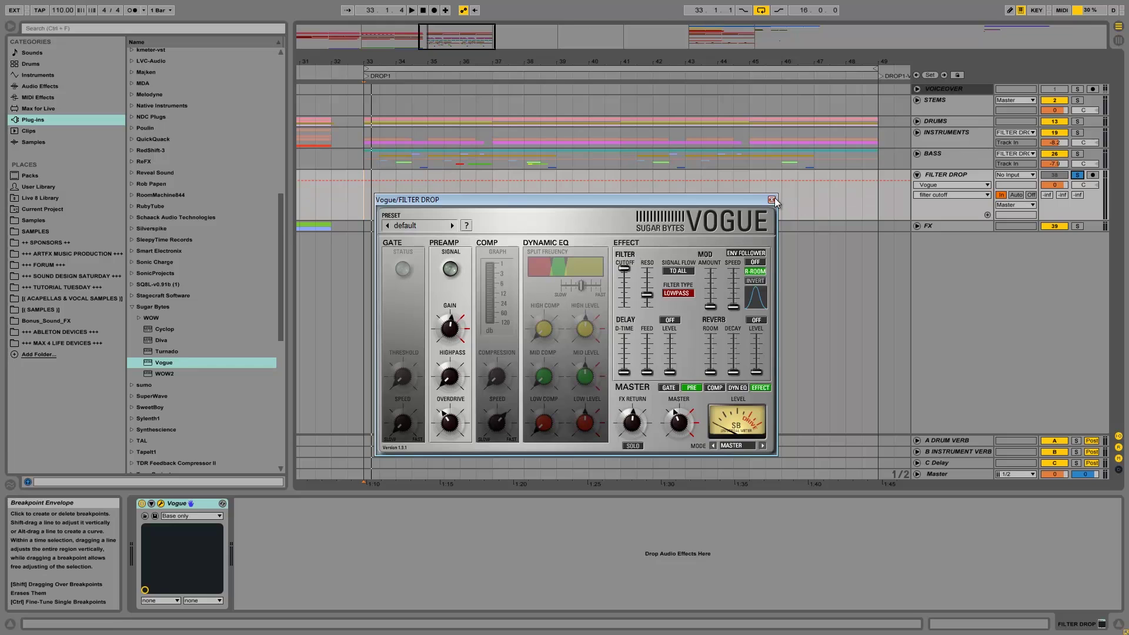
pyautogui.moveTo(625, 271); pyautogui.dragTo(637, 237)
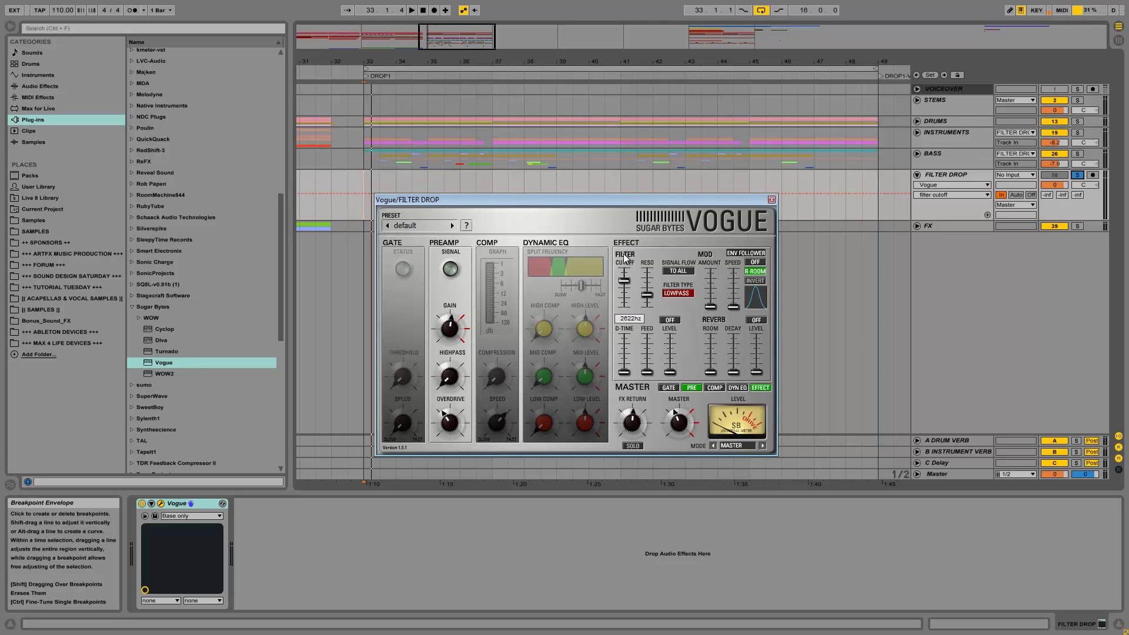
pyautogui.click(771, 200)
# Step: Play the opening of DROP1 from bar 33 to find where the filter sweep should fall
pyautogui.moveTo(368, 60); pyautogui.dragTo(371, 61)
pyautogui.click(333, 209)
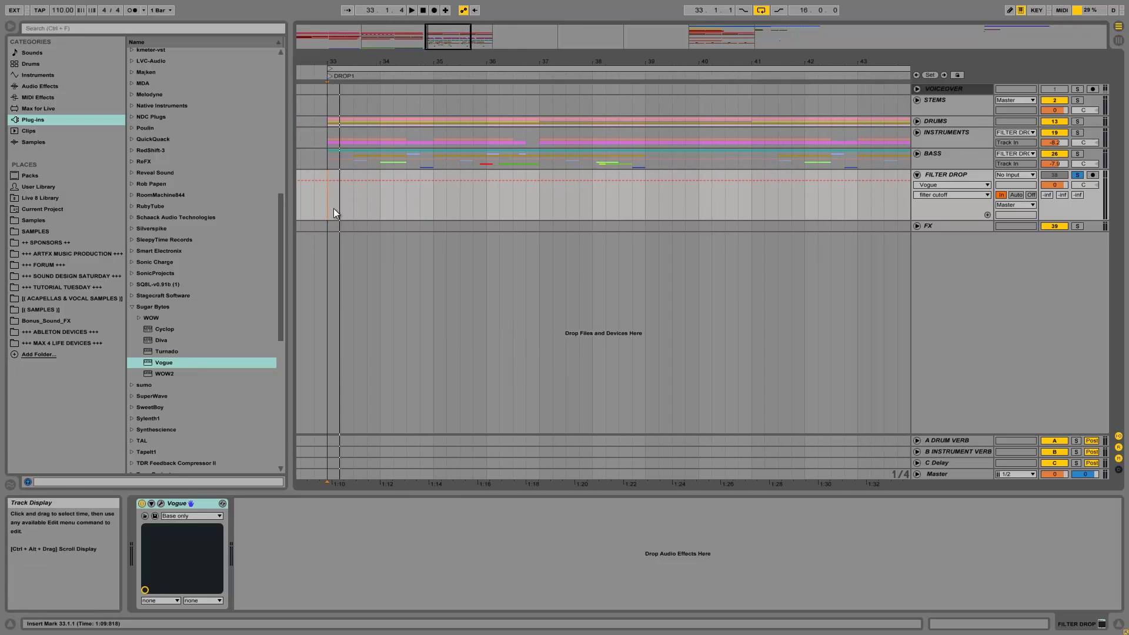
pyautogui.press('space')
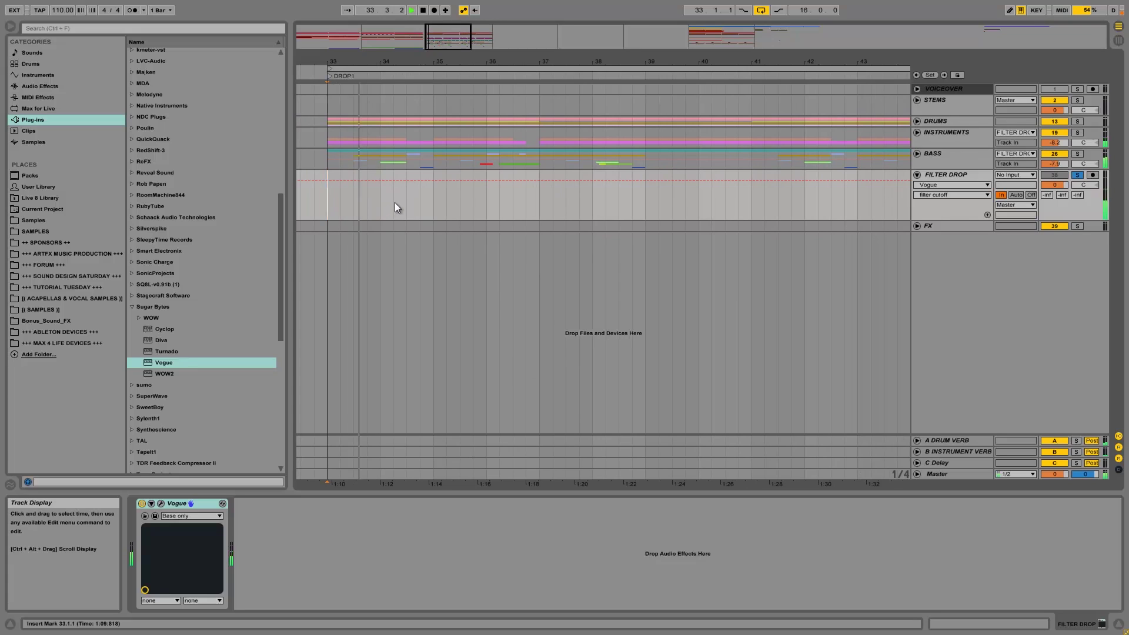
pyautogui.press('space')
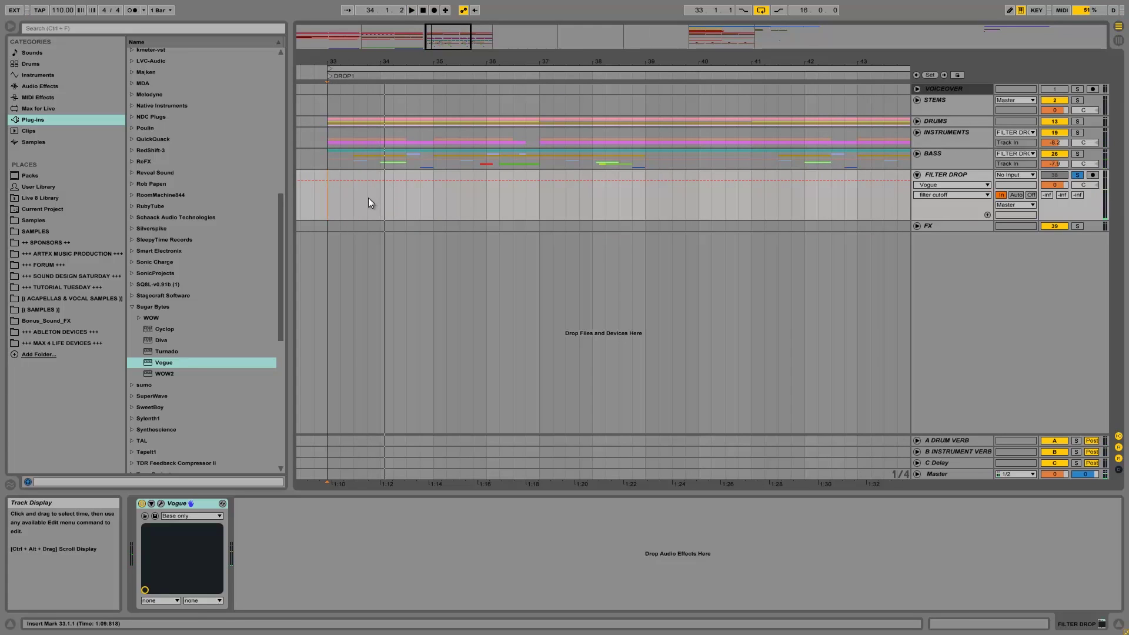
# Step: Draw a filter cutoff ramp falling to minimum from 33.2.1 to 33.3.1 on FILTER DROP and play it
pyautogui.moveTo(341, 199)
pyautogui.mouseDown()
pyautogui.moveTo(360, 193)
pyautogui.moveTo(353, 184)
pyautogui.moveTo(348, 220)
pyautogui.mouseUp()
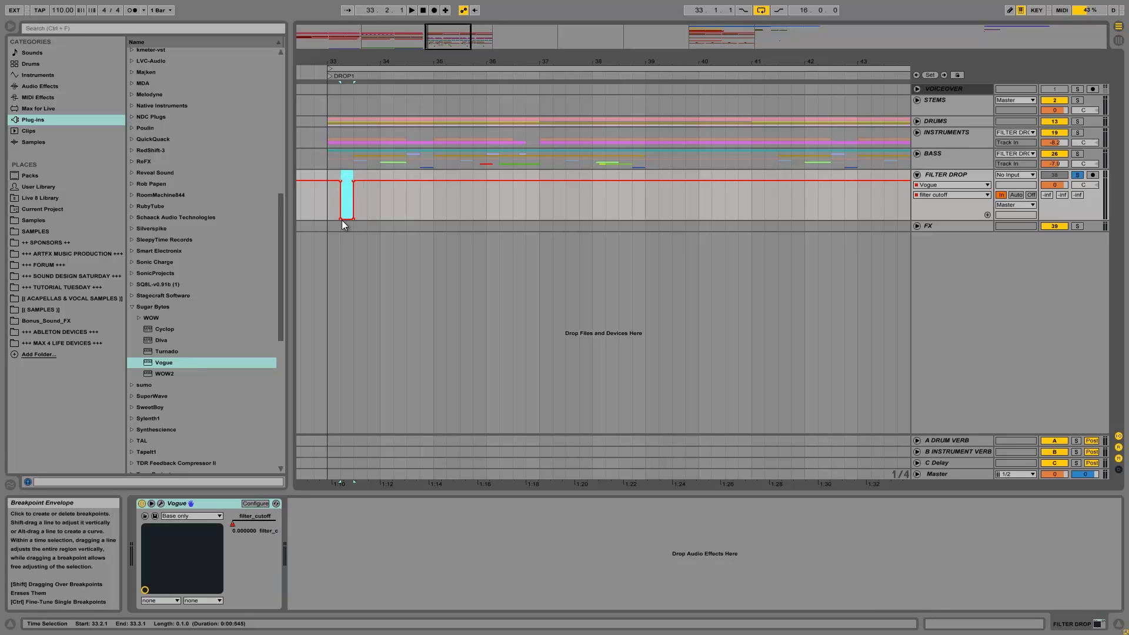
pyautogui.click(327, 194)
pyautogui.press('space')
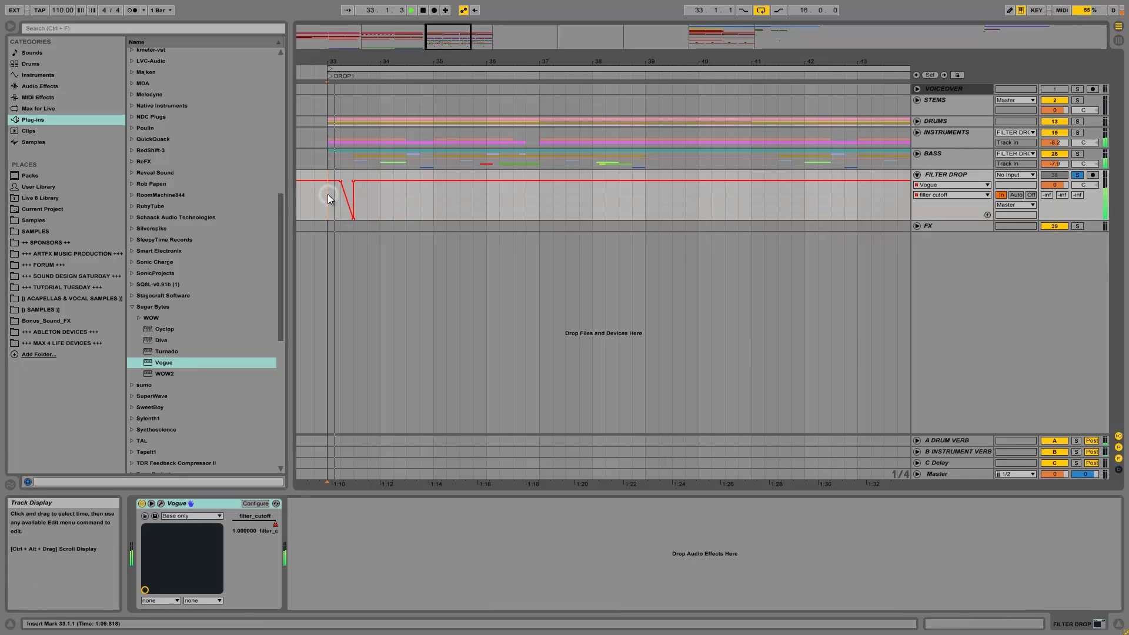
pyautogui.press('space')
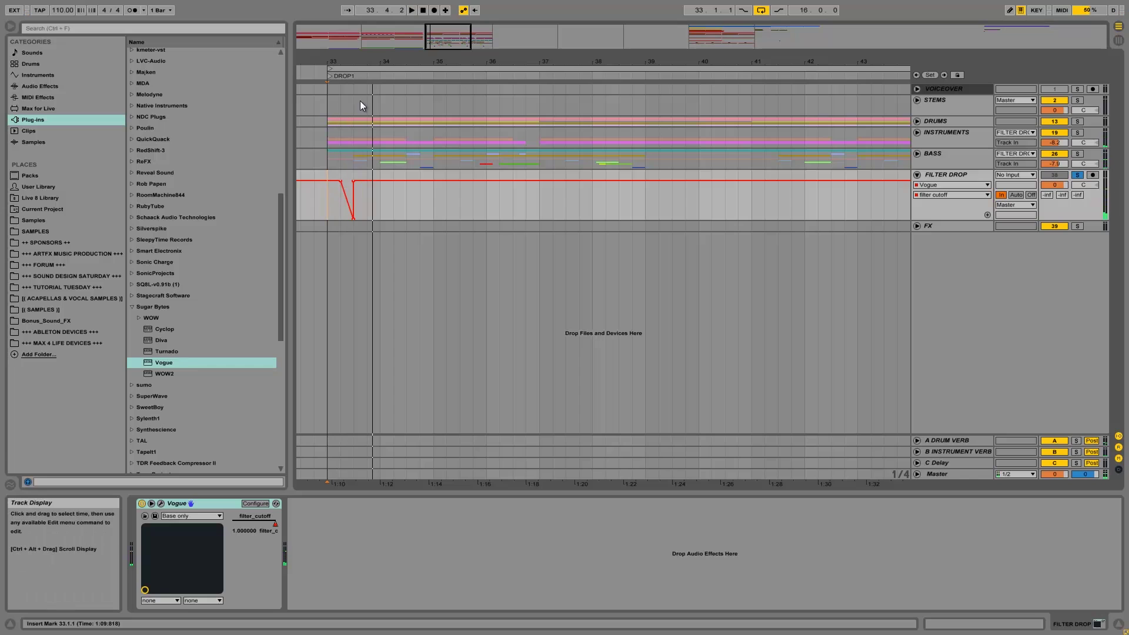
# Step: Replace the filter cutoff ramp with a shorter drop to minimum from 33.2.3 to 33.3.1 and play it
pyautogui.moveTo(341, 60); pyautogui.dragTo(342, 61)
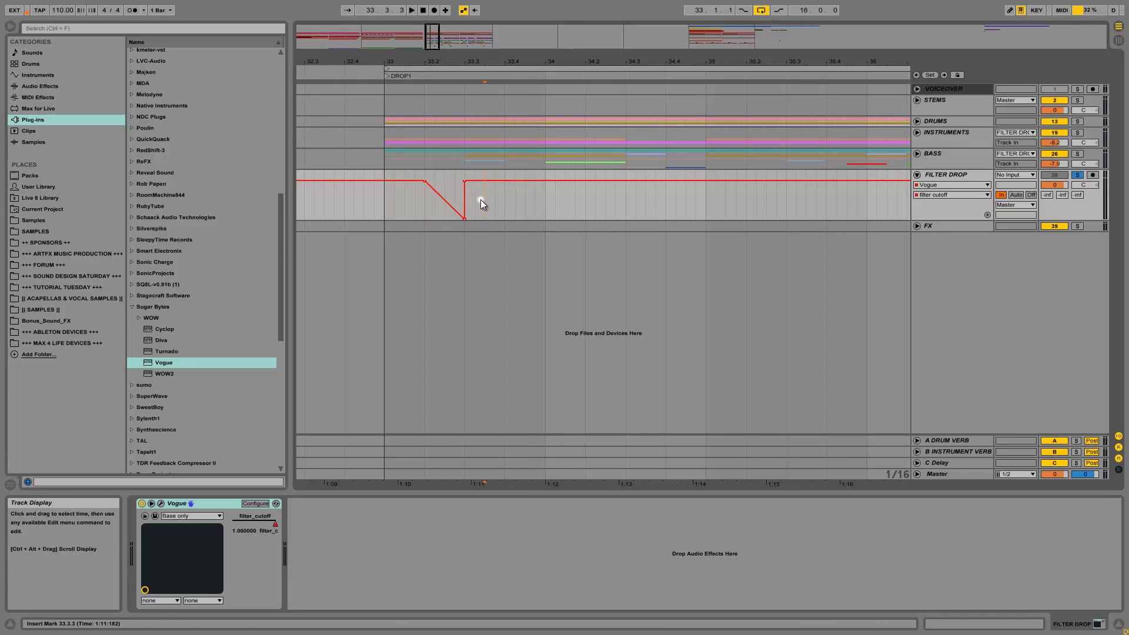
pyautogui.moveTo(478, 199)
pyautogui.mouseDown()
pyautogui.moveTo(410, 199)
pyautogui.moveTo(462, 186)
pyautogui.mouseUp()
pyautogui.press('Delete')
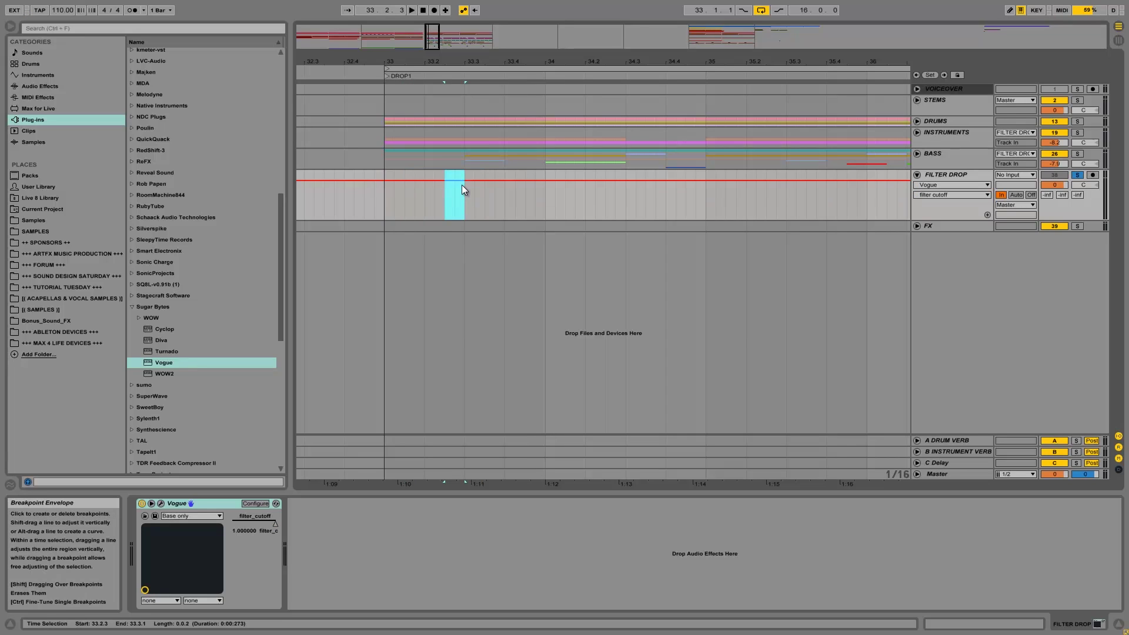
pyautogui.click(446, 219)
pyautogui.click(384, 203)
pyautogui.press('space')
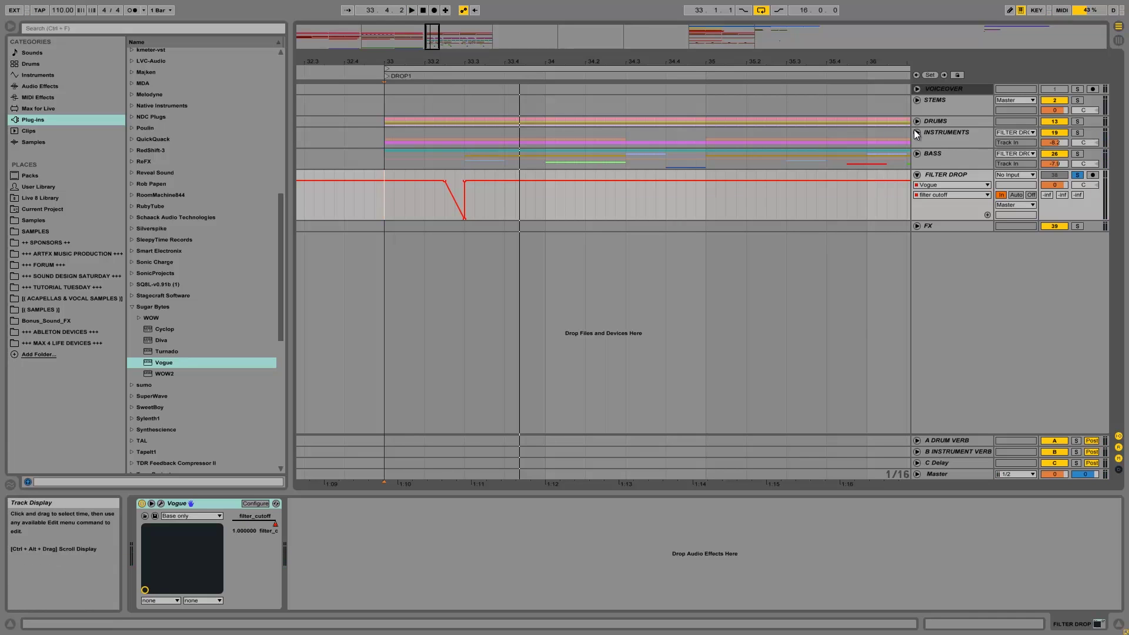
# Step: Unfold the BASS group and examine which of its clips play around the filter cutoff drop in bar 33
pyautogui.click(916, 153)
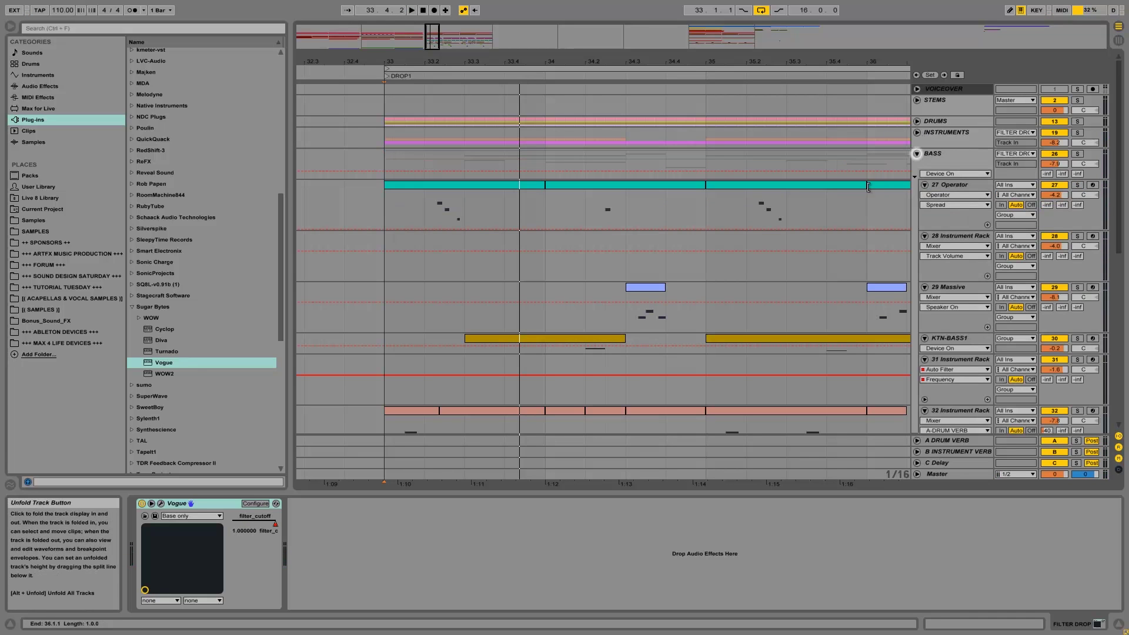
pyautogui.scroll(-5, 868, 187)
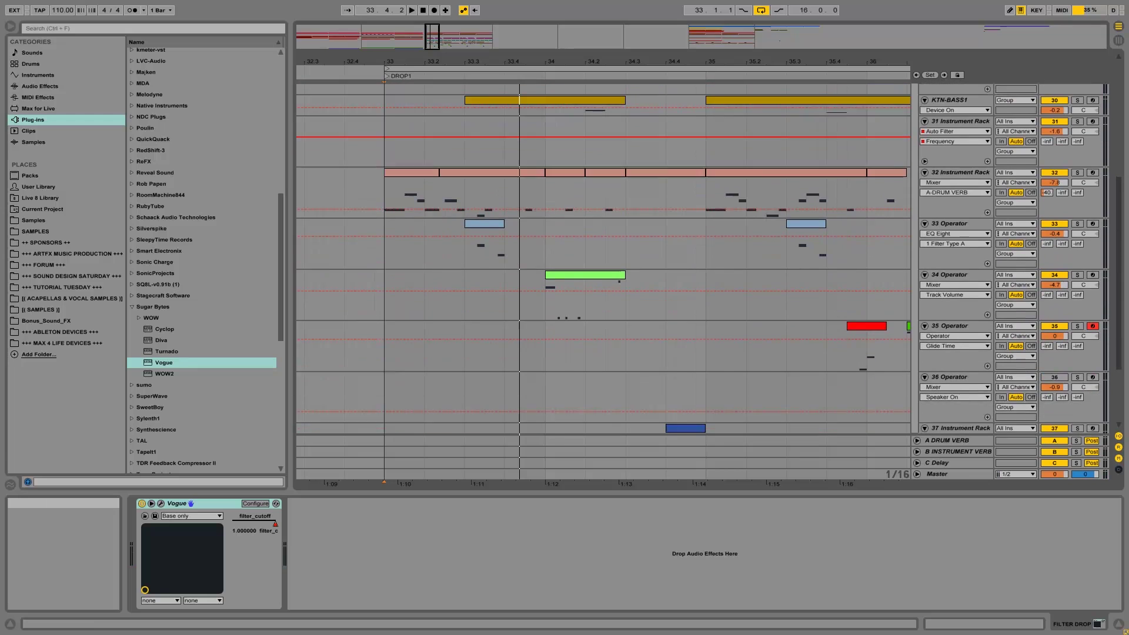
pyautogui.scroll(-3, 1127, 344)
pyautogui.scroll(8, 709, 259)
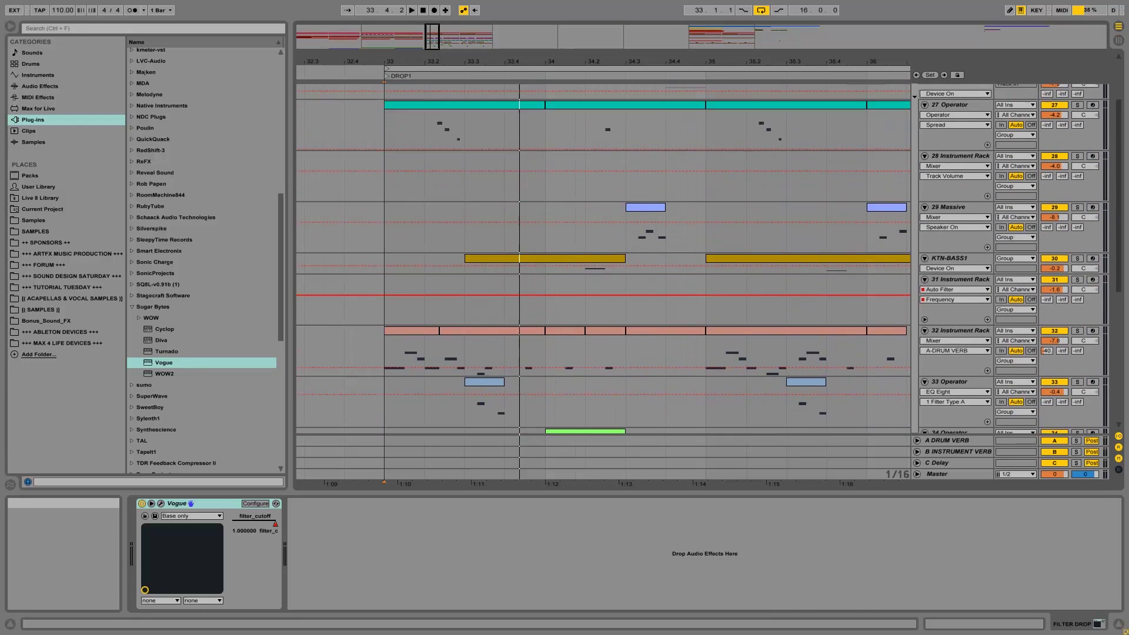
pyautogui.scroll(-2, 709, 258)
pyautogui.scroll(-4, 709, 259)
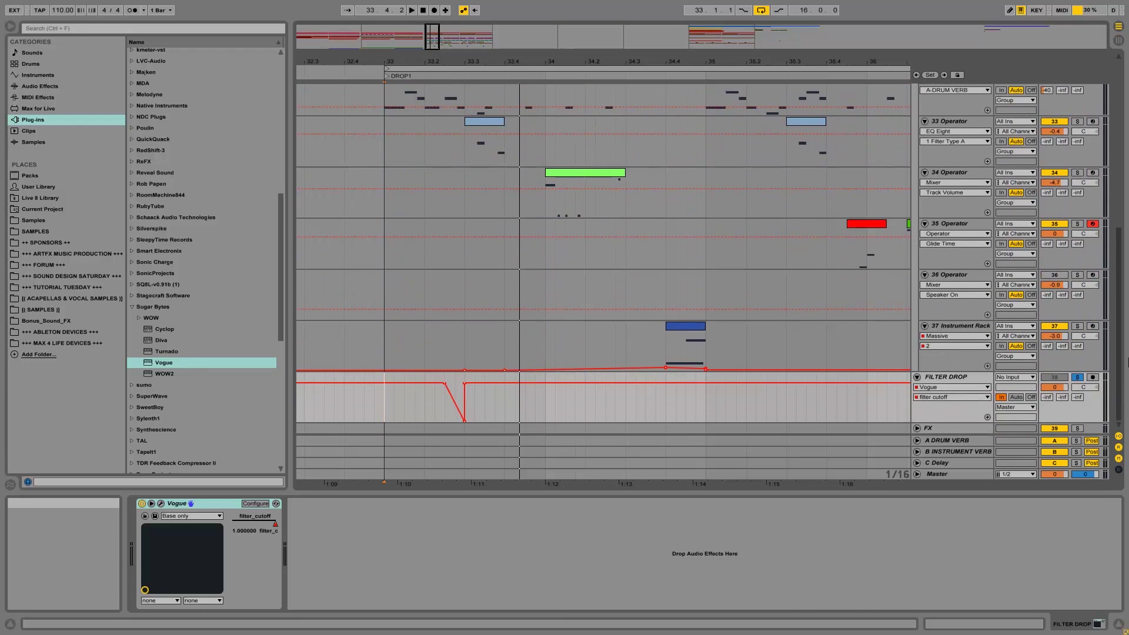
pyautogui.scroll(8, 1127, 362)
pyautogui.scroll(-3, 1126, 257)
pyautogui.scroll(-1, 1126, 257)
pyautogui.scroll(3, 1127, 283)
pyautogui.scroll(-5, 1127, 329)
pyautogui.scroll(-1, 1127, 332)
pyautogui.scroll(6, 1127, 332)
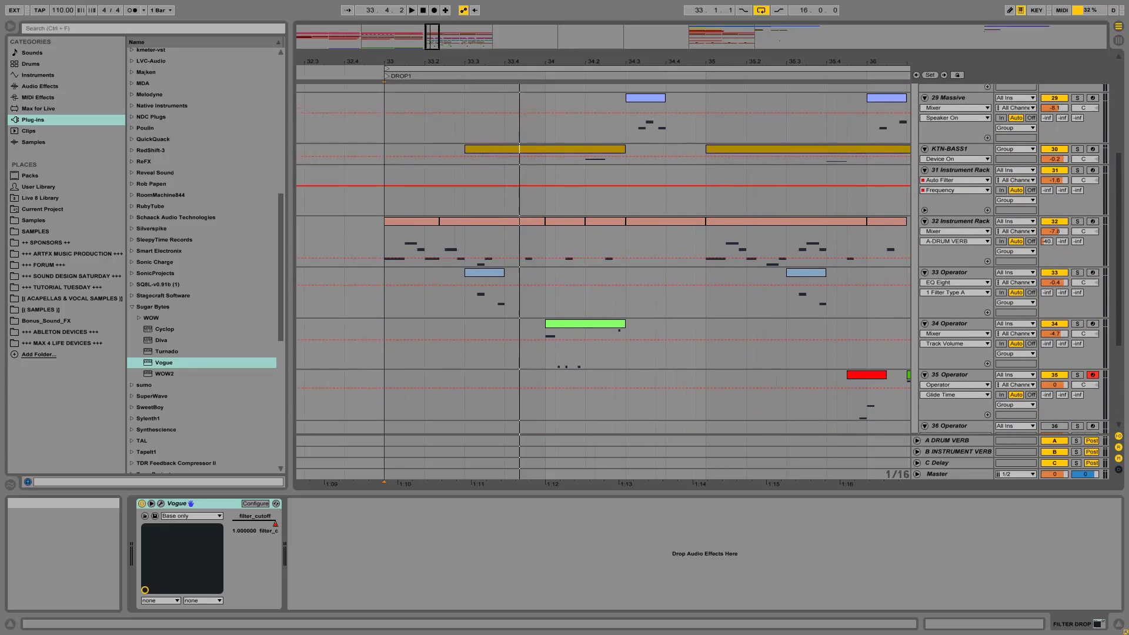
pyautogui.scroll(-4, 1127, 332)
pyautogui.scroll(-3, 1053, 391)
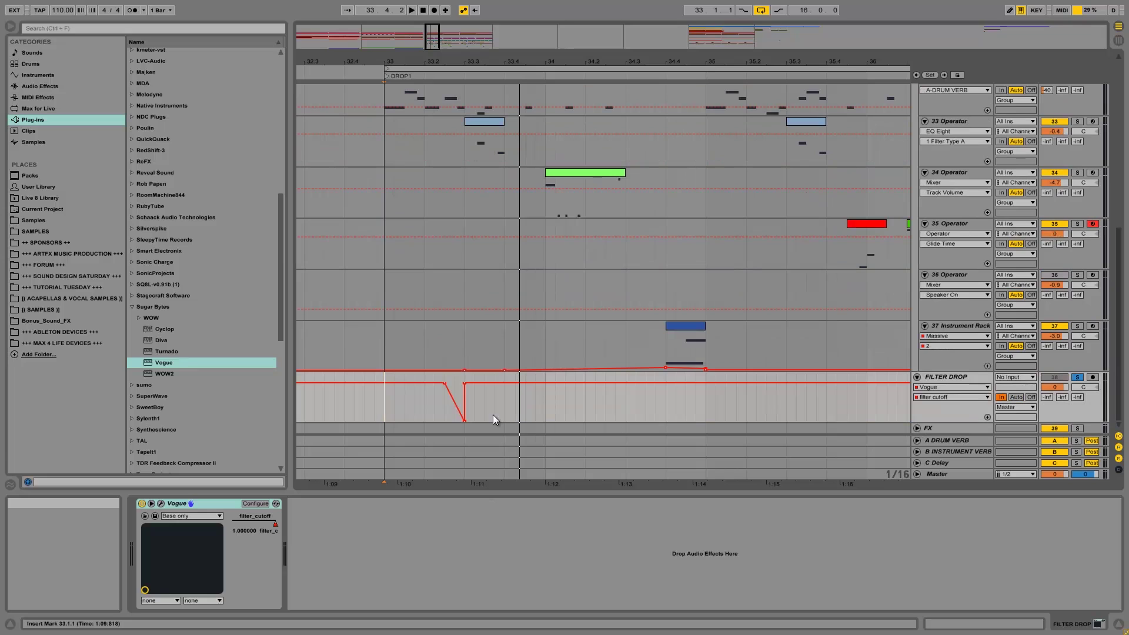
# Step: Add a rising filter cutoff ramp from minimum at 33.3.1 to maximum at 33.3.3 and play it from bar 33
pyautogui.moveTo(488, 397); pyautogui.dragTo(468, 393)
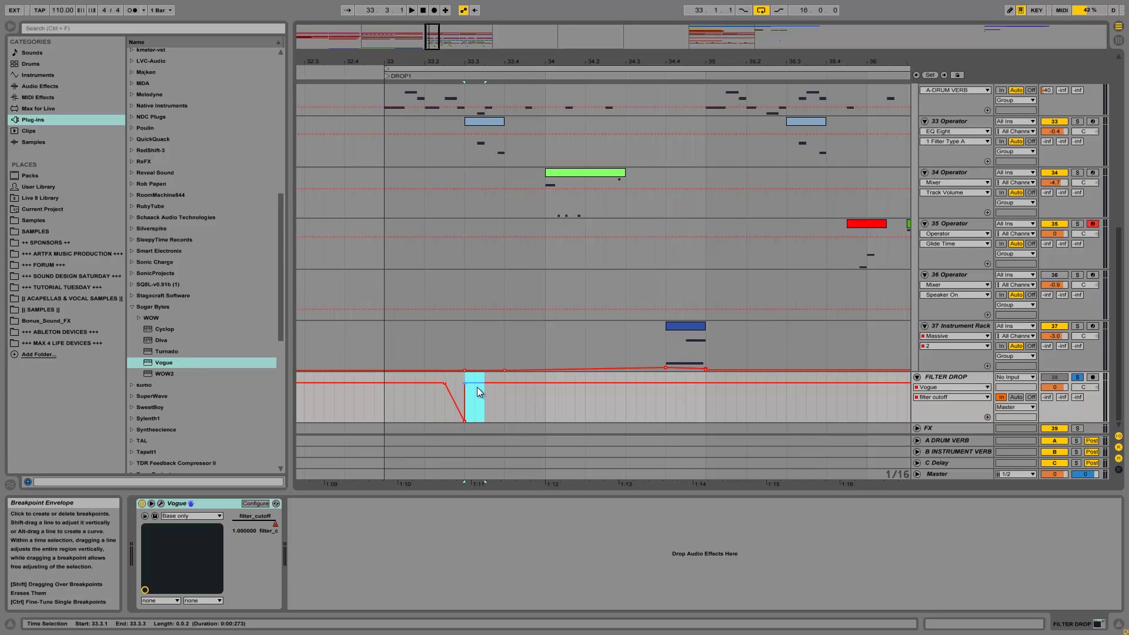
pyautogui.moveTo(478, 386); pyautogui.dragTo(475, 418)
pyautogui.click(485, 422)
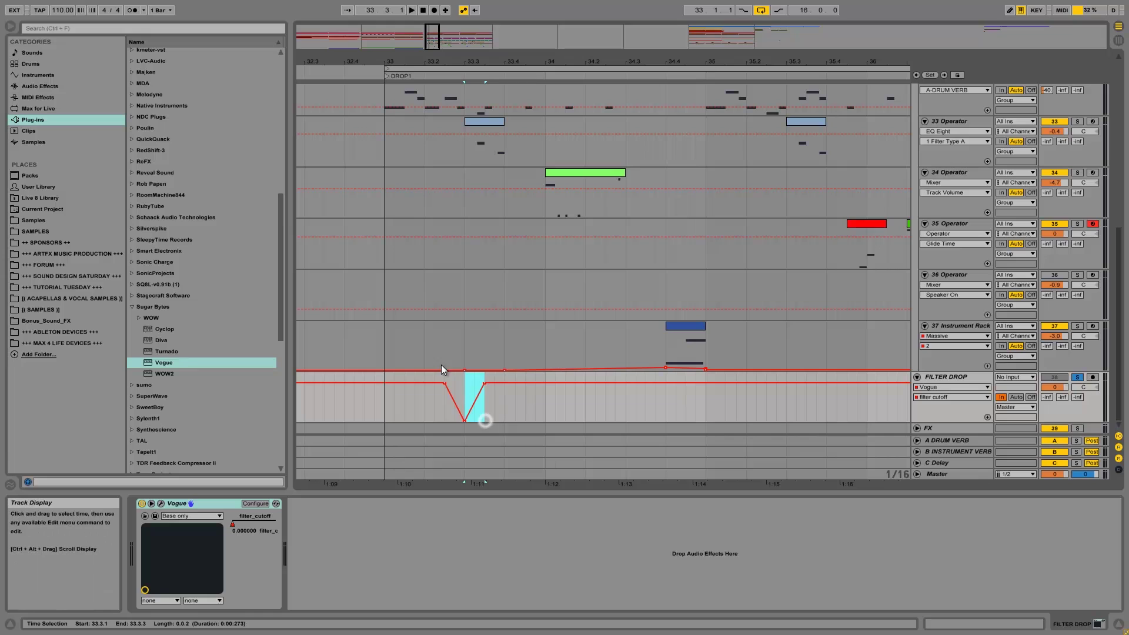
pyautogui.click(385, 401)
pyautogui.press('space')
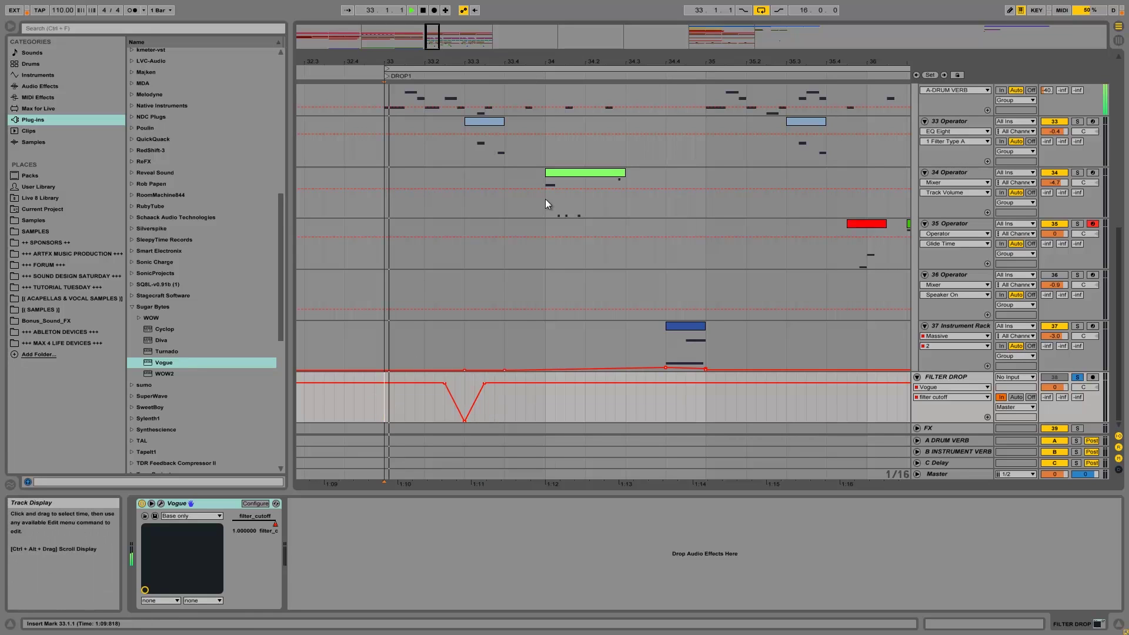
pyautogui.press('space')
# Step: Remove the rising filter cutoff ramp between 33.3.1 and 33.3.3, restoring the instant return to maximum
pyautogui.click(469, 384)
pyautogui.click(484, 382)
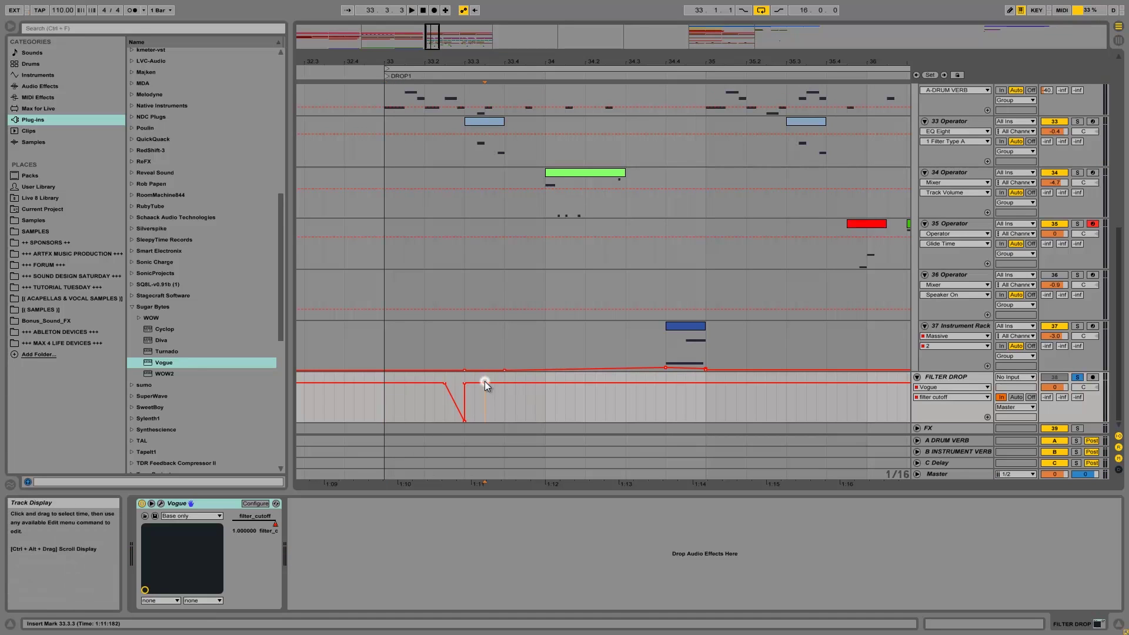
# Step: Play DROP1 from bar 33 to listen to the filter cutoff drop ending at 33.3.1
pyautogui.press('space')
pyautogui.click(381, 398)
pyautogui.press('space')
pyautogui.press('space')
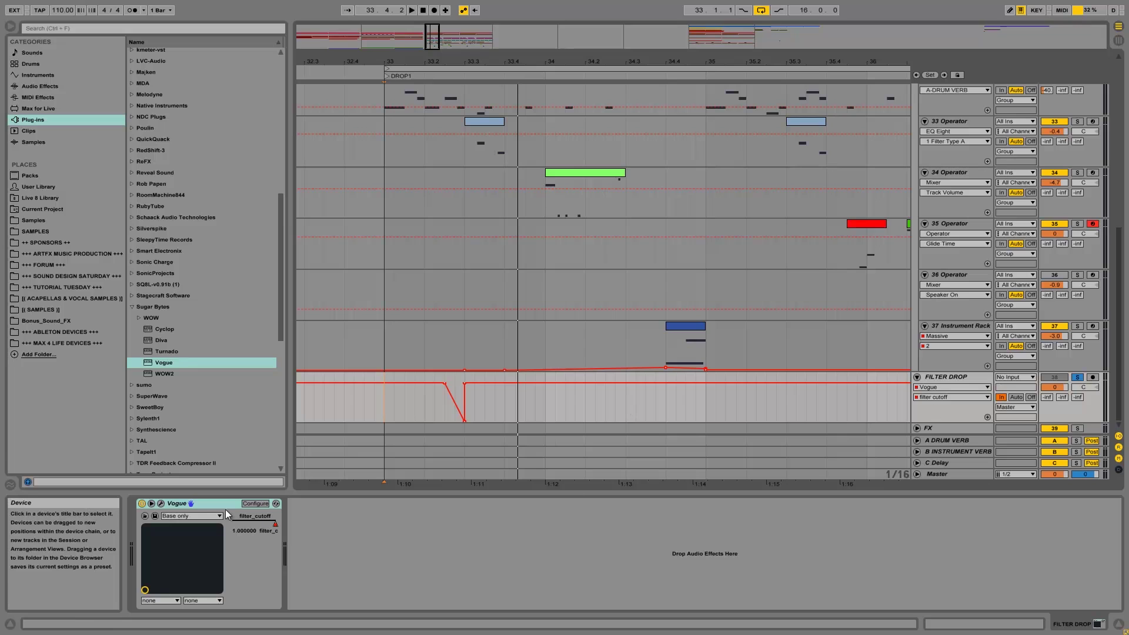
# Step: Compare playback from bar 33 with Vogue switched off and on, and return to its filter cutoff automation
pyautogui.click(142, 503)
pyautogui.press('space')
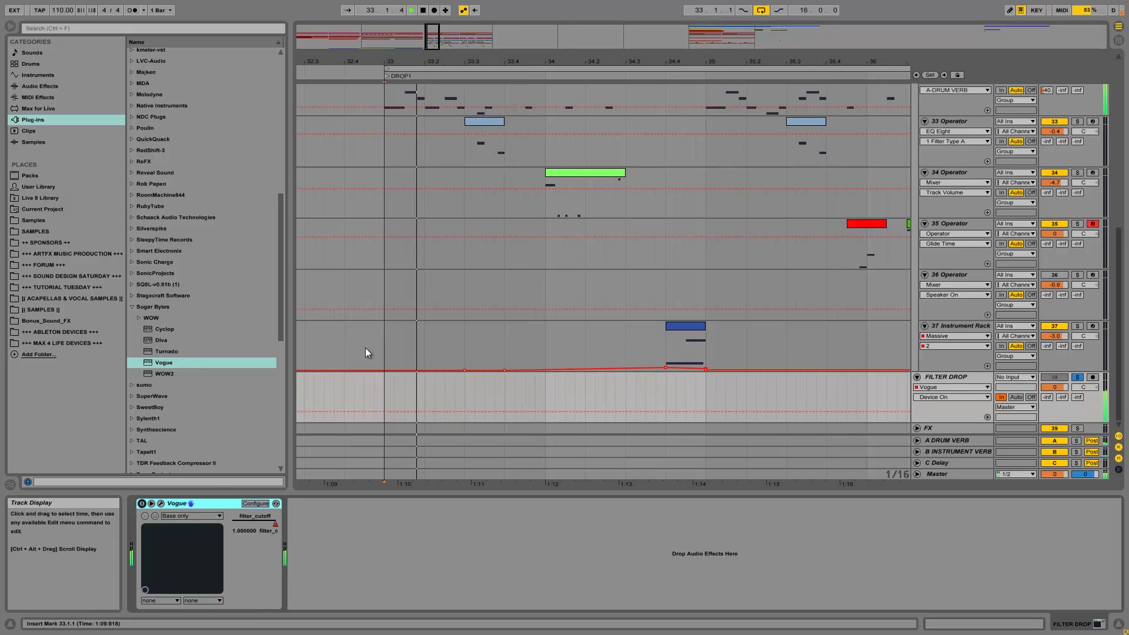
pyautogui.press('space')
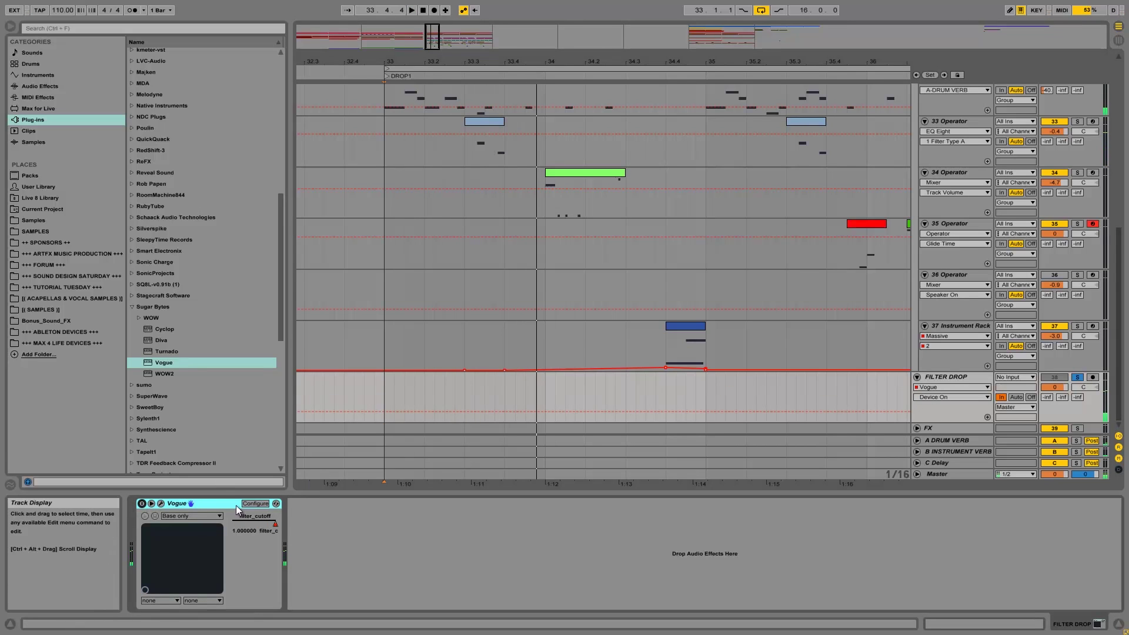
pyautogui.click(142, 504)
pyautogui.press('space')
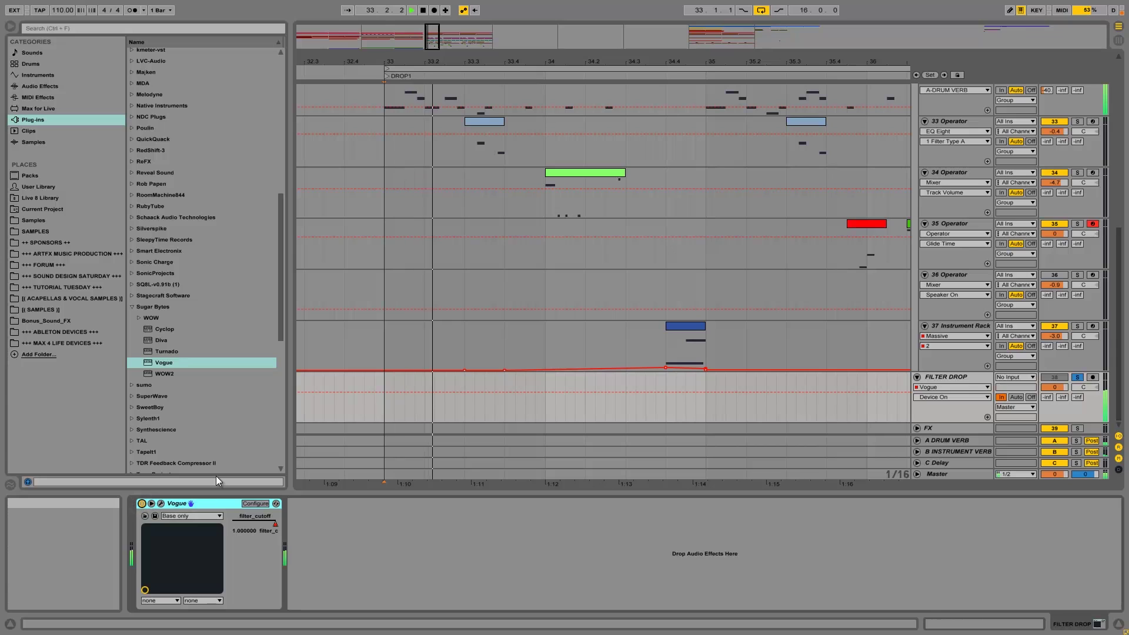
pyautogui.press('space')
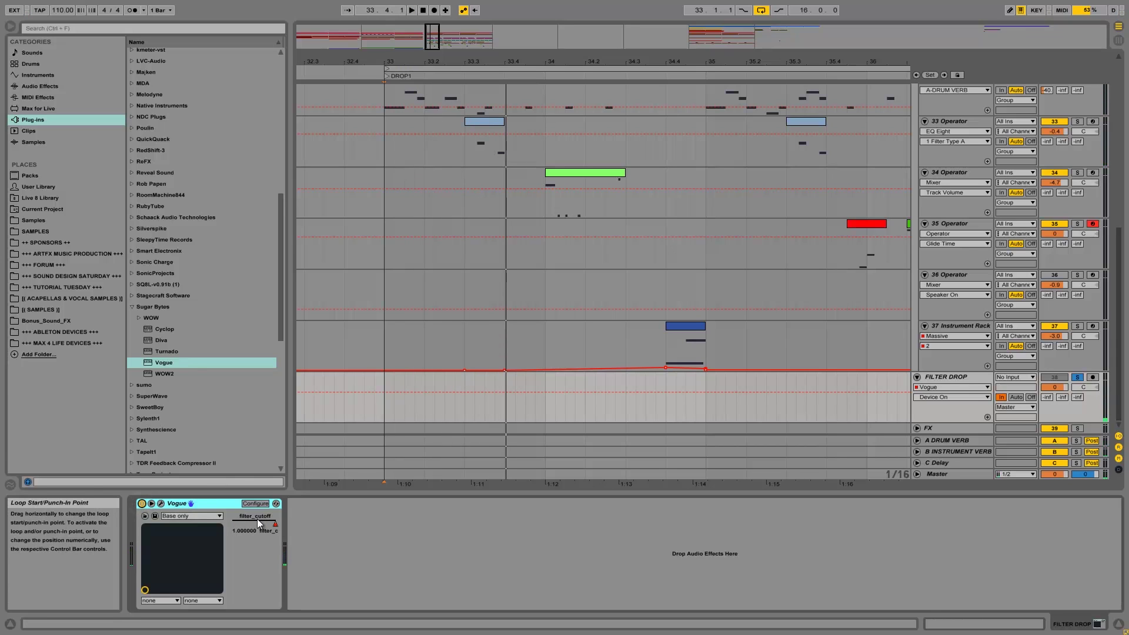
pyautogui.click(275, 521)
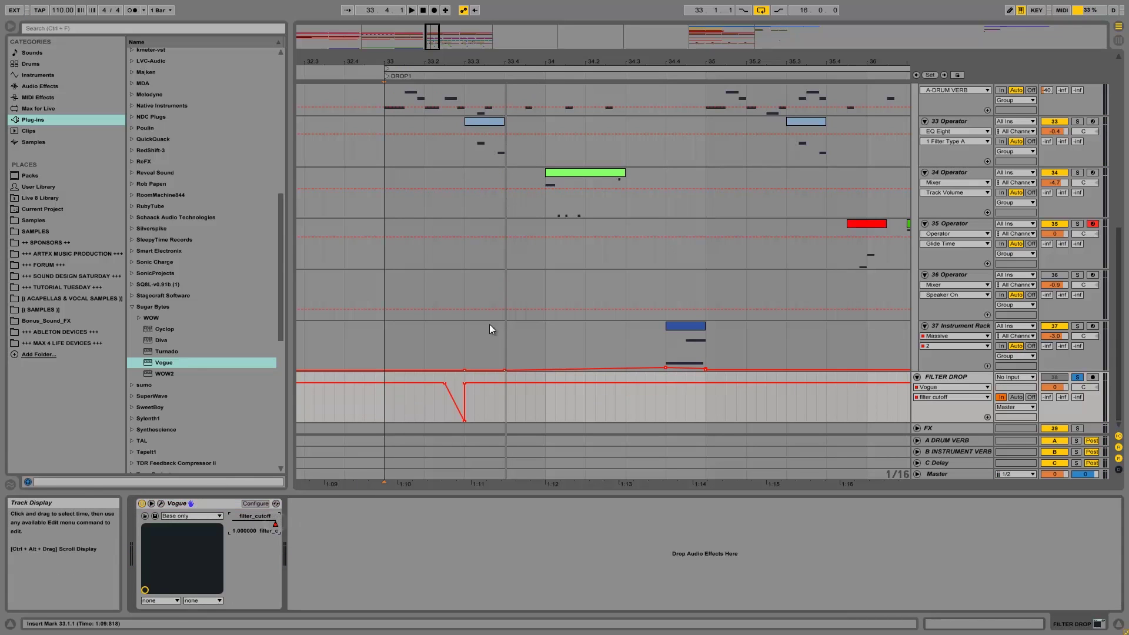
# Step: Add a rising filter cutoff ramp from minimum at 33.3.3 to maximum at 33.4.1 and play it from bar 33
pyautogui.moveTo(492, 408)
pyautogui.mouseDown()
pyautogui.moveTo(507, 404)
pyautogui.moveTo(495, 421)
pyautogui.mouseUp()
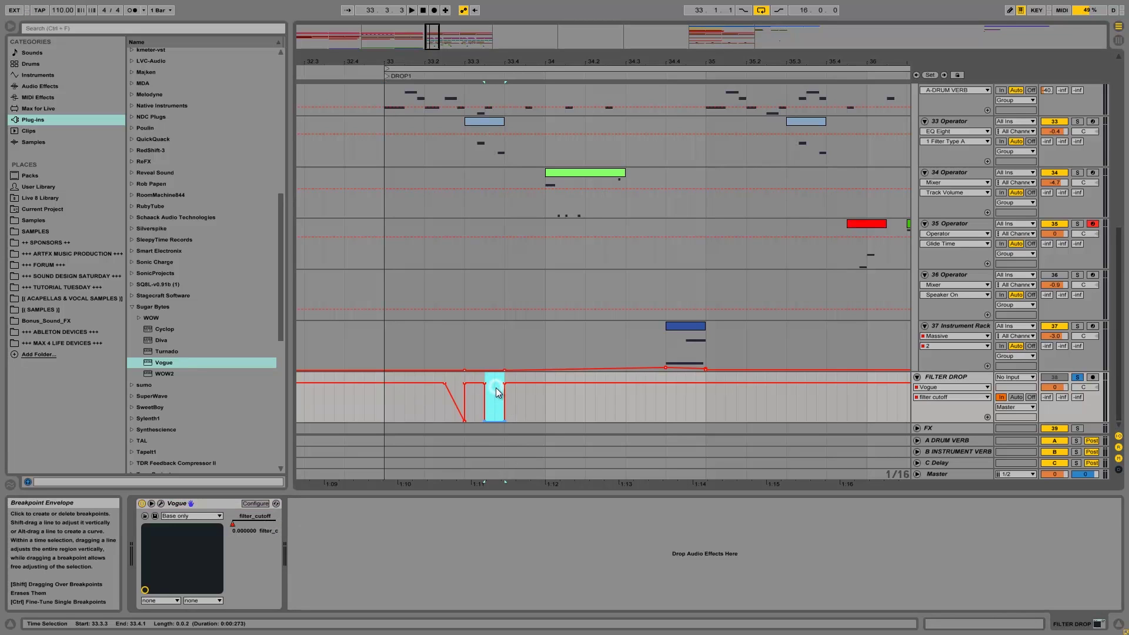
pyautogui.click(503, 421)
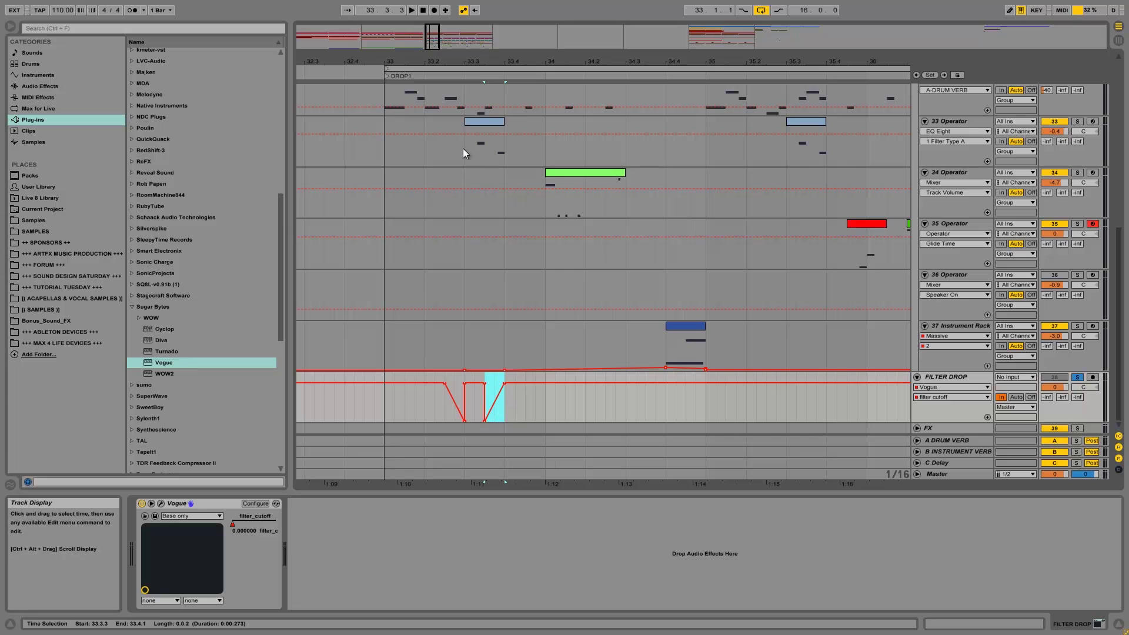
pyautogui.click(387, 151)
pyautogui.press('space')
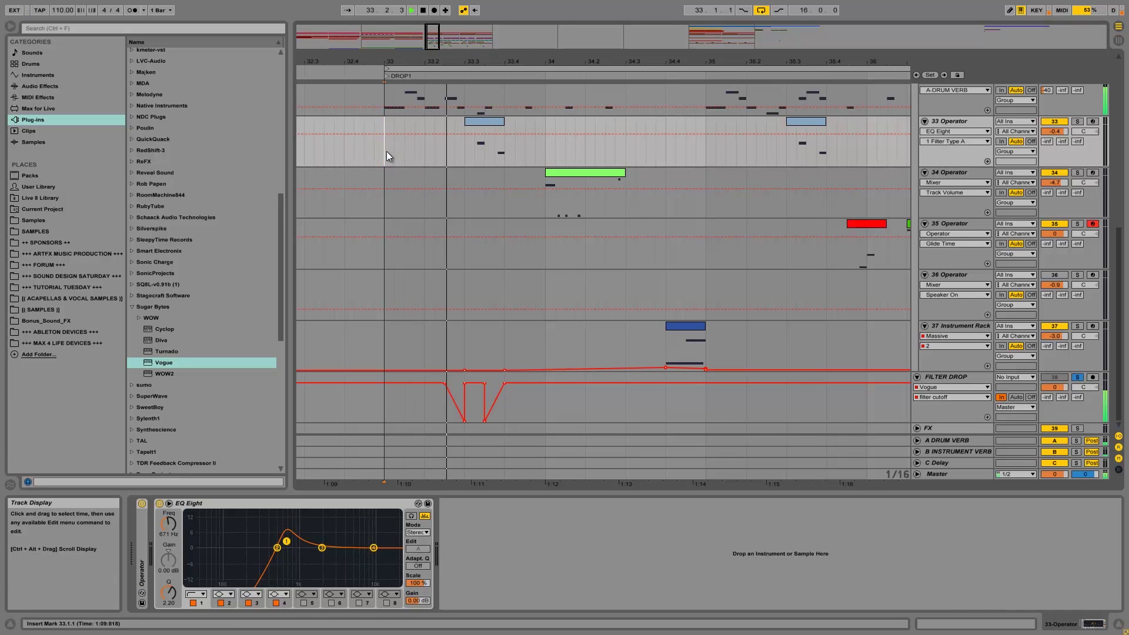
pyautogui.press('space')
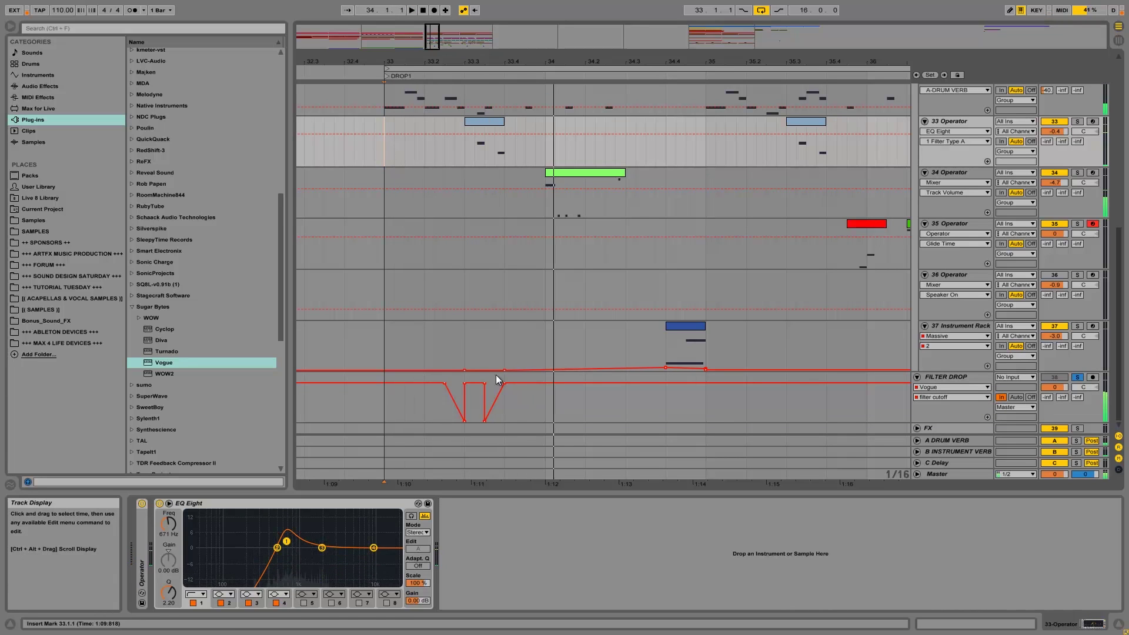
# Step: Change the rising ramp into a filter cutoff drop from maximum at 33.3.3 to minimum at 33.4.1 and play it
pyautogui.click(485, 422)
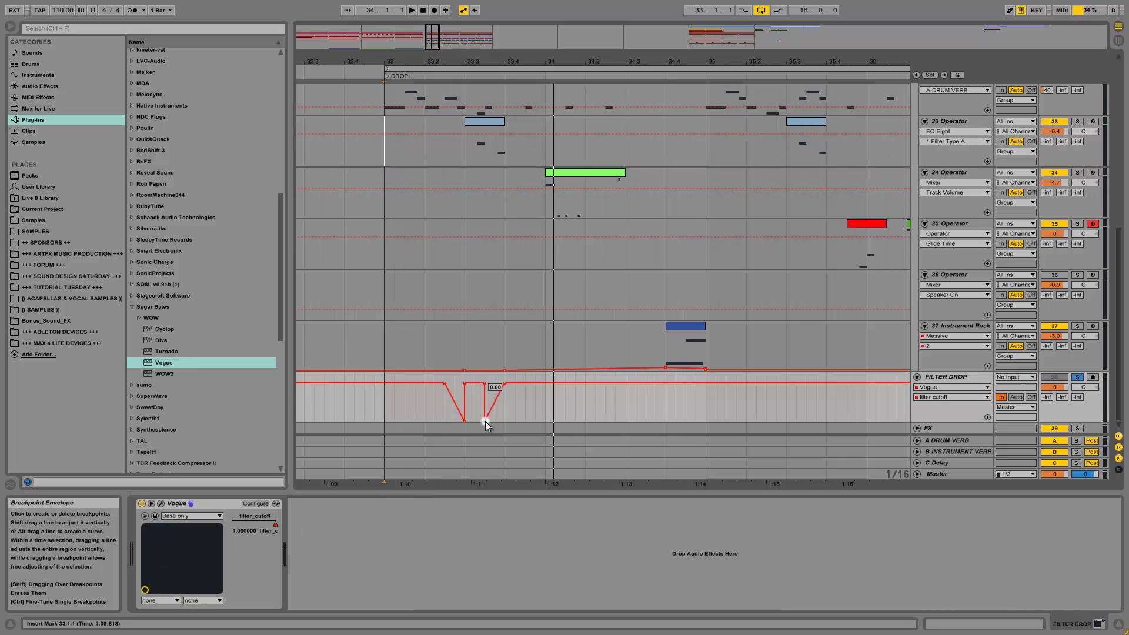
pyautogui.press('space')
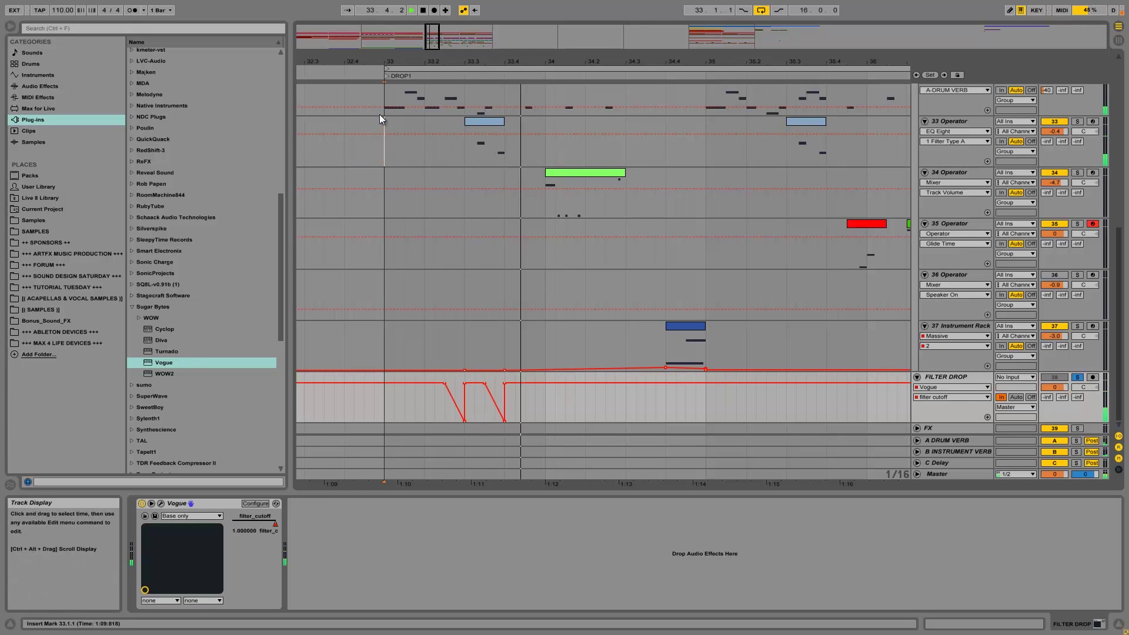
pyautogui.press('space')
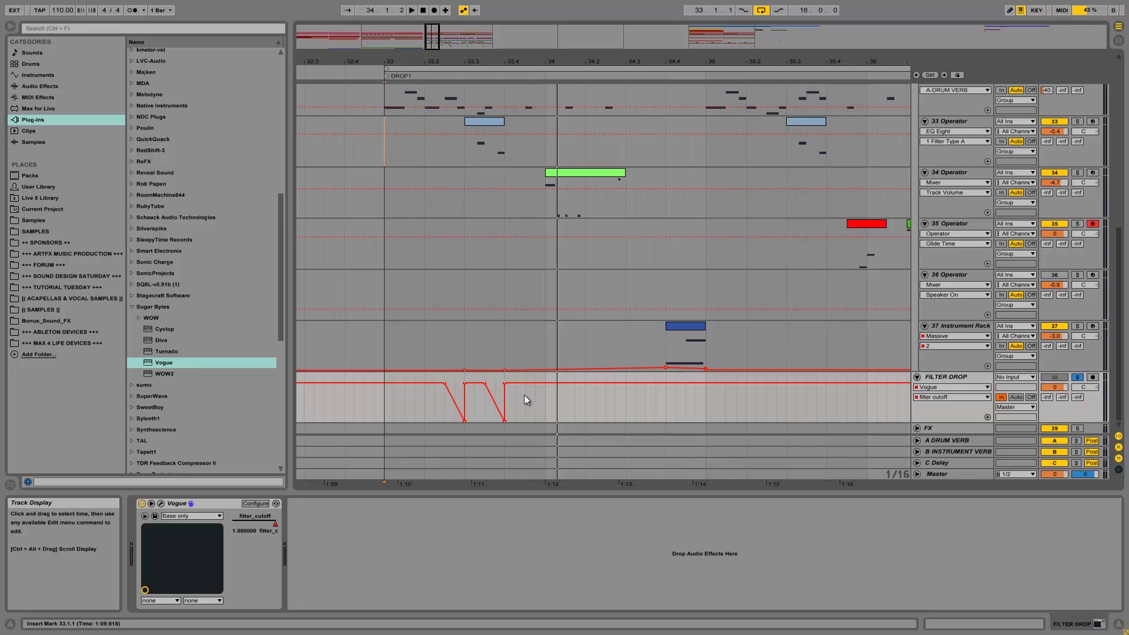
# Step: Add a rising filter cutoff ramp from minimum at 33.4.1 to maximum at 33.4.3 and play it from bar 33
pyautogui.moveTo(524, 394); pyautogui.dragTo(510, 394)
pyautogui.click(505, 385)
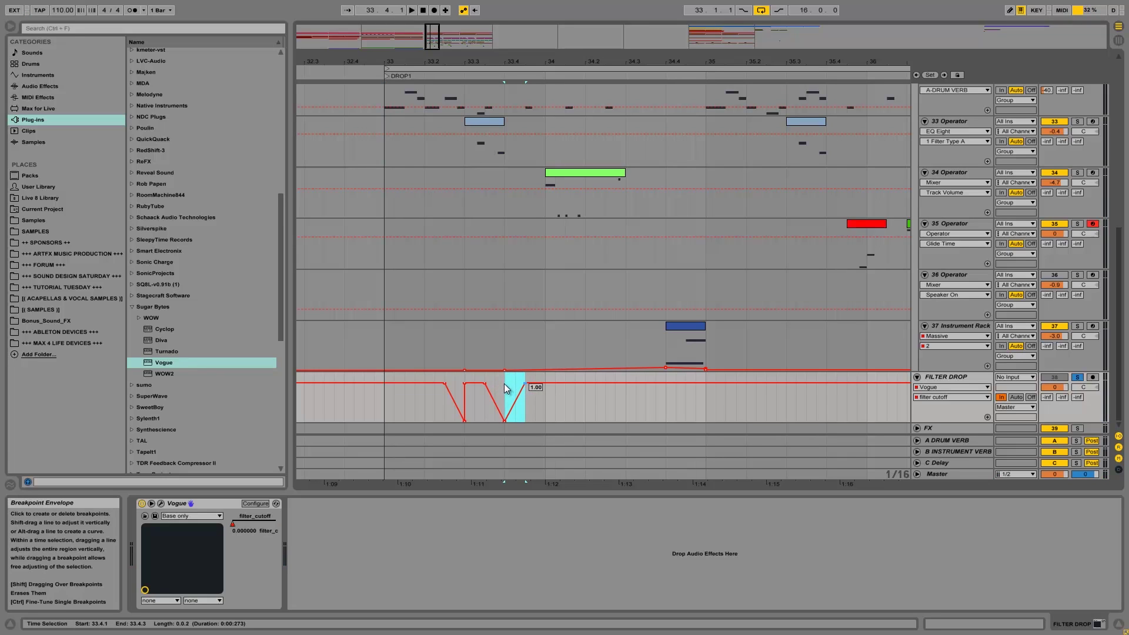
pyautogui.click(506, 389)
pyautogui.press('space')
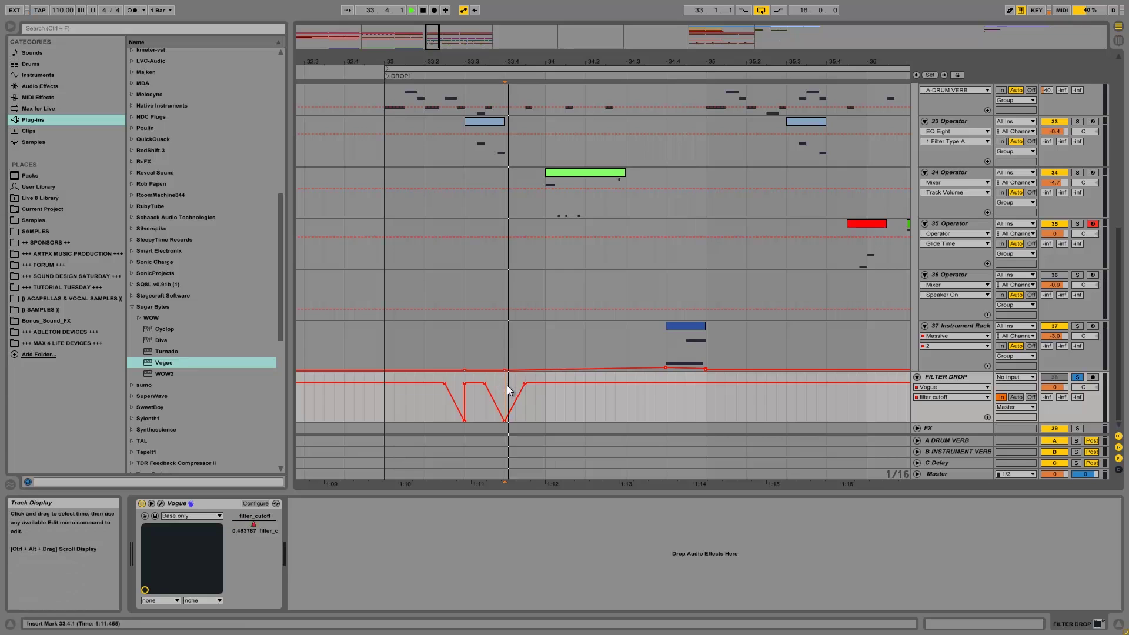
pyautogui.click(383, 125)
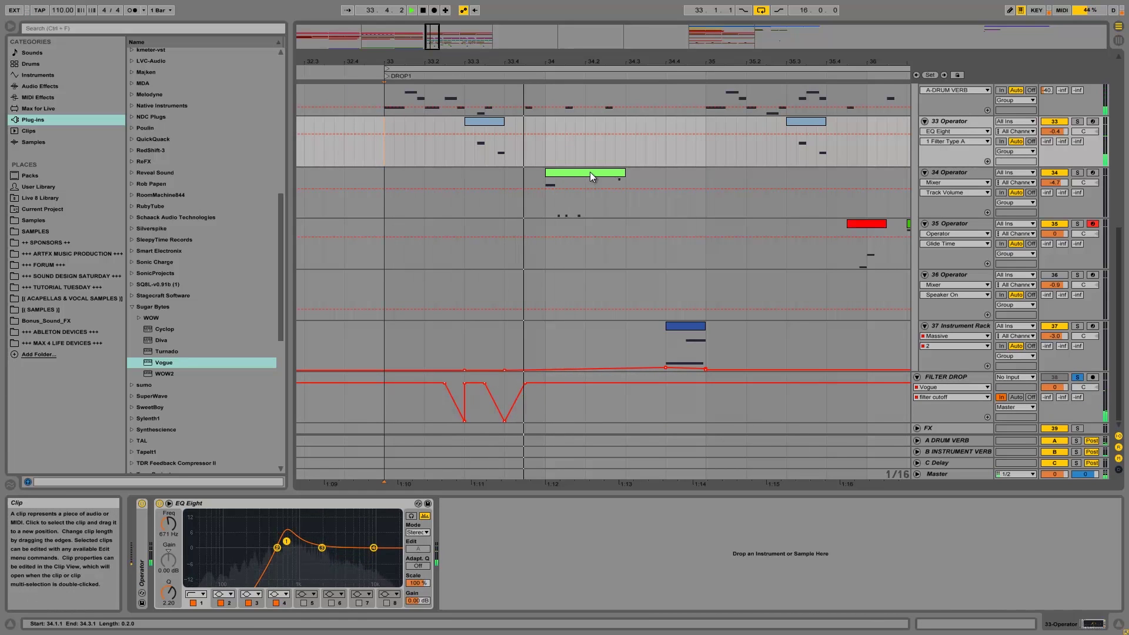
pyautogui.press('space')
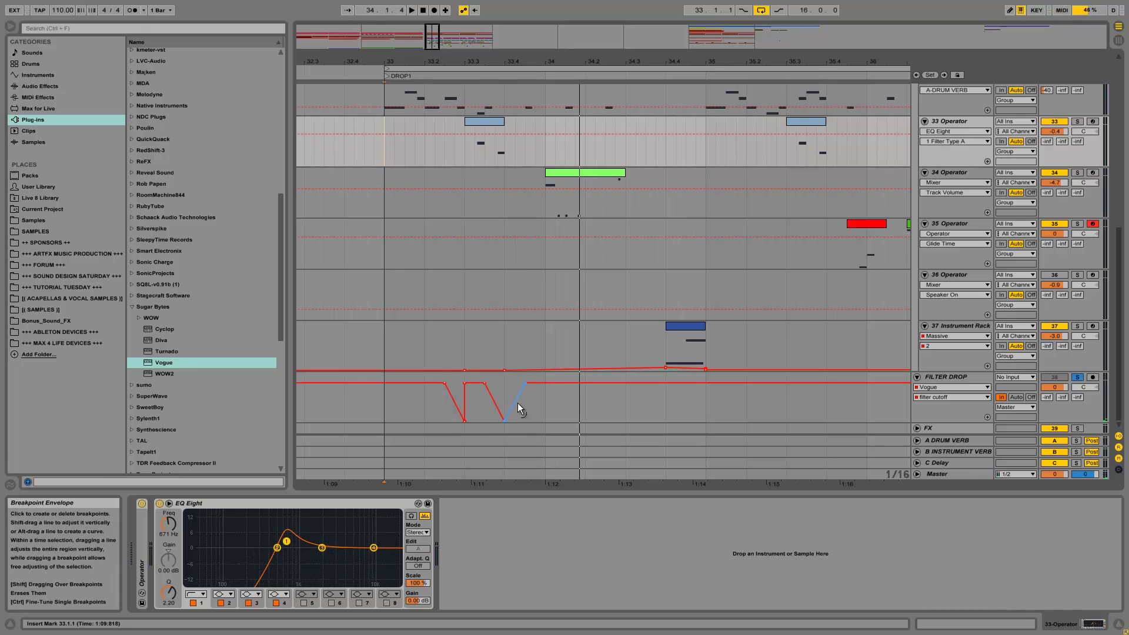
# Step: Remove the rising filter cutoff ramp between 33.4.1 and 33.4.3 and play from bar 33
pyautogui.click(523, 385)
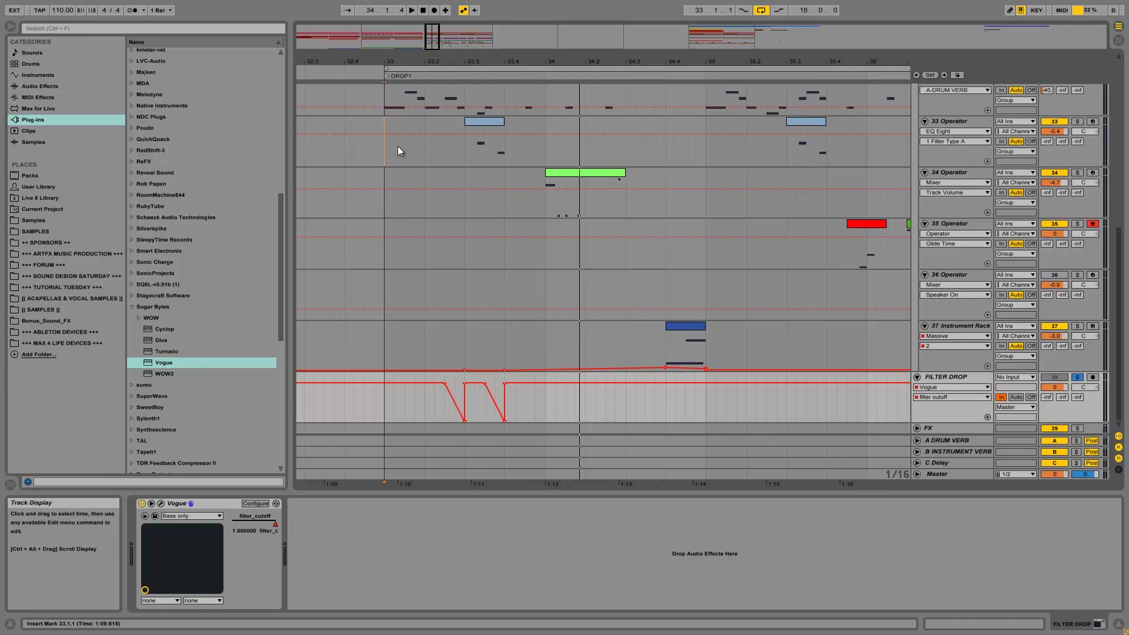
pyautogui.click(380, 128)
pyautogui.press('space')
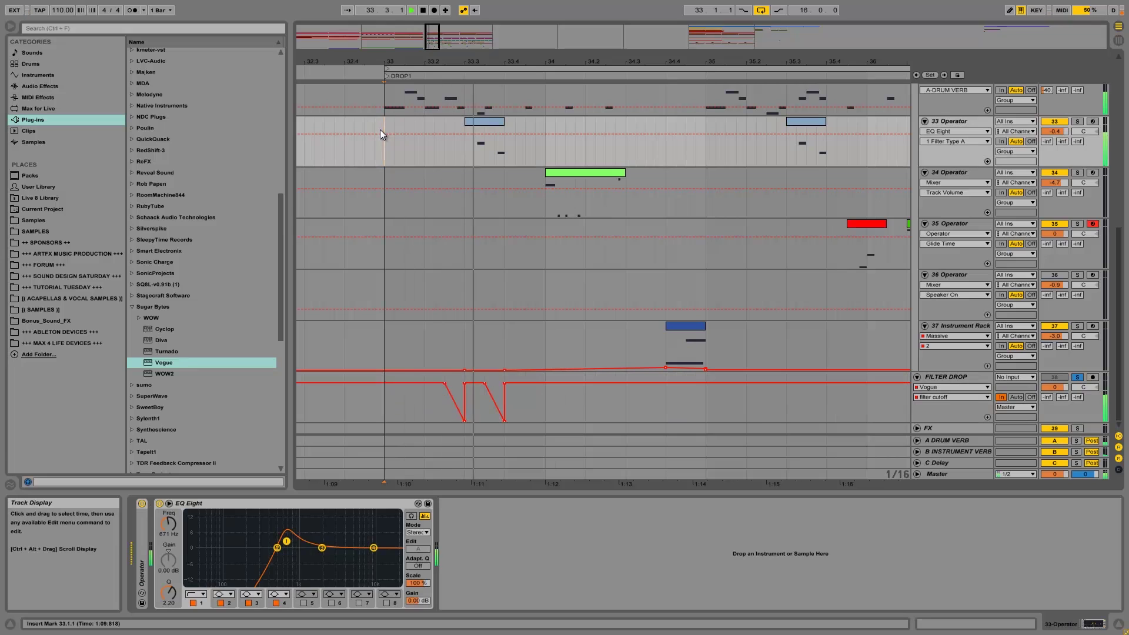
# Step: Remove the second filter cutoff drop between 33.3.3 and 33.4.1 and play from 33.3.1
pyautogui.click(504, 421)
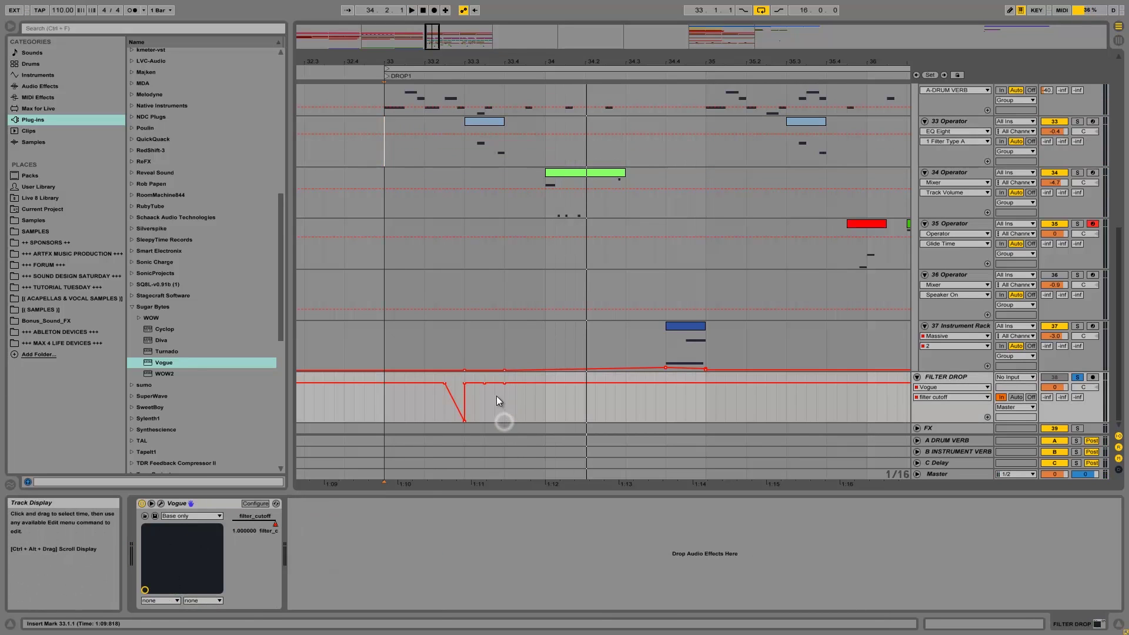
pyautogui.click(484, 384)
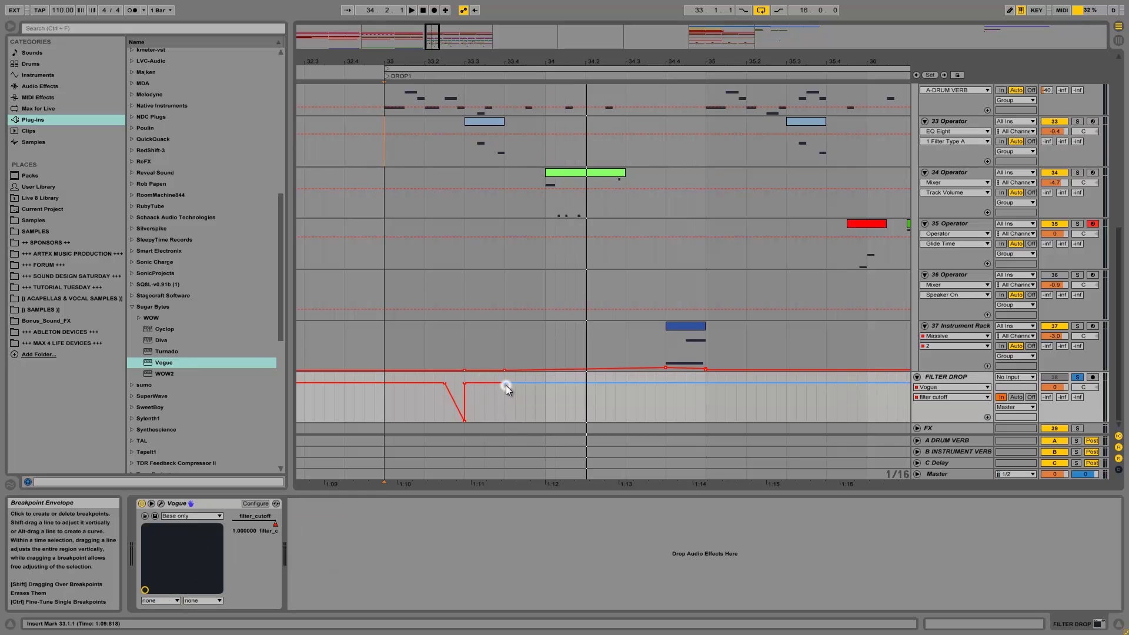
pyautogui.click(464, 154)
pyautogui.press('space')
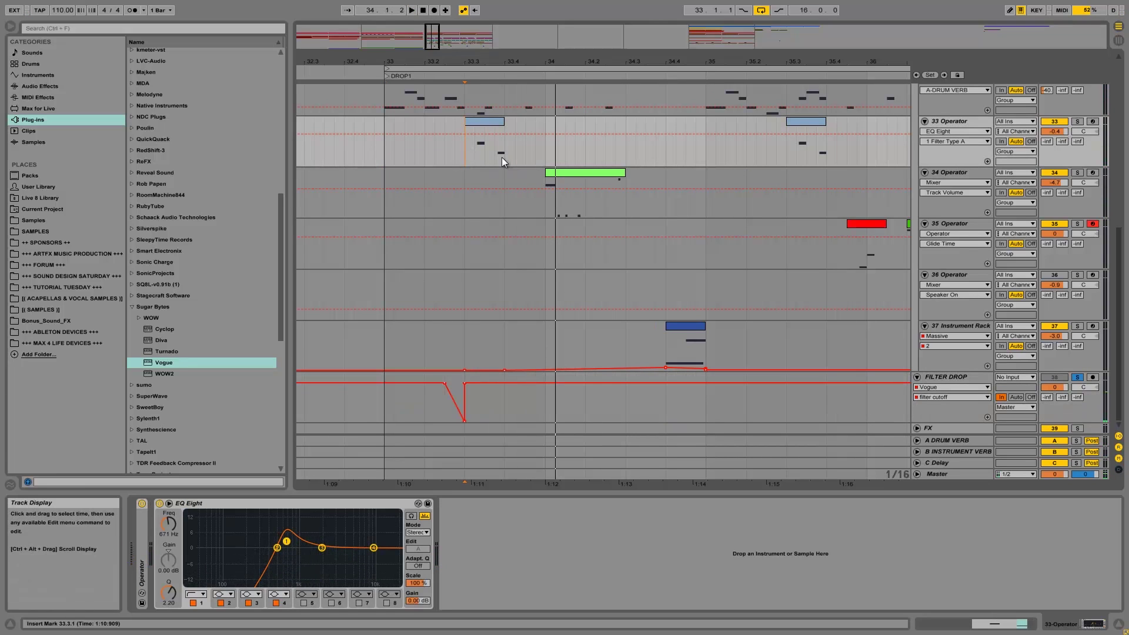
pyautogui.press('space')
# Step: Examine the notes of the 33 Operator clip from 33.3.3 to 33.4.1 and play the bass from 34.1.1
pyautogui.moveTo(484, 151); pyautogui.dragTo(503, 149)
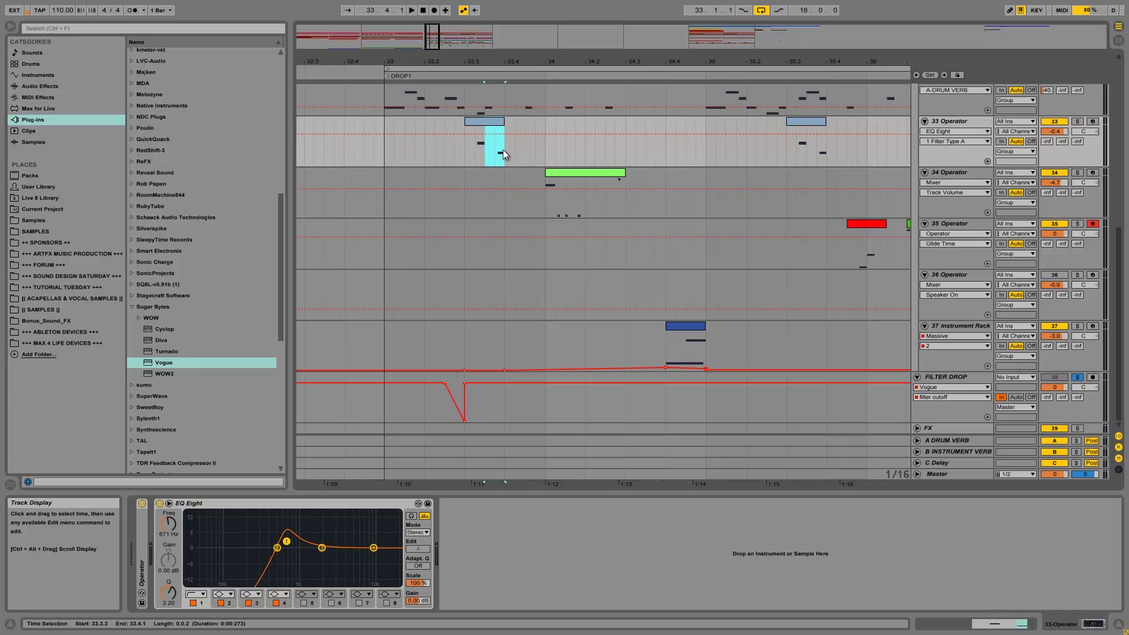
pyautogui.click(498, 387)
pyautogui.click(546, 122)
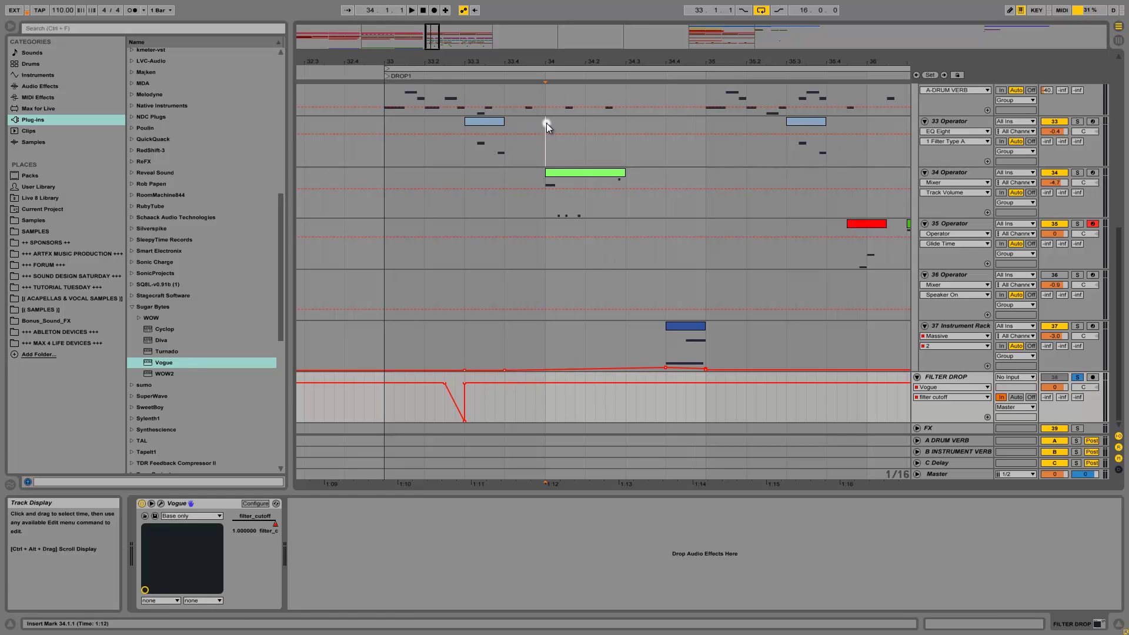
pyautogui.press('space')
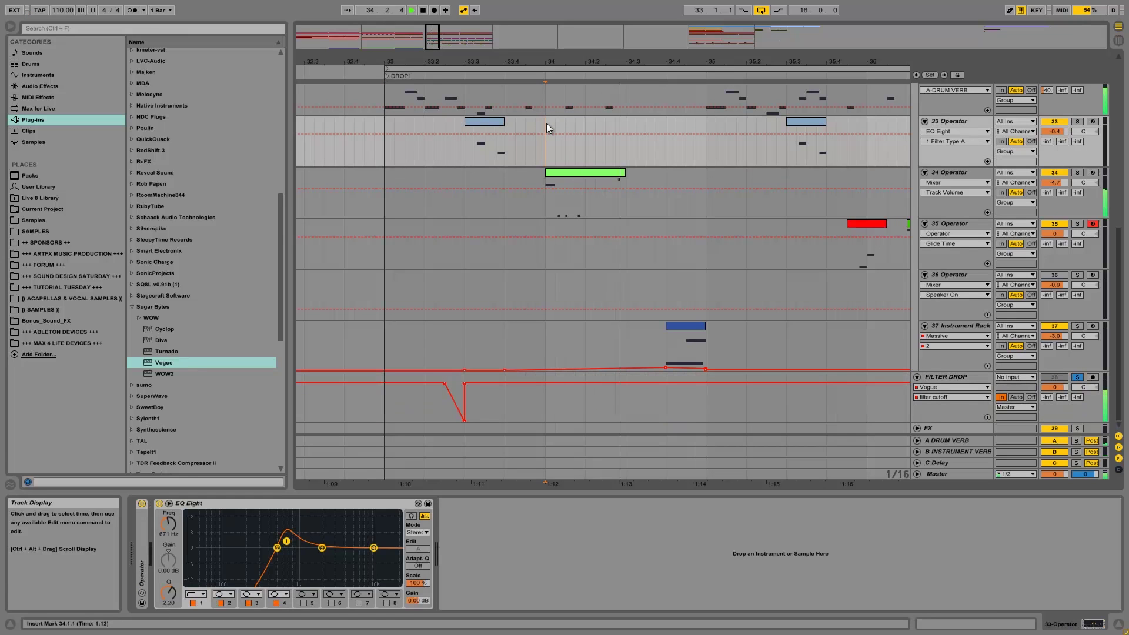
pyautogui.press('space')
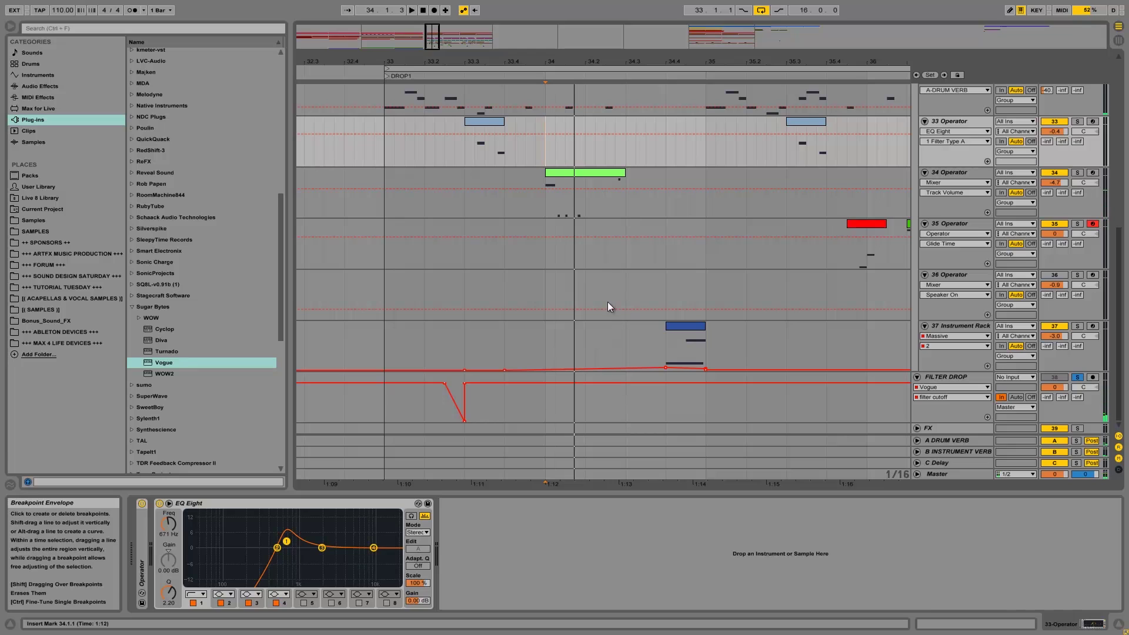
pyautogui.press('space')
pyautogui.press('space')
# Step: Add a curved filter cutoff drop from maximum at 34.1.1 to minimum at 34.1.3 and play it
pyautogui.moveTo(548, 404); pyautogui.dragTo(574, 404)
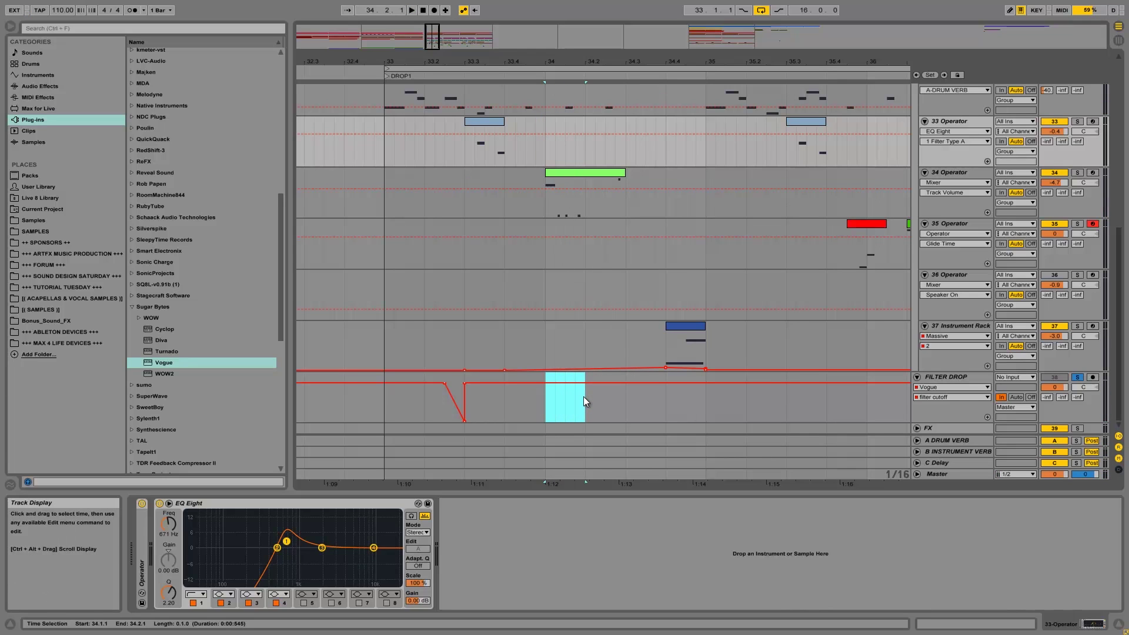
pyautogui.click(562, 397)
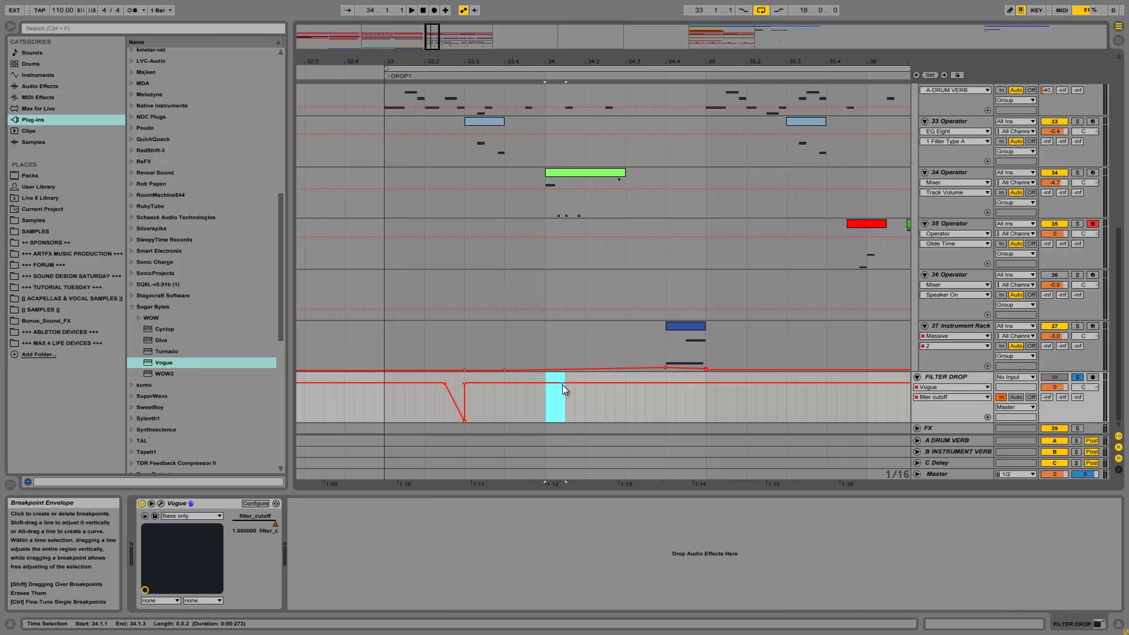
pyautogui.moveTo(560, 386); pyautogui.dragTo(560, 421)
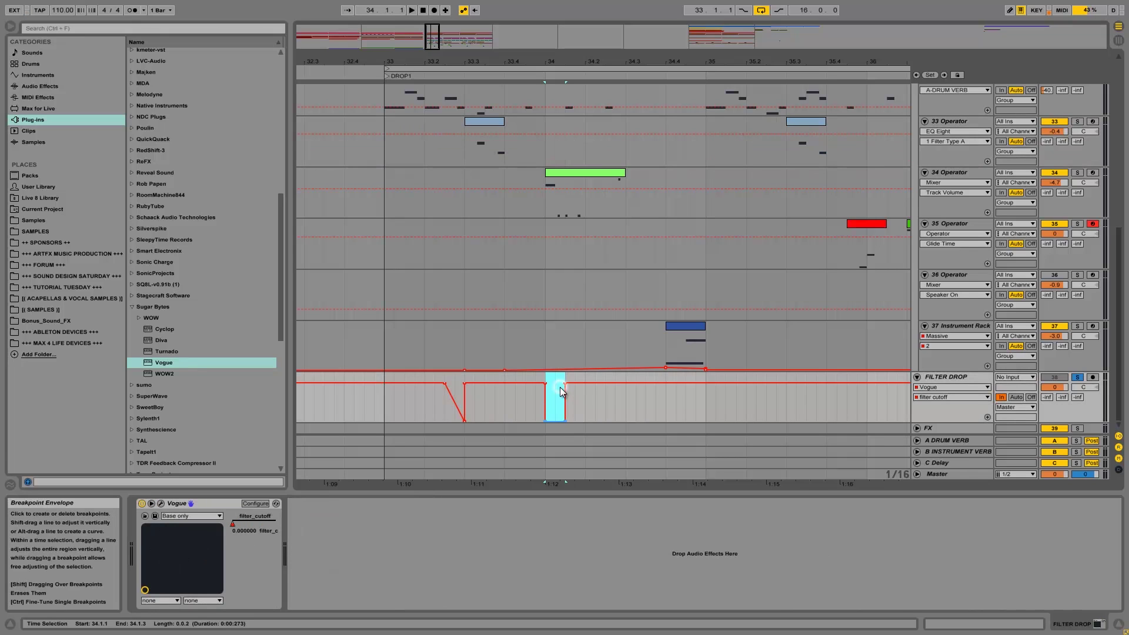
pyautogui.click(545, 420)
pyautogui.press('space')
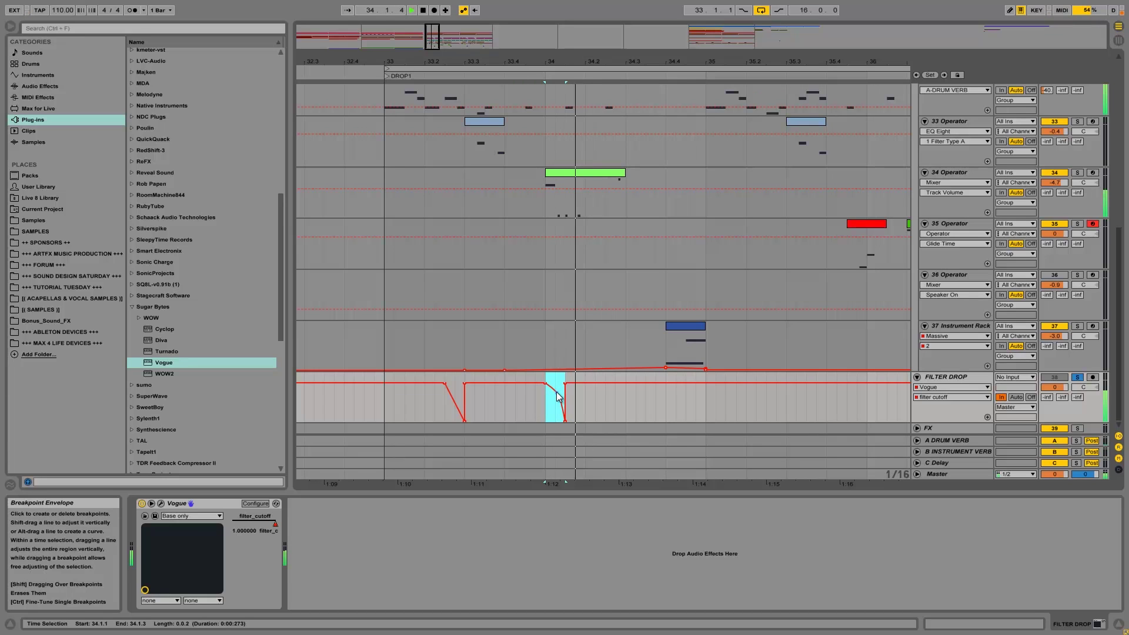
pyautogui.press('space')
# Step: Compare playback from 34.1.1 with Vogue switched off and on, and return to its filter cutoff automation
pyautogui.click(144, 504)
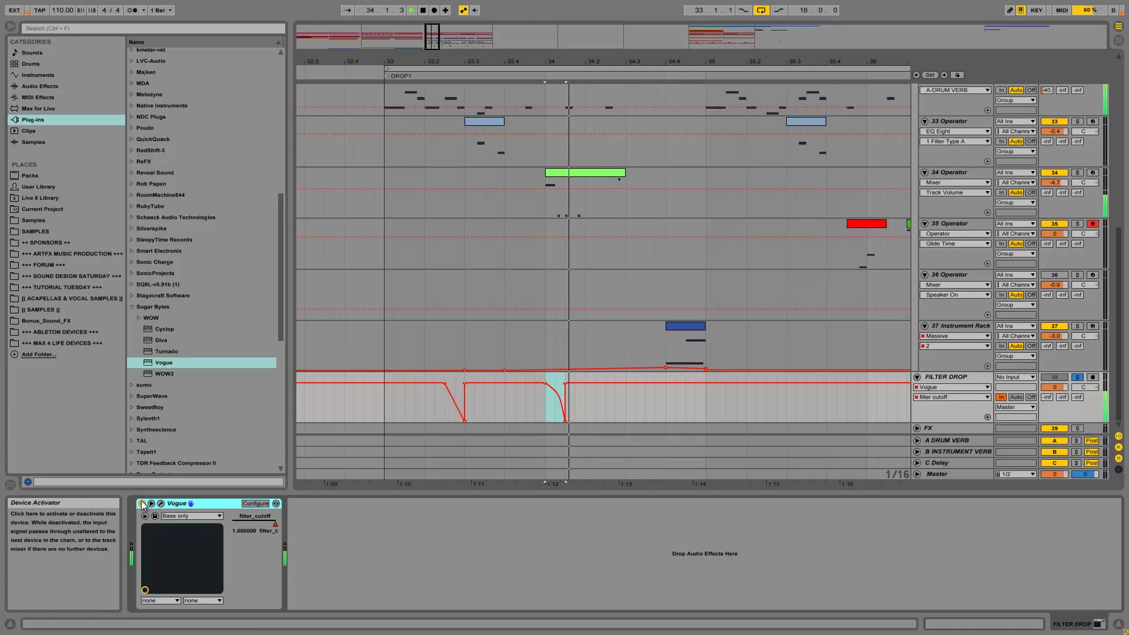
pyautogui.click(142, 503)
pyautogui.click(142, 503)
pyautogui.press('space')
pyautogui.press('space')
pyautogui.press('space')
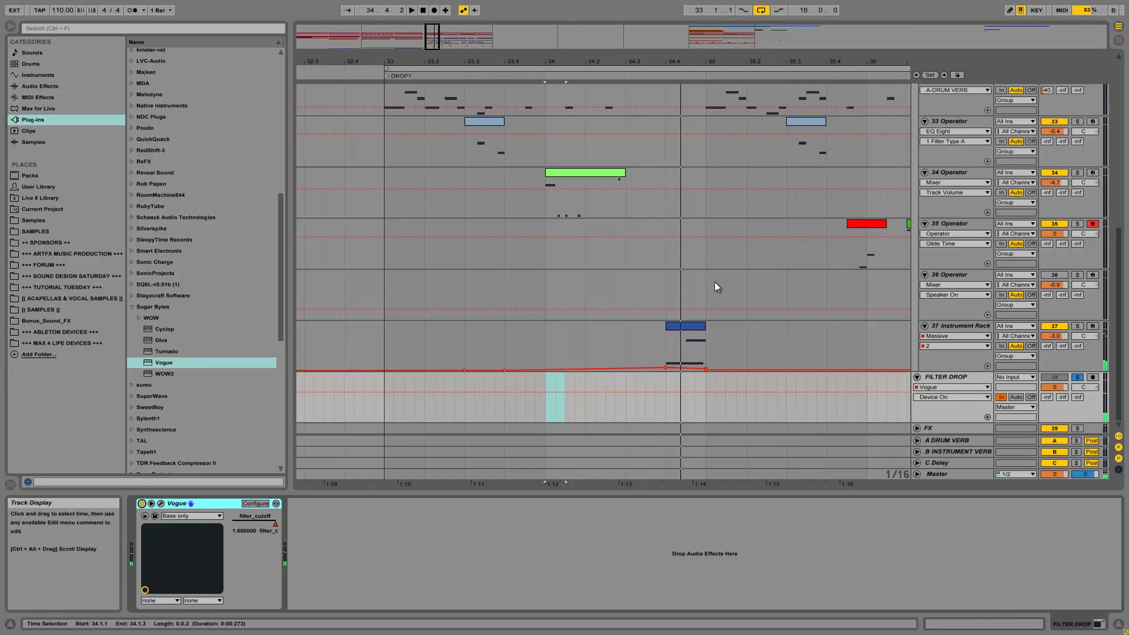
pyautogui.click(279, 528)
# Step: Try a curved filter cutoff drop from maximum at 34.4.1 to minimum at 35.1.1 on FILTER DROP, auditioning from 34.4.1
pyautogui.click(668, 395)
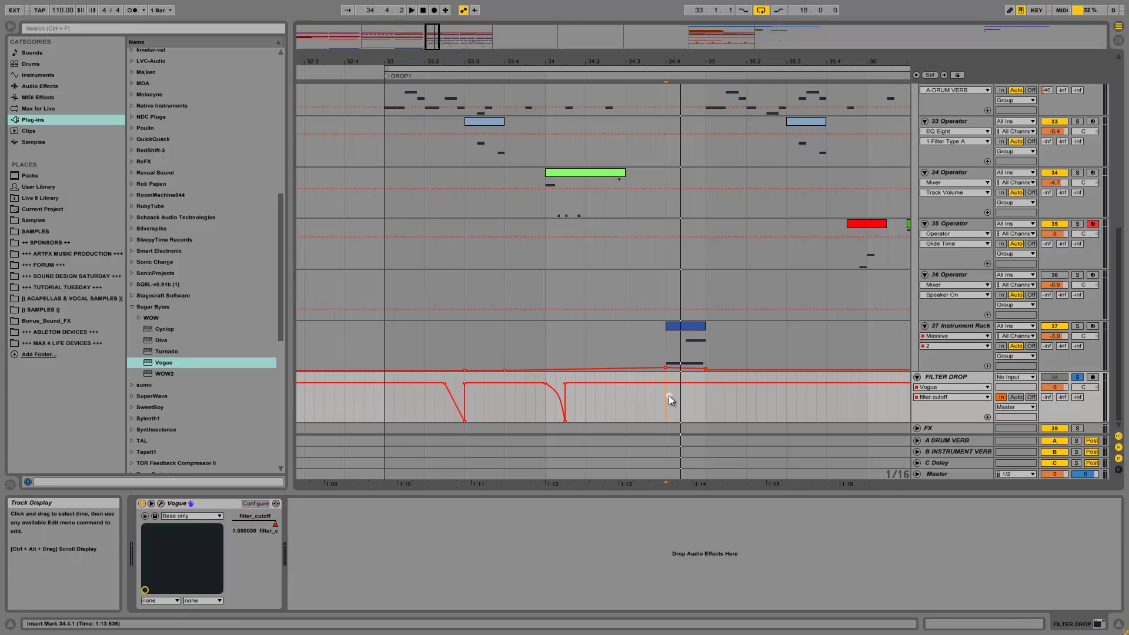
pyautogui.press('space')
pyautogui.press('space')
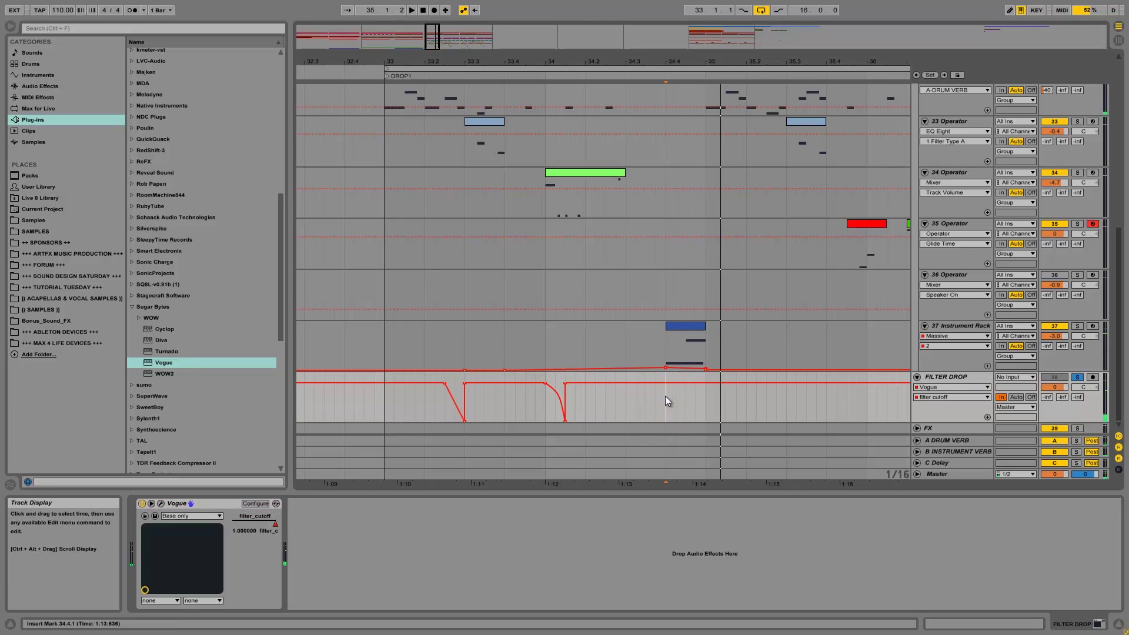
pyautogui.moveTo(670, 393); pyautogui.dragTo(701, 396)
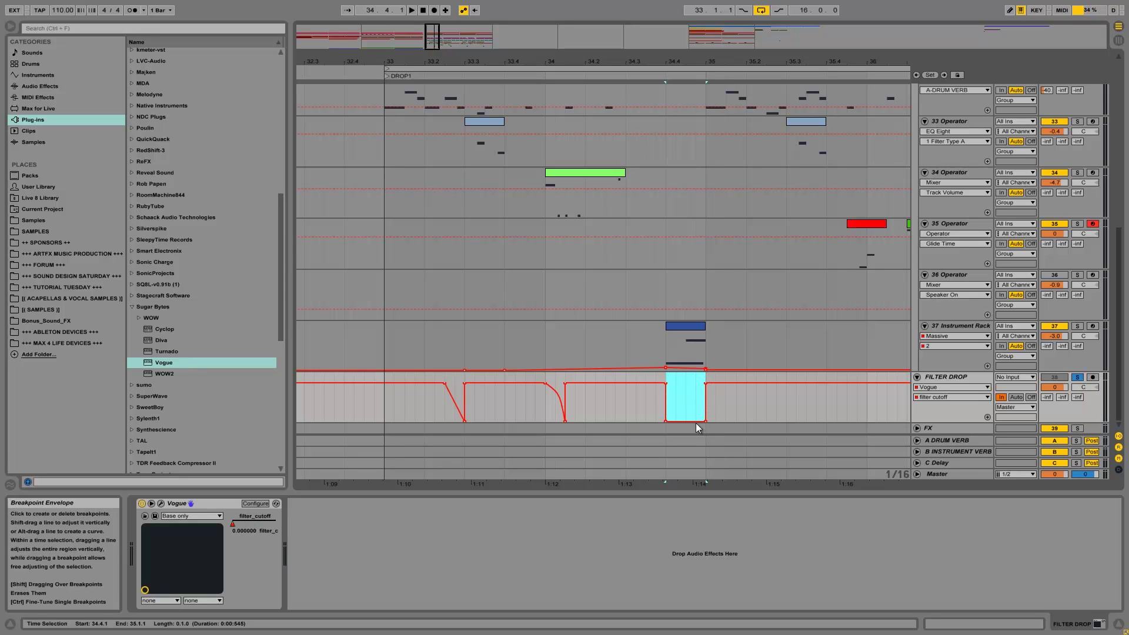
pyautogui.click(666, 420)
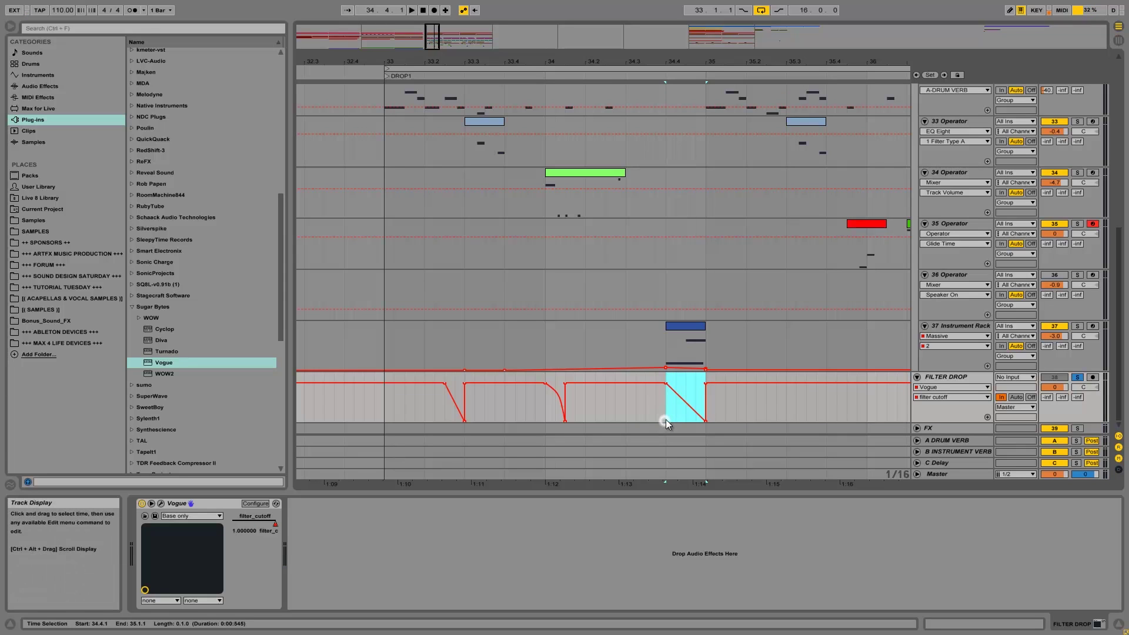
pyautogui.click(669, 404)
pyautogui.press('space')
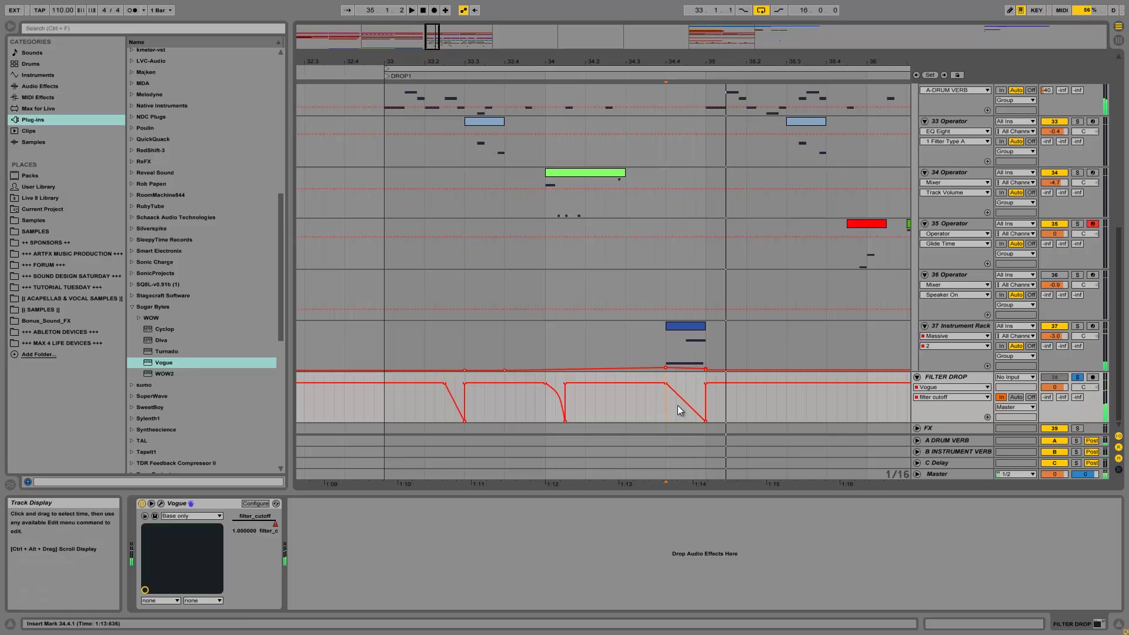
pyautogui.moveTo(684, 398); pyautogui.dragTo(693, 383)
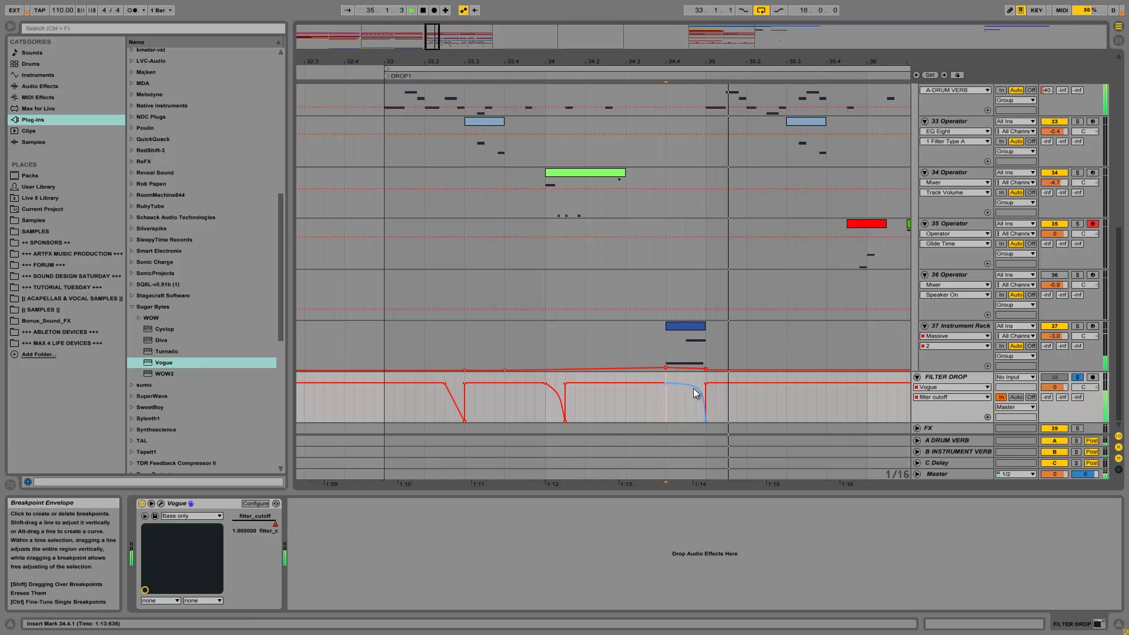
pyautogui.click(687, 390)
# Step: Reshape the 34.4.1 cutoff drop into a curved rise from minimum at 34.4.1 to maximum at 35.1.1 and play it
pyautogui.moveTo(690, 398); pyautogui.dragTo(714, 419)
pyautogui.hotkey('ctrl', 'z')
pyautogui.press('space')
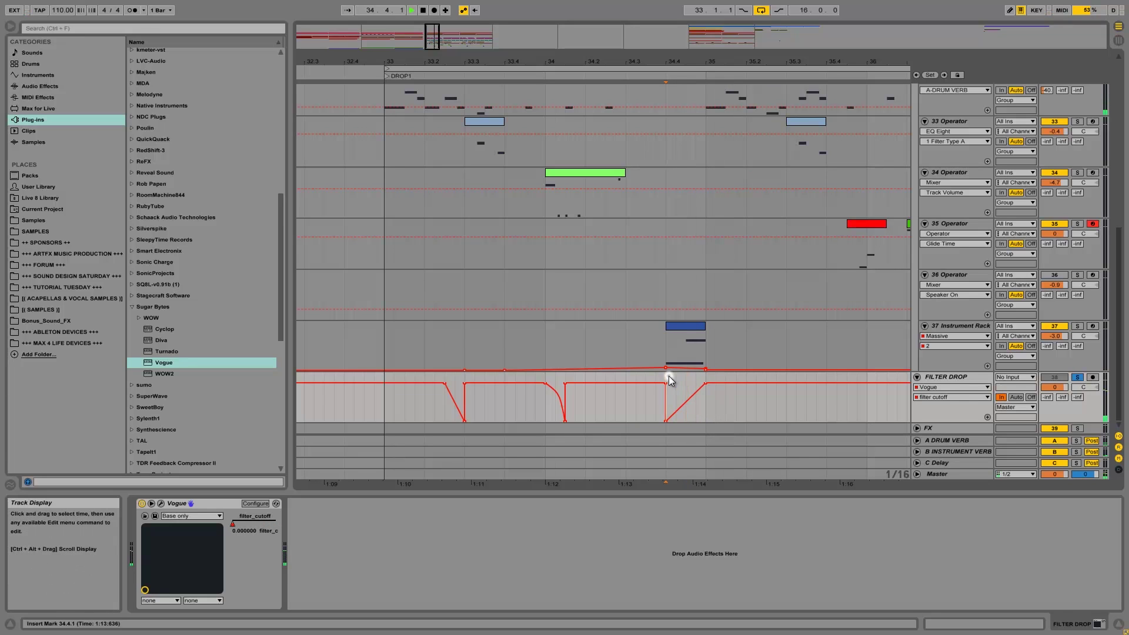
pyautogui.press('space')
pyautogui.press('space')
pyautogui.press('space')
pyautogui.press('space')
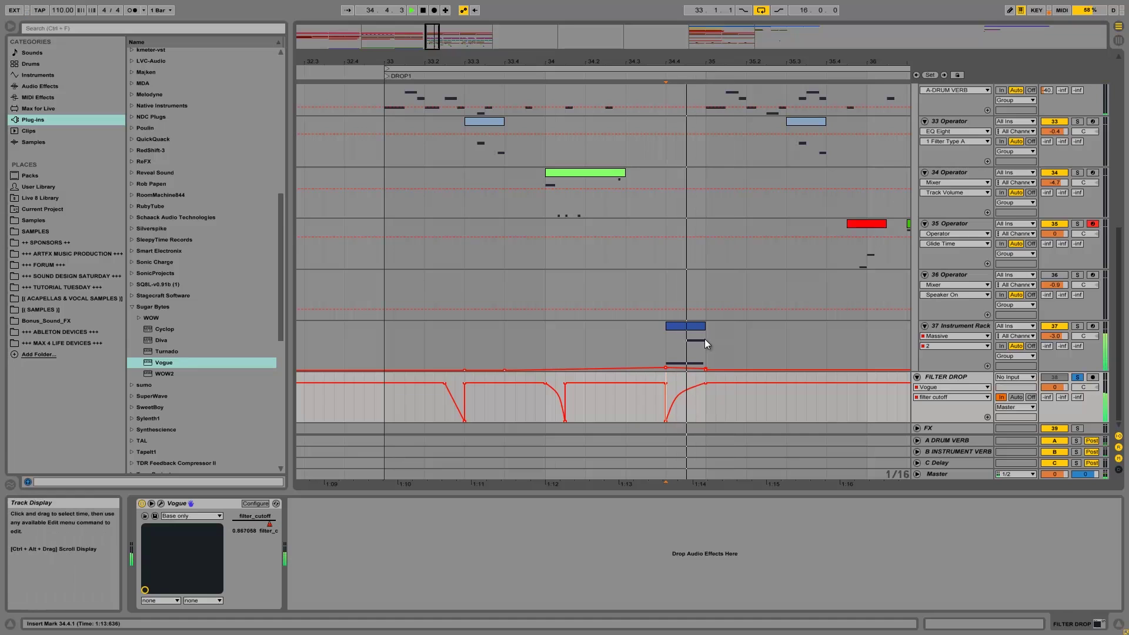
# Step: Play the cutoff rise from 34.3.1 and remove it by deleting its minimum point at 34.4.1
pyautogui.click(623, 336)
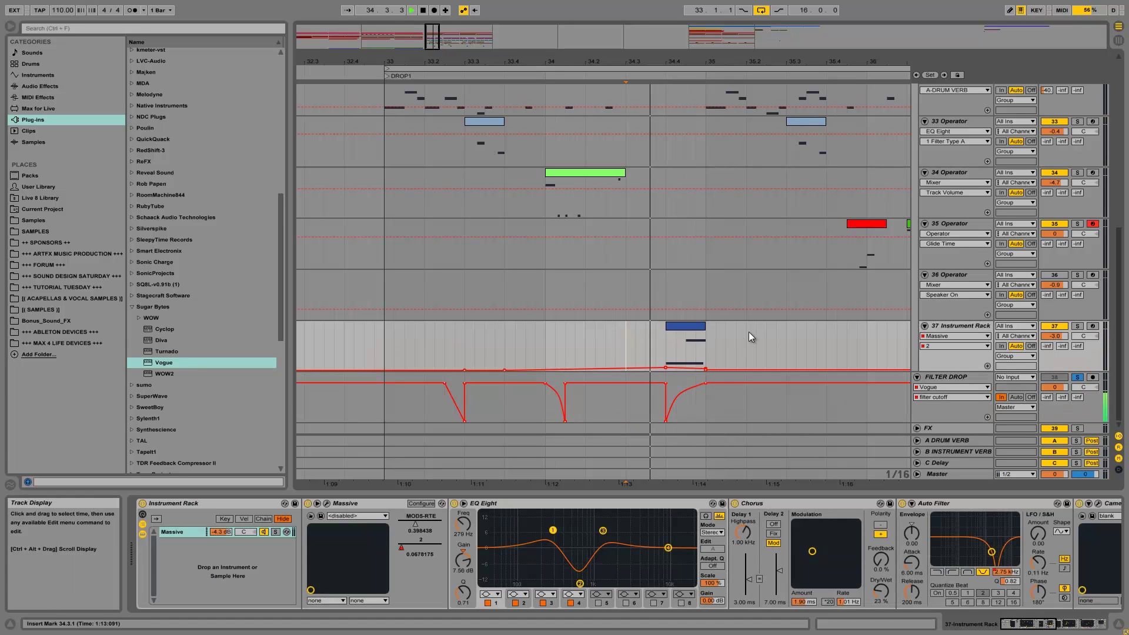
pyautogui.press('space')
pyautogui.press('space')
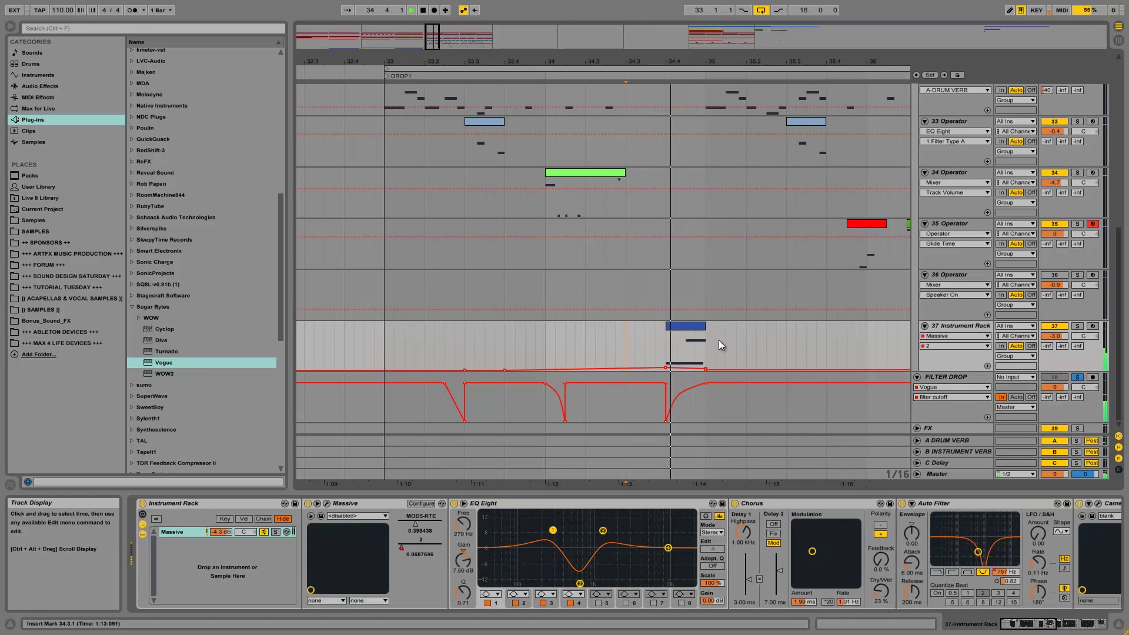
pyautogui.press('space')
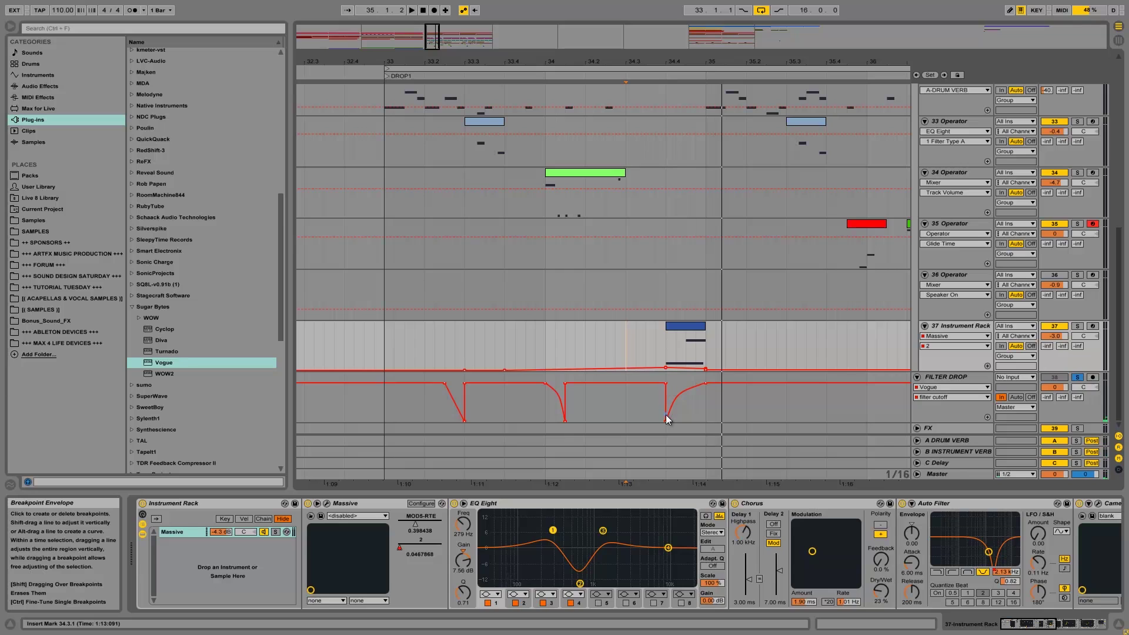
pyautogui.click(665, 418)
pyautogui.press('space')
pyautogui.press('space')
# Step: Copy the filter cutoff automation from 33.1.1 to 34.3.1, paste it at 35.1.1, and play from there
pyautogui.moveTo(661, 60); pyautogui.dragTo(662, 60)
pyautogui.click(419, 97)
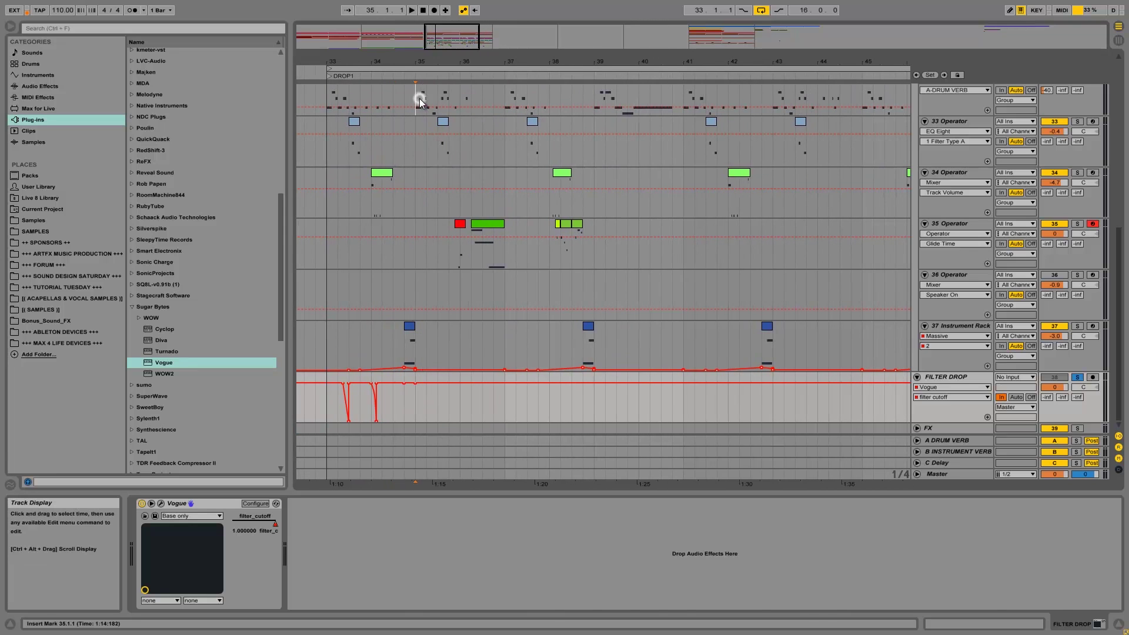
pyautogui.press('space')
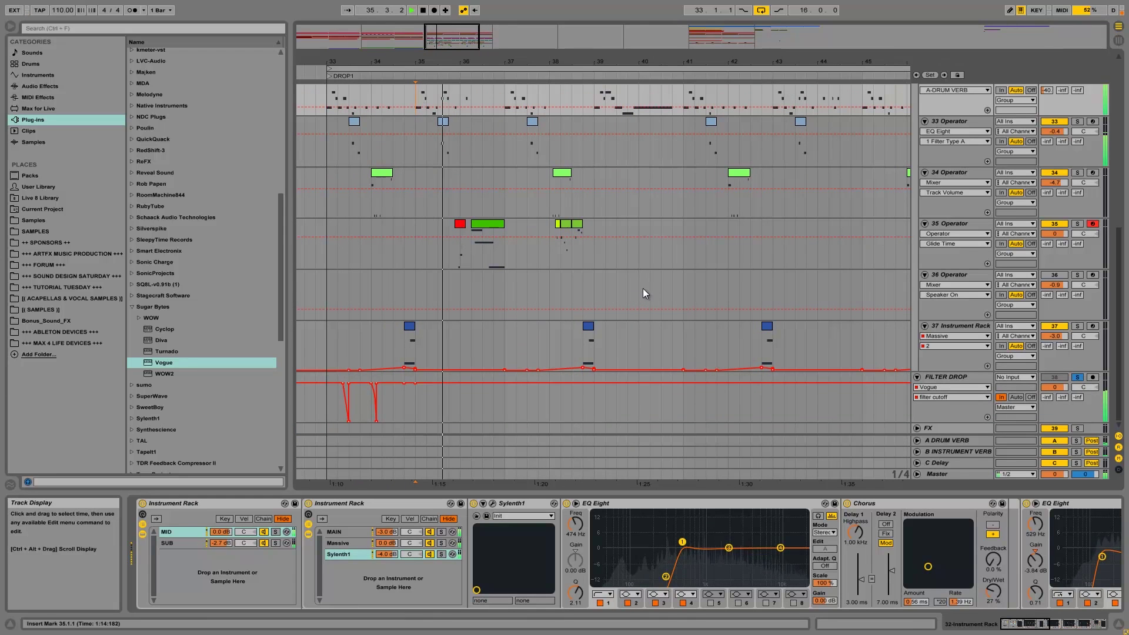
pyautogui.press('space')
pyautogui.moveTo(323, 408); pyautogui.dragTo(390, 398)
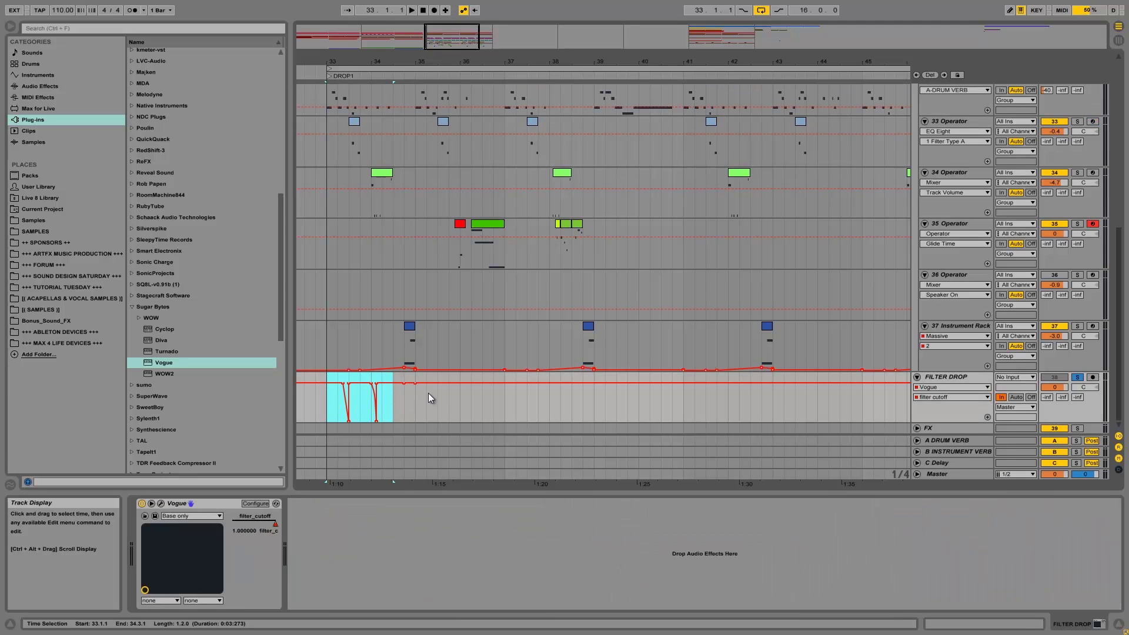
pyautogui.click(415, 398)
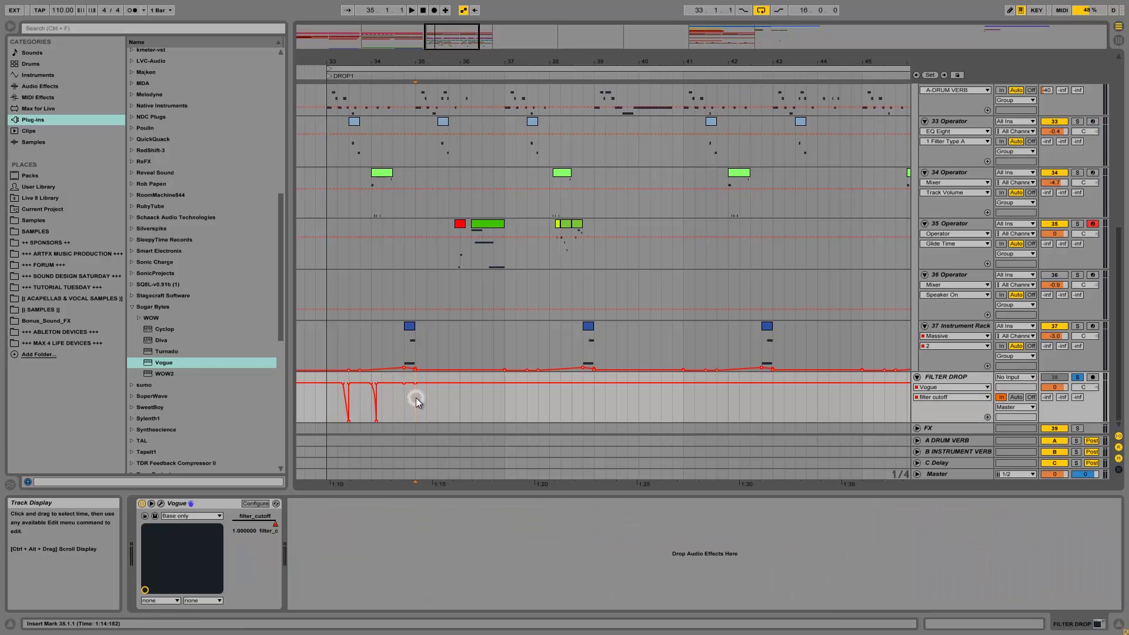
pyautogui.hotkey('ctrl', 'v')
pyautogui.click(415, 400)
pyautogui.press('space')
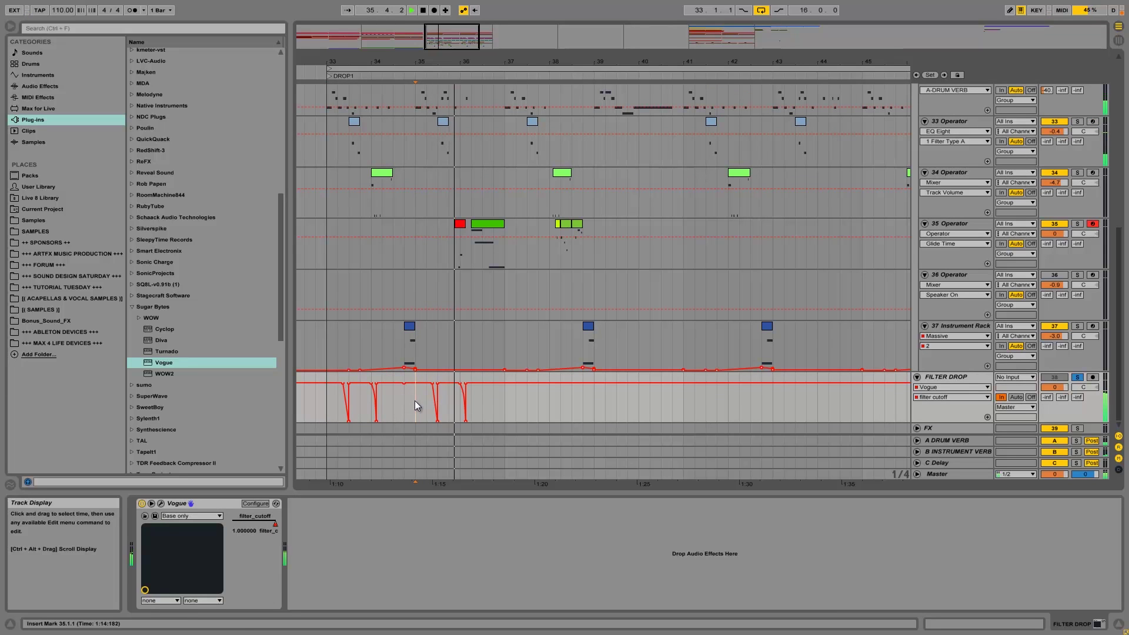
pyautogui.press('space')
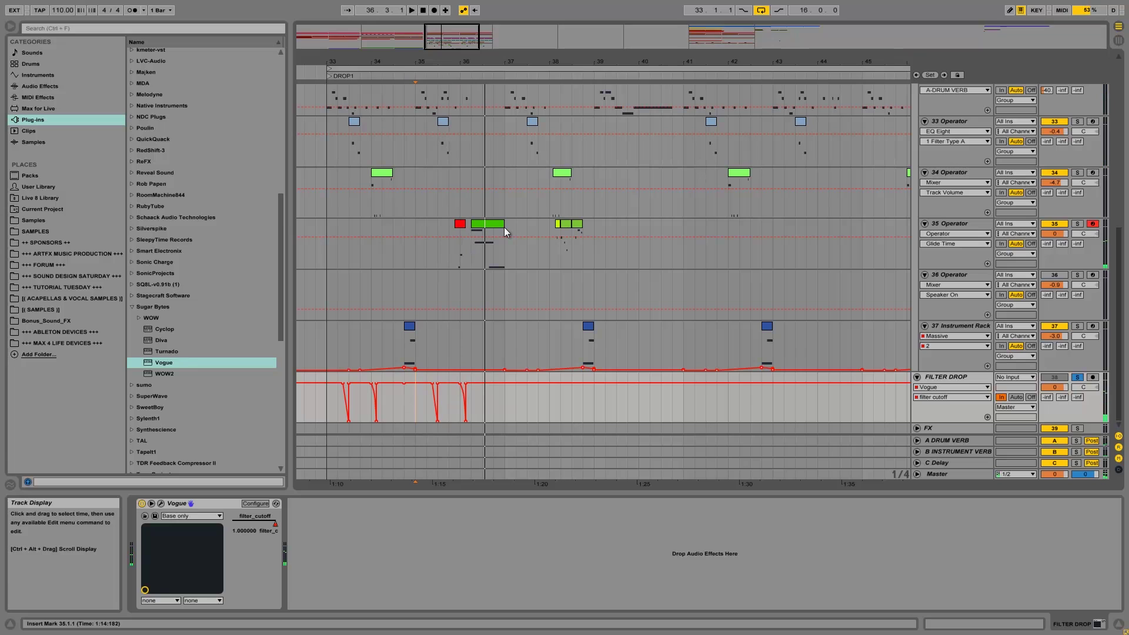
# Step: Remove the second pasted filter cutoff drop around 36.1.1 and play from 35.3.1
pyautogui.click(466, 421)
pyautogui.click(460, 383)
pyautogui.moveTo(453, 54); pyautogui.dragTo(453, 58)
pyautogui.click(415, 153)
pyautogui.press('space')
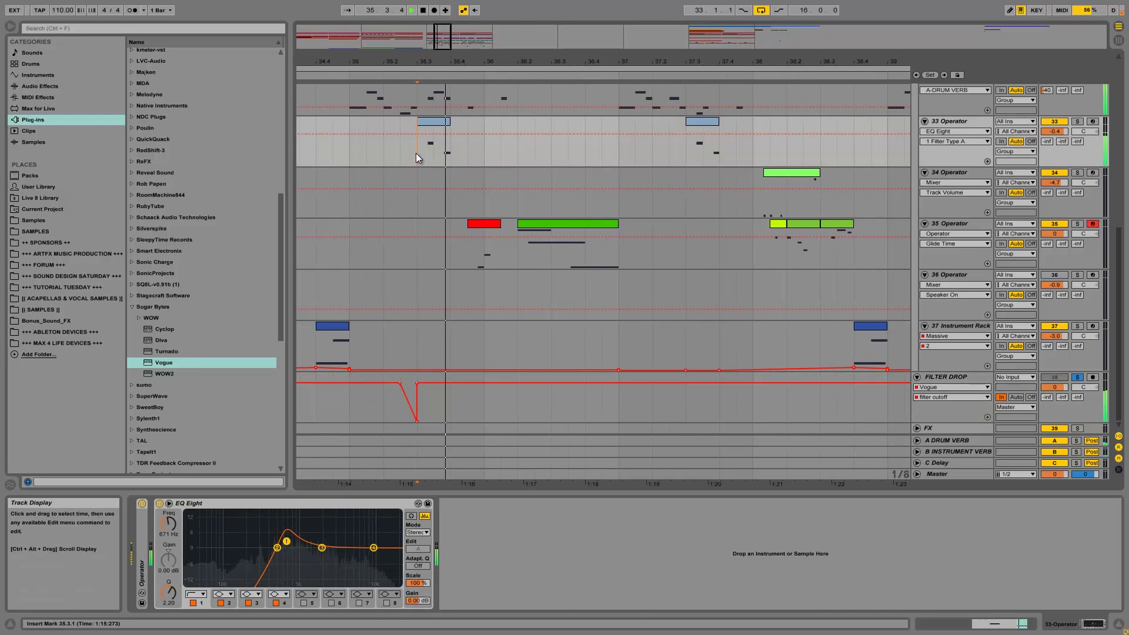
pyautogui.press('space')
# Step: Play the passage into the red 35 Operator clip from 35.4.1 and again from 35.4.3
pyautogui.click(454, 152)
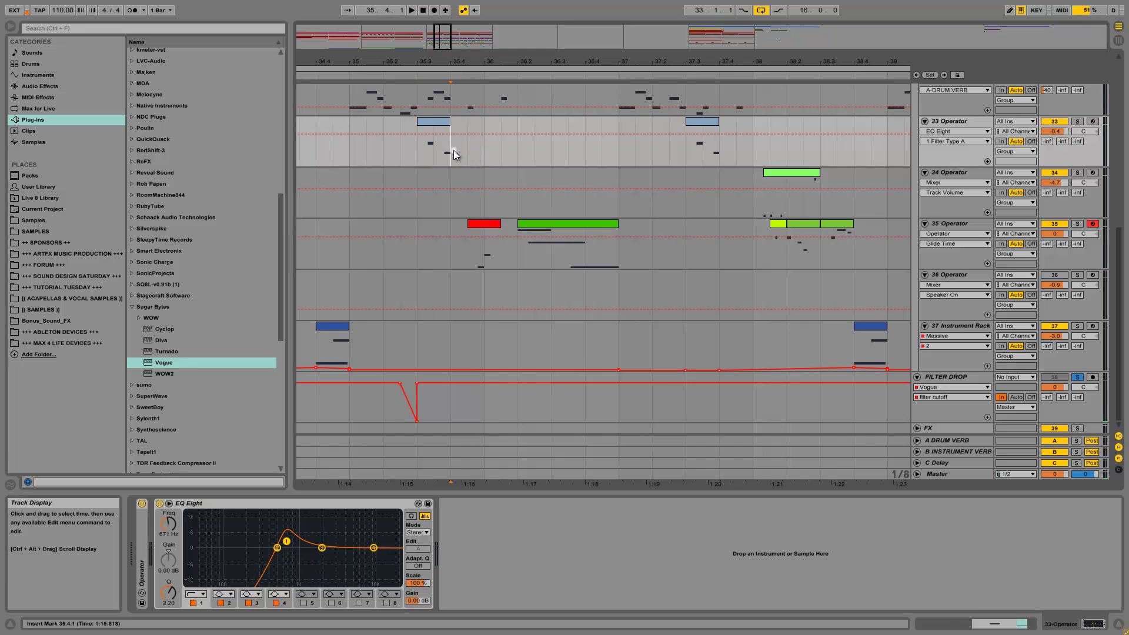
pyautogui.press('space')
pyautogui.press('space')
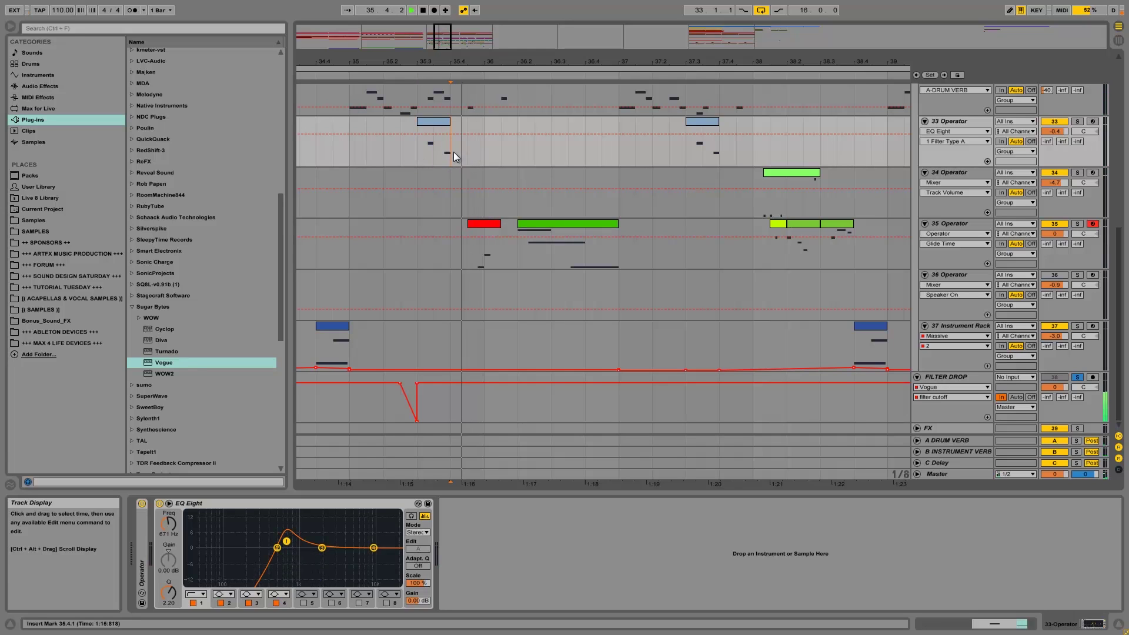
pyautogui.click(471, 151)
pyautogui.press('space')
pyautogui.press('space')
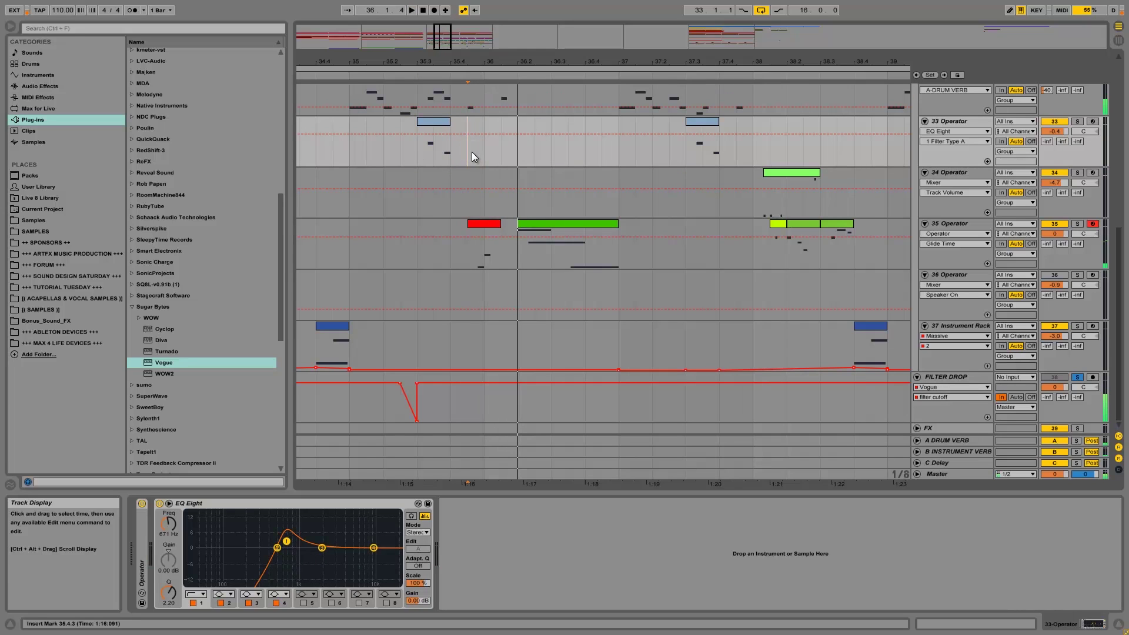
# Step: Add a V-shaped filter cutoff dip from maximum at 35.4.3, lowest at 36.1.1, back to maximum at 36.1.3, and play it
pyautogui.click(468, 383)
pyautogui.moveTo(484, 383)
pyautogui.mouseDown()
pyautogui.moveTo(485, 398)
pyautogui.moveTo(500, 384)
pyautogui.mouseUp()
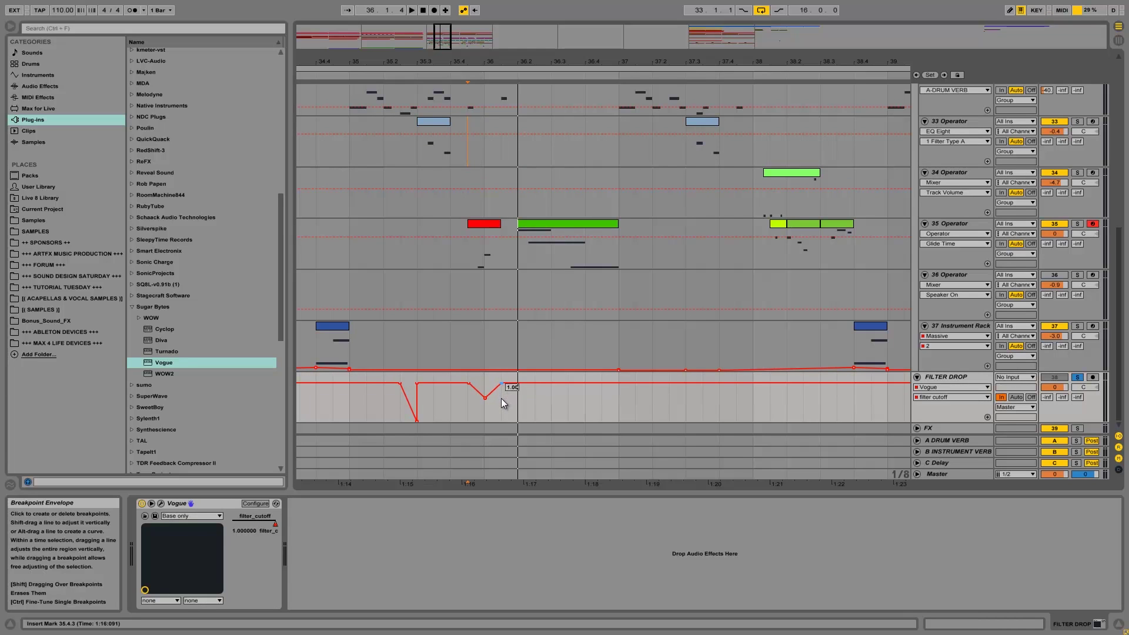
pyautogui.click(469, 398)
pyautogui.press('space')
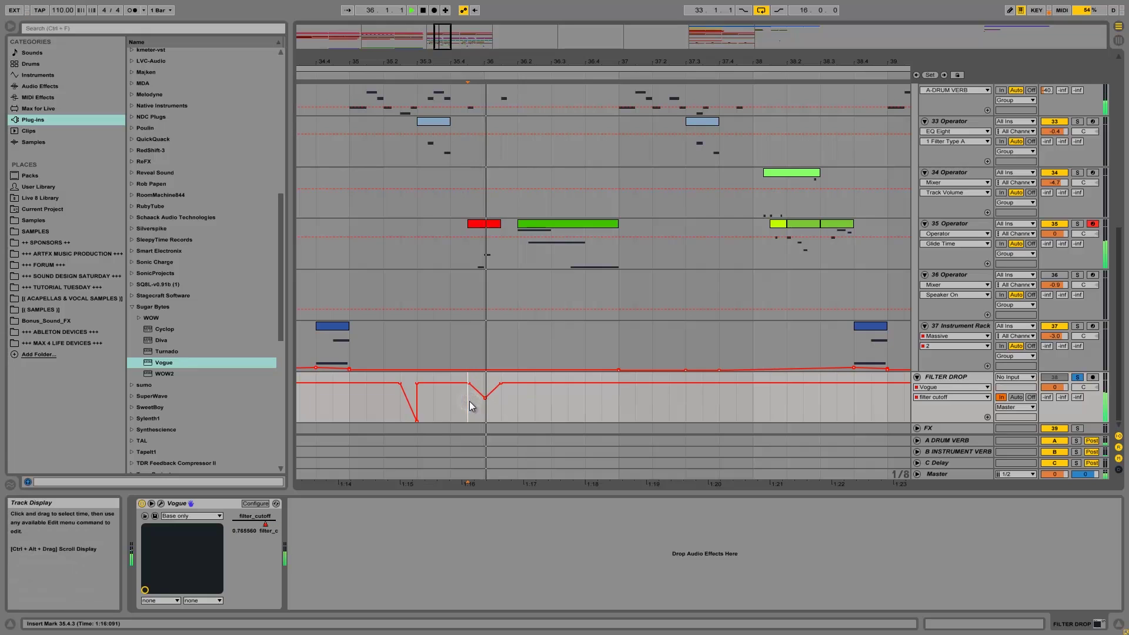
pyautogui.press('space')
# Step: Deepen the cutoff dip's low point at 36.1.1, move its start back to 35.4.1, and play it
pyautogui.moveTo(483, 398); pyautogui.dragTo(482, 407)
pyautogui.press('space')
pyautogui.press('space')
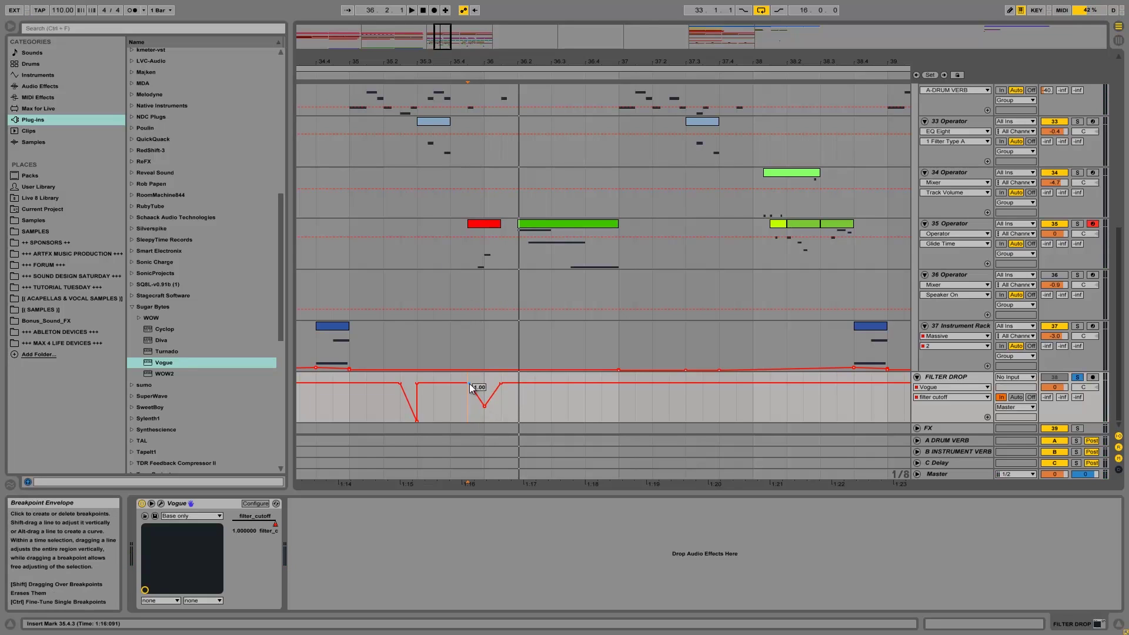
pyautogui.moveTo(470, 384); pyautogui.dragTo(471, 388)
pyautogui.click(447, 398)
pyautogui.press('space')
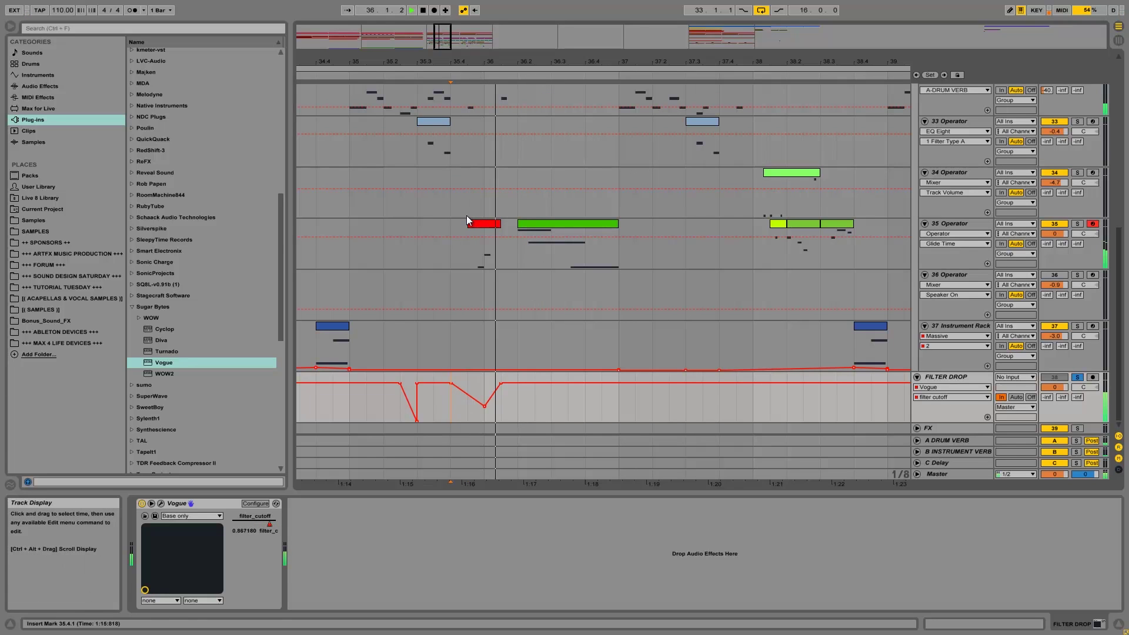
pyautogui.press('space')
# Step: Add a curved filter cutoff drop from maximum at 36.3.1 to a partly lowered point at 37.1.1 and play from 36.1.1
pyautogui.moveTo(444, 65); pyautogui.dragTo(445, 63)
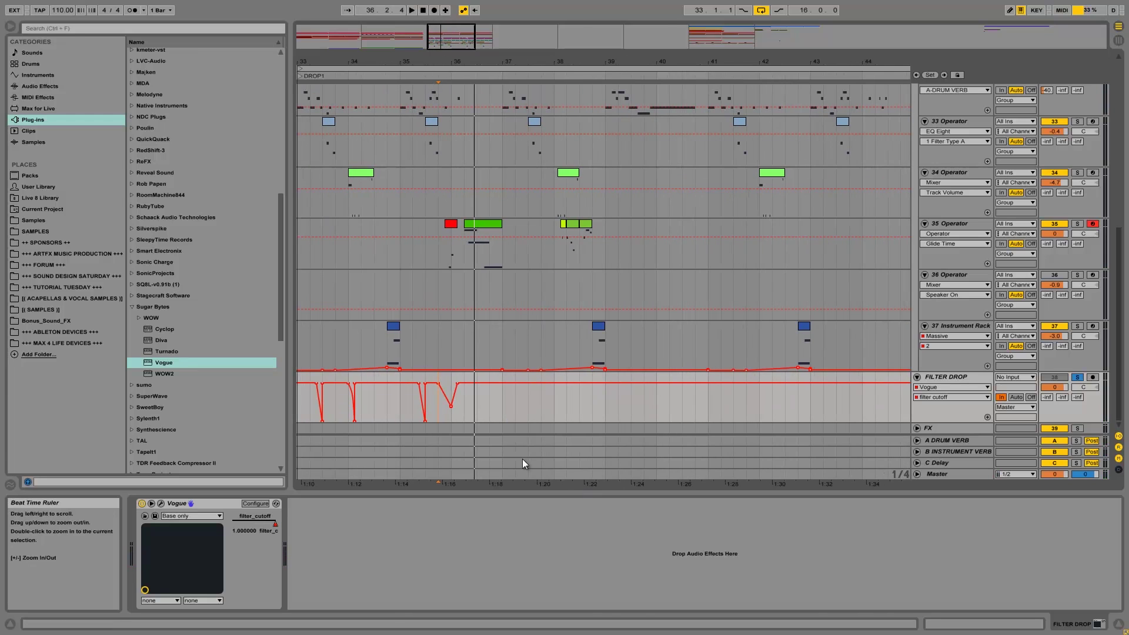
pyautogui.moveTo(505, 399); pyautogui.dragTo(488, 403)
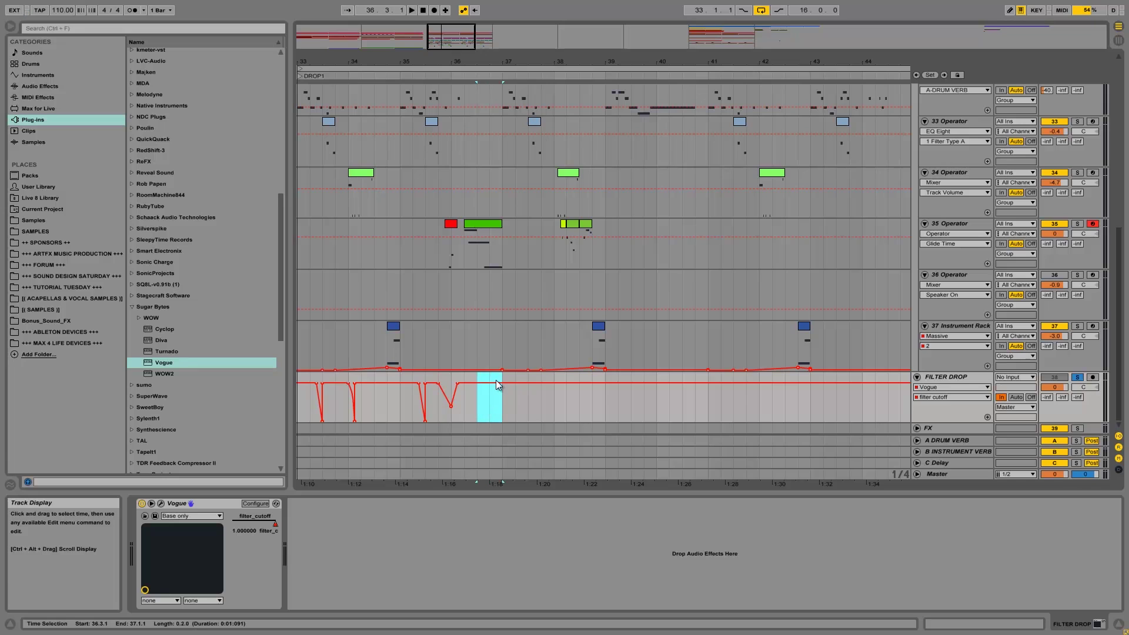
pyautogui.moveTo(489, 386); pyautogui.dragTo(492, 392)
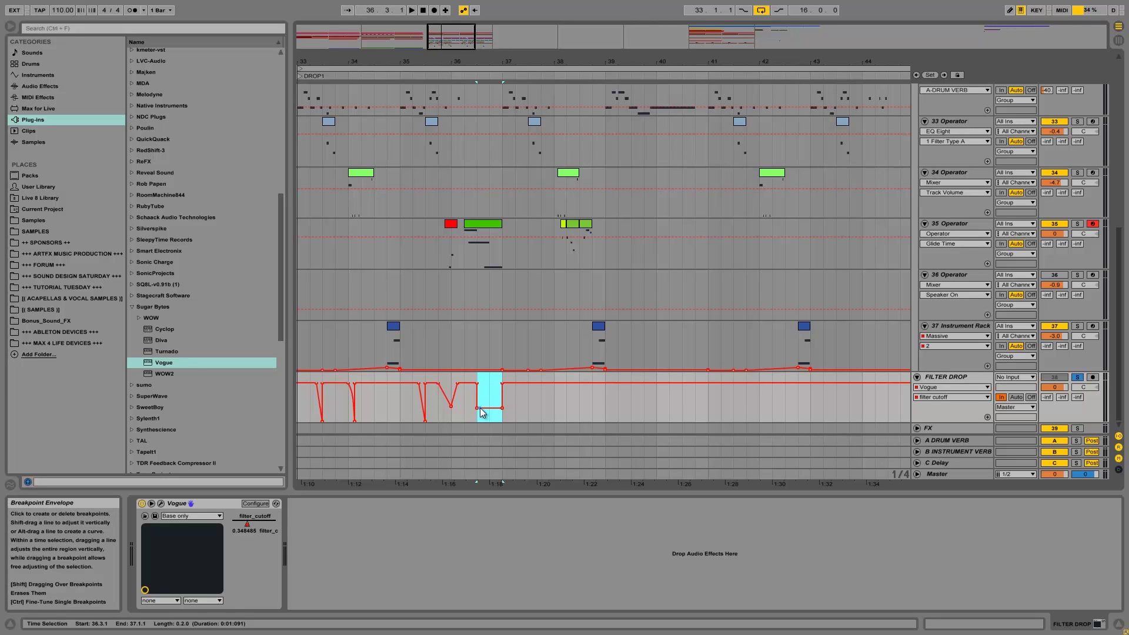
pyautogui.click(477, 408)
pyautogui.click(486, 410)
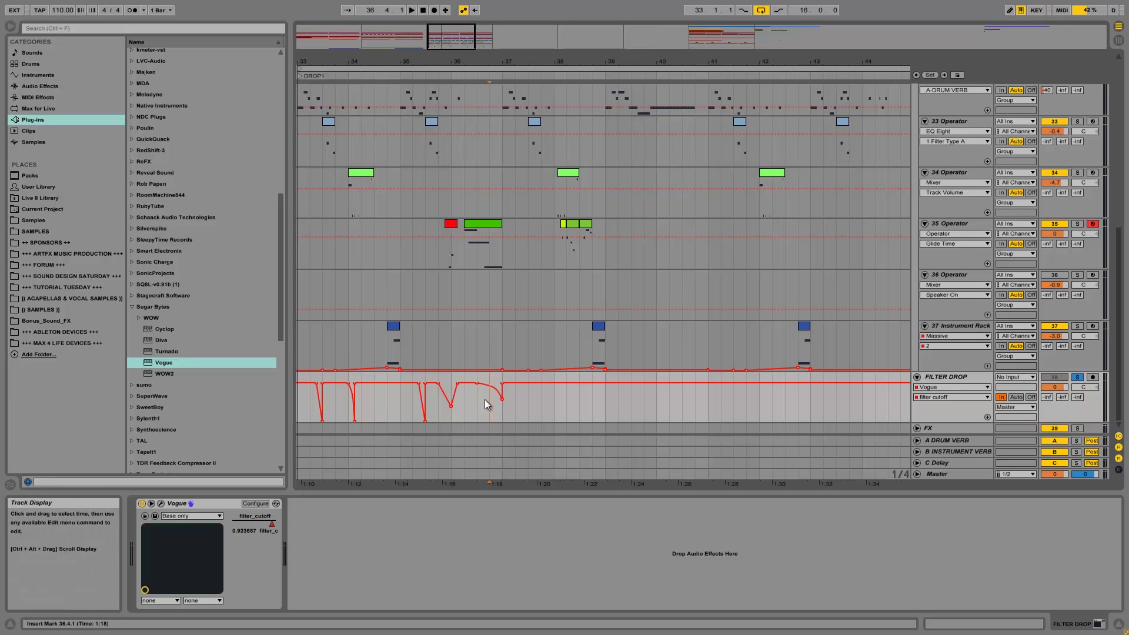
pyautogui.click(454, 358)
pyautogui.press('space')
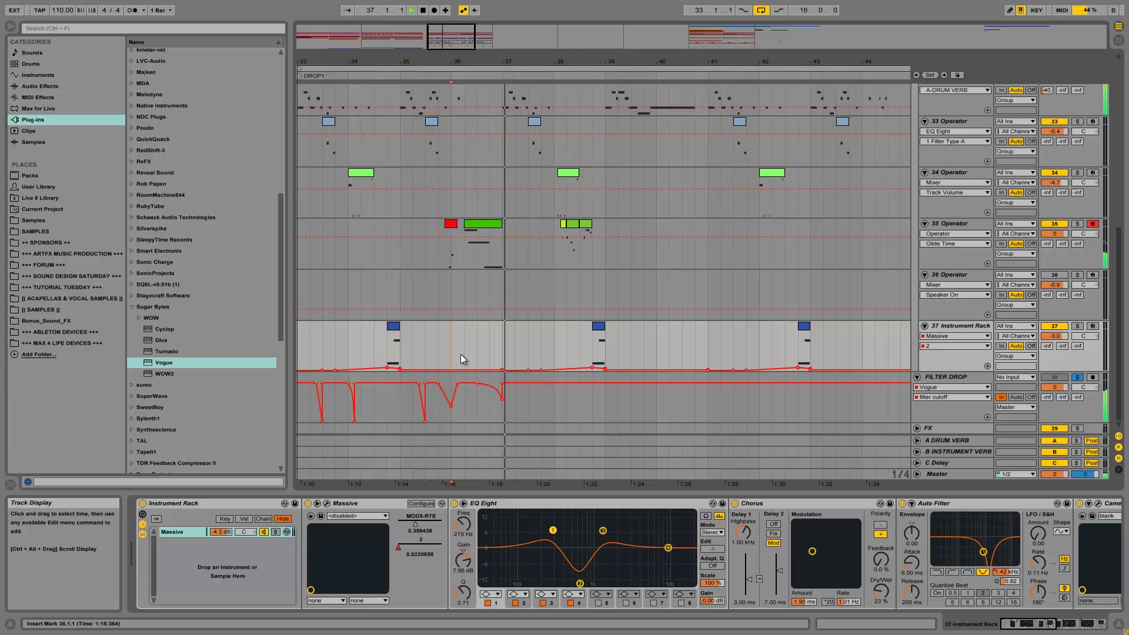
# Step: Try the cutoff drop's end point at 37.1.1 at minimum, raise it to about a third of the range, and play from 36.1.1
pyautogui.moveTo(502, 400); pyautogui.dragTo(507, 419)
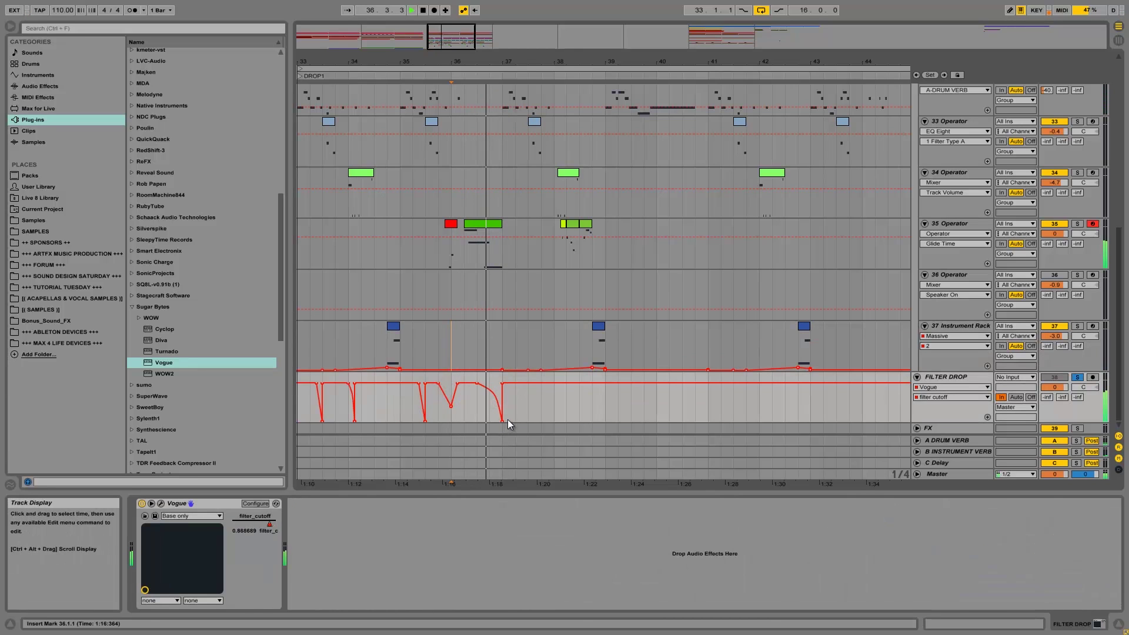
pyautogui.press('space')
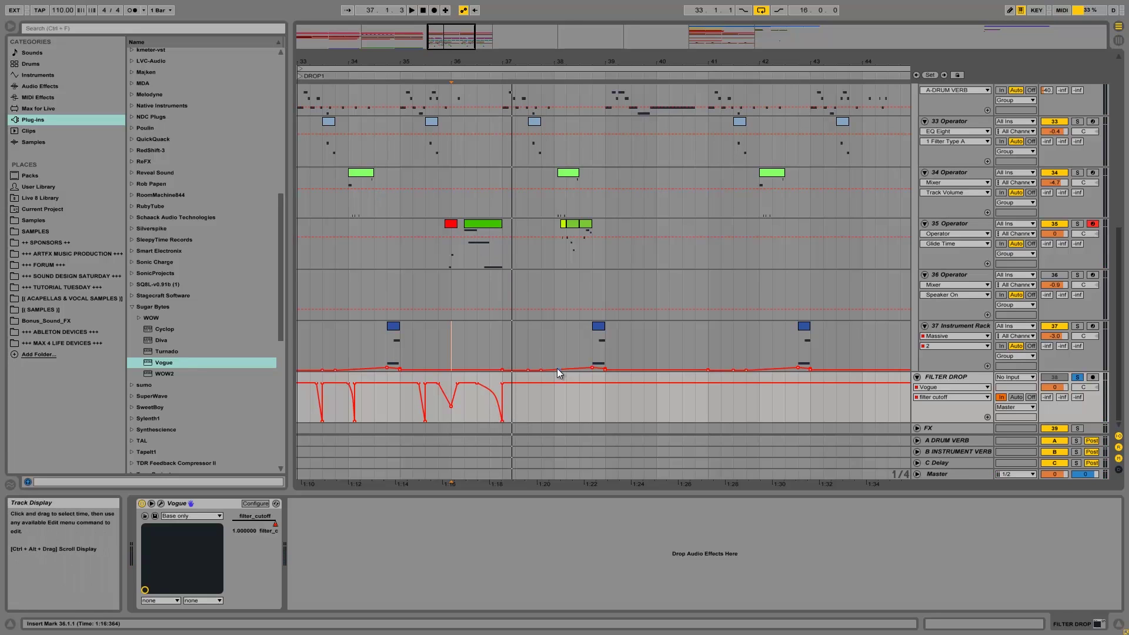
pyautogui.moveTo(502, 421)
pyautogui.mouseDown()
pyautogui.moveTo(502, 405)
pyautogui.moveTo(501, 423)
pyautogui.mouseUp()
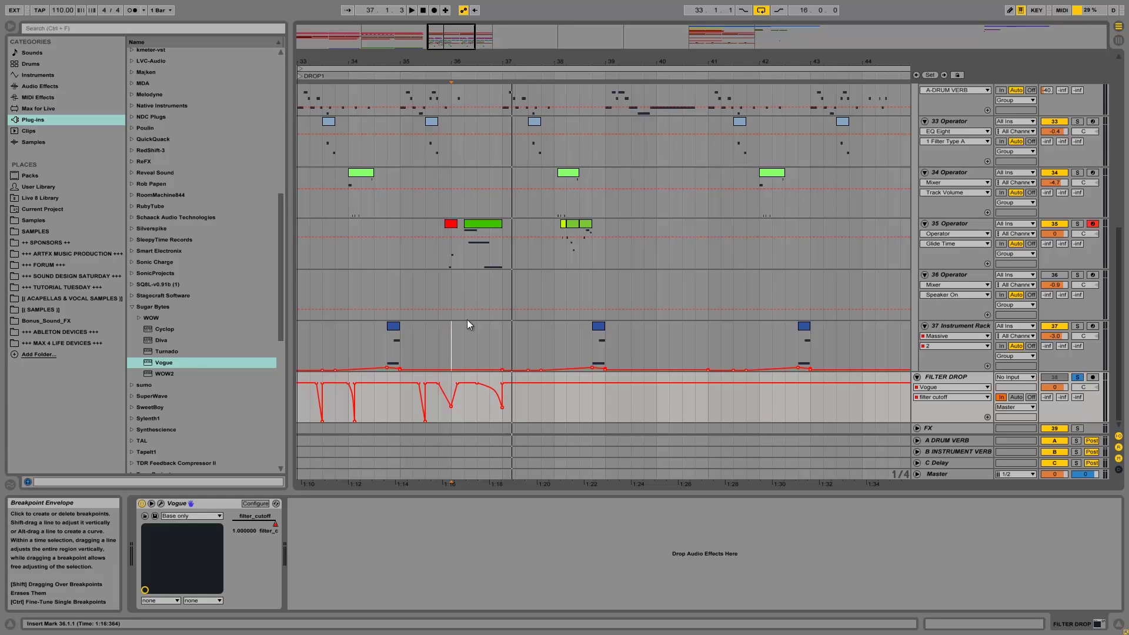
pyautogui.press('space')
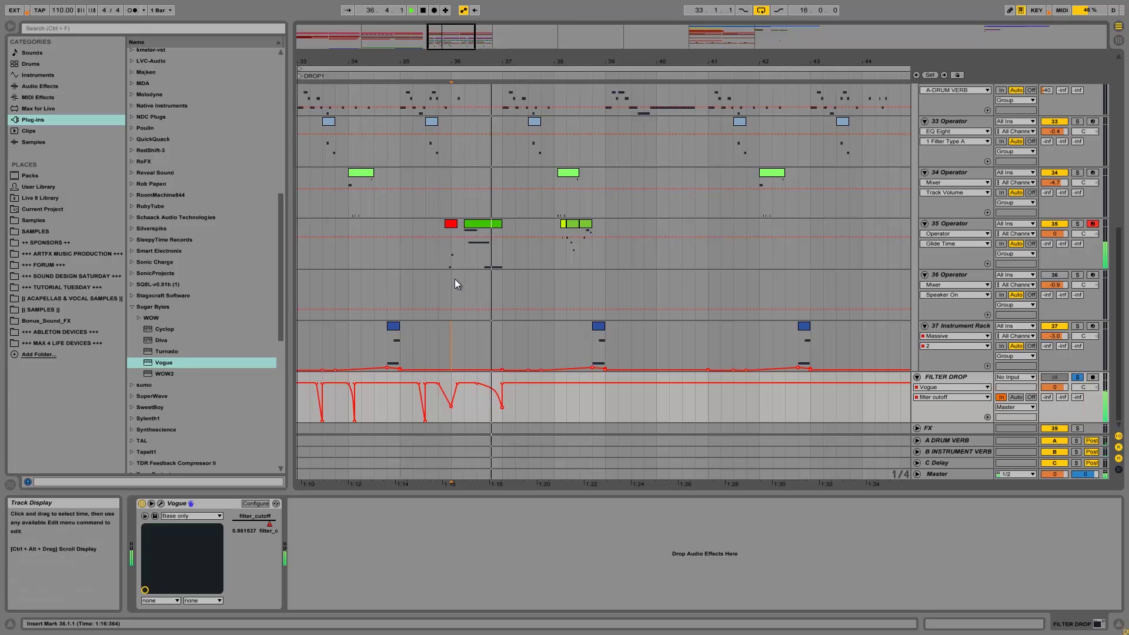
pyautogui.press('space')
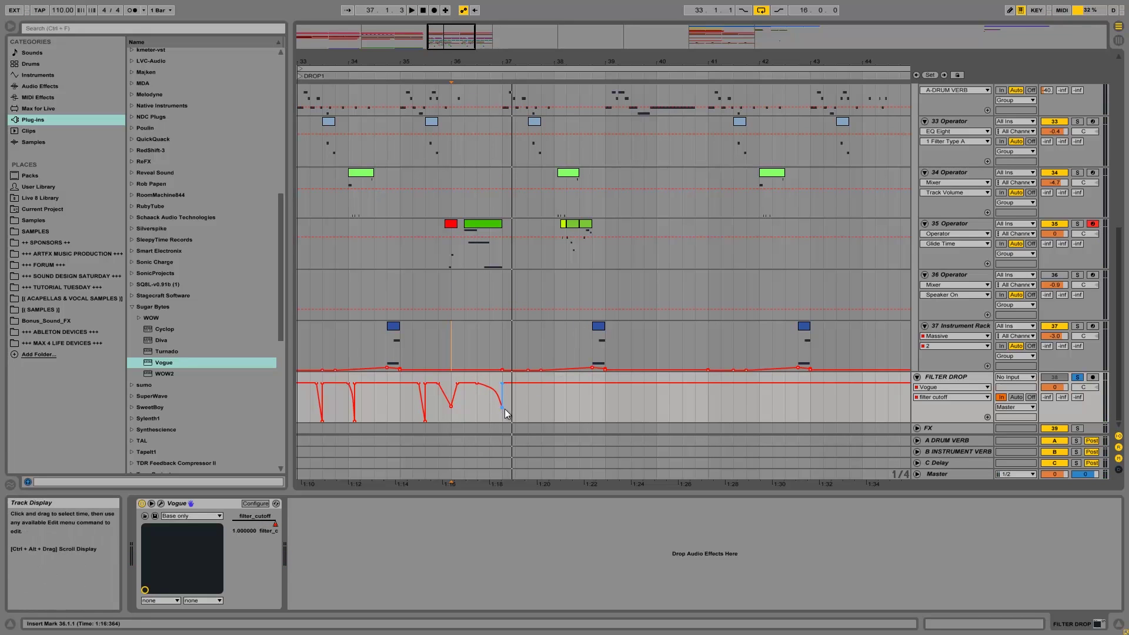
# Step: Move the cutoff drop's low point back to 36.3.1 at 0.00, rising straight to maximum at 37.1.1, and play it
pyautogui.hotkey('ctrl', 'z')
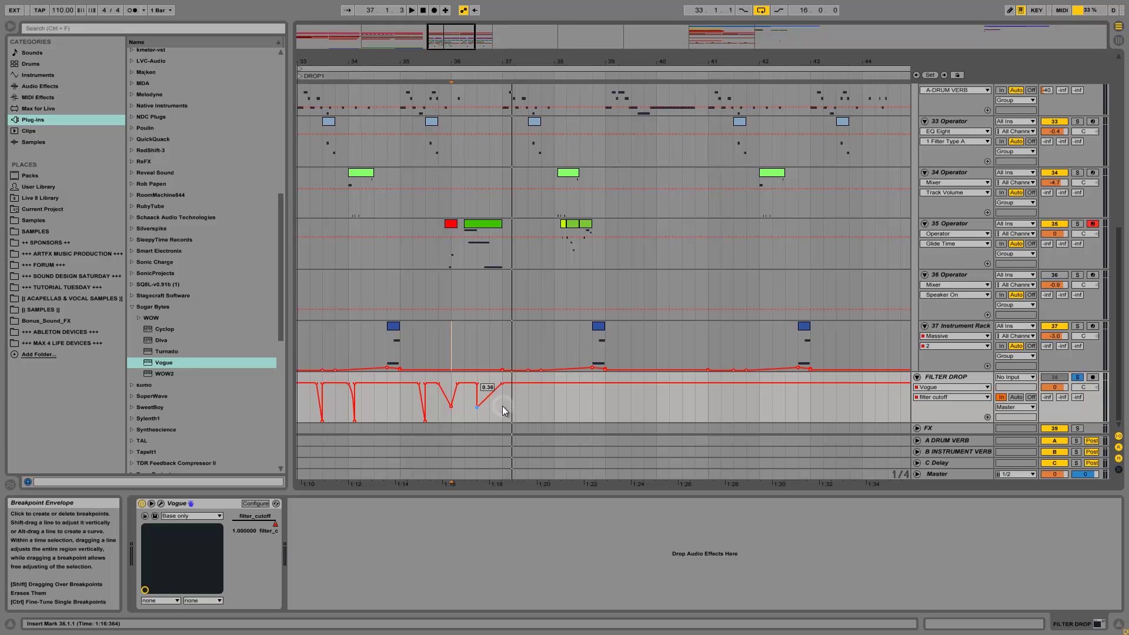
pyautogui.press('space')
pyautogui.moveTo(477, 407); pyautogui.dragTo(477, 420)
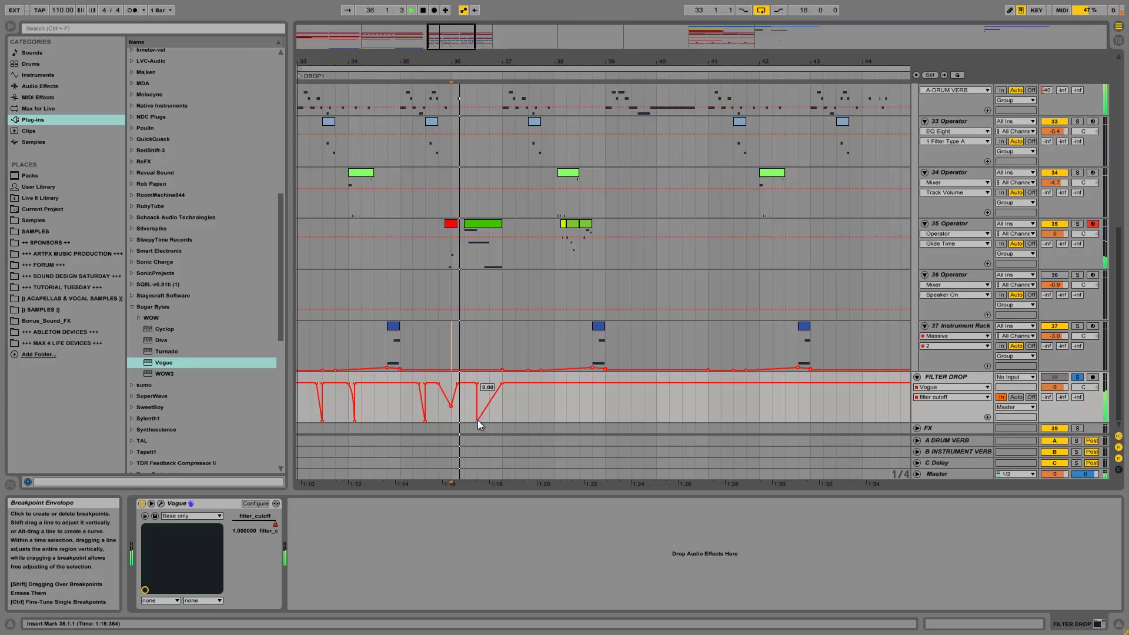
pyautogui.press('space')
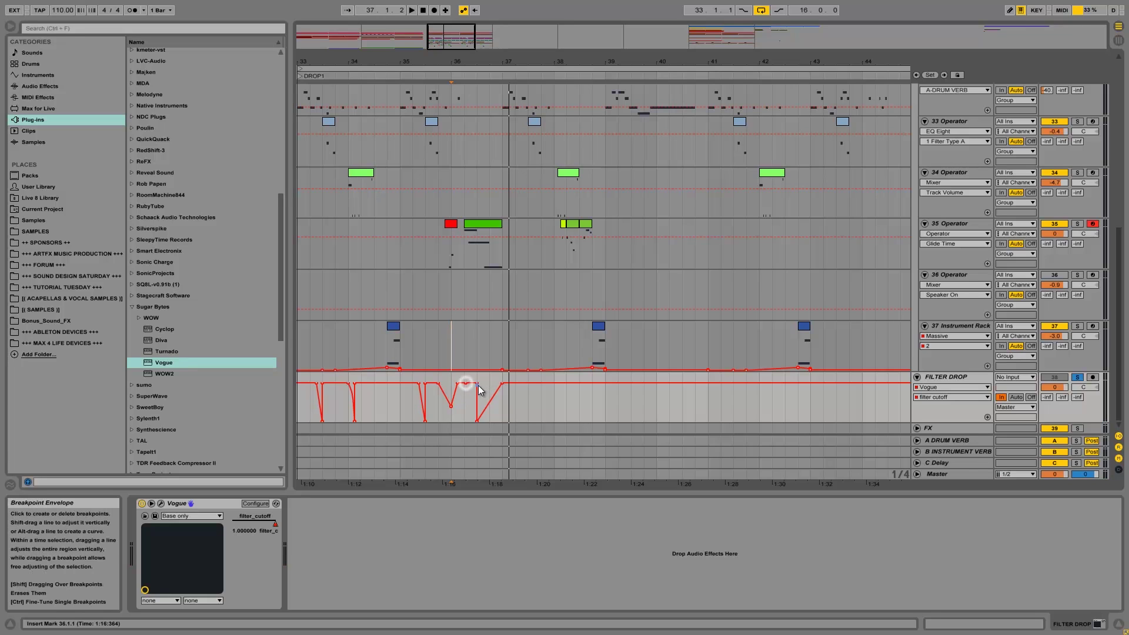
# Step: Start the cutoff drop at about 36.2.1, curve its descent to 36.3.1, and play from 36.2.1
pyautogui.click(476, 383)
pyautogui.click(466, 401)
pyautogui.press('space')
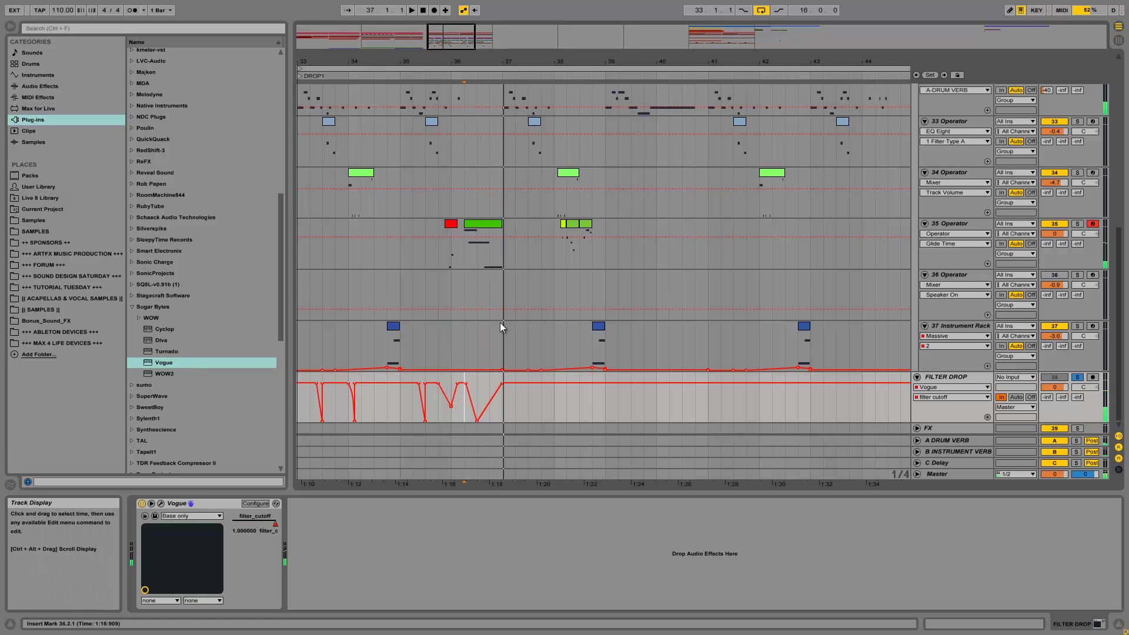
pyautogui.moveTo(478, 56); pyautogui.dragTo(463, 406)
pyautogui.press('space')
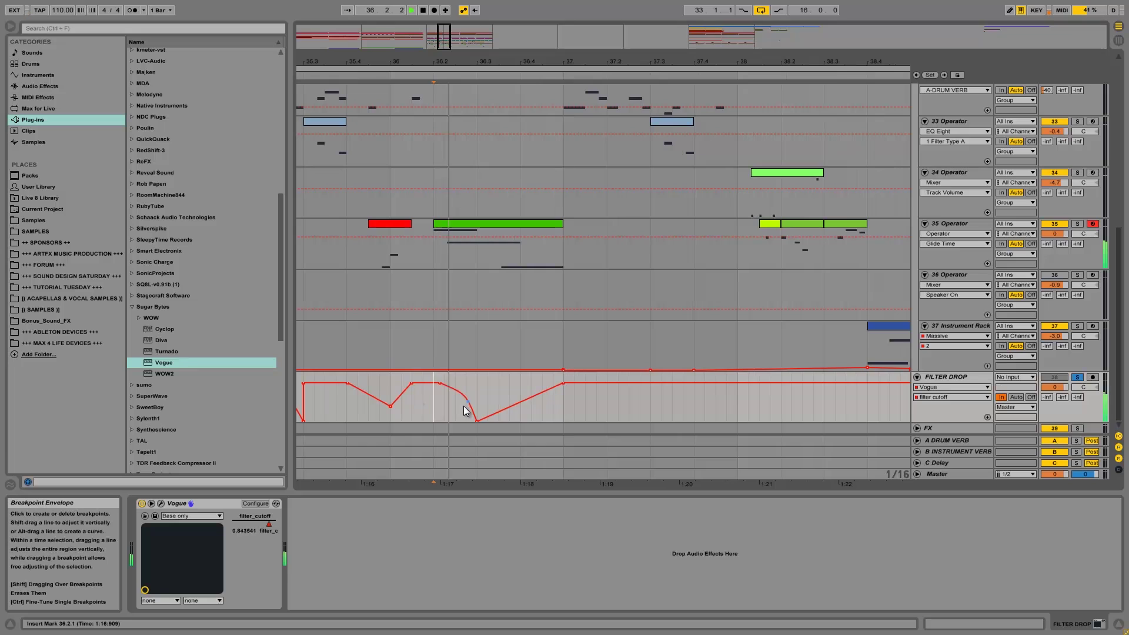
# Step: Raise the cutoff drop's low point at 36.3.1 to 0.27 and play it
pyautogui.press('space')
pyautogui.moveTo(478, 422)
pyautogui.mouseDown()
pyautogui.moveTo(477, 406)
pyautogui.moveTo(479, 418)
pyautogui.mouseUp()
pyautogui.press('space')
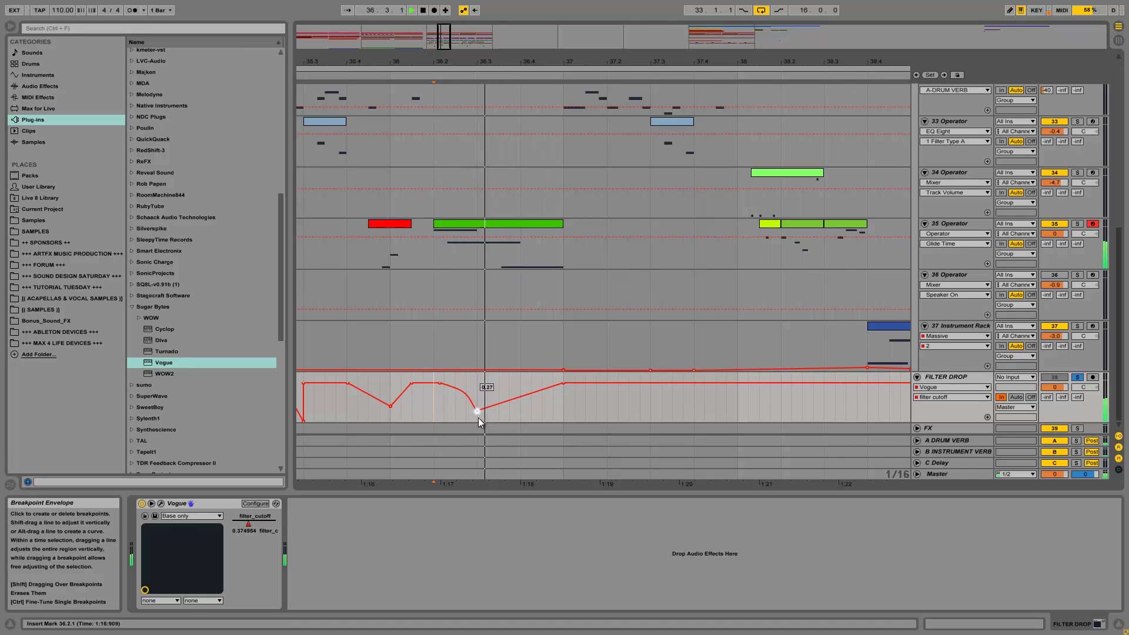
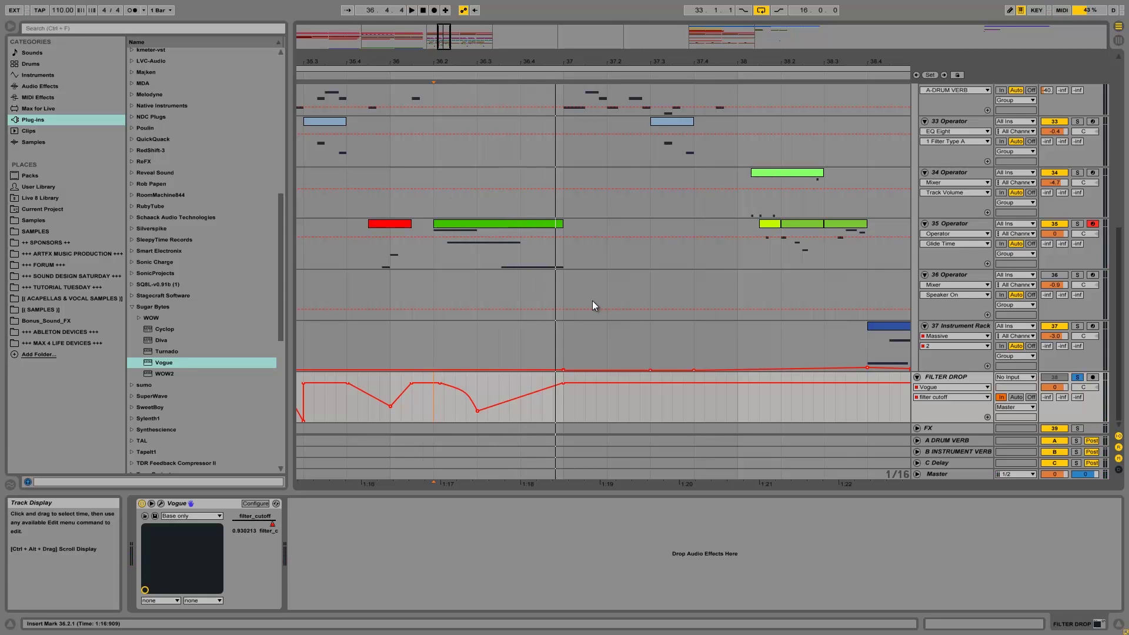
# Step: Duplicate the filter cutoff automation from 33.1.1–37.1.1 into the following four bars and play from 37.1.1
pyautogui.moveTo(554, 55); pyautogui.dragTo(547, 64)
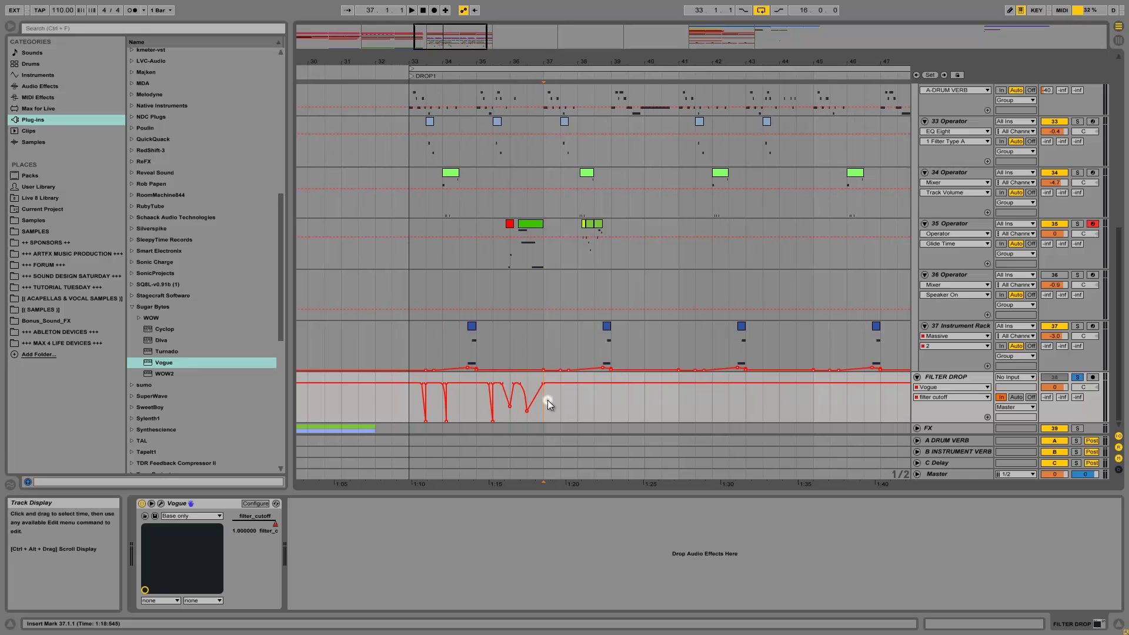
pyautogui.moveTo(548, 405); pyautogui.dragTo(411, 406)
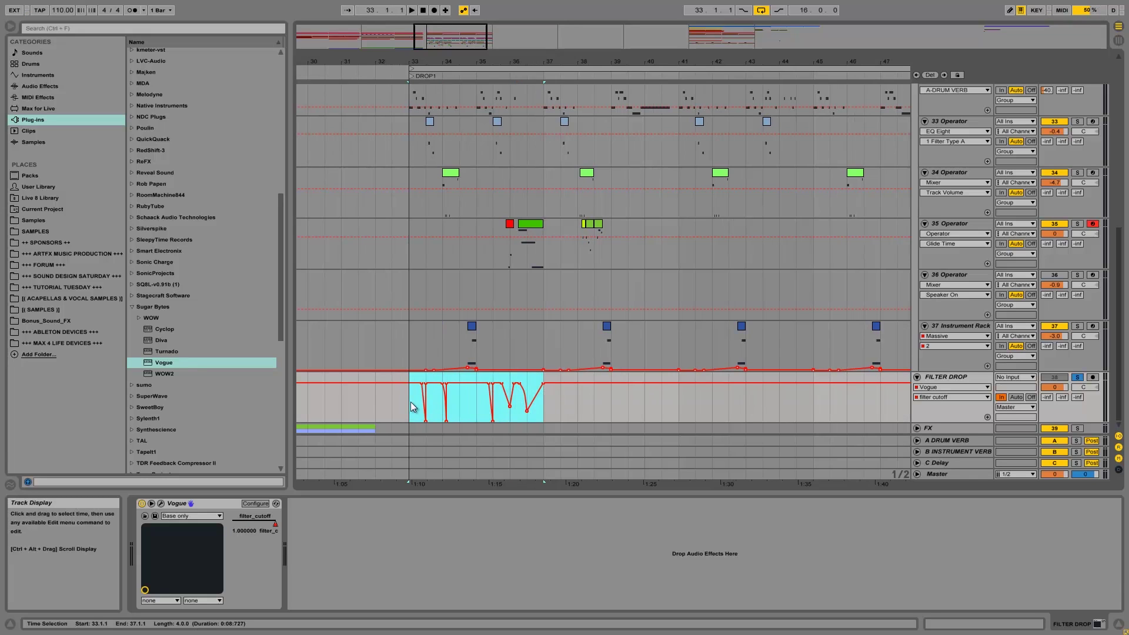
pyautogui.hotkey('ctrl', 'd')
pyautogui.click(545, 407)
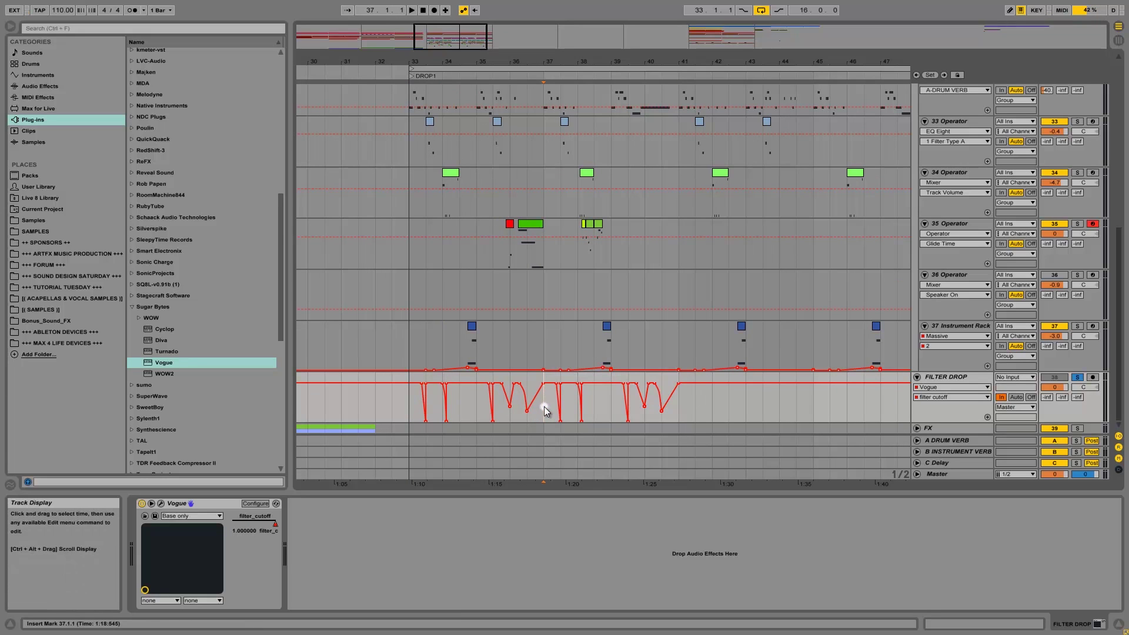
pyautogui.press('space')
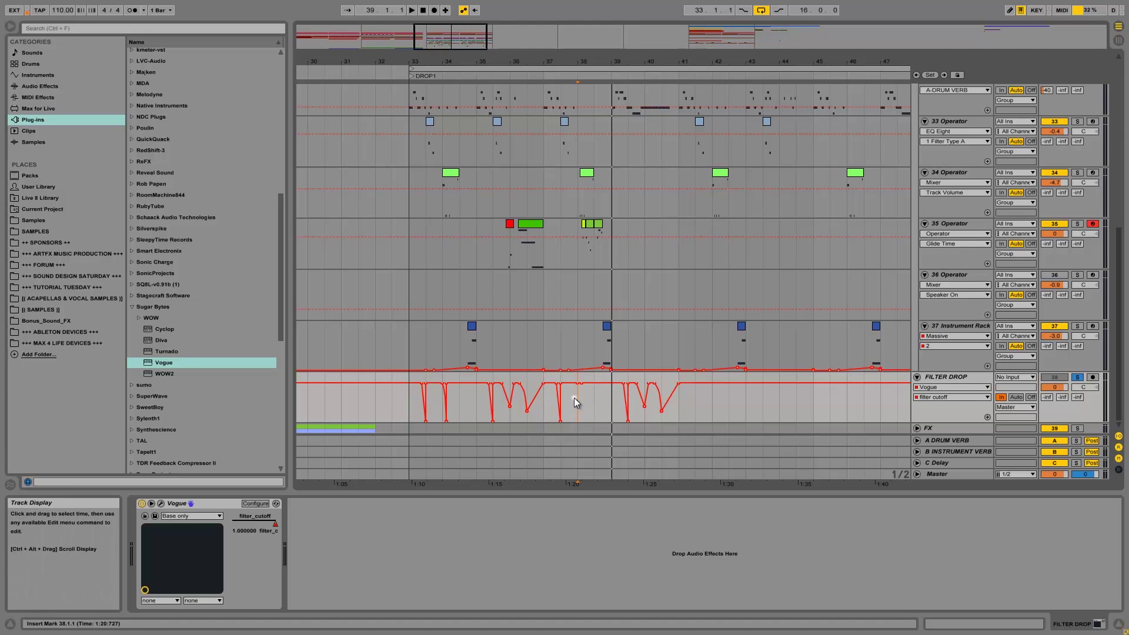
# Step: Clear the duplicated cutoff dip around 38.1.1 and play from 37.3.1
pyautogui.moveTo(574, 398); pyautogui.dragTo(591, 398)
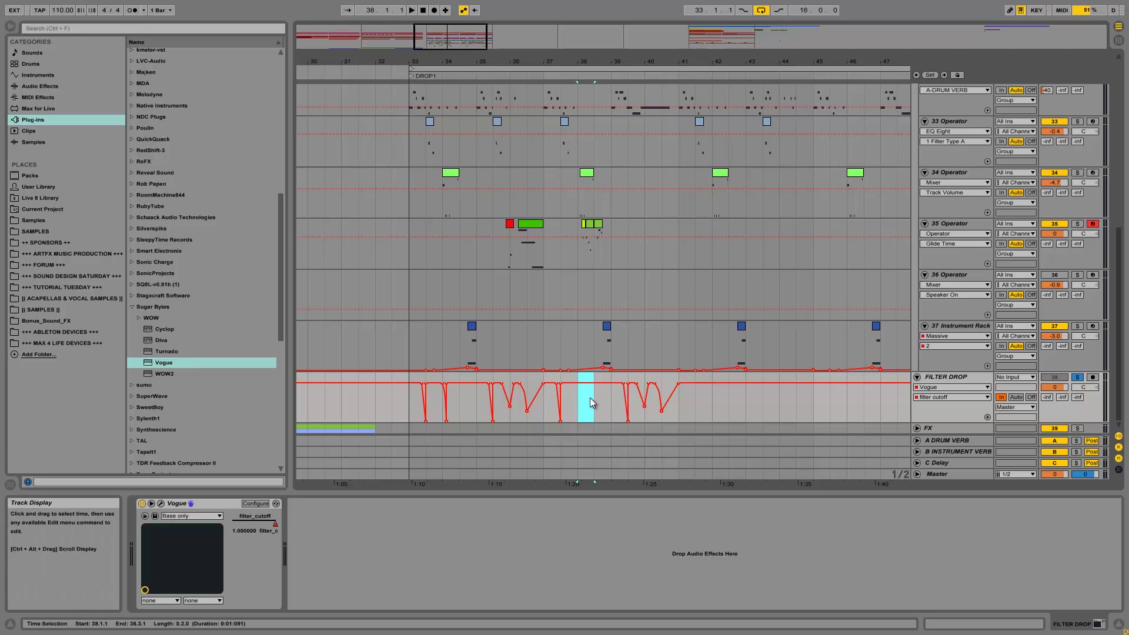
pyautogui.click(565, 398)
pyautogui.press('space')
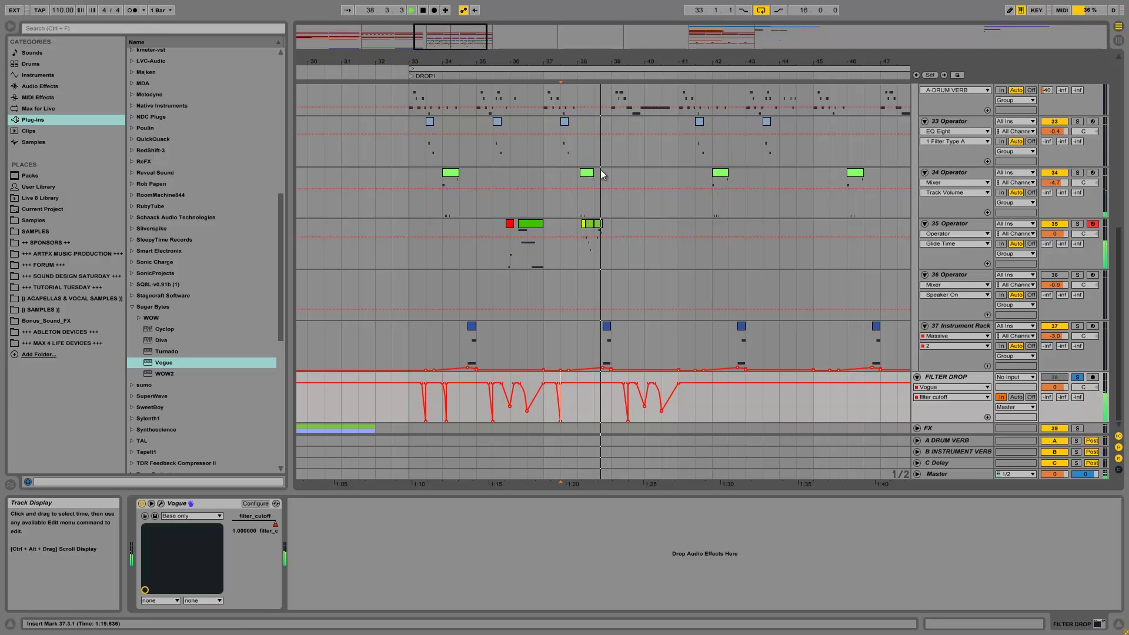
# Step: Add a sharp filter cutoff drop to minimum at 38.2.1, rising to maximum at 38.3.1, and play from 38.1.1
pyautogui.moveTo(594, 47); pyautogui.dragTo(574, 352)
pyautogui.moveTo(563, 401); pyautogui.dragTo(594, 425)
pyautogui.click(590, 421)
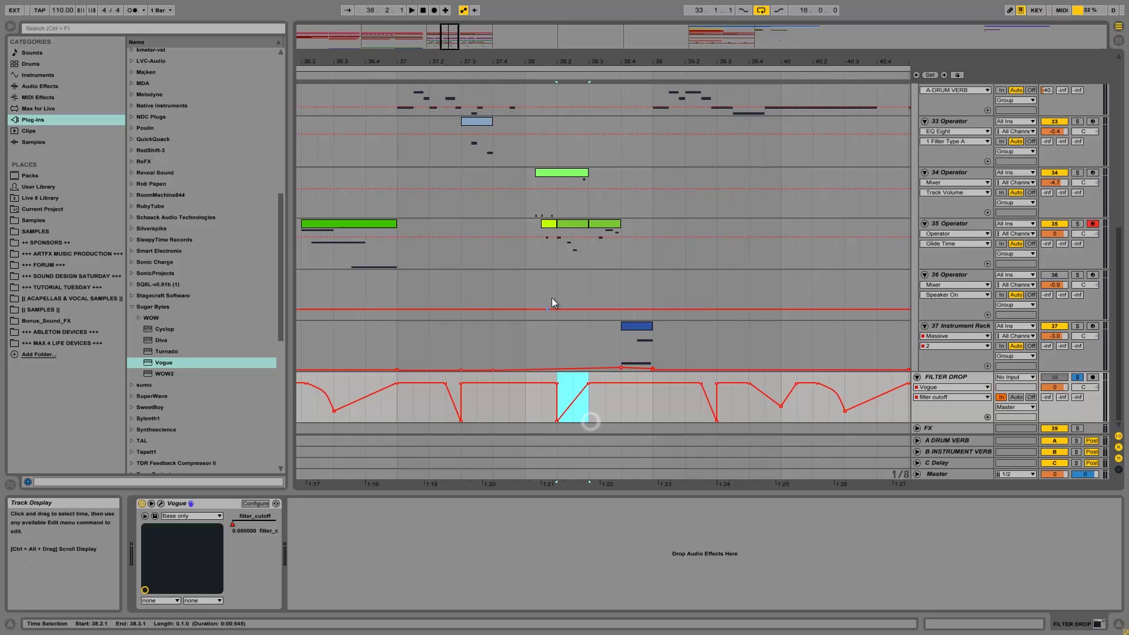
pyautogui.click(525, 252)
pyautogui.press('space')
# Step: Bend the cutoff rise between 38.2.1 and 38.3.1 into a fast-rising curve and play it from 38.1.1
pyautogui.keyDown('alt'); pyautogui.moveTo(576, 409); pyautogui.dragTo(574, 405); pyautogui.keyUp('alt')
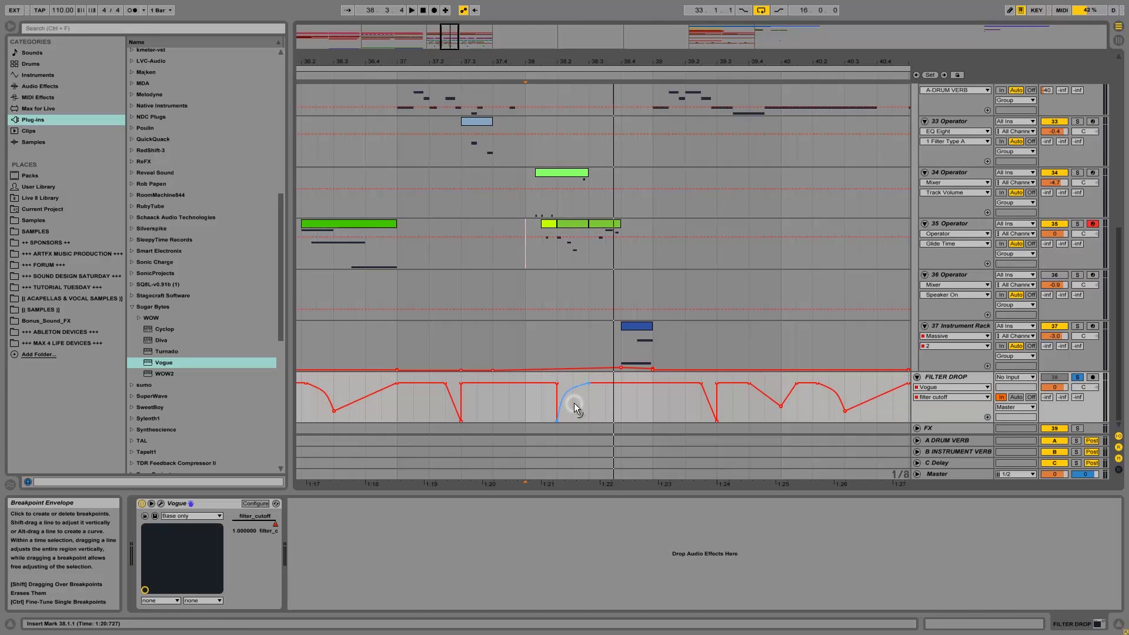
pyautogui.press('space')
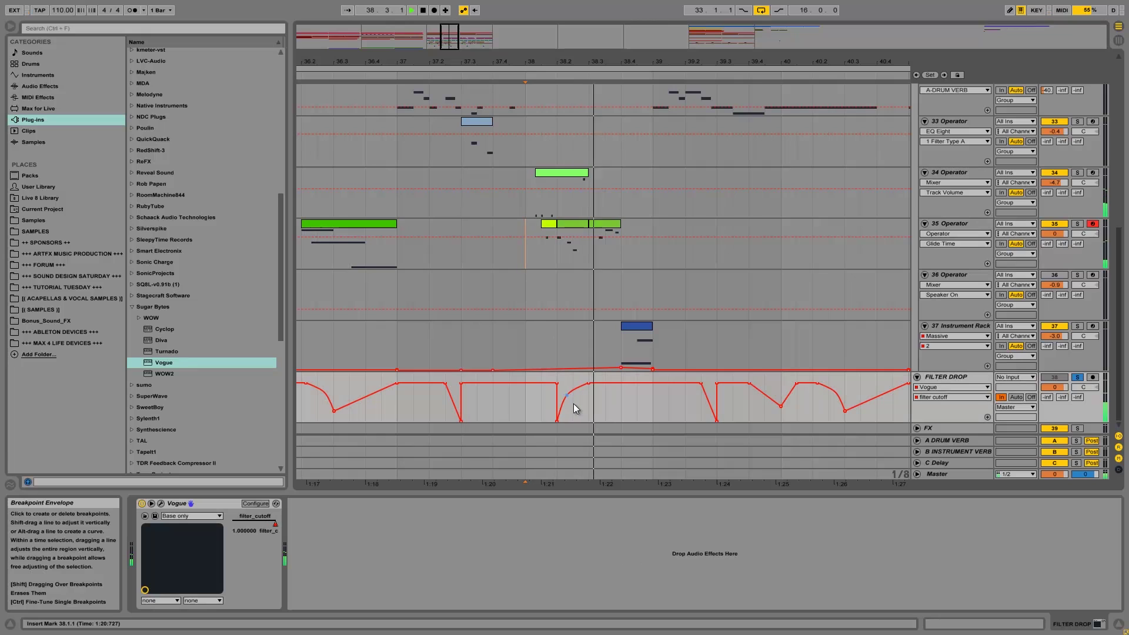
pyautogui.press('space')
pyautogui.press('space')
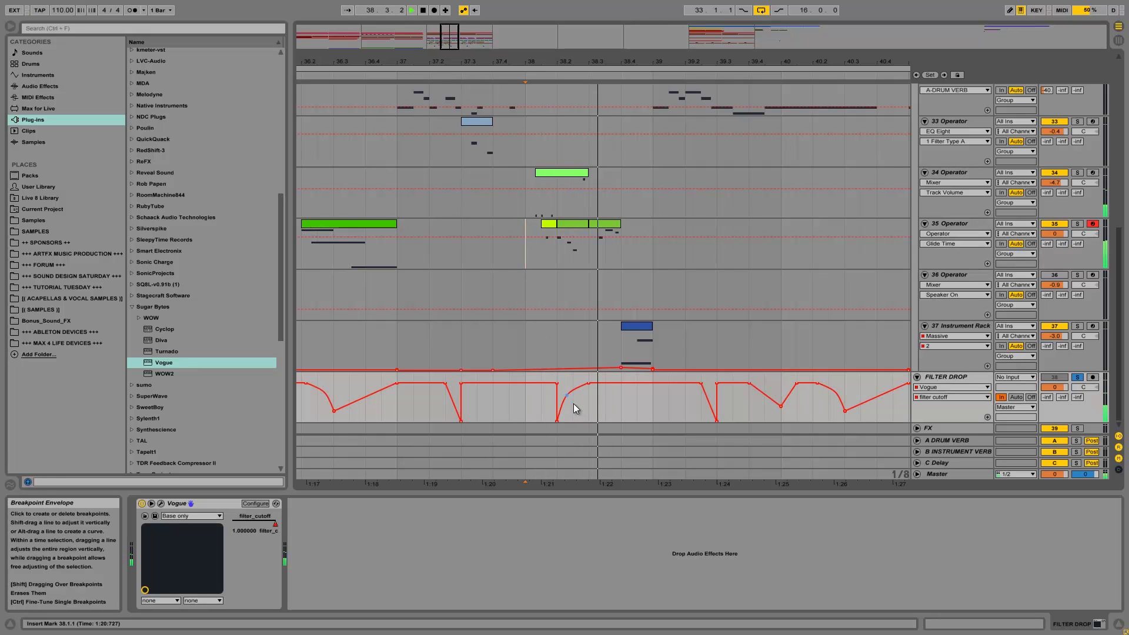
pyautogui.press('space')
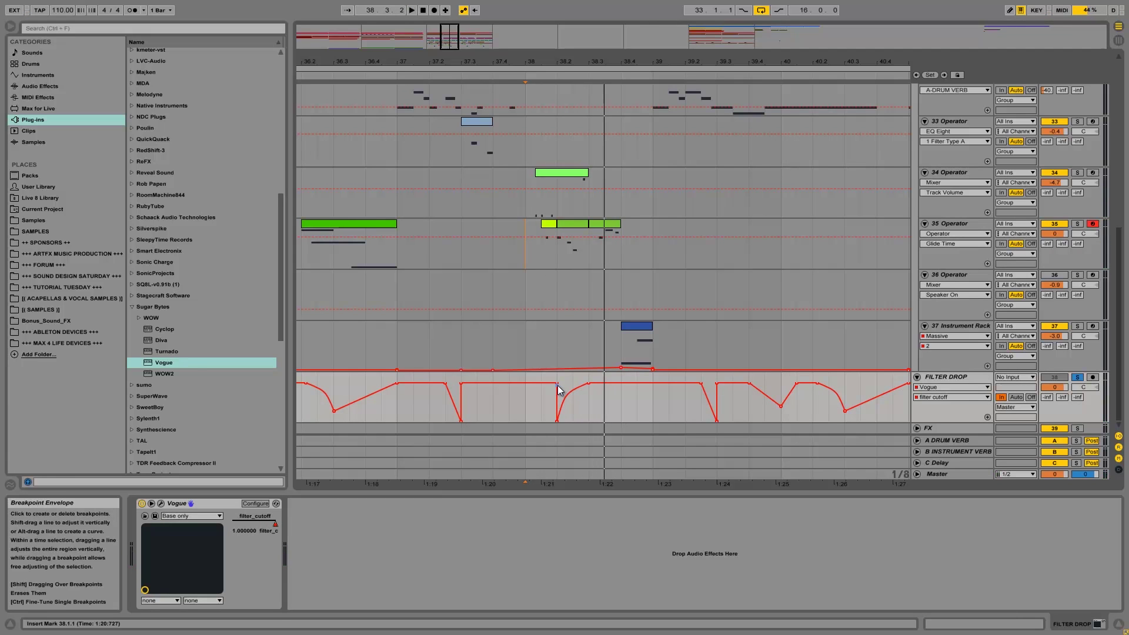
# Step: Try starting the cutoff drop earlier at about 38.1.3 with a curved descent to 38.2.1, and play it
pyautogui.moveTo(558, 387); pyautogui.dragTo(559, 390)
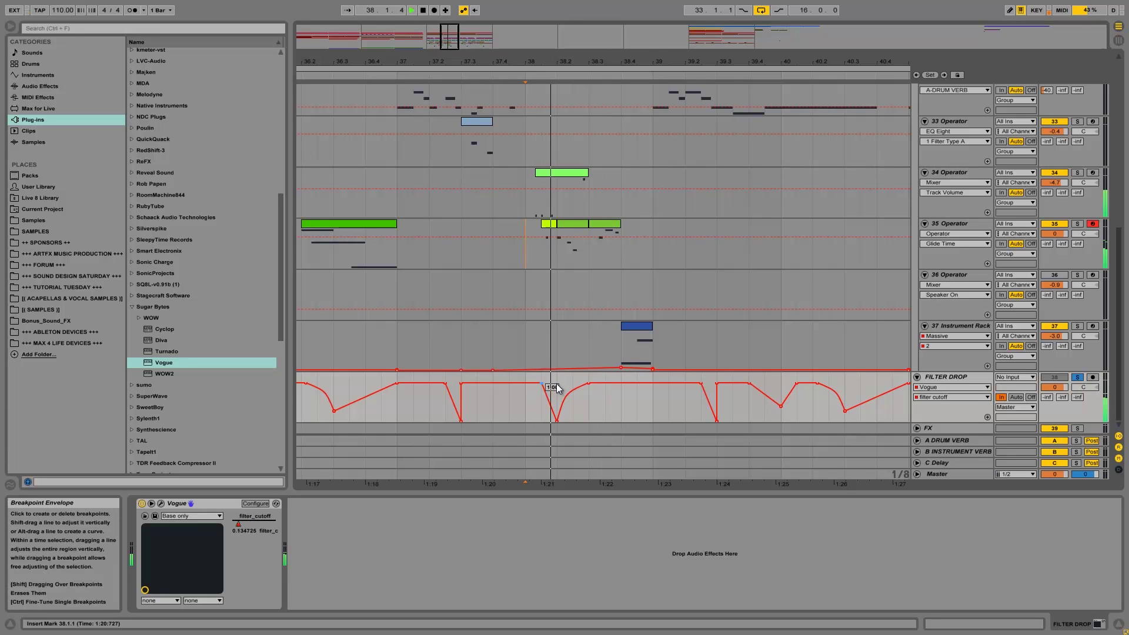
pyautogui.press('space')
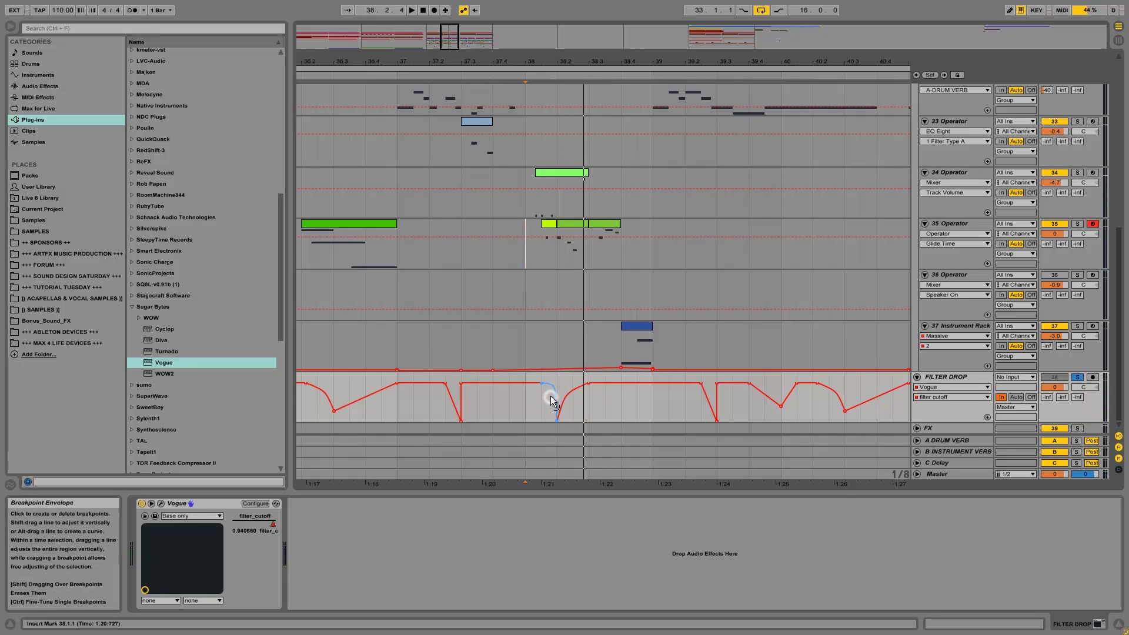
pyautogui.press('space')
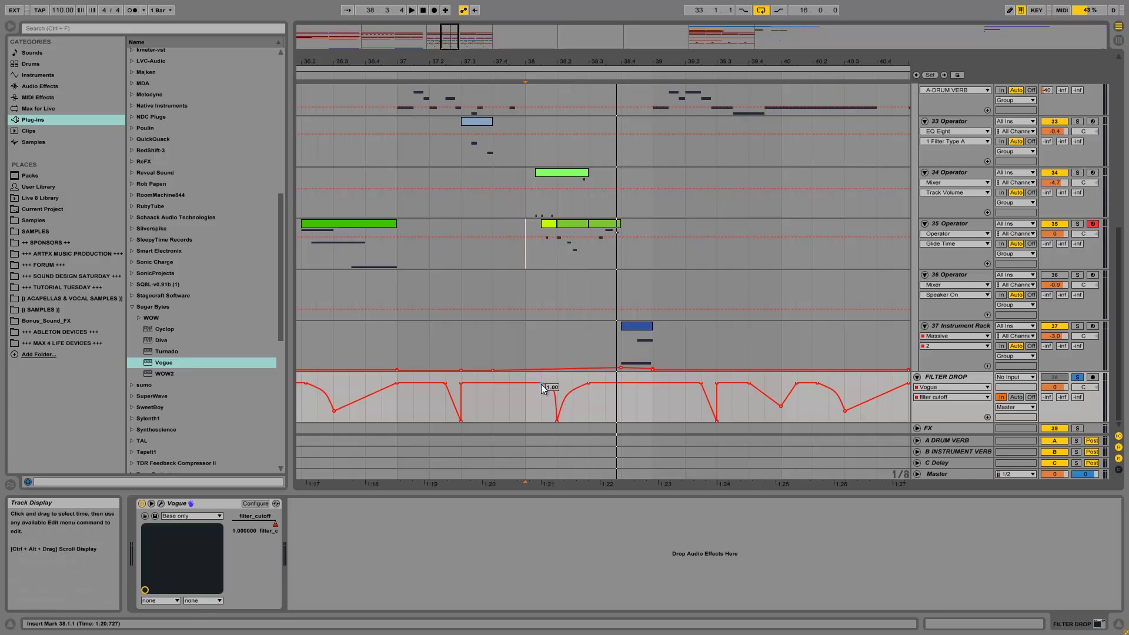
pyautogui.press('space')
# Step: Make the cutoff drop abrupt at 38.2.1, raise its low point to nearly half the range, reshape the curved rise, and play
pyautogui.moveTo(541, 384); pyautogui.dragTo(556, 404)
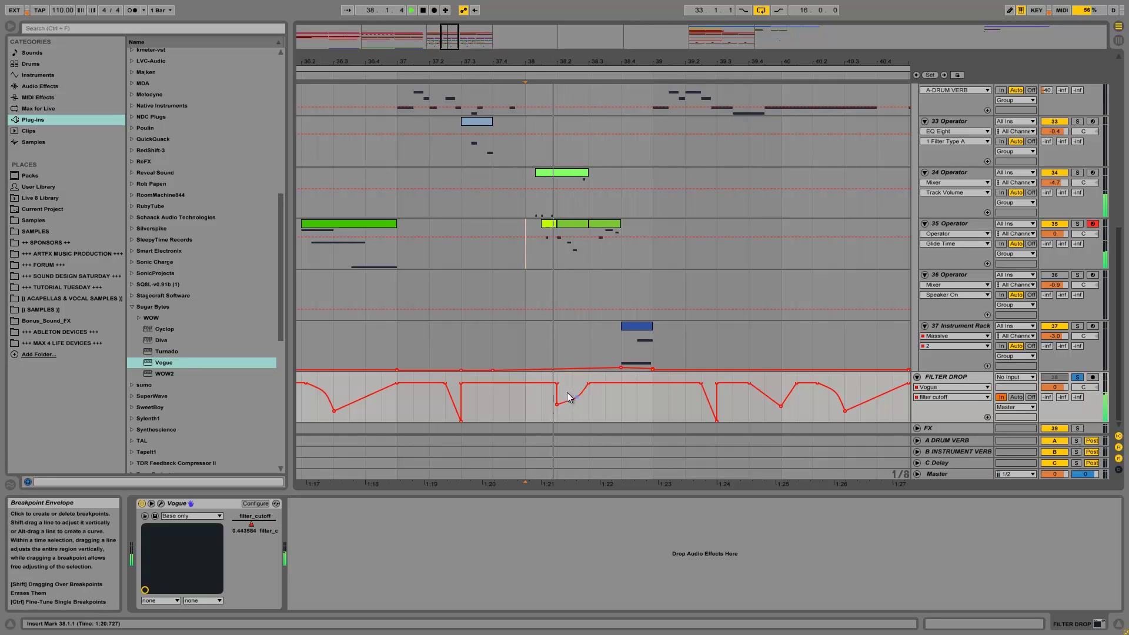
pyautogui.click(576, 397)
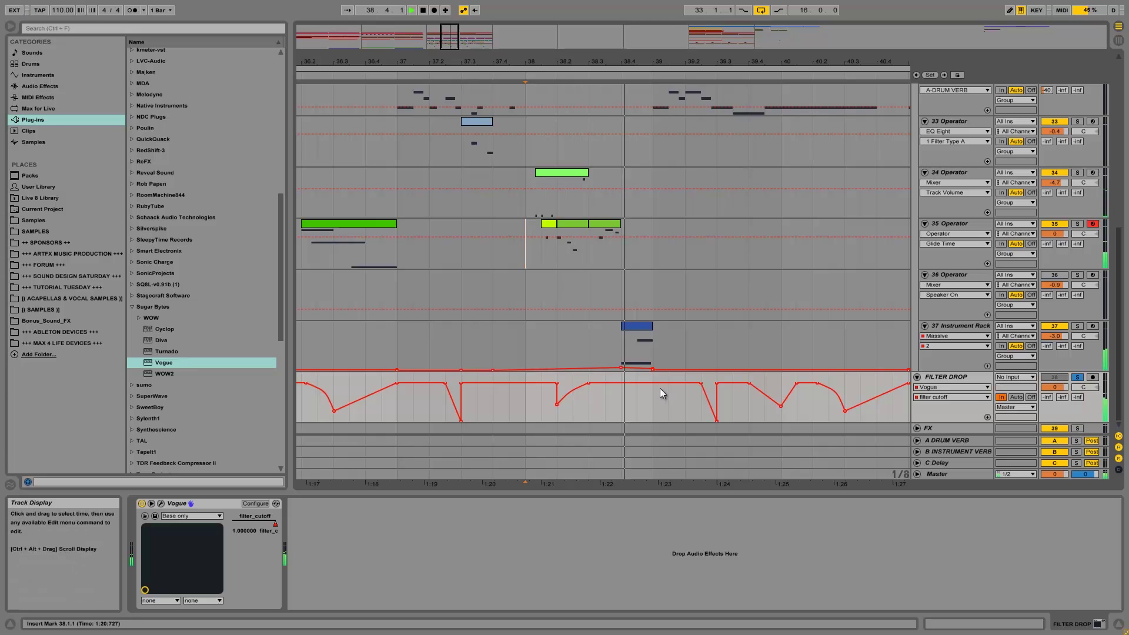
pyautogui.press('space')
# Step: Lower the filter cutoff between 38.4.1 and 39.1.1 to 0.27 and play it
pyautogui.moveTo(622, 398); pyautogui.dragTo(651, 396)
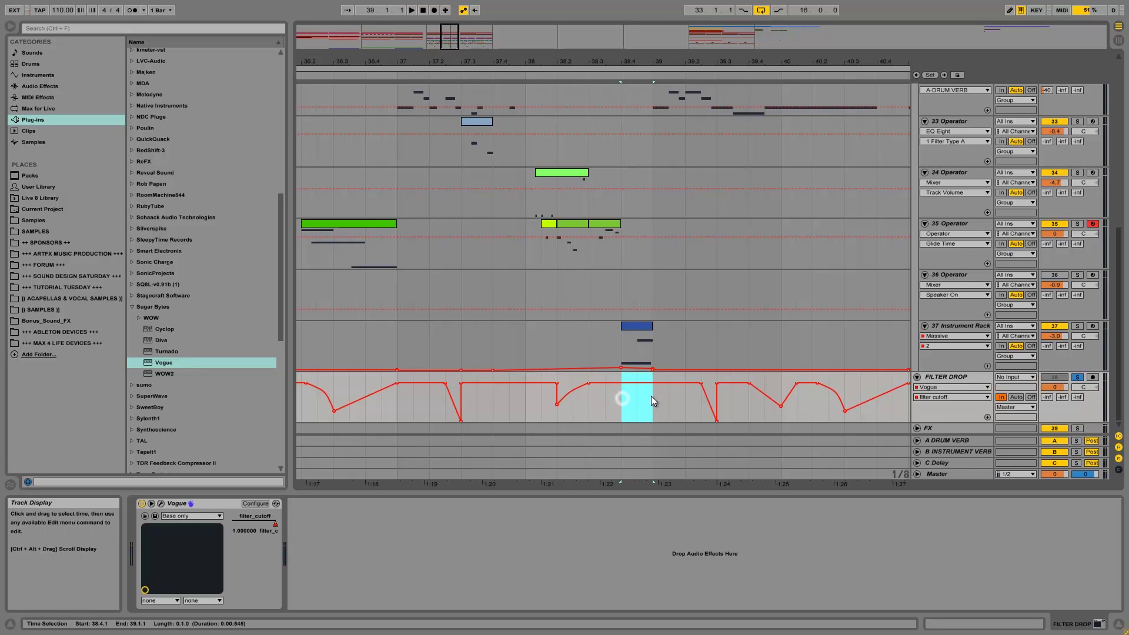
pyautogui.press('Delete')
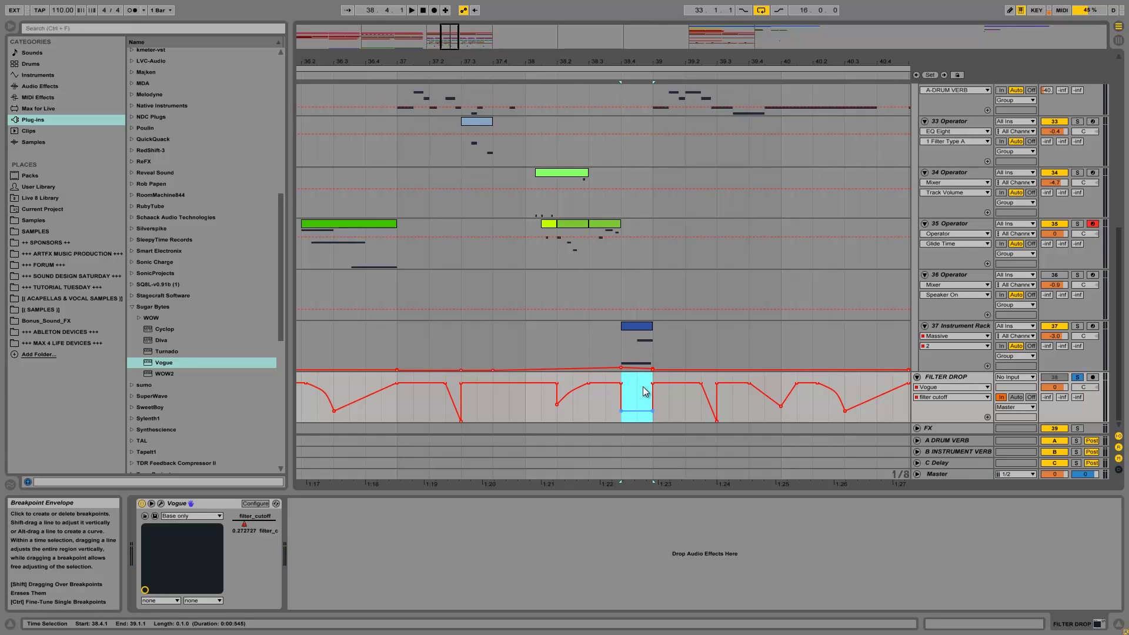
pyautogui.click(652, 407)
pyautogui.press('space')
# Step: Reshape the lowered section into a sharp drop at 38.4.1 rising straight to maximum at 39.1.1, and play from 38.4.1
pyautogui.moveTo(633, 394); pyautogui.dragTo(620, 416)
pyautogui.click(637, 415)
pyautogui.press('space')
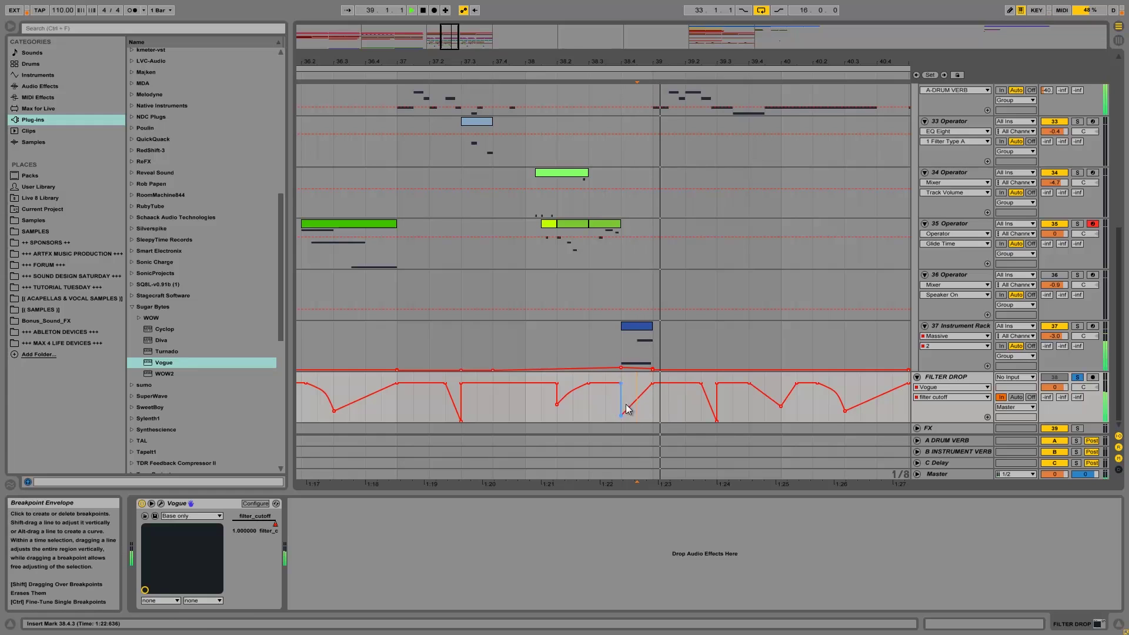
pyautogui.click(626, 345)
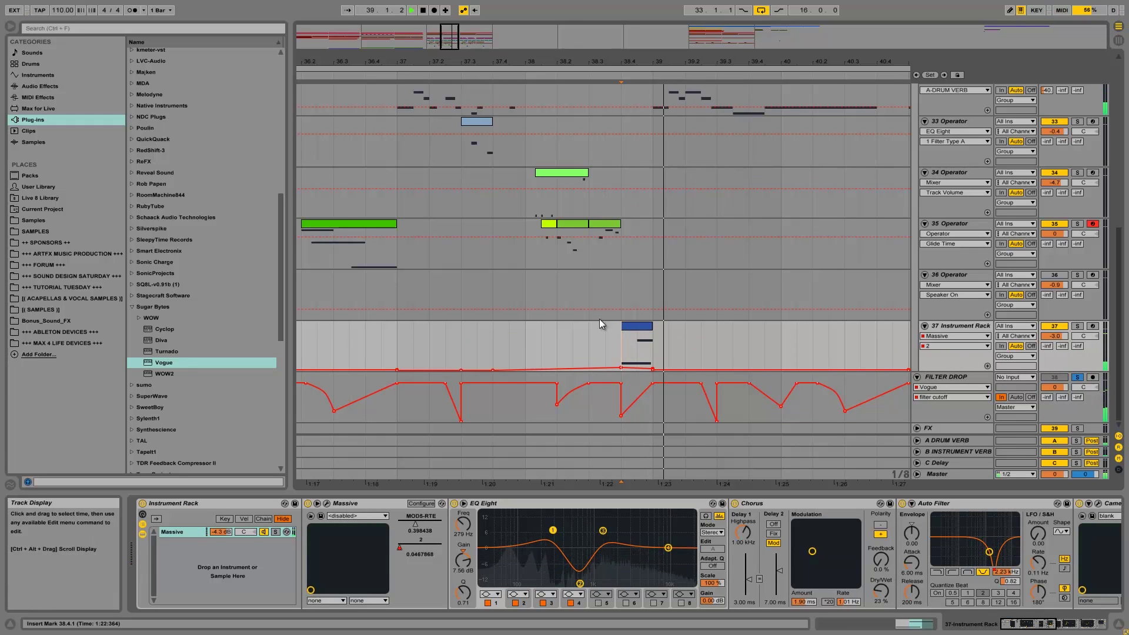
# Step: Try removing the cutoff low point at 38.4.1, undo the removal, and play from 38.1.1
pyautogui.click(620, 414)
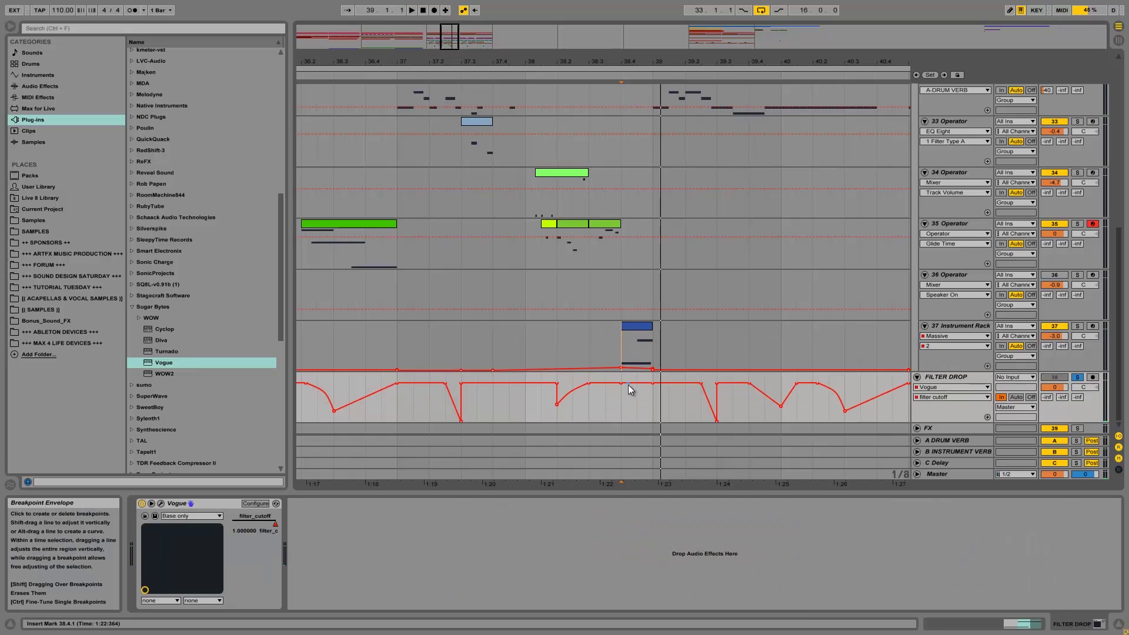
pyautogui.hotkey('ctrl', 'z')
pyautogui.click(519, 342)
pyautogui.press('space')
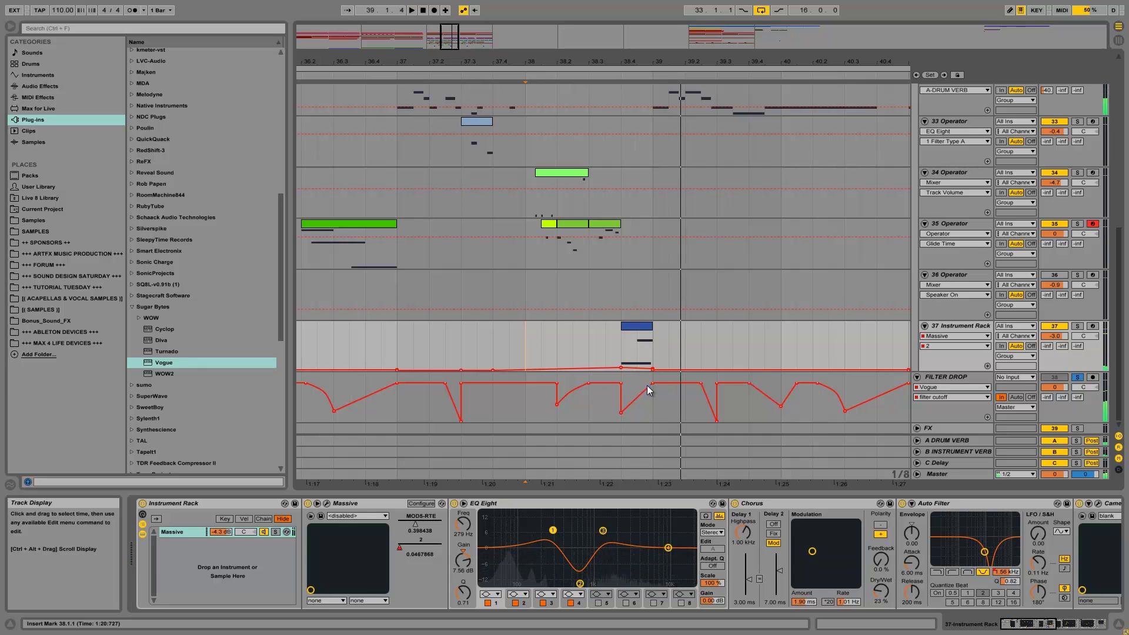
# Step: Move the start of the 38.4.1 cutoff drop back to about 38.3.3 and play from 38.3.1
pyautogui.click(620, 385)
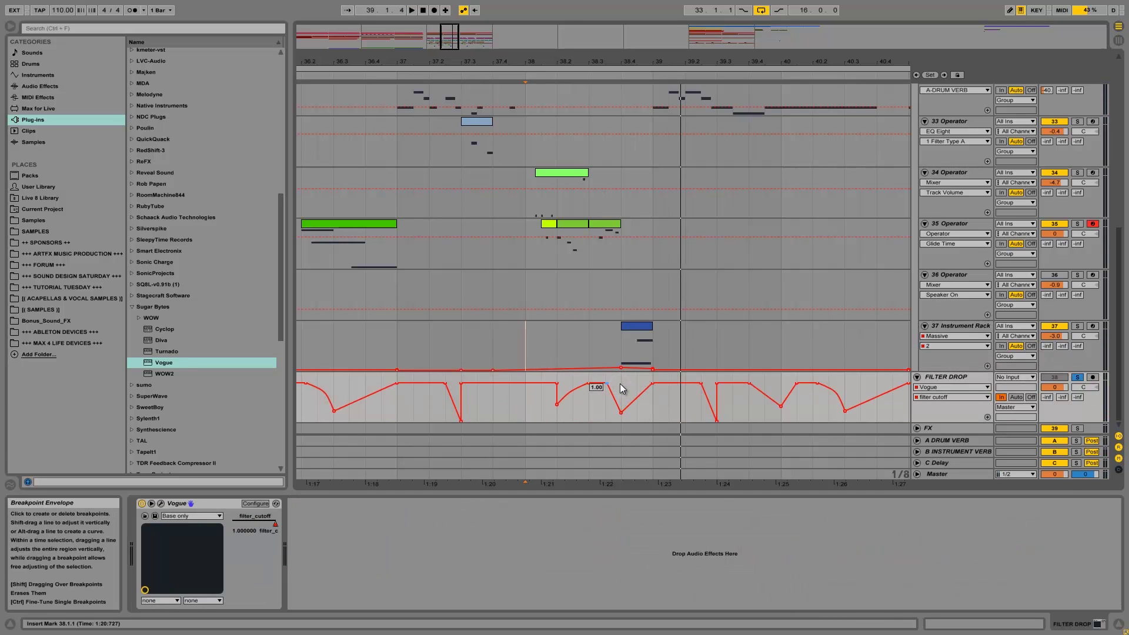
pyautogui.click(591, 374)
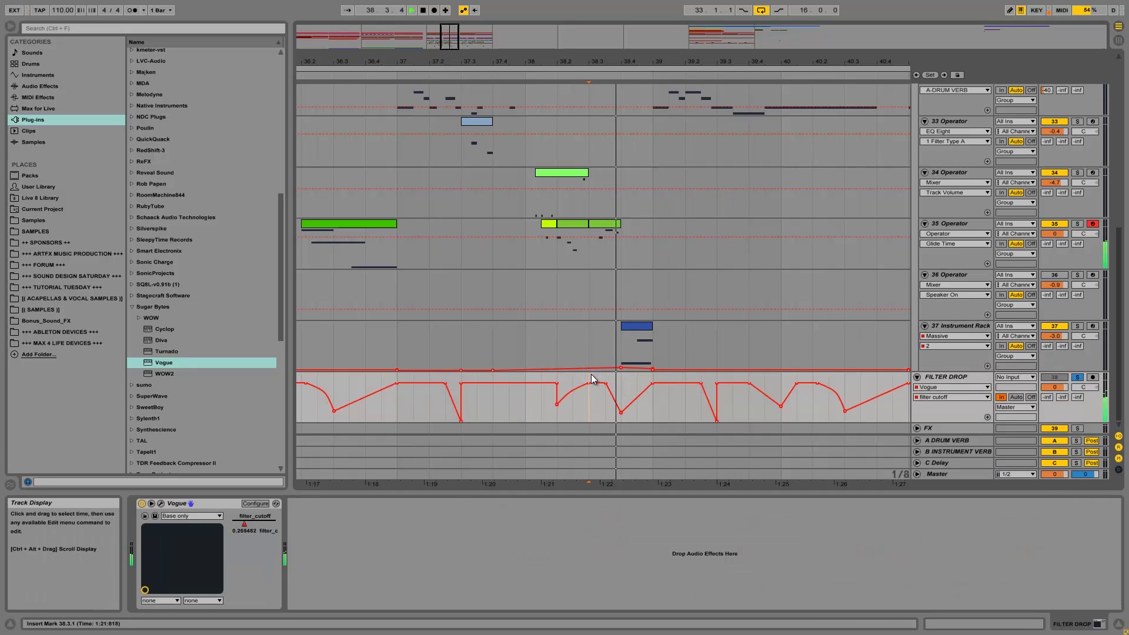
pyautogui.press('space')
pyautogui.press('space')
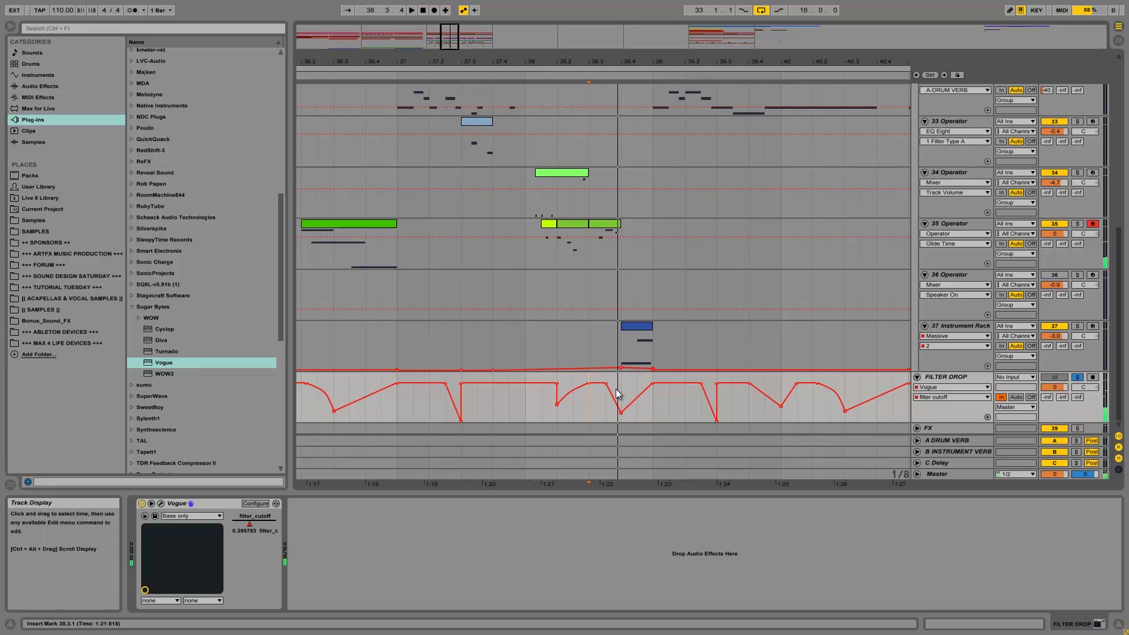
# Step: Reshape the drop to descend from 38.3.3 through a slightly lowered point at 38.4.1 to its lowest at 39.1.1, and play
pyautogui.moveTo(613, 394); pyautogui.dragTo(612, 398)
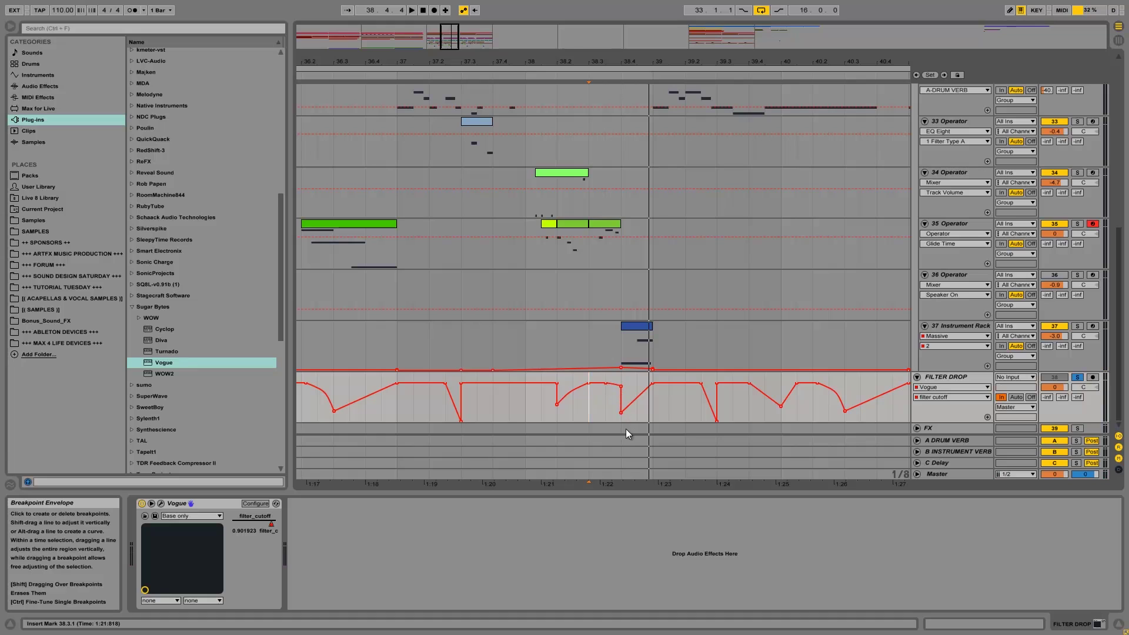
pyautogui.moveTo(623, 414); pyautogui.dragTo(642, 388)
pyautogui.press('space')
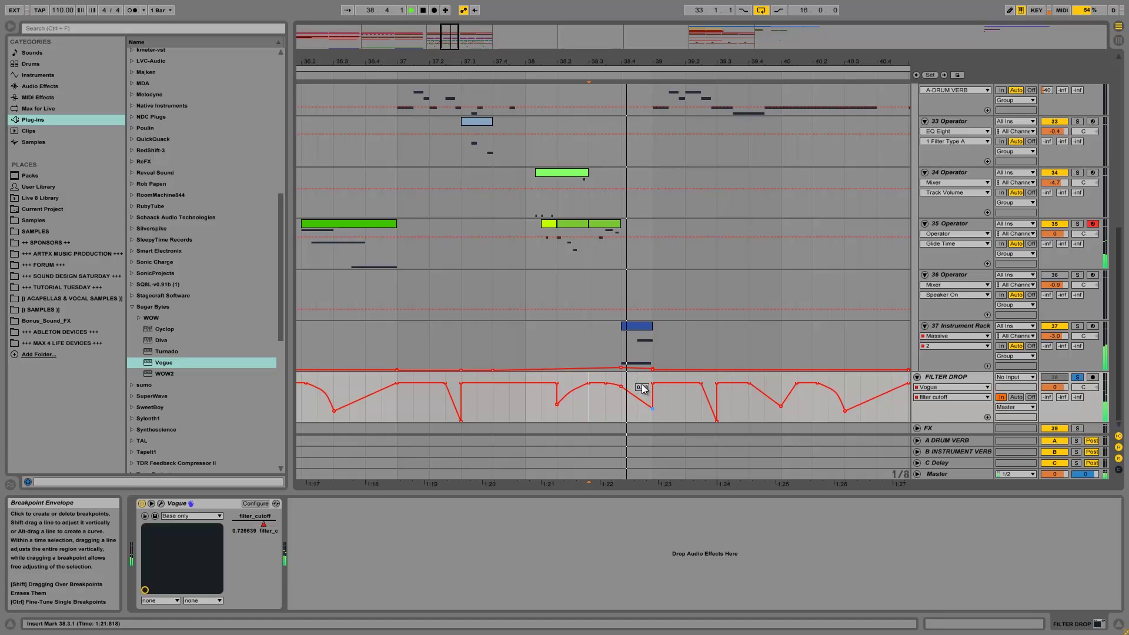
pyautogui.press('space')
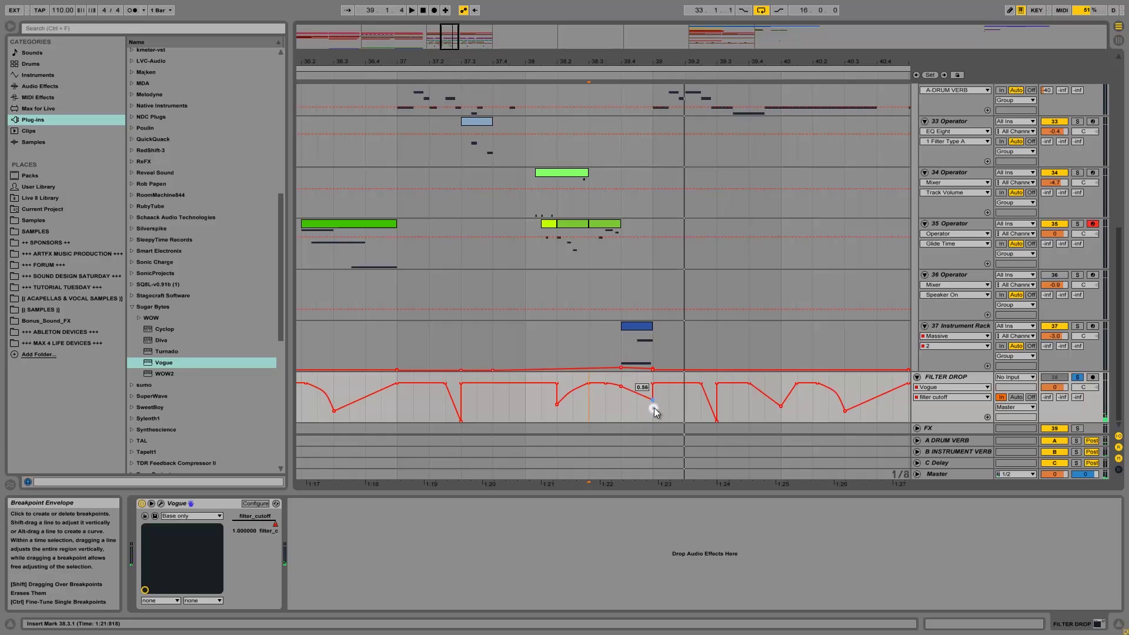
# Step: Raise the 39.1.1 cutoff point to 0.65, then flatten the descent between 38.3.3 and 39.1.1 at 1.00 and play from 38.3.1
pyautogui.moveTo(655, 407); pyautogui.dragTo(655, 399)
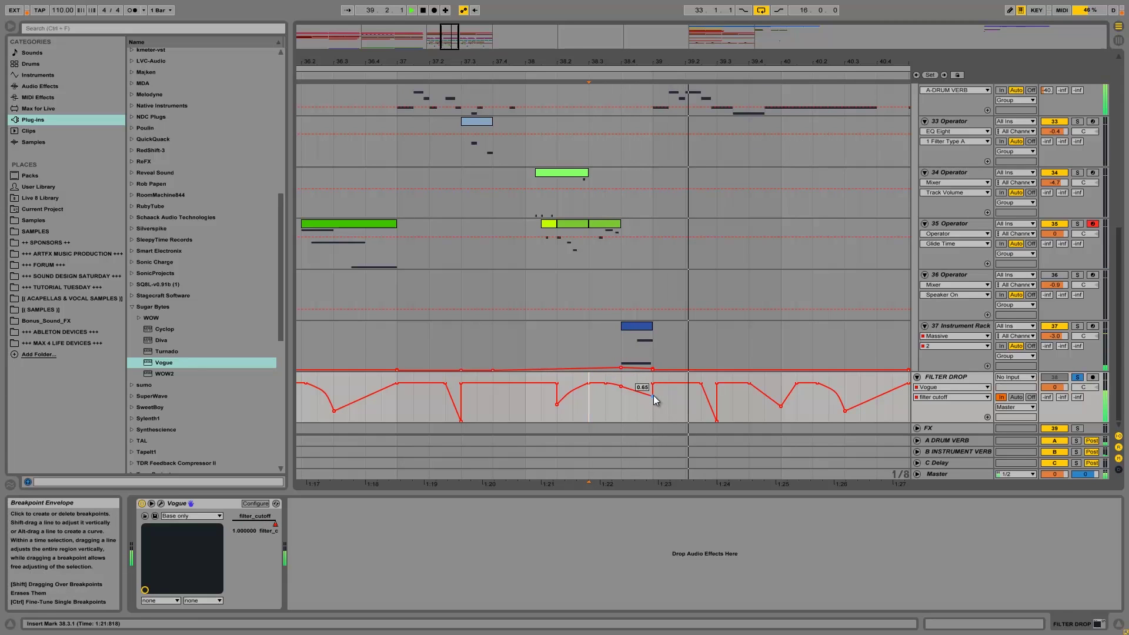
pyautogui.press('space')
pyautogui.click(654, 395)
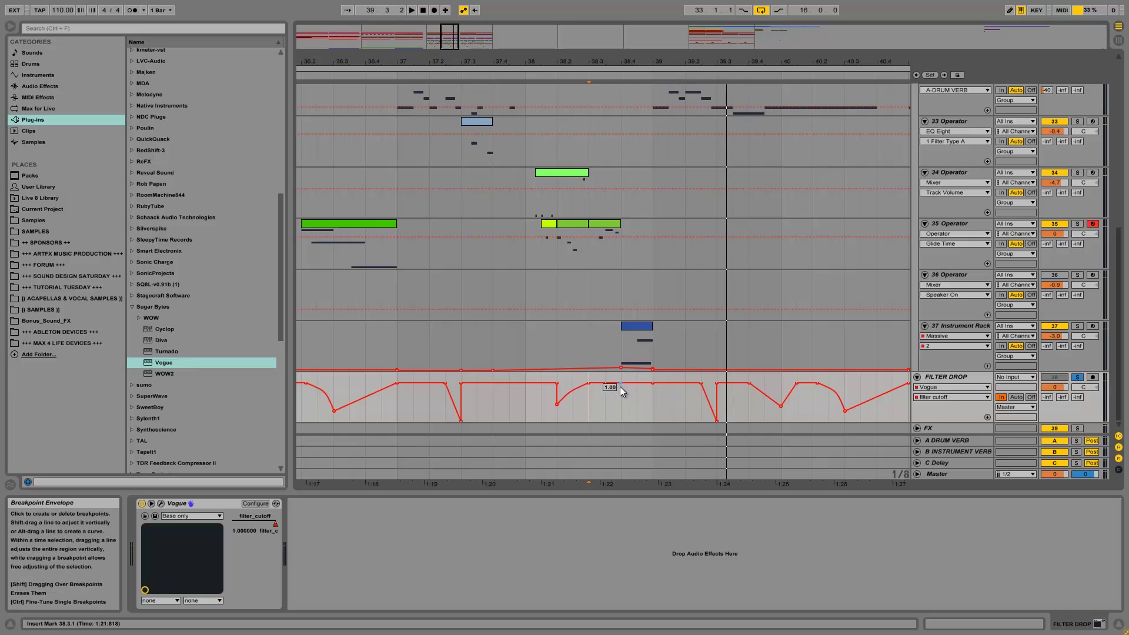
pyautogui.press('space')
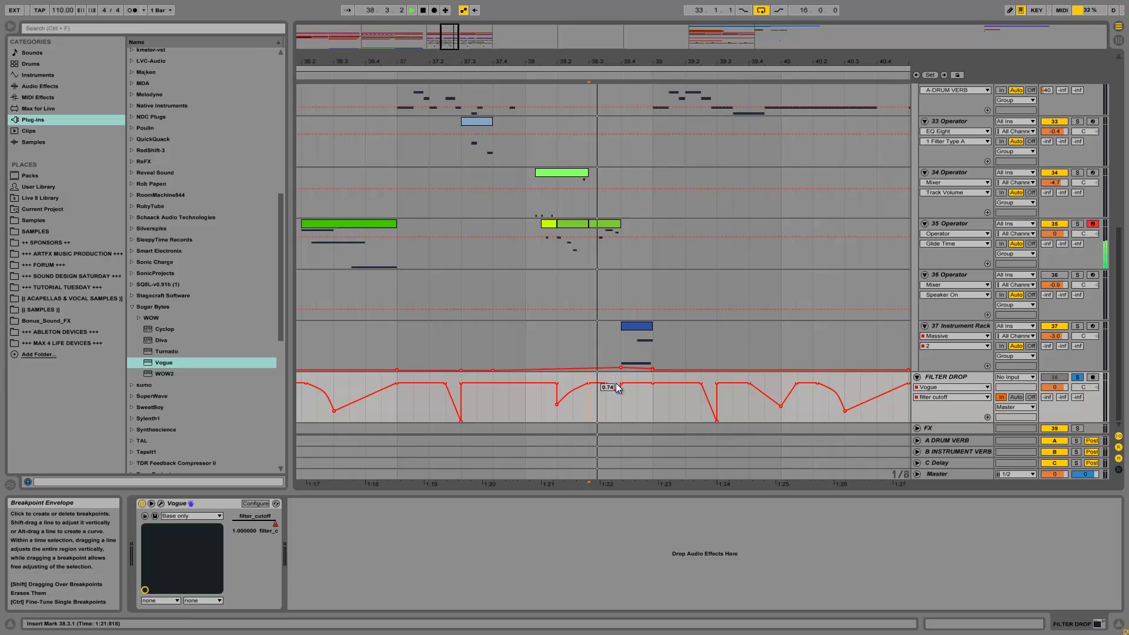
# Step: Try a sharp cutoff drop at about 38.3.3 with a curved recovery, then remove it and stop playback
pyautogui.moveTo(612, 386)
pyautogui.mouseDown()
pyautogui.moveTo(614, 416)
pyautogui.moveTo(607, 407)
pyautogui.mouseUp()
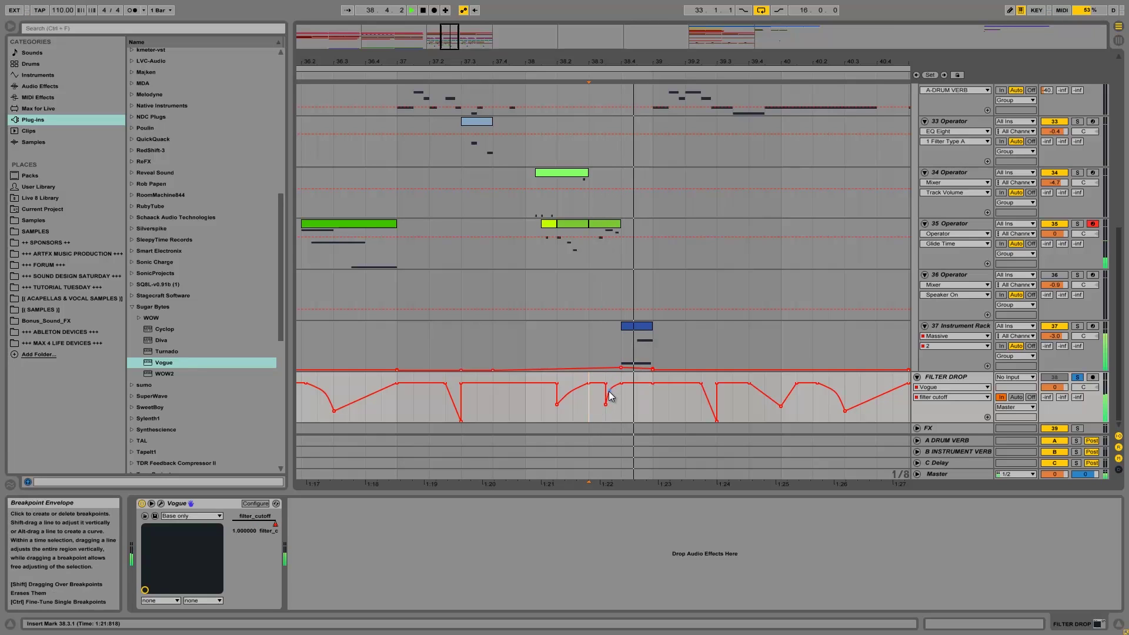
pyautogui.click(605, 405)
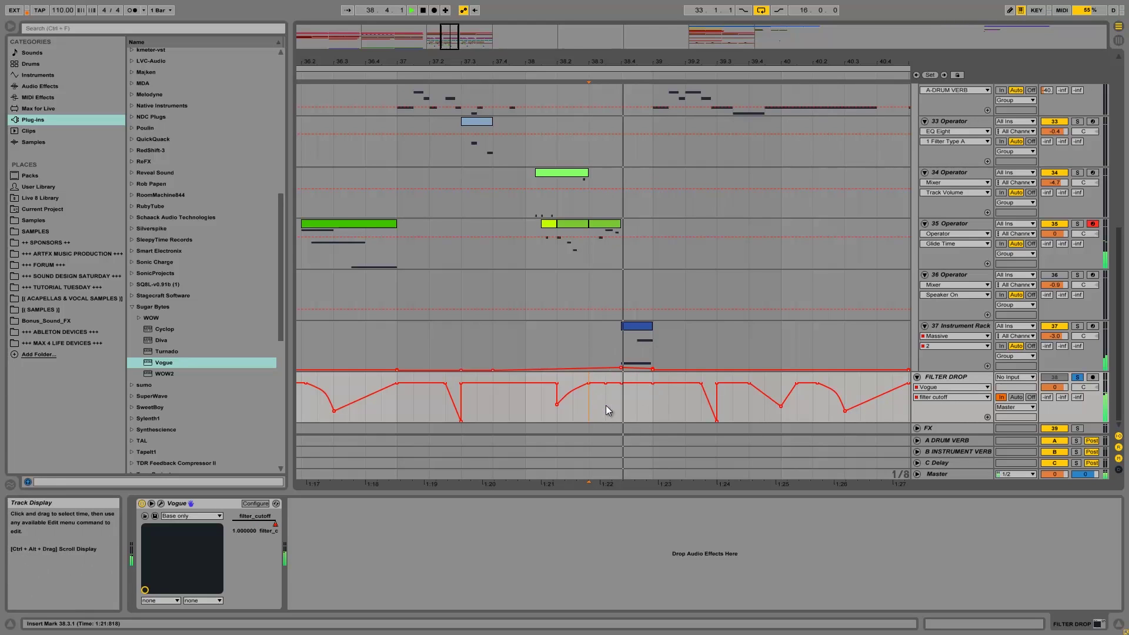
pyautogui.press('space')
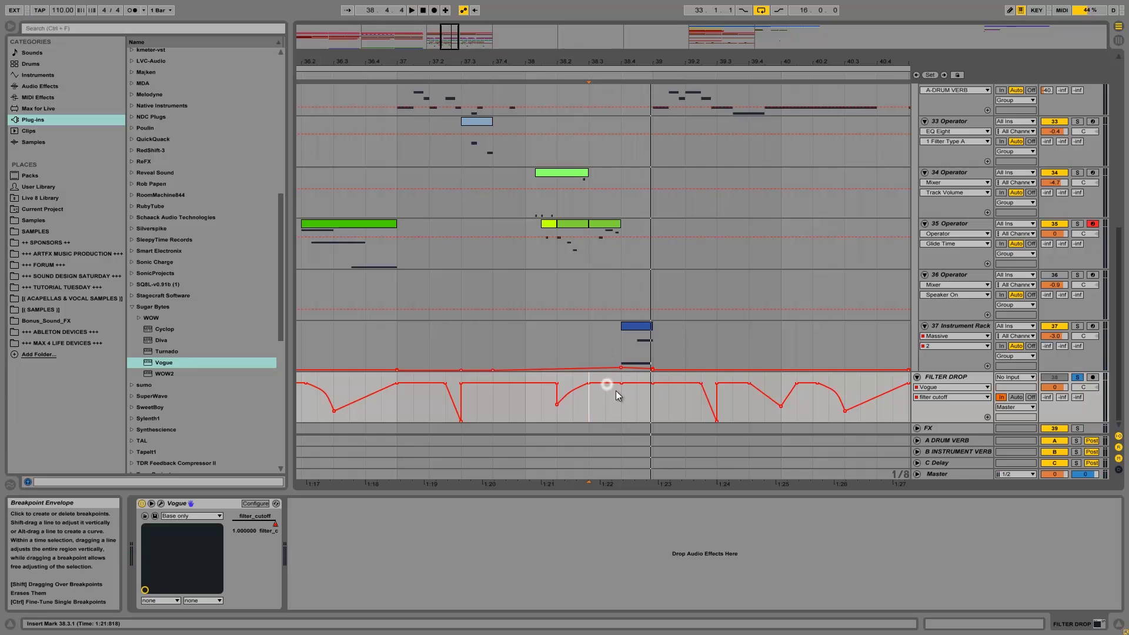
# Step: Play from 39.1.1, then remove the 40.3.1 cutoff low and let the rise from 40.1.1 reach maximum at 40.4.1
pyautogui.moveTo(621, 388)
pyautogui.moveTo(615, 59); pyautogui.dragTo(615, 56)
pyautogui.click(419, 411)
pyautogui.press('space')
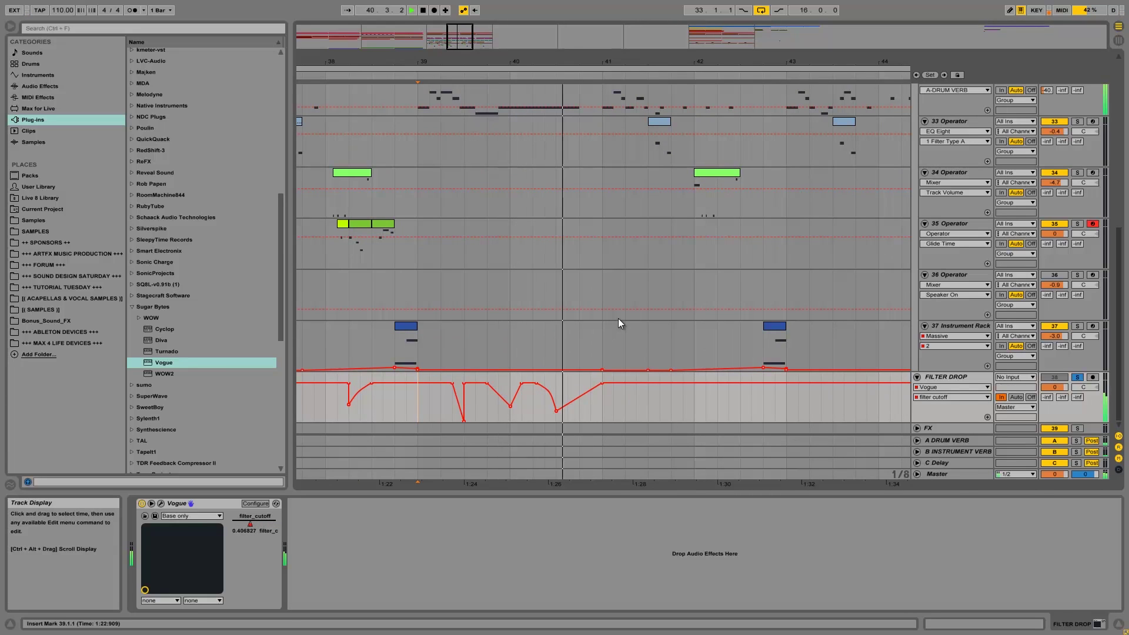
pyautogui.press('space')
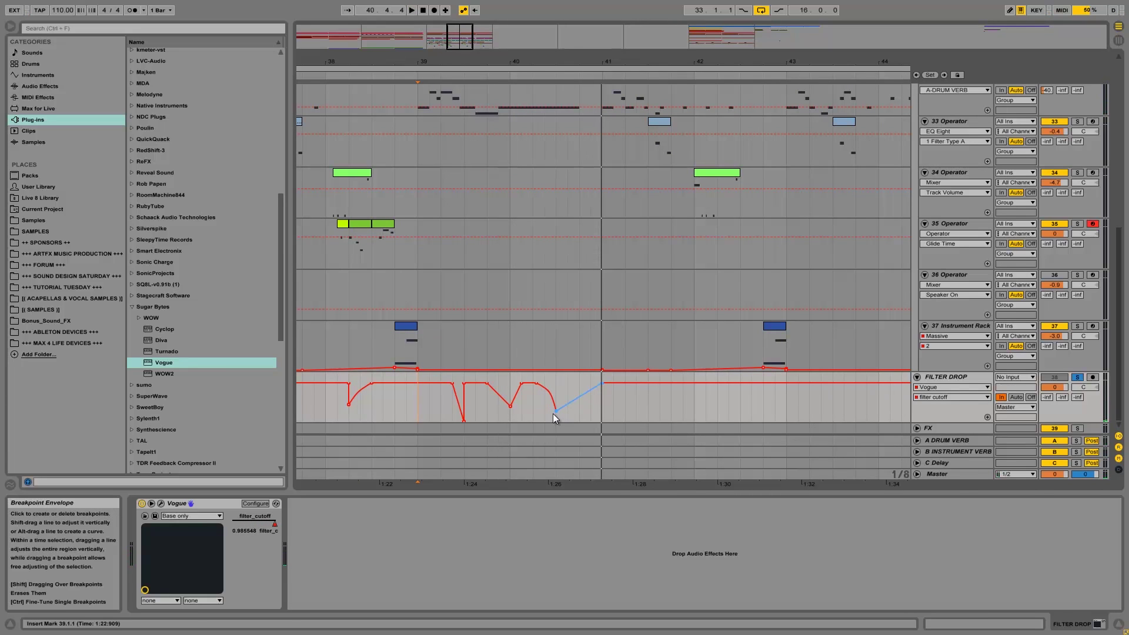
pyautogui.click(555, 410)
pyautogui.moveTo(522, 383); pyautogui.dragTo(579, 383)
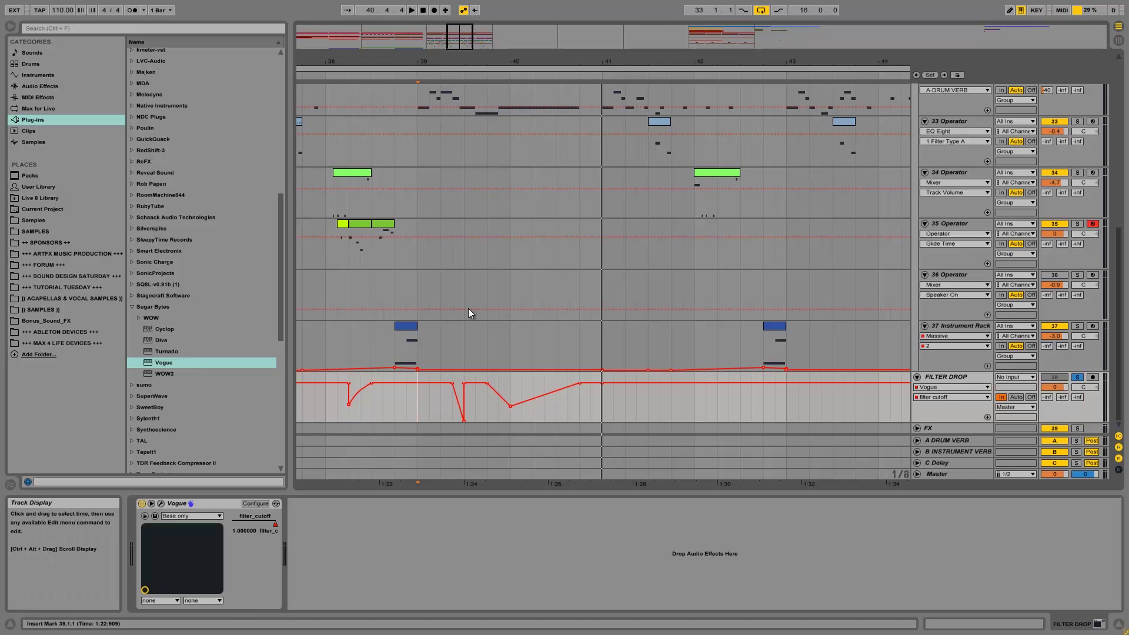
# Step: Try sloping the recovery after the 39.3.1 drop up to maximum at 39.3.3, play from 39.1.1, and undo the slope
pyautogui.click(464, 344)
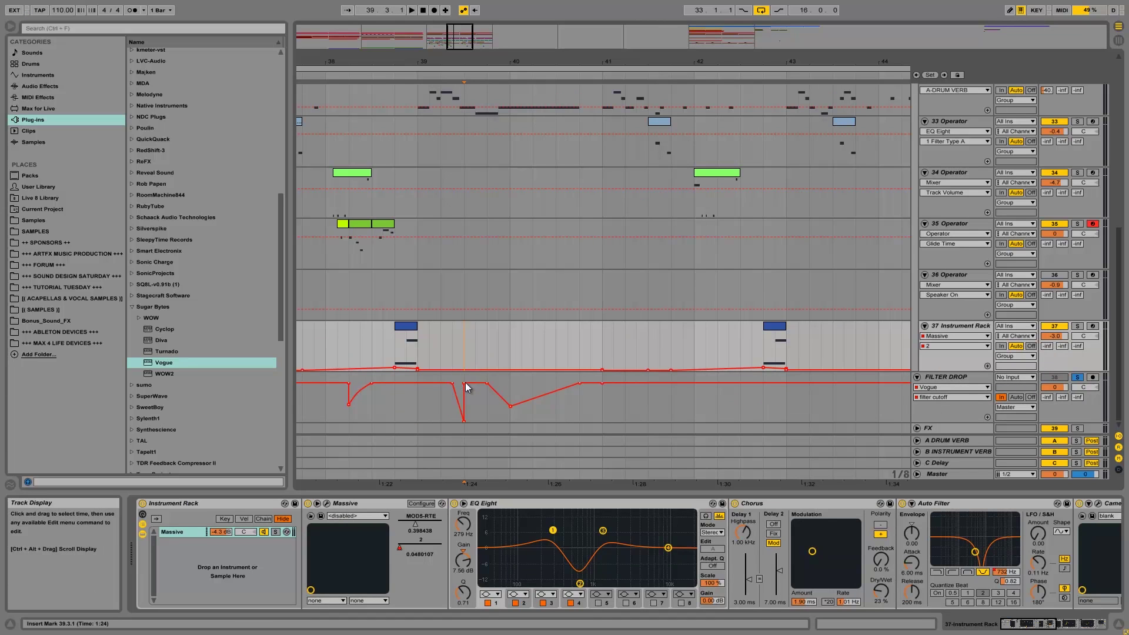
pyautogui.click(465, 383)
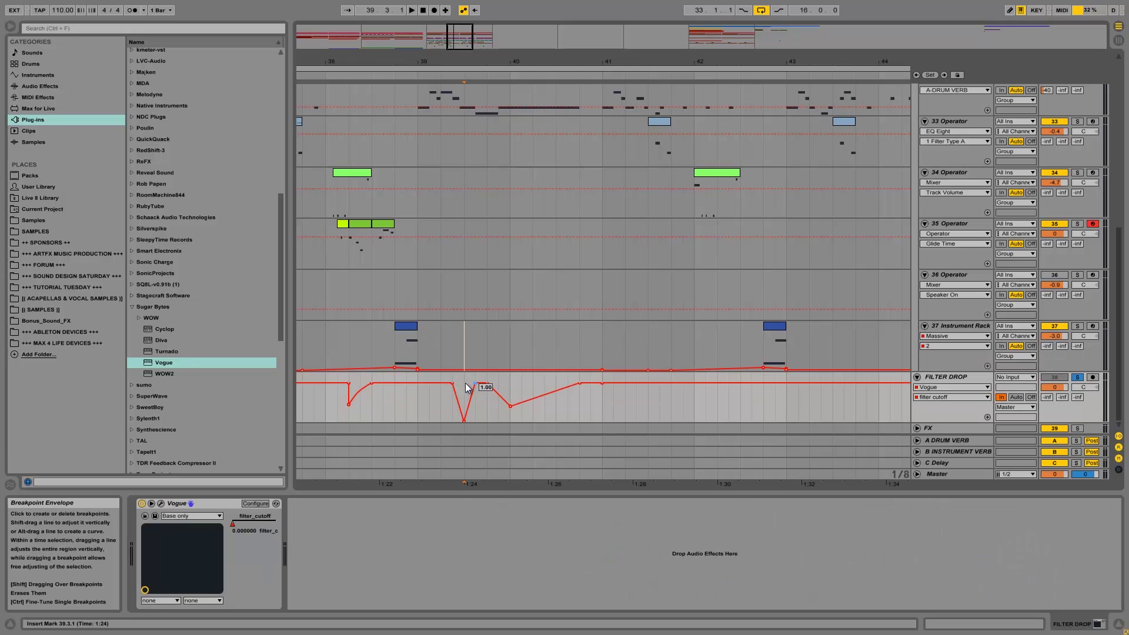
pyautogui.click(415, 397)
pyautogui.press('space')
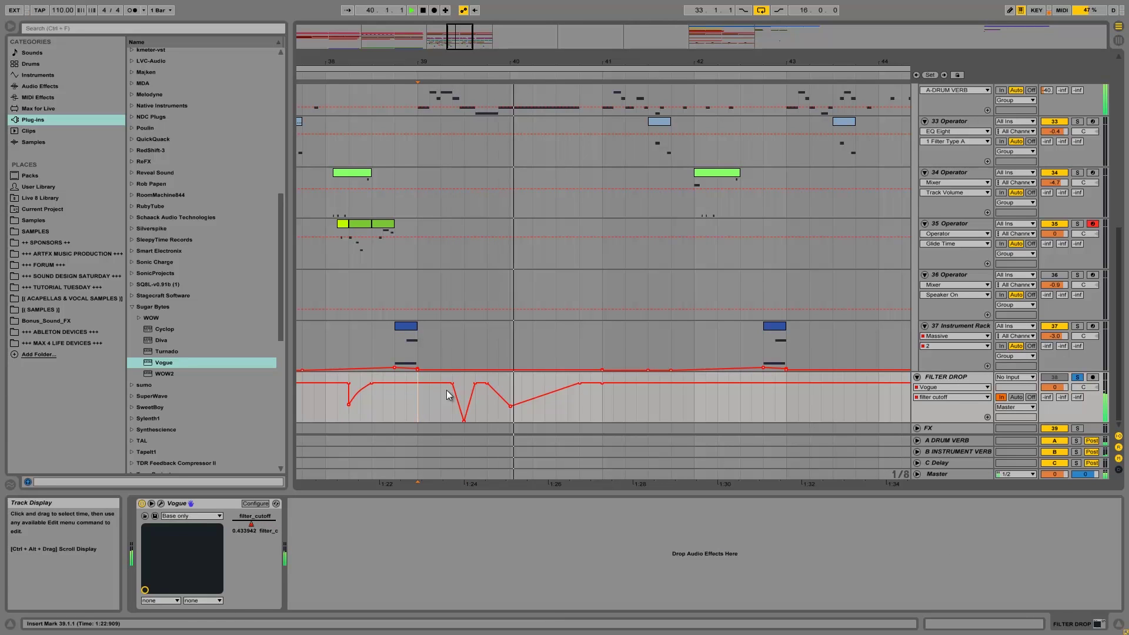
pyautogui.click(488, 383)
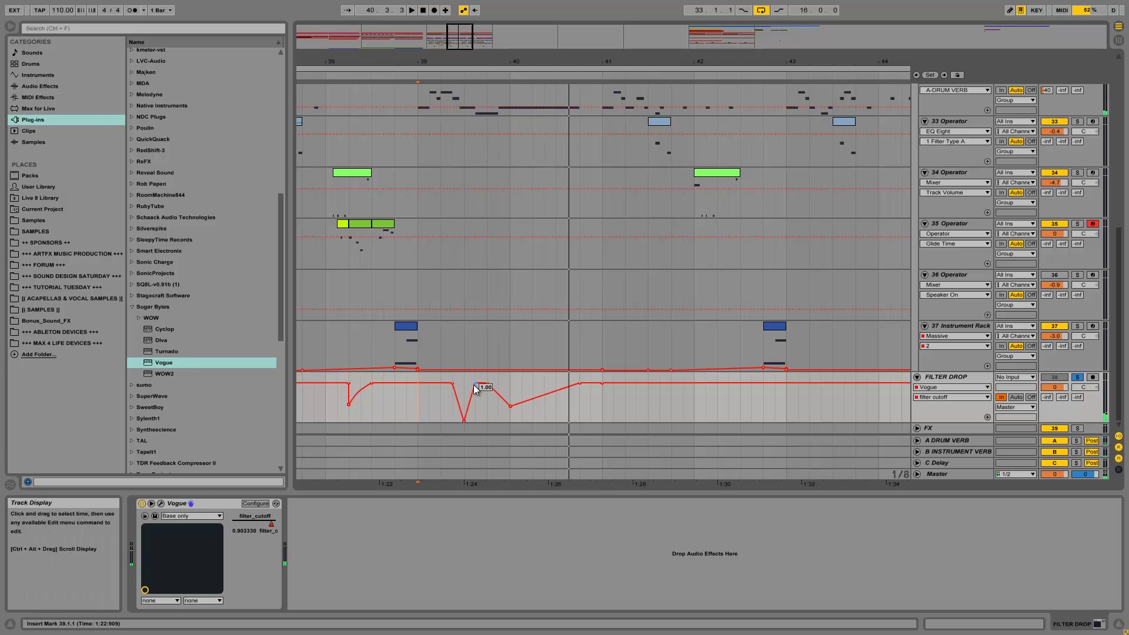
pyautogui.hotkey('ctrl', 'z')
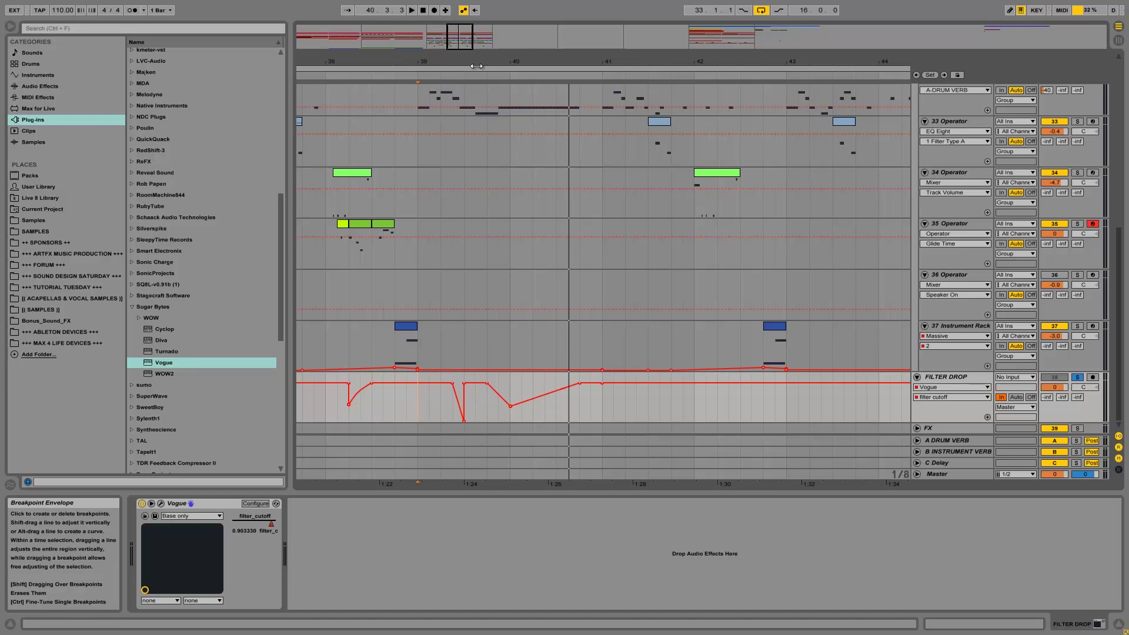
# Step: Try ending the 39.3.1 cutoff drop earlier, at about 39.2.4 with a vertical return to maximum, and play from 39.2.1
pyautogui.moveTo(461, 63); pyautogui.dragTo(474, 61)
pyautogui.moveTo(454, 390)
pyautogui.mouseDown()
pyautogui.moveTo(485, 393)
pyautogui.moveTo(468, 410)
pyautogui.moveTo(470, 393)
pyautogui.mouseUp()
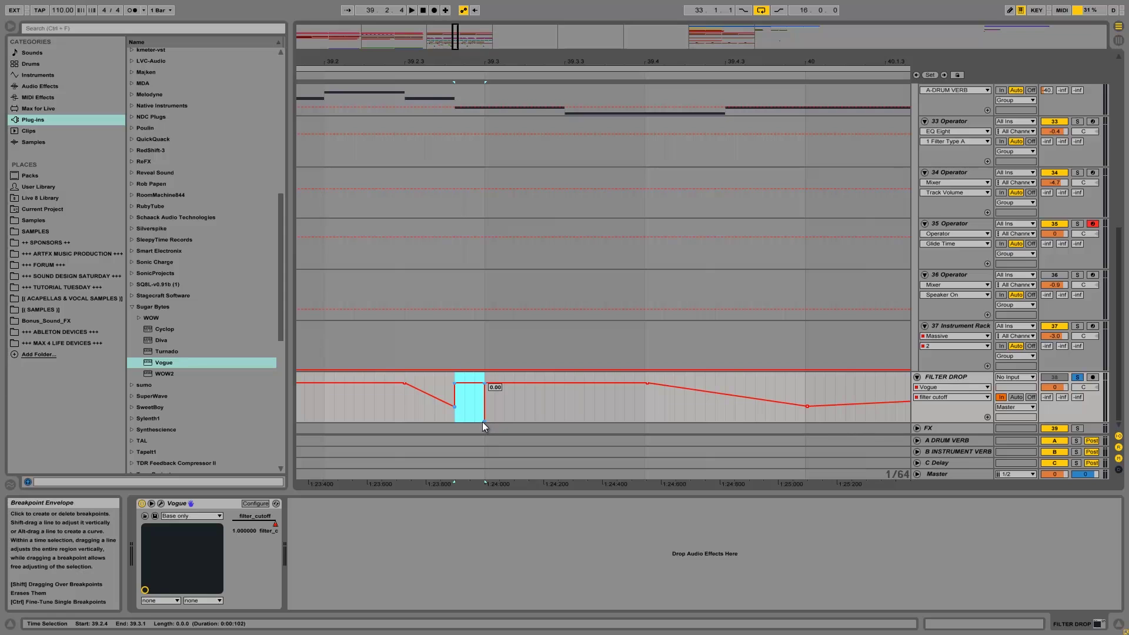
pyautogui.click(481, 391)
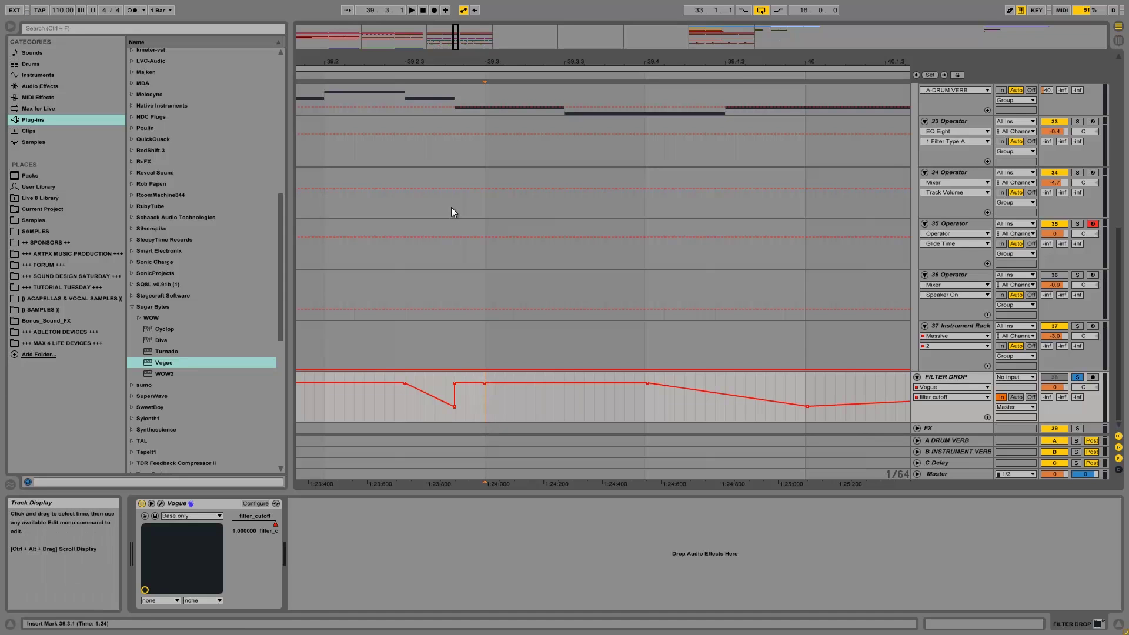
pyautogui.click(324, 93)
pyautogui.press('space')
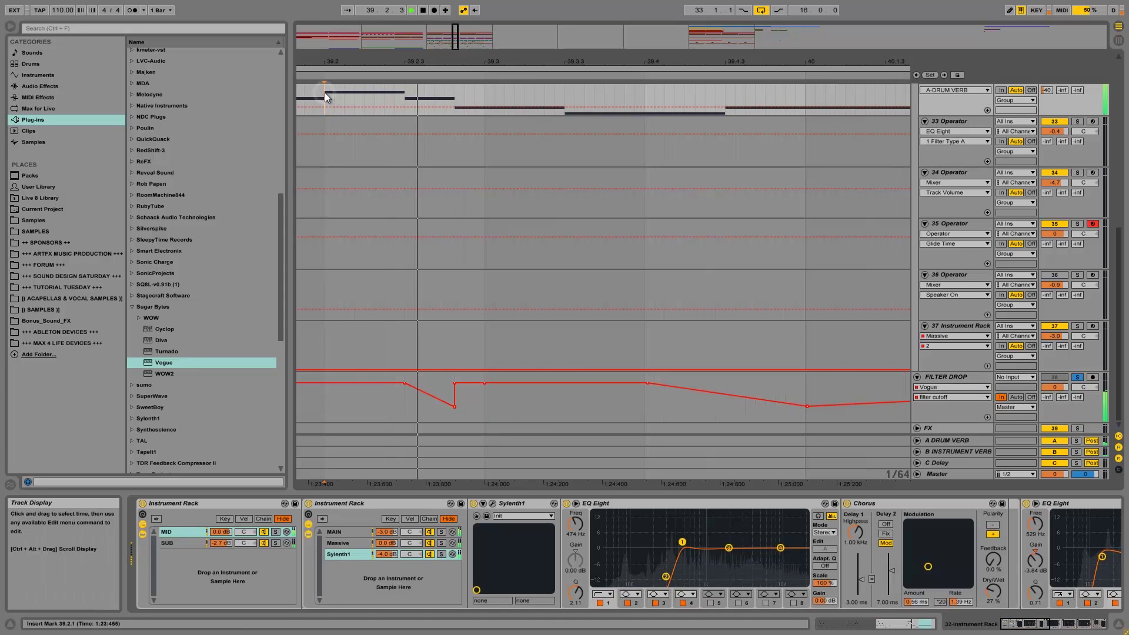
# Step: Return the drop's low point to 39.3.1 and make the cutoff rise straight to maximum at 39.4.1, then play from 39.2.1
pyautogui.click(455, 383)
pyautogui.moveTo(473, 394)
pyautogui.mouseDown()
pyautogui.moveTo(474, 416)
pyautogui.moveTo(486, 392)
pyautogui.moveTo(477, 389)
pyautogui.mouseUp()
pyautogui.click(454, 406)
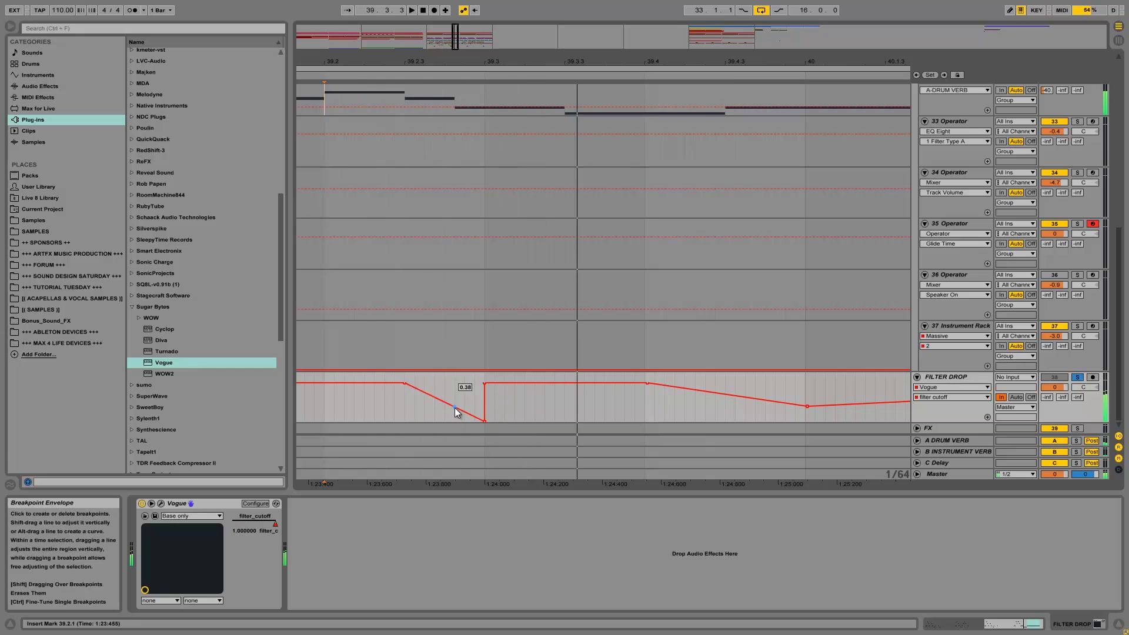
pyautogui.click(485, 384)
pyautogui.click(522, 383)
pyautogui.press('space')
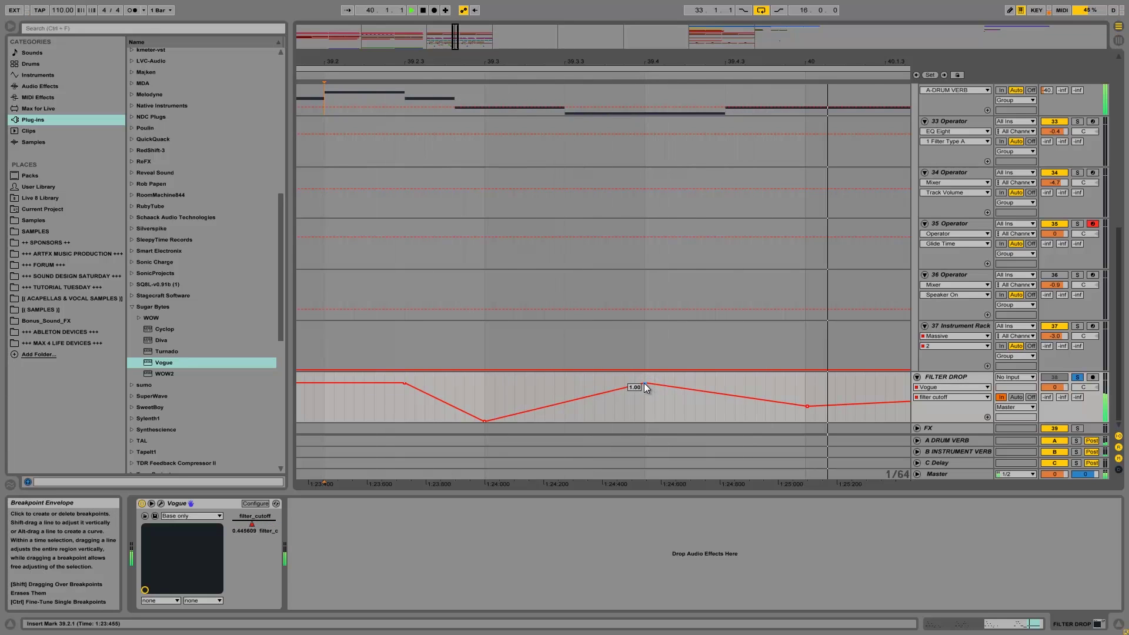
# Step: Make the cutoff jump vertically to 0.83 at 39.3.1 and descend gradually to the 40.1.1 low, playing from 39.2.1
pyautogui.press('space')
pyautogui.click(644, 383)
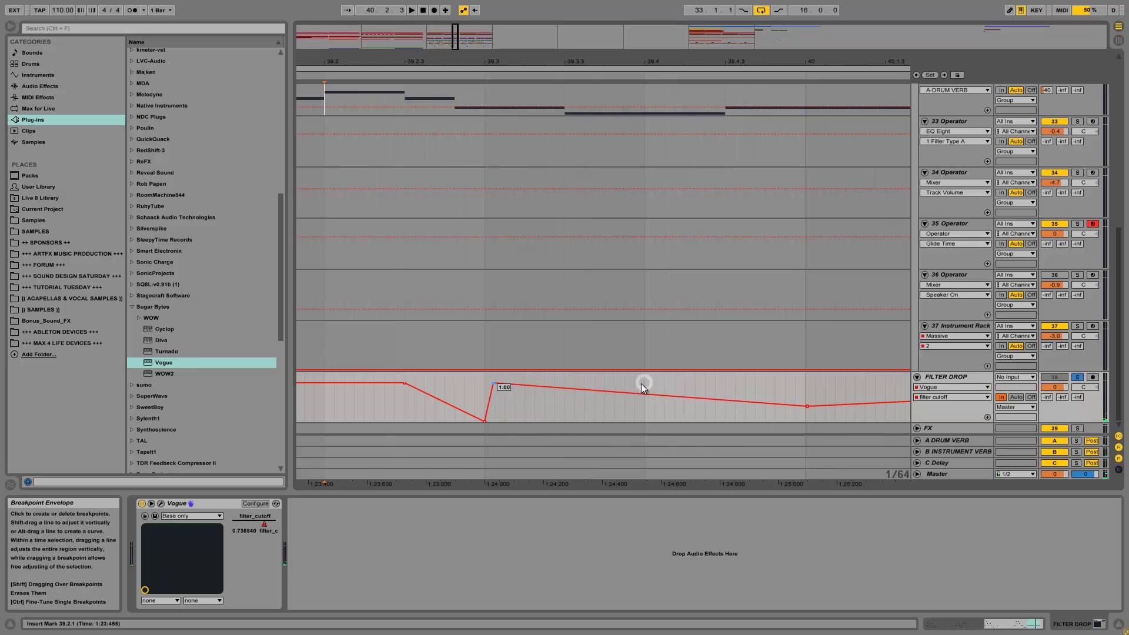
pyautogui.press('space')
pyautogui.press('space')
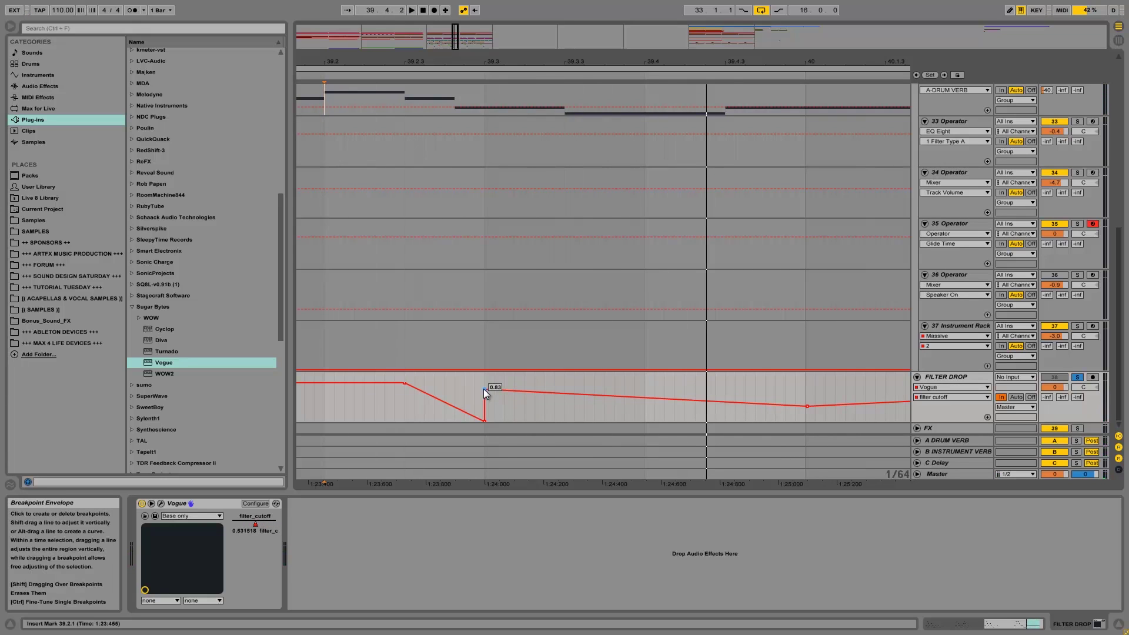
# Step: Add a cutoff low at about 39.3.3 and a maximum point at 39.4.1, then play the reshaped section from 39.1.1
pyautogui.moveTo(529, 392); pyautogui.dragTo(644, 383)
pyautogui.press('space')
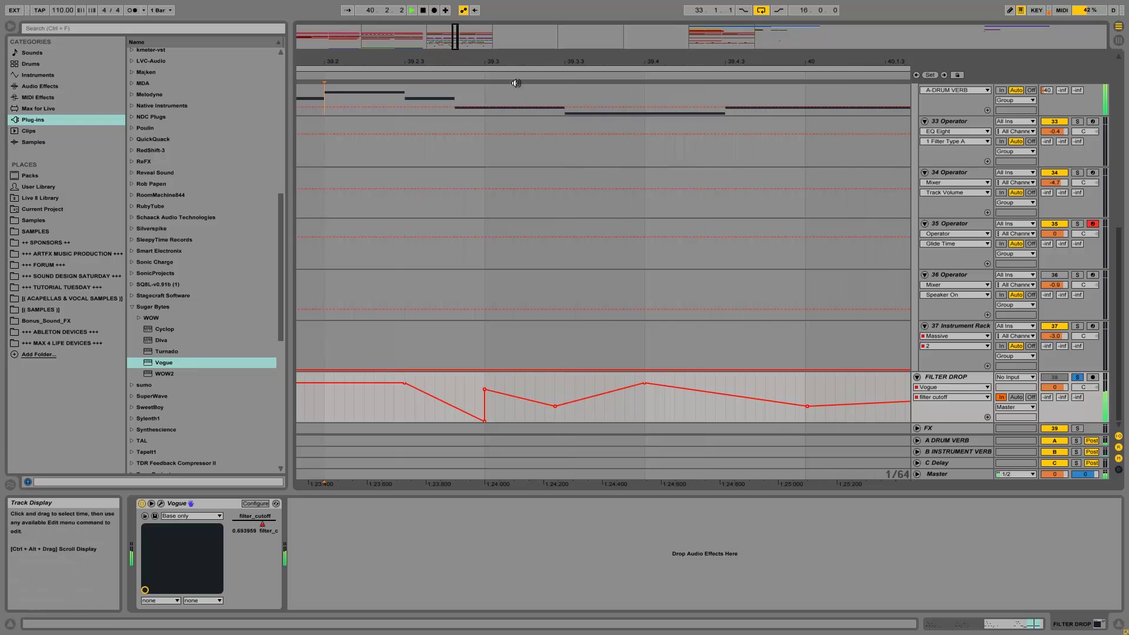
pyautogui.press('space')
pyautogui.moveTo(499, 61); pyautogui.dragTo(498, 30)
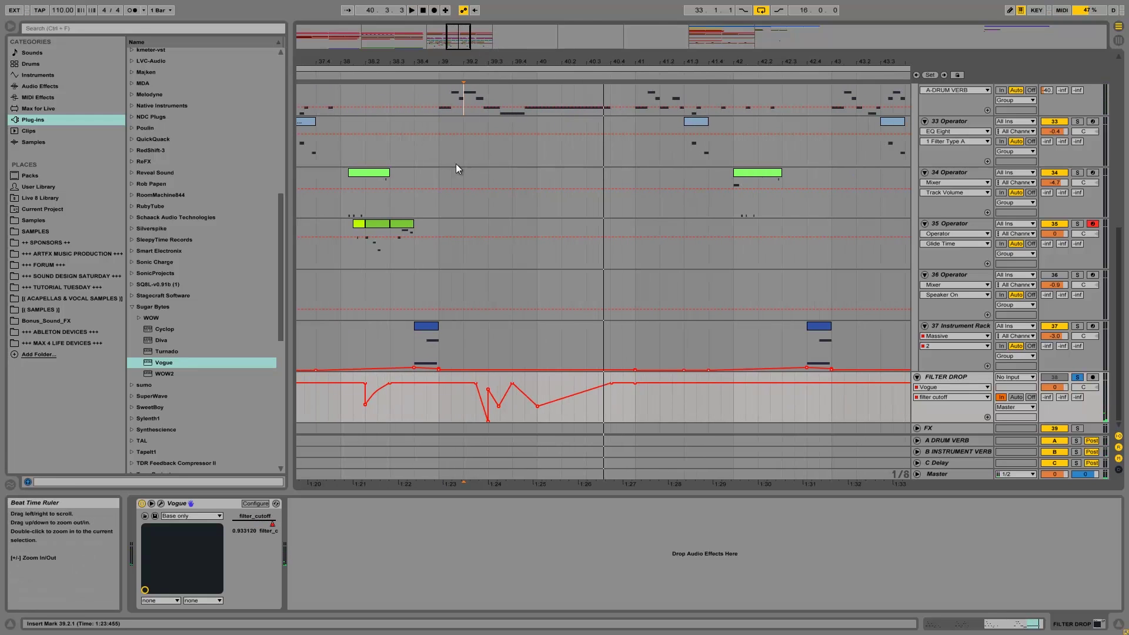
pyautogui.click(440, 98)
pyautogui.press('space')
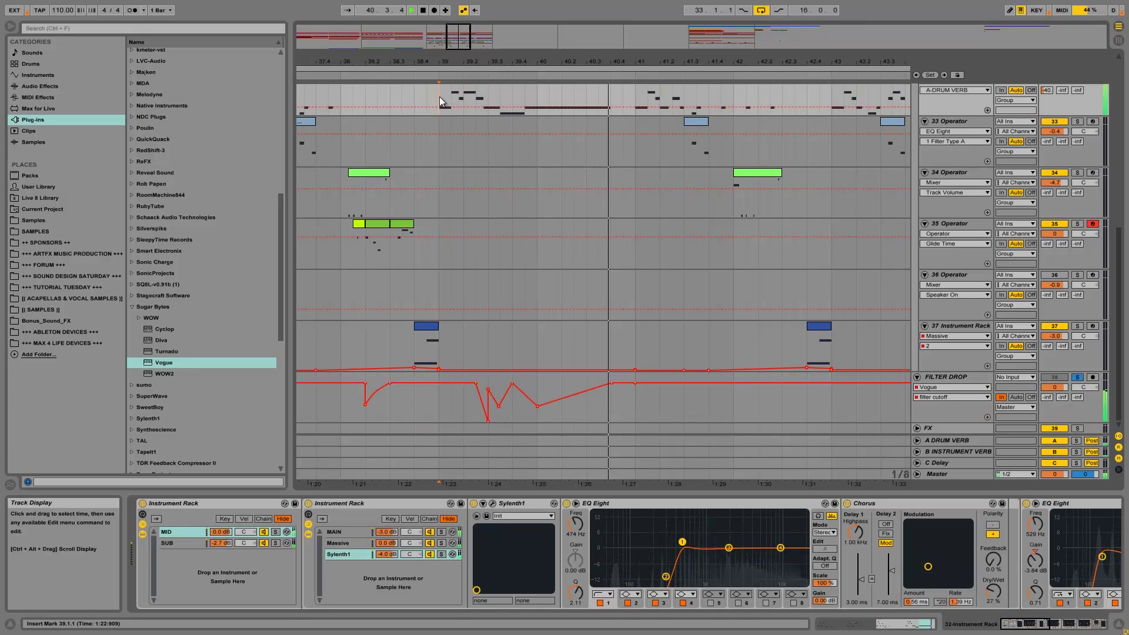
# Step: Deepen the 40.1.1 cutoff low with curved slopes, move it back to about 39.4.3 at 0.18, and play from 39.1.1
pyautogui.moveTo(580, 396); pyautogui.dragTo(528, 407)
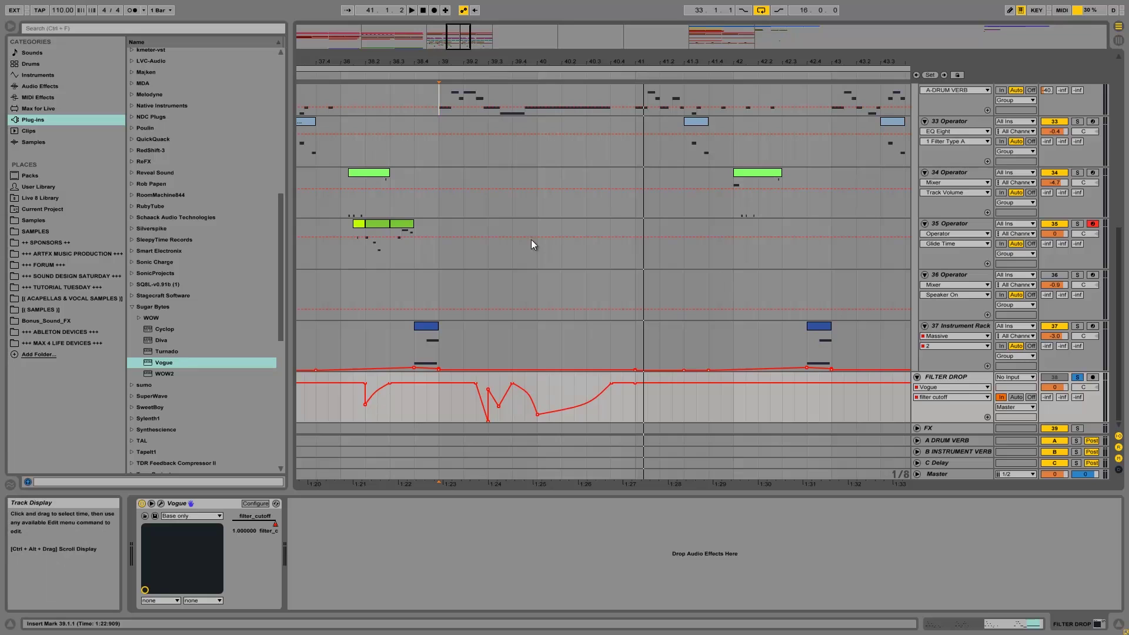
pyautogui.moveTo(537, 414); pyautogui.dragTo(524, 414)
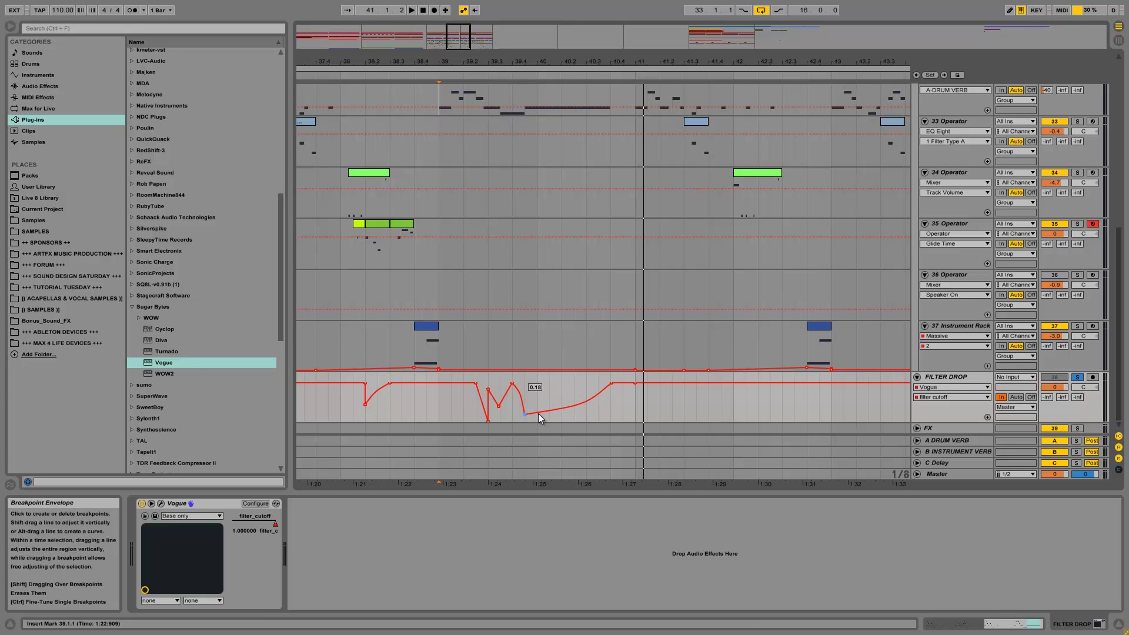
pyautogui.click(440, 398)
pyautogui.press('space')
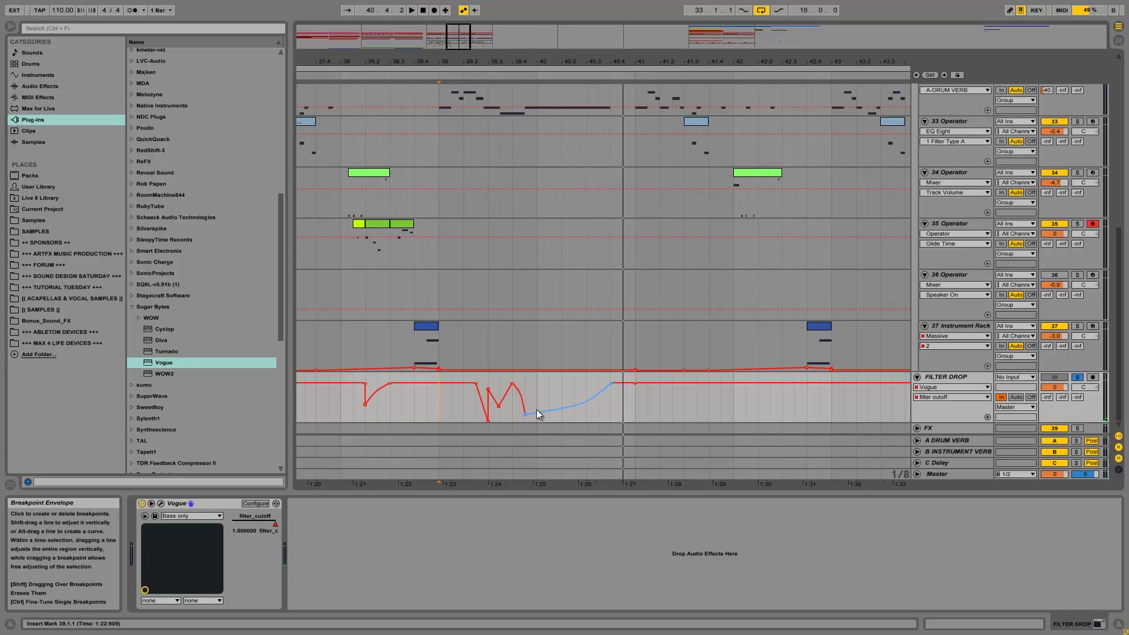
# Step: Unfold the A DRUM VERB return track and route its audio output to the FILTER DROP track
pyautogui.click(916, 441)
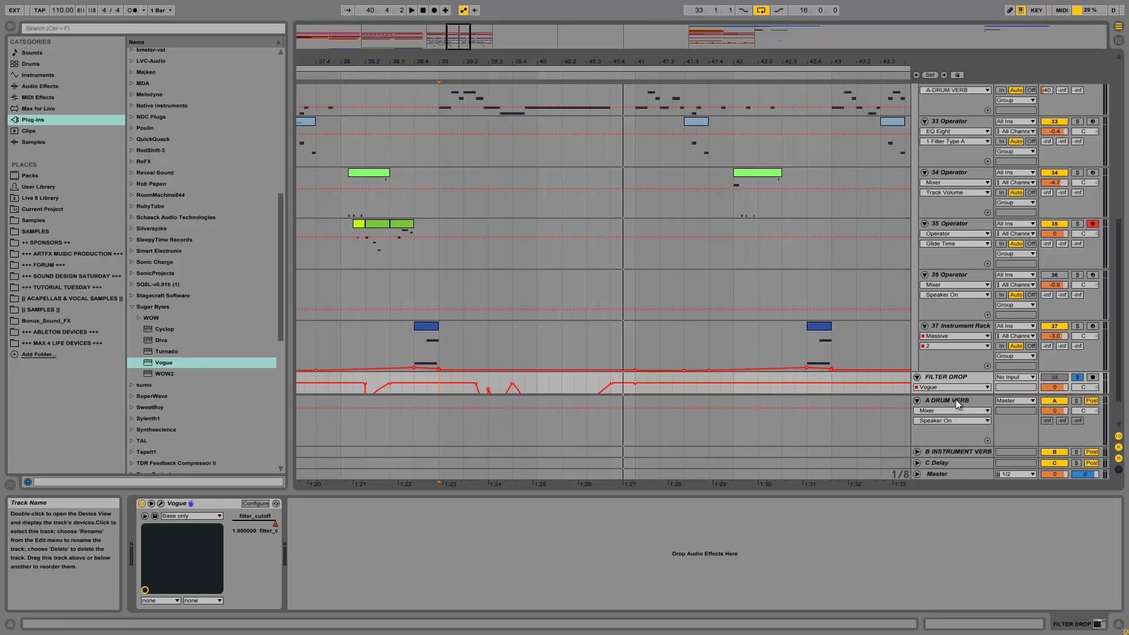
pyautogui.click(955, 400)
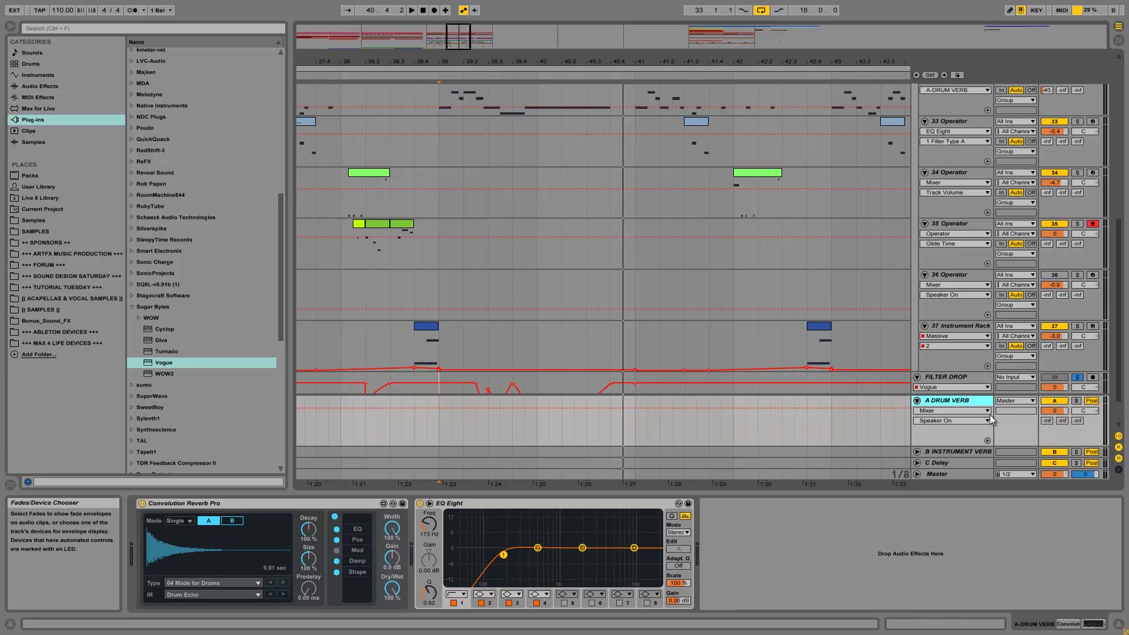
pyautogui.click(1006, 402)
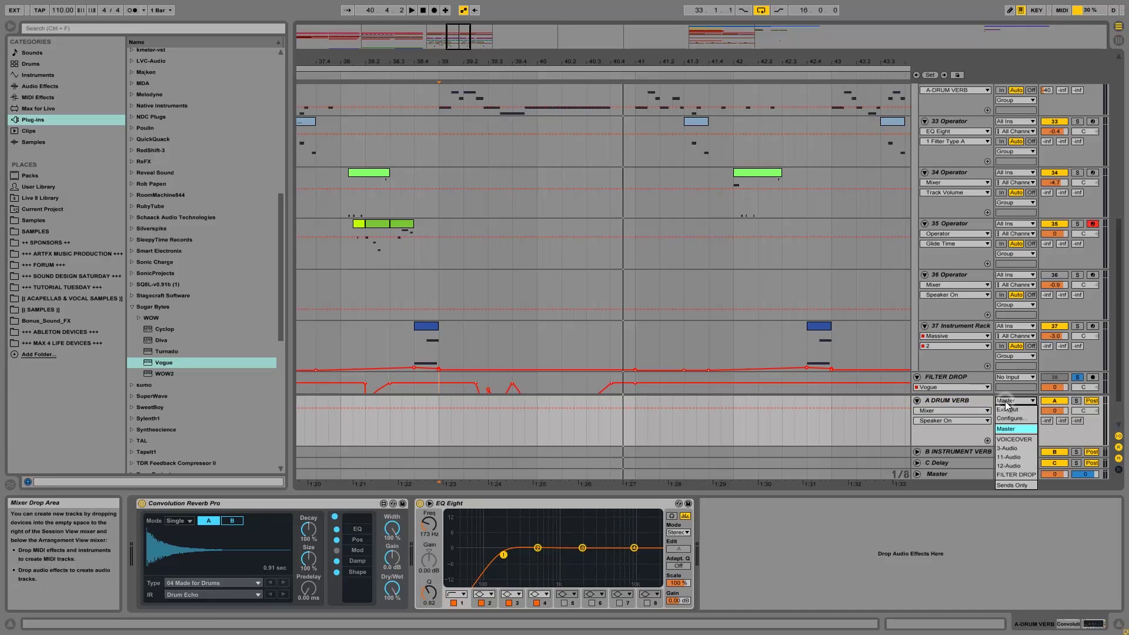
pyautogui.click(986, 401)
pyautogui.click(961, 399)
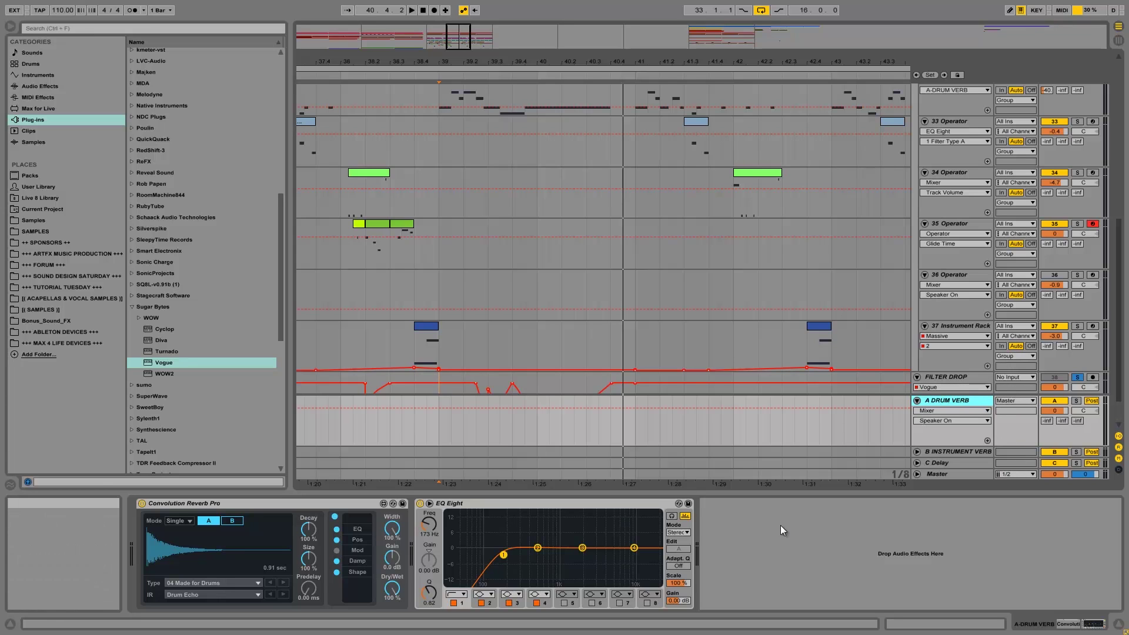
pyautogui.scroll(-2, 1101, 351)
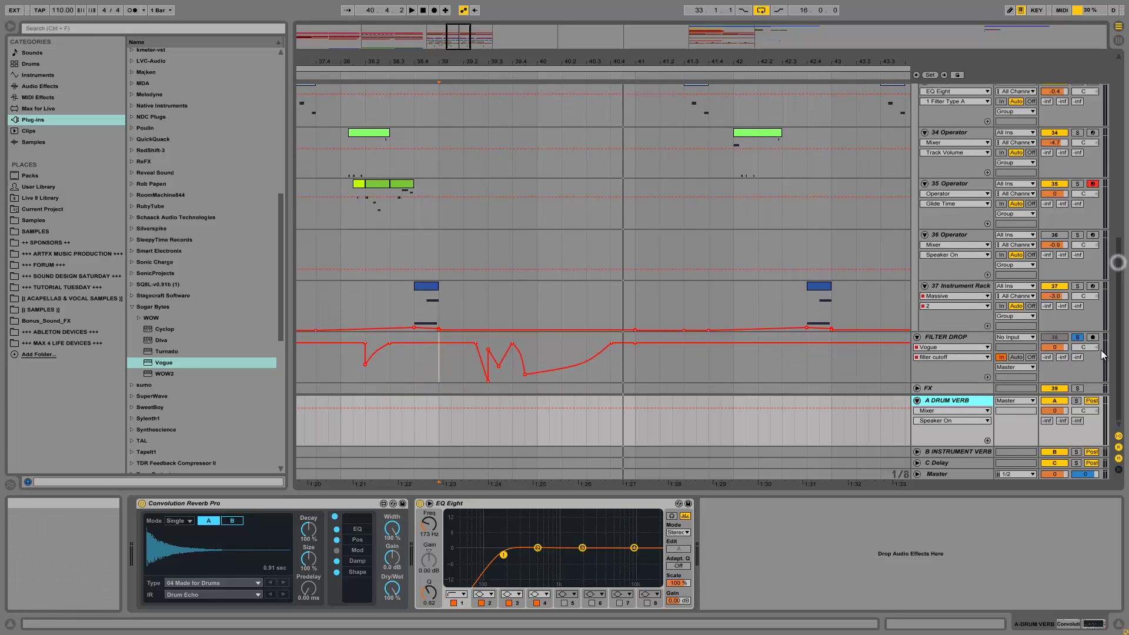
pyautogui.click(947, 337)
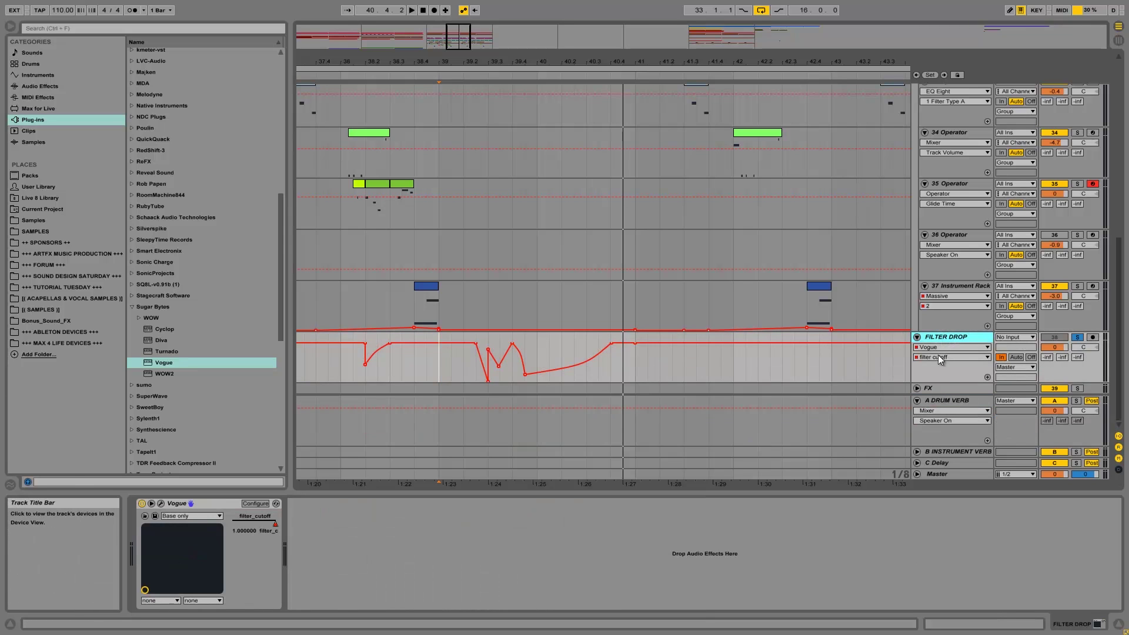
pyautogui.click(962, 400)
pyautogui.click(1014, 401)
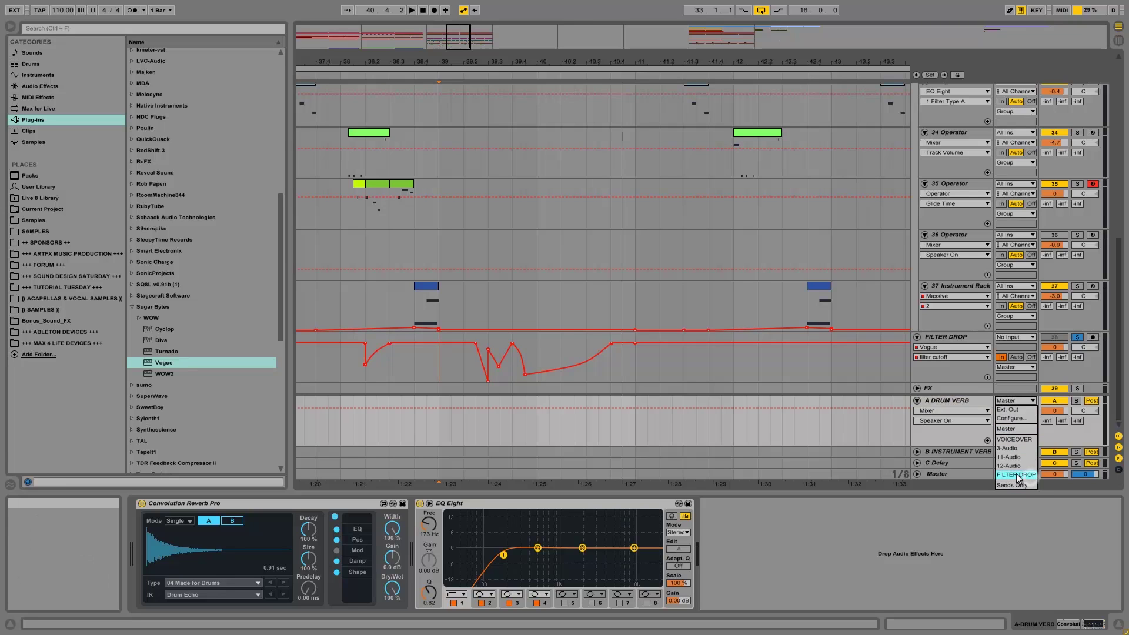
pyautogui.press('Return')
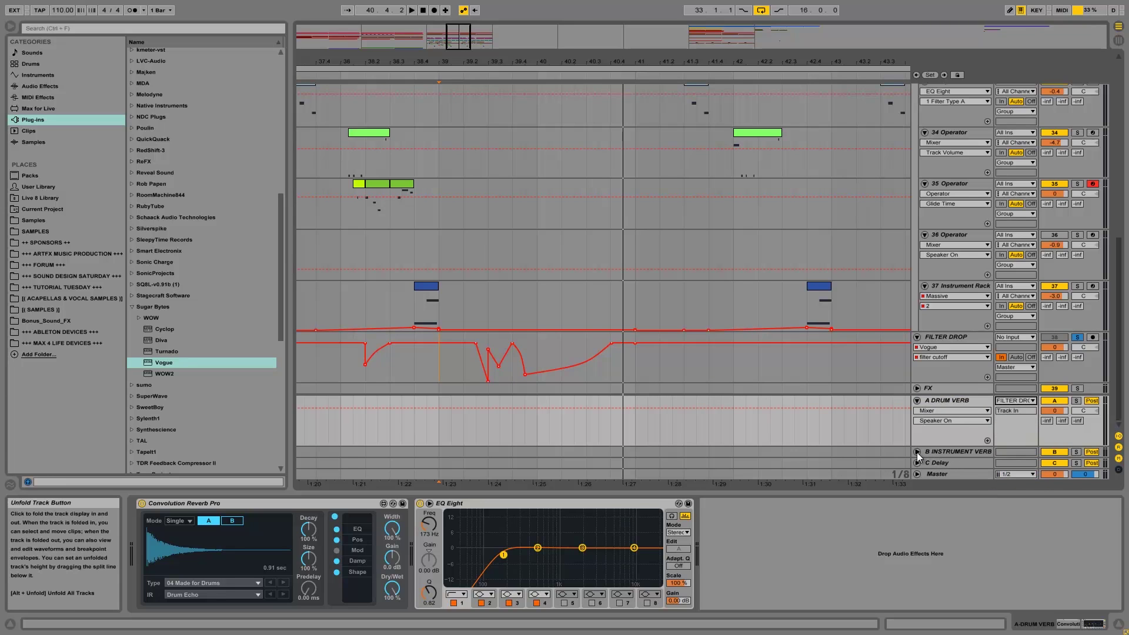
# Step: Unfold the B INSTRUMENT VERB return track, route its audio output to FILTER DROP, and fold both reverb returns
pyautogui.click(917, 453)
pyautogui.click(1013, 414)
pyautogui.click(1013, 414)
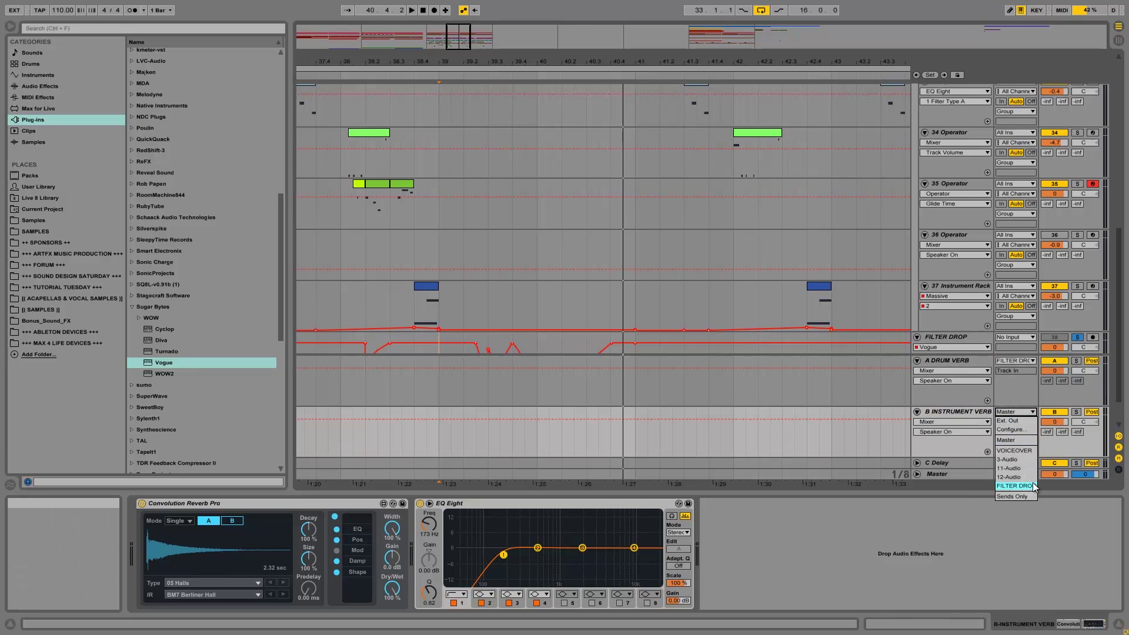
pyautogui.click(1033, 484)
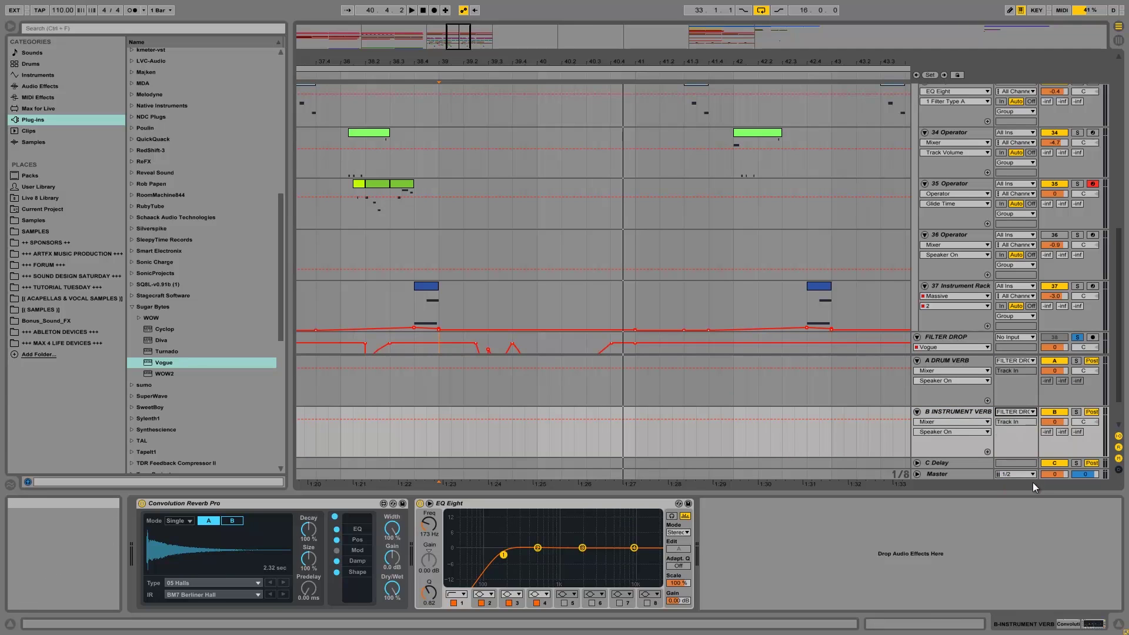
pyautogui.click(918, 412)
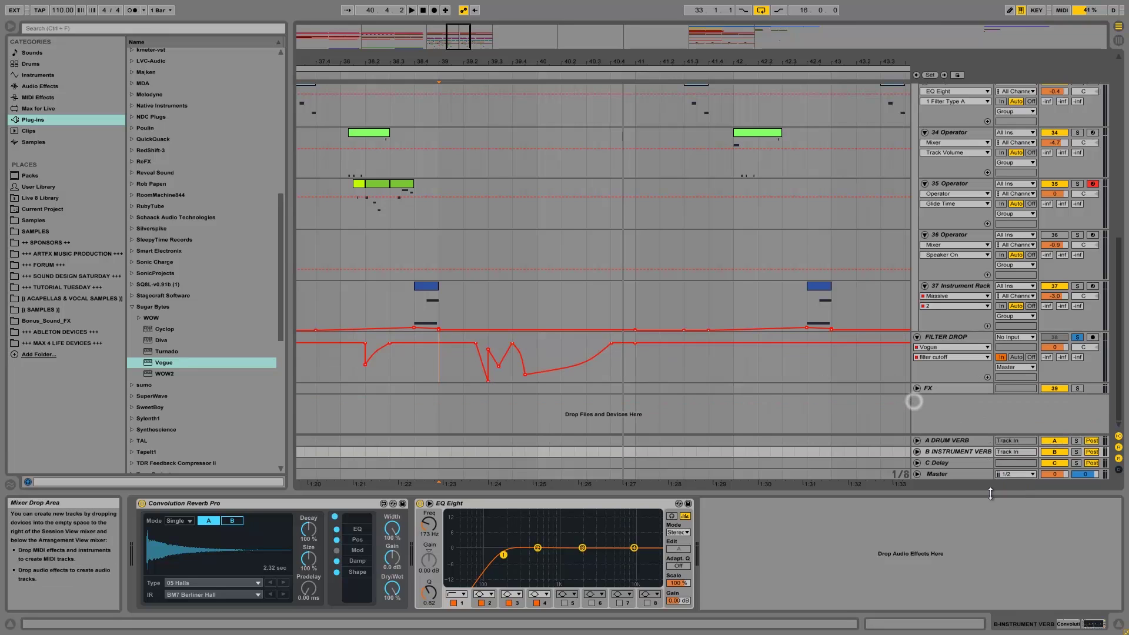
# Step: Play the soloed filter section from 39.1.1 and take the FILTER DROP track out of solo
pyautogui.click(938, 440)
pyautogui.click(933, 450)
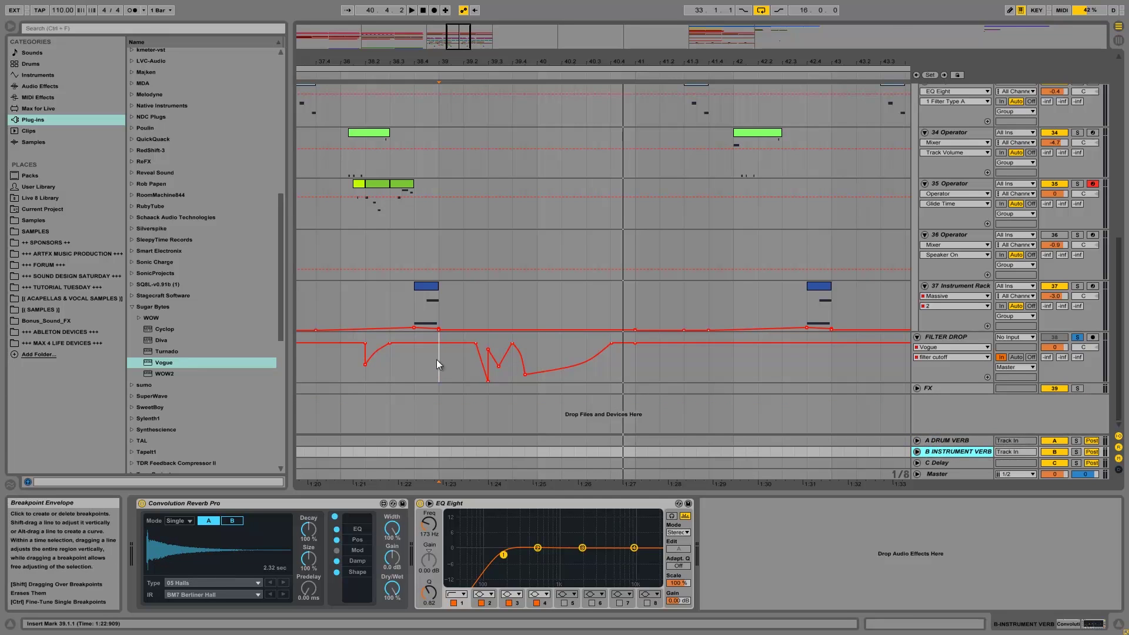
pyautogui.press('space')
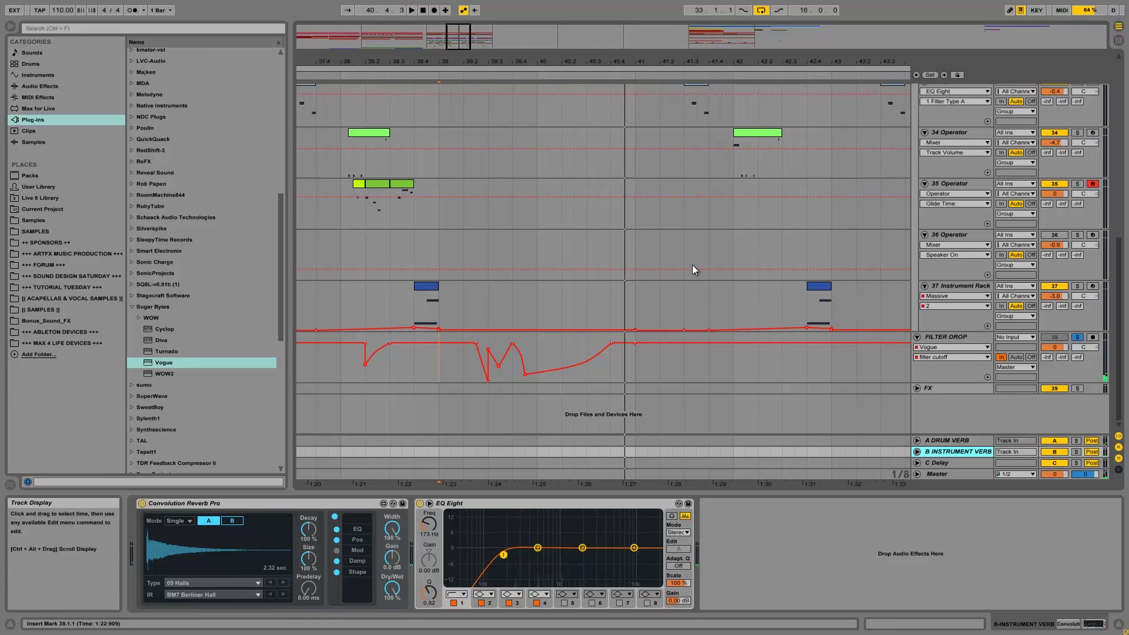
pyautogui.click(1077, 338)
# Step: Duplicate the FILTER DROP cutoff automation from 33.1.1 to 41.1.1 into the following eight bars, and play from 33.1.1
pyautogui.moveTo(431, 66); pyautogui.dragTo(431, 60)
pyautogui.moveTo(457, 360); pyautogui.dragTo(386, 364)
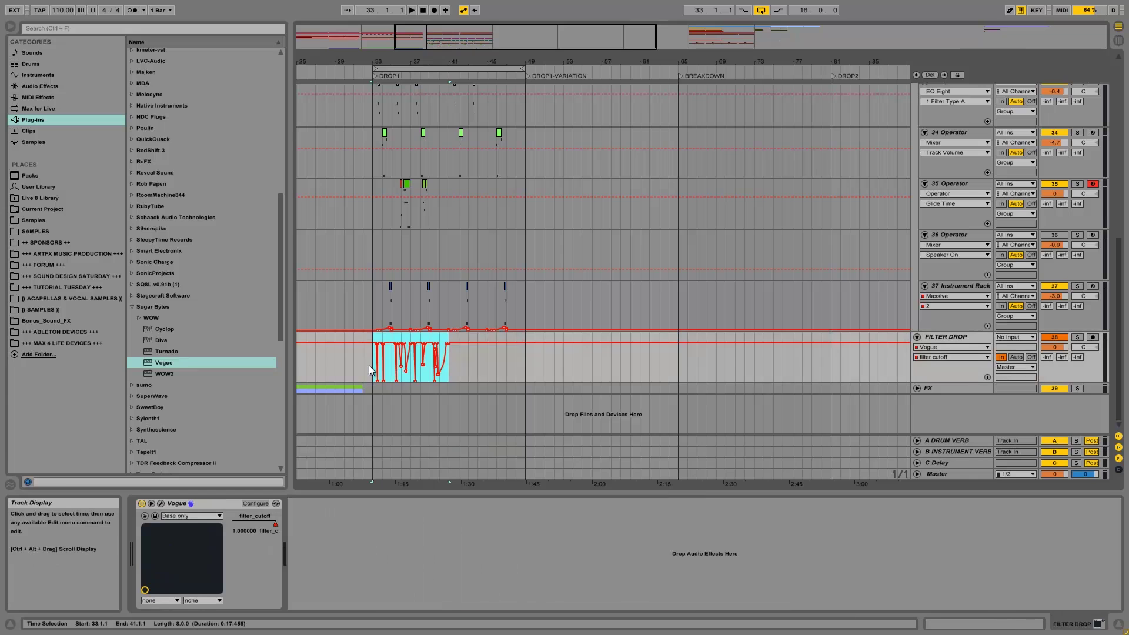
pyautogui.hotkey('ctrl', 'd')
pyautogui.click(373, 339)
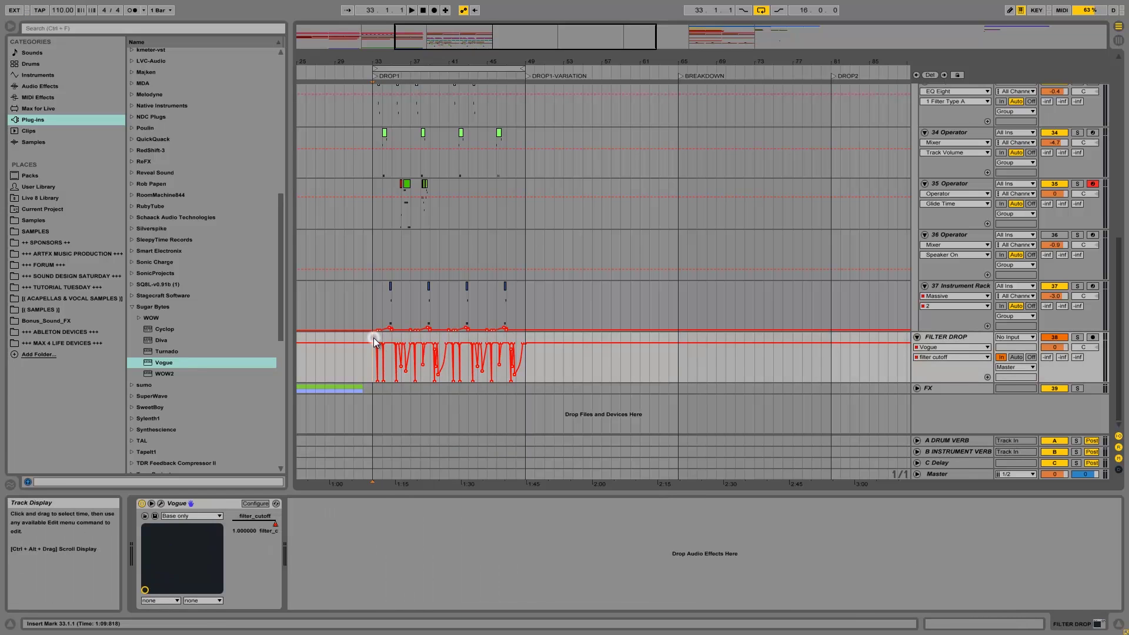
pyautogui.press('space')
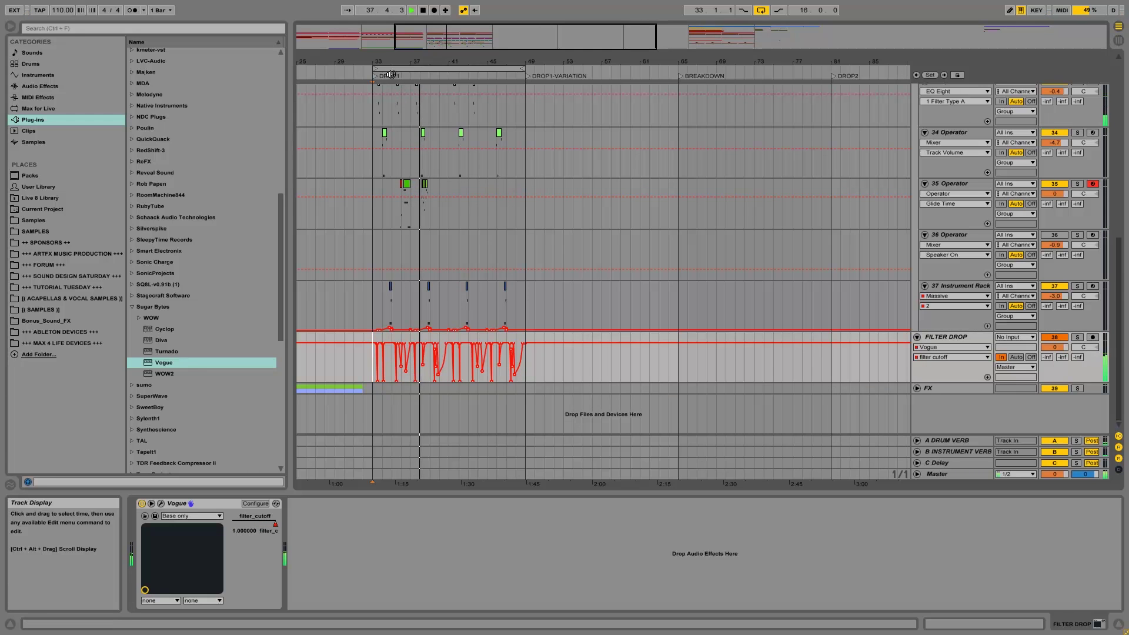
# Step: Raise the cutoff low at about 36.3.1 to 0.53 and play the change from 35.3.1
pyautogui.moveTo(388, 61); pyautogui.dragTo(388, 75)
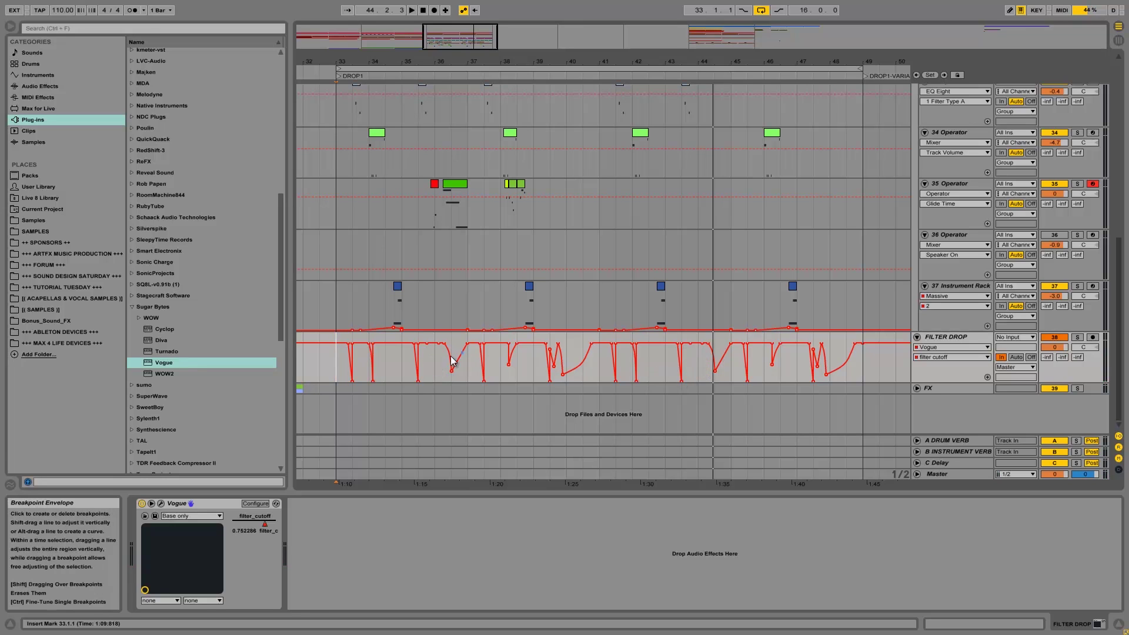
pyautogui.click(423, 361)
pyautogui.press('space')
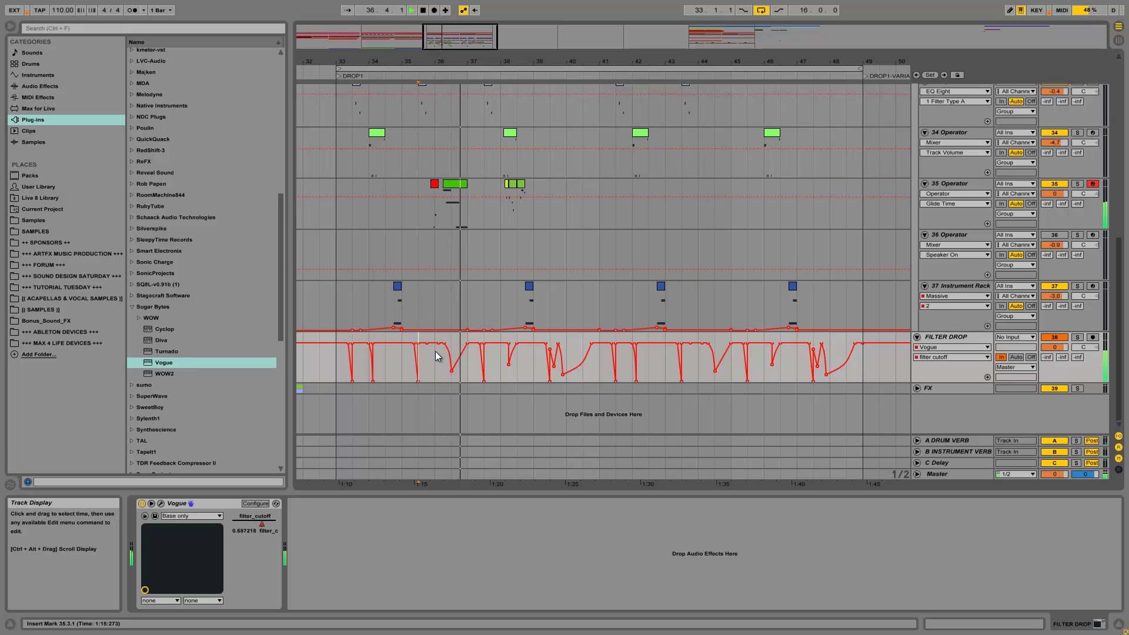
pyautogui.press('space')
pyautogui.hotkey('ctrl', 'z')
pyautogui.press('space')
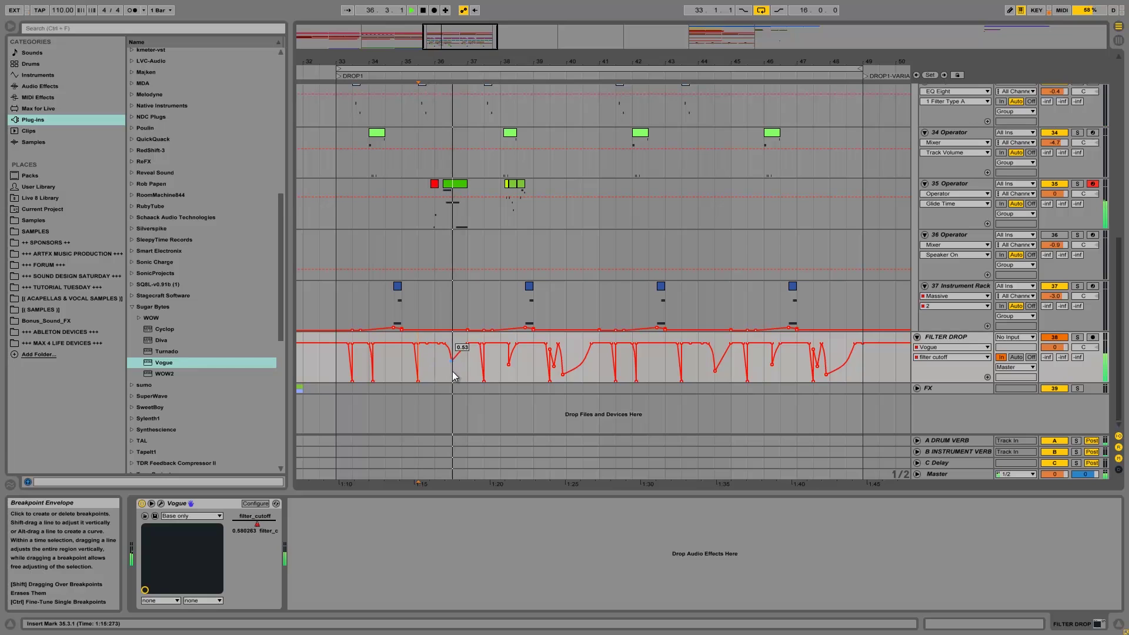
pyautogui.press('space')
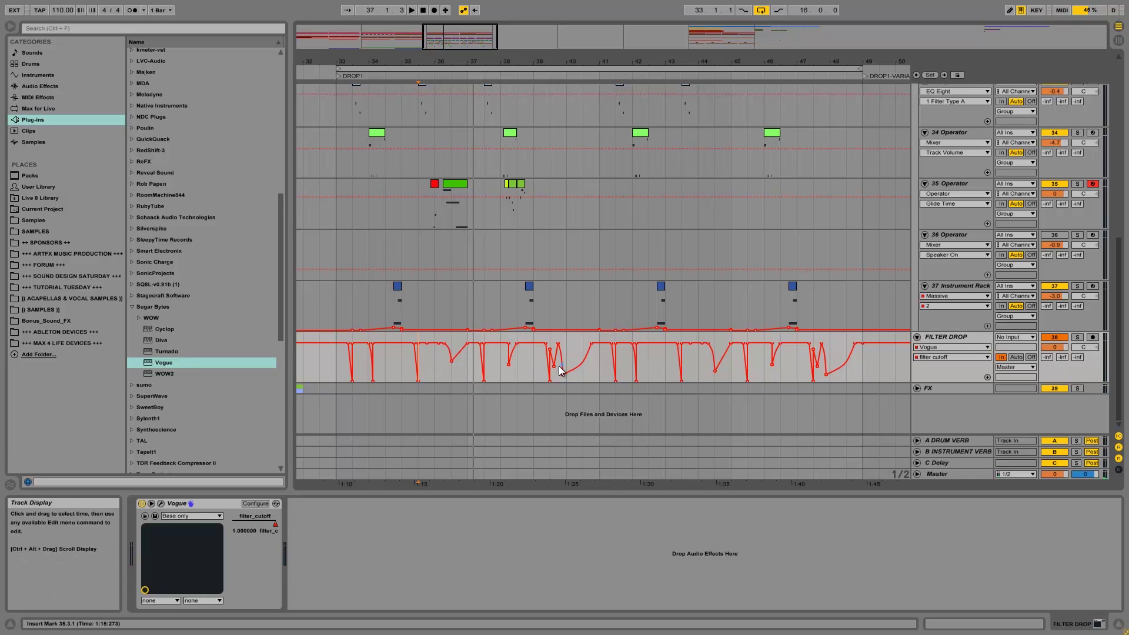
# Step: Play from 39.1.1, remove the zero-cutoff point at 39.3.1 so the curve slopes down, and replay the section
pyautogui.click(532, 338)
pyautogui.press('space')
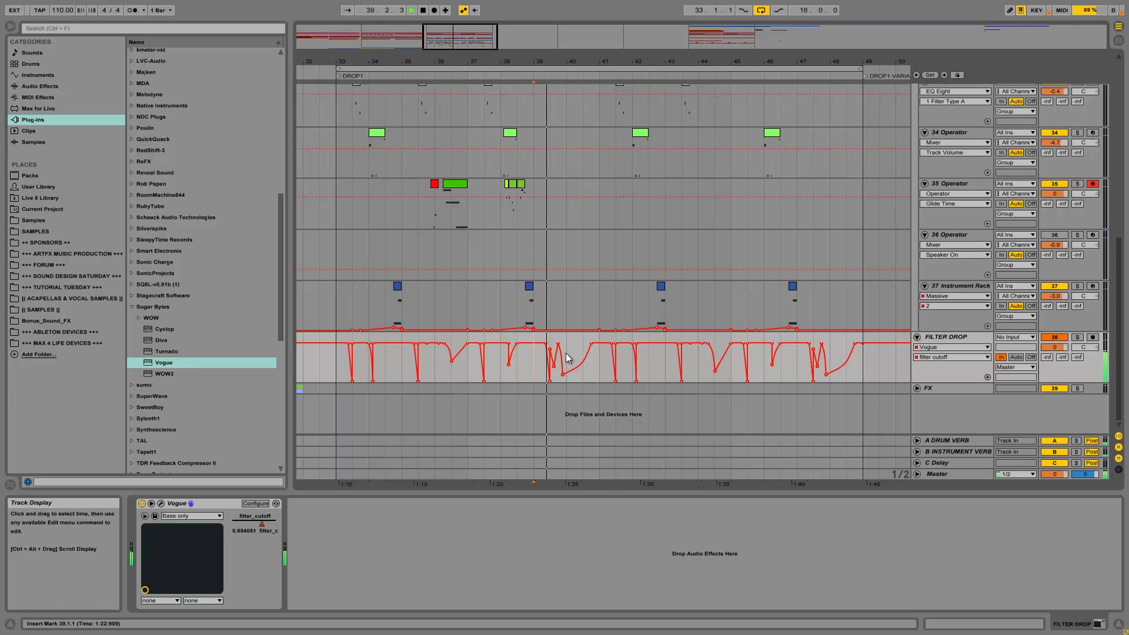
pyautogui.press('space')
pyautogui.moveTo(554, 56); pyautogui.dragTo(555, 63)
pyautogui.press('space')
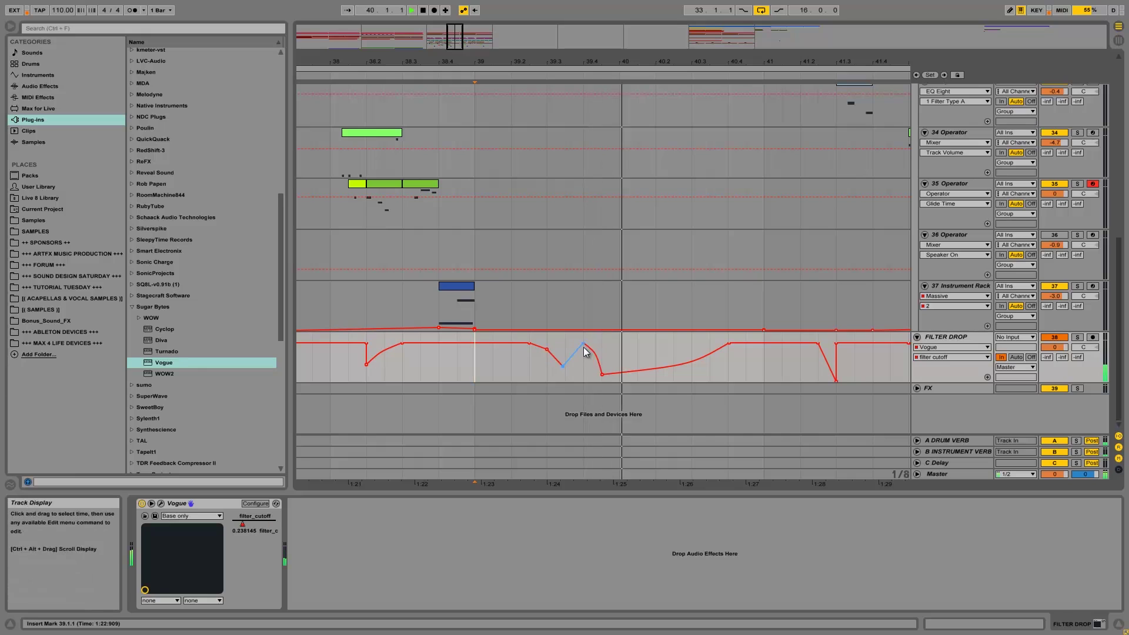
# Step: Lower the cutoff peak at 39.4.1 while auditioning from 39.1.1, and finally delete that point
pyautogui.press('space')
pyautogui.moveTo(584, 344); pyautogui.dragTo(585, 347)
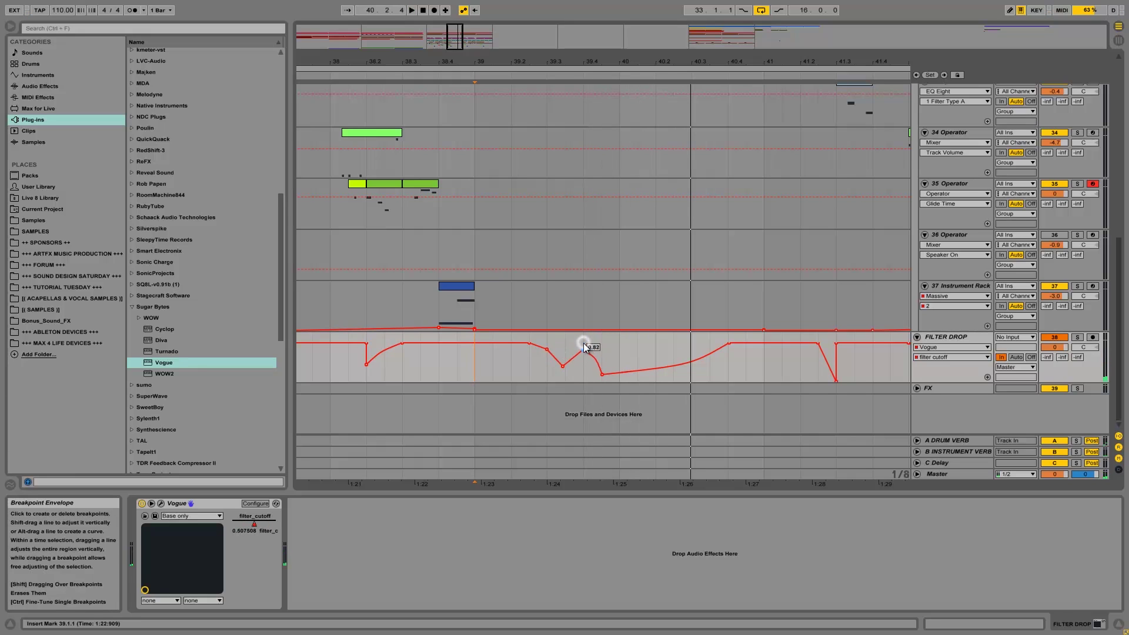
pyautogui.press('space')
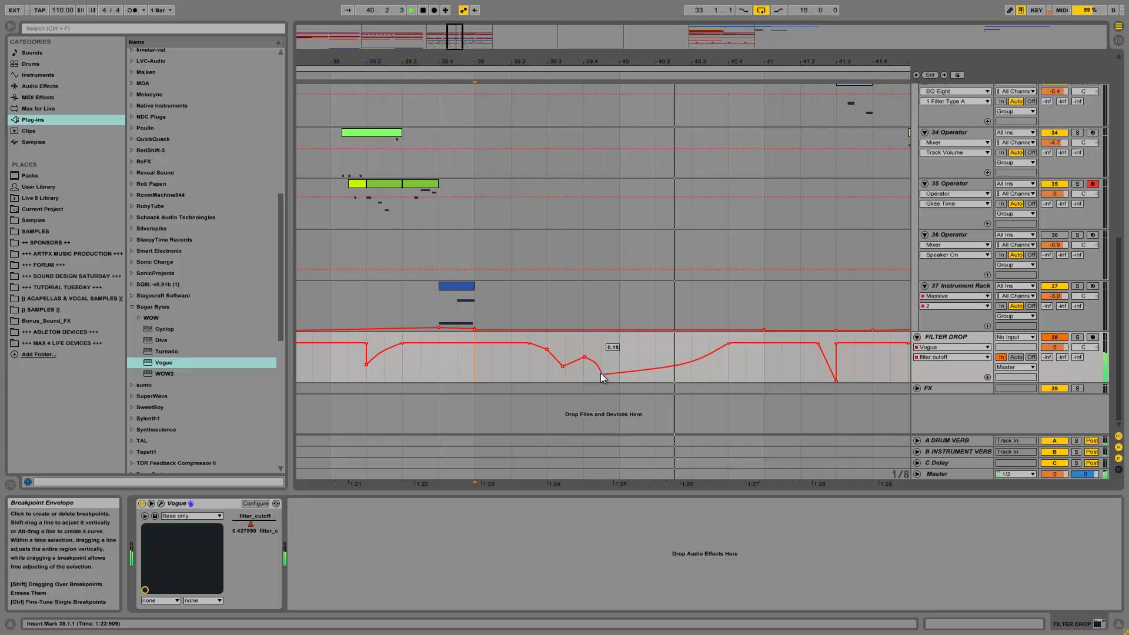
pyautogui.press('space')
pyautogui.press('space')
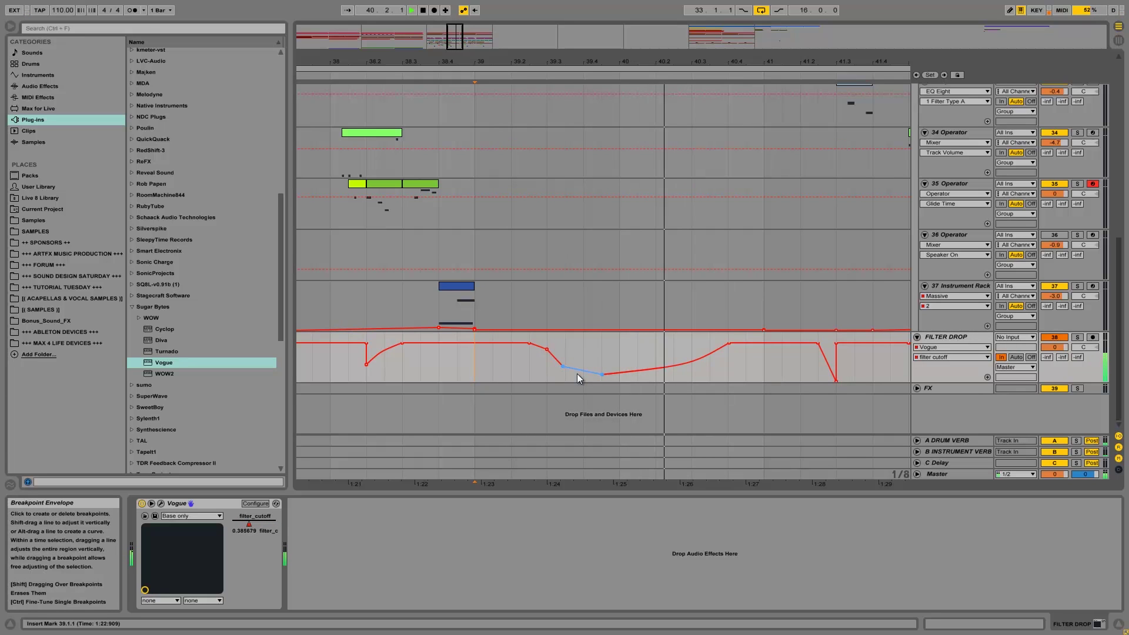
# Step: Try a vertical cutoff jump to 1.00 at 39.3.3, play it from 39.1.1, and remove the added point
pyautogui.press('space')
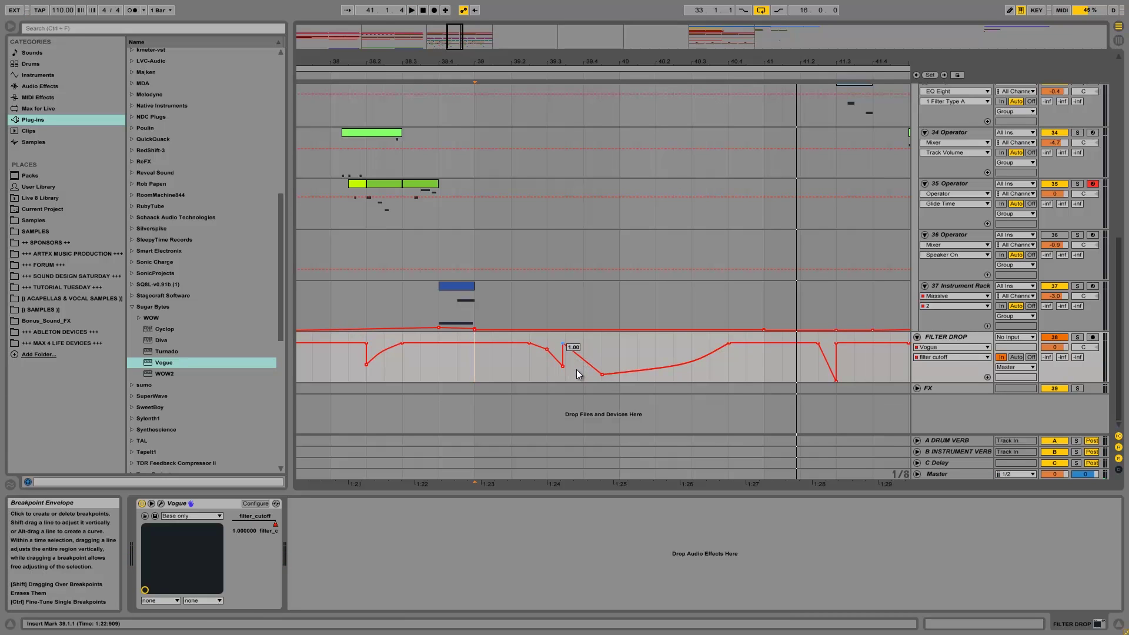
pyautogui.press('space')
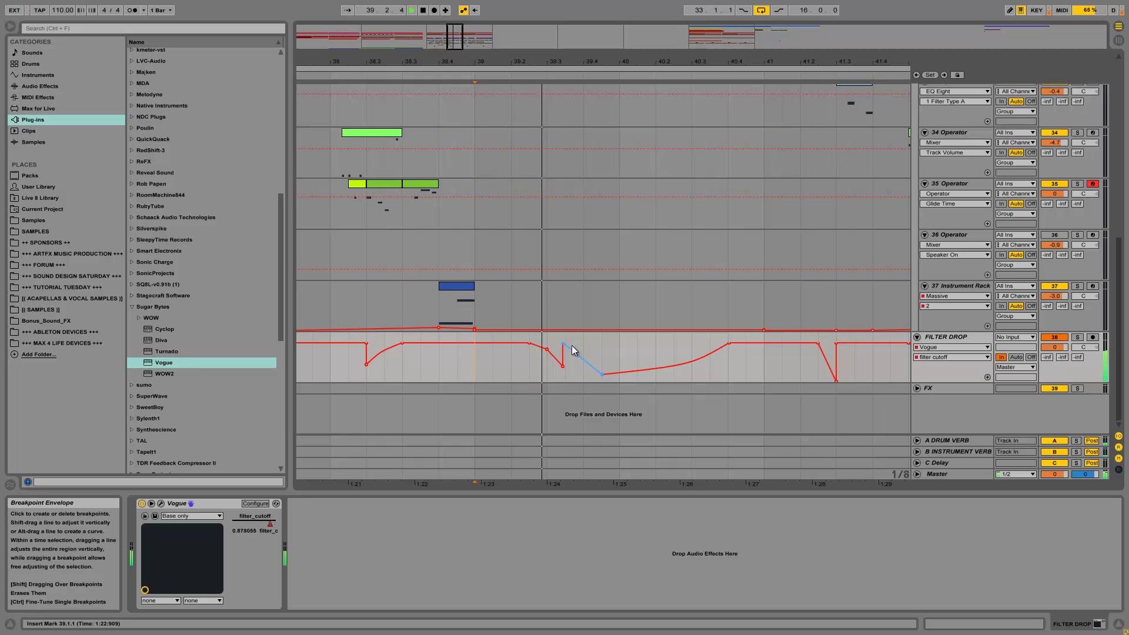
pyautogui.press('space')
pyautogui.click(563, 345)
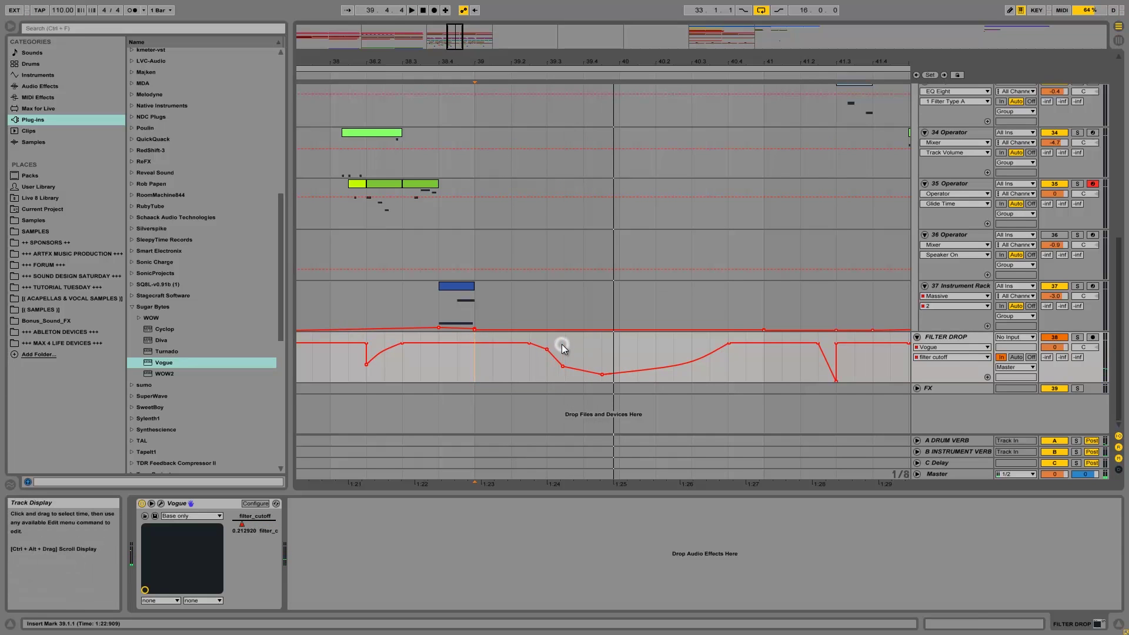
# Step: Try duplicating the cutoff curve from 39.3.1 to 39.4.1 onto the following beat, play from 39.1.3, and remove the copy
pyautogui.moveTo(534, 361); pyautogui.dragTo(547, 366)
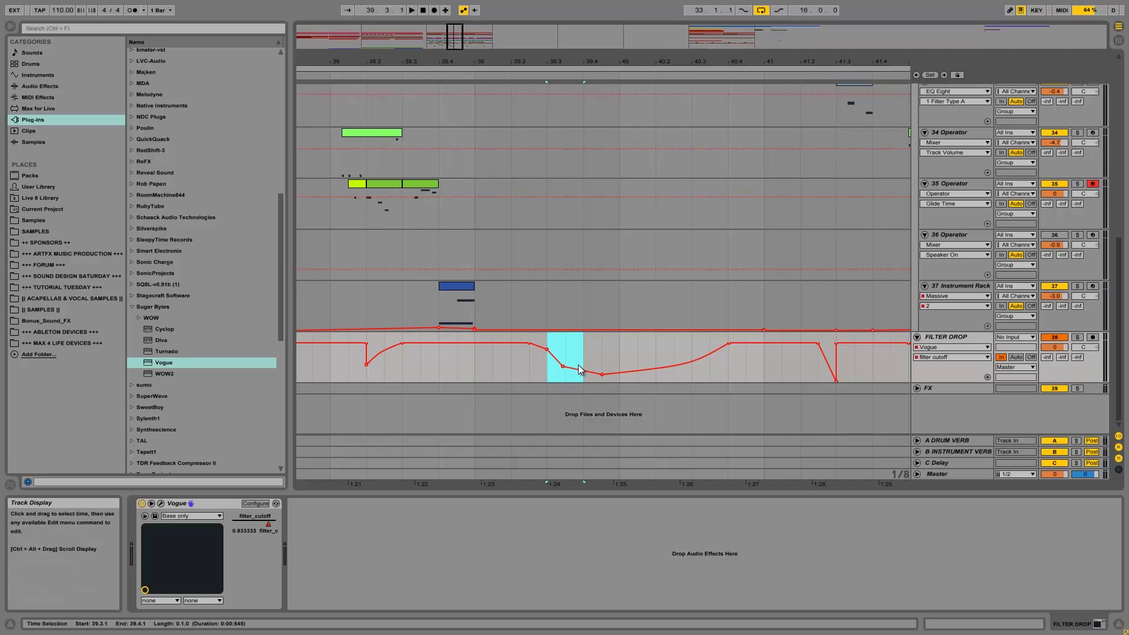
pyautogui.hotkey('ctrl', 'd')
pyautogui.click(547, 345)
pyautogui.press('space')
pyautogui.click(499, 359)
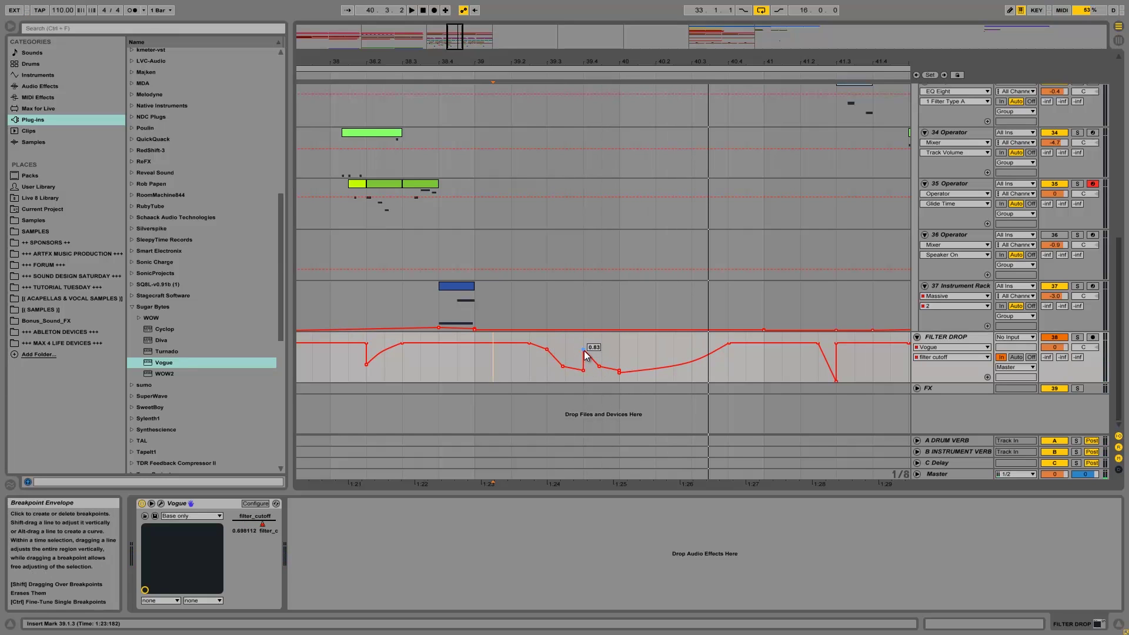
pyautogui.moveTo(584, 350); pyautogui.dragTo(602, 374)
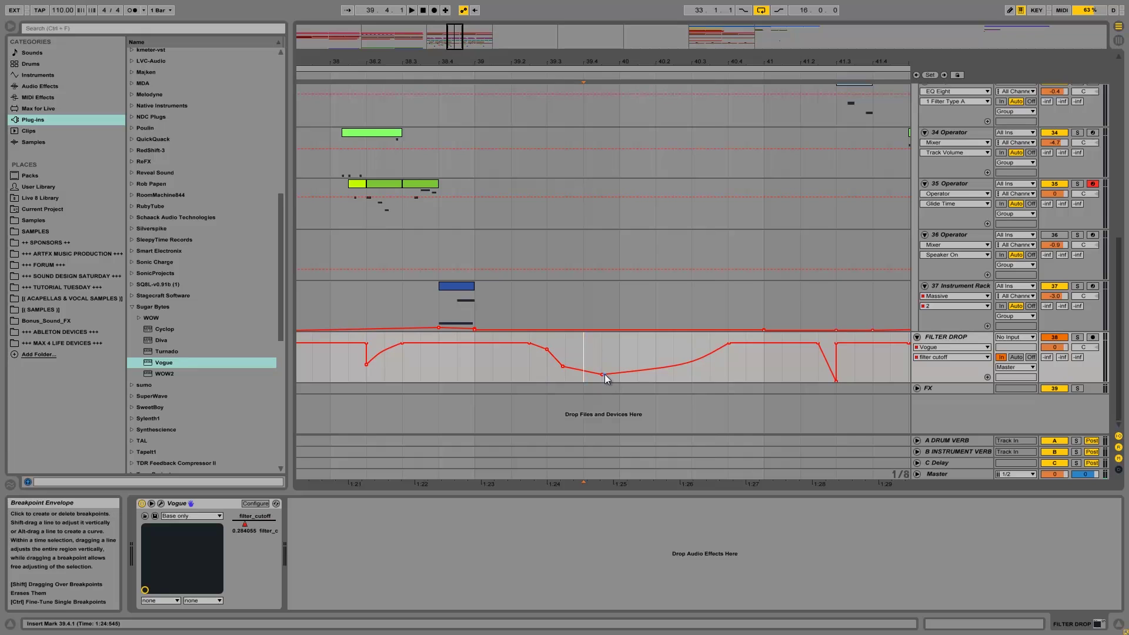
# Step: Delete the cutoff points at 39.4.3, 39.3.3 and 39.3.1, and play the flattened section from 39.1.1
pyautogui.click(602, 374)
pyautogui.click(560, 365)
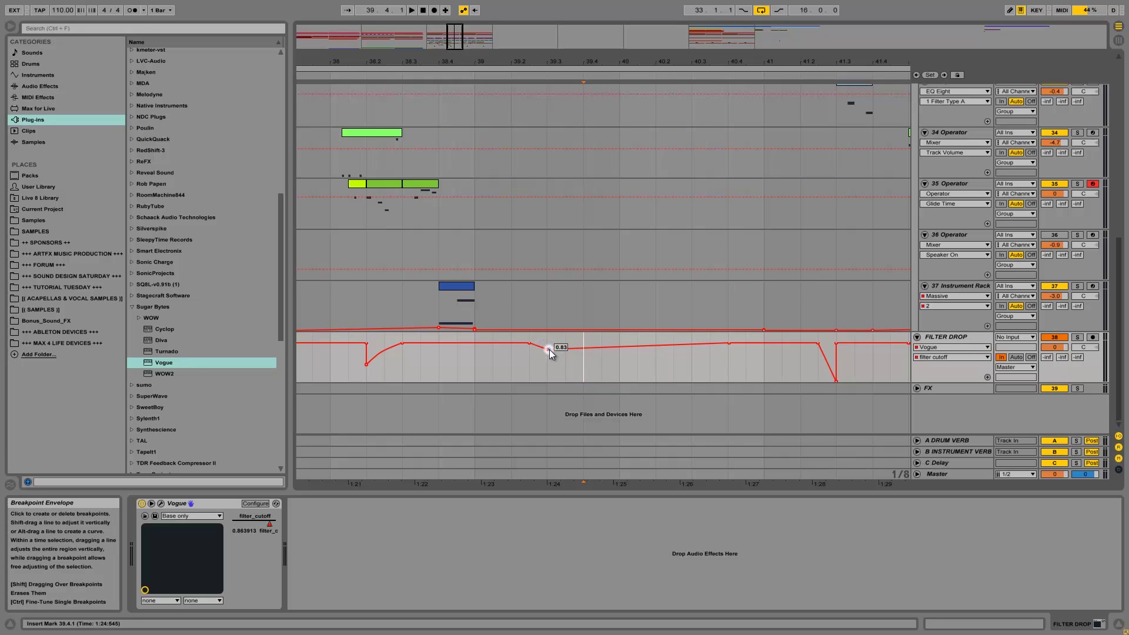
pyautogui.click(547, 350)
pyautogui.press('space')
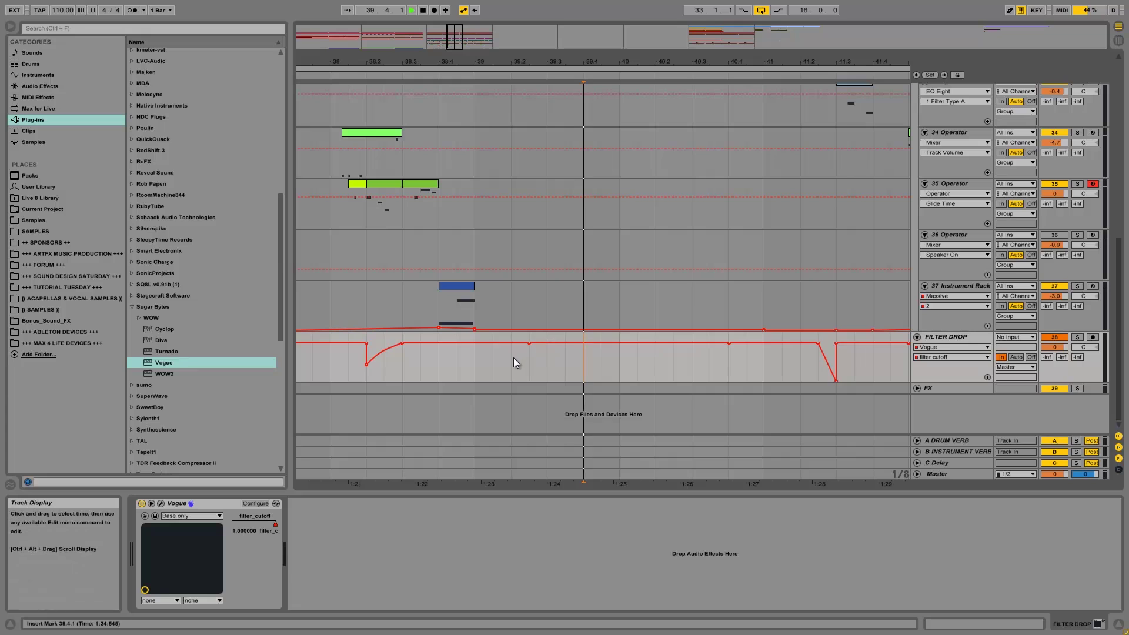
pyautogui.click(476, 358)
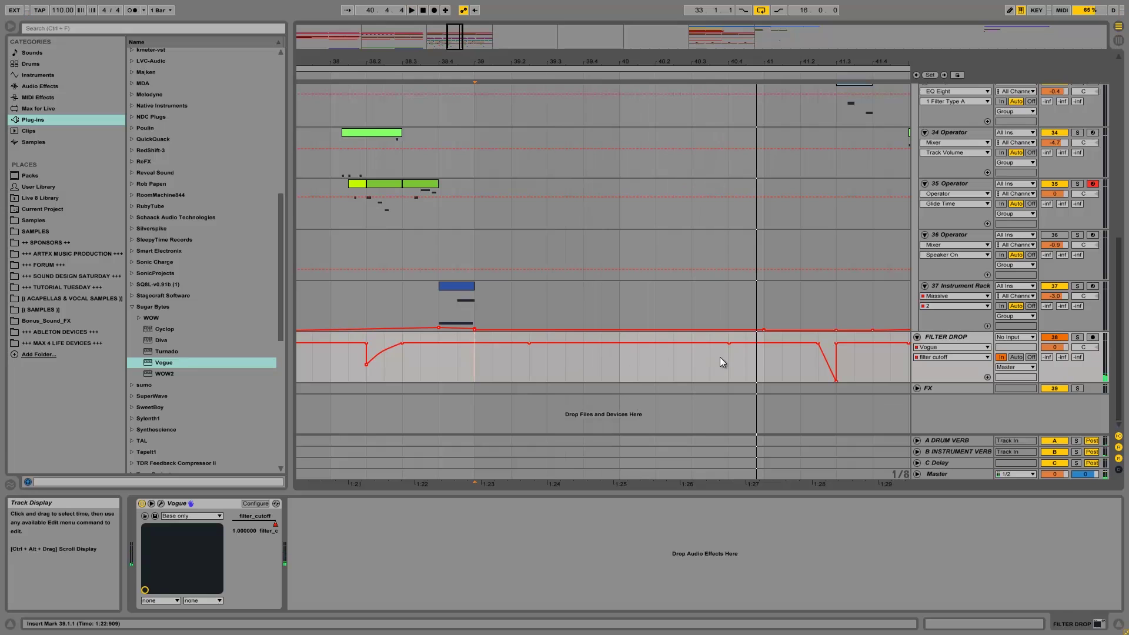
pyautogui.press('space')
# Step: Drop the cutoff to about 0.38 at 40.1.1, ramp it straight up to maximum at 40.4.1, and play from 40.1.1
pyautogui.moveTo(728, 353); pyautogui.dragTo(711, 353)
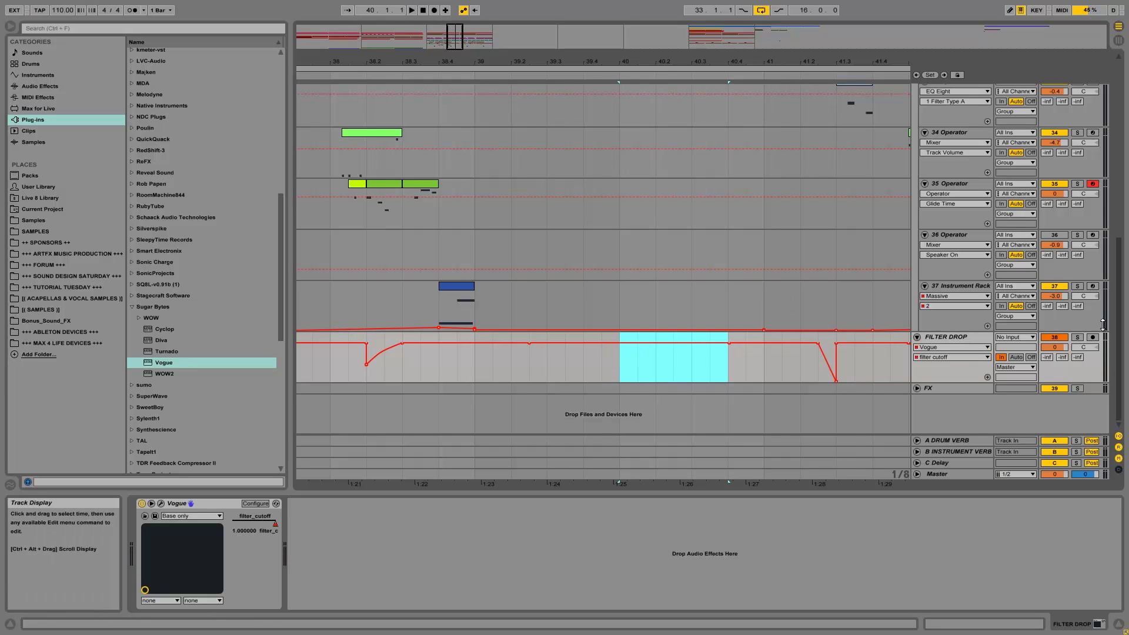
pyautogui.scroll(5, 1115, 347)
pyautogui.scroll(-4, 1113, 364)
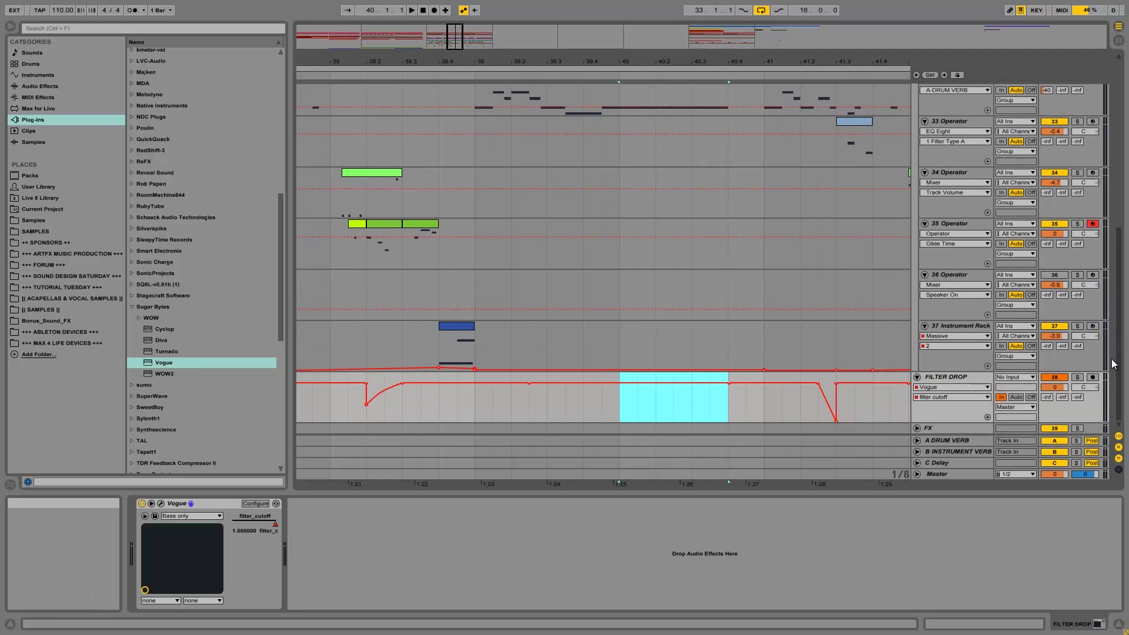
pyautogui.moveTo(603, 395); pyautogui.dragTo(720, 393)
pyautogui.click(604, 394)
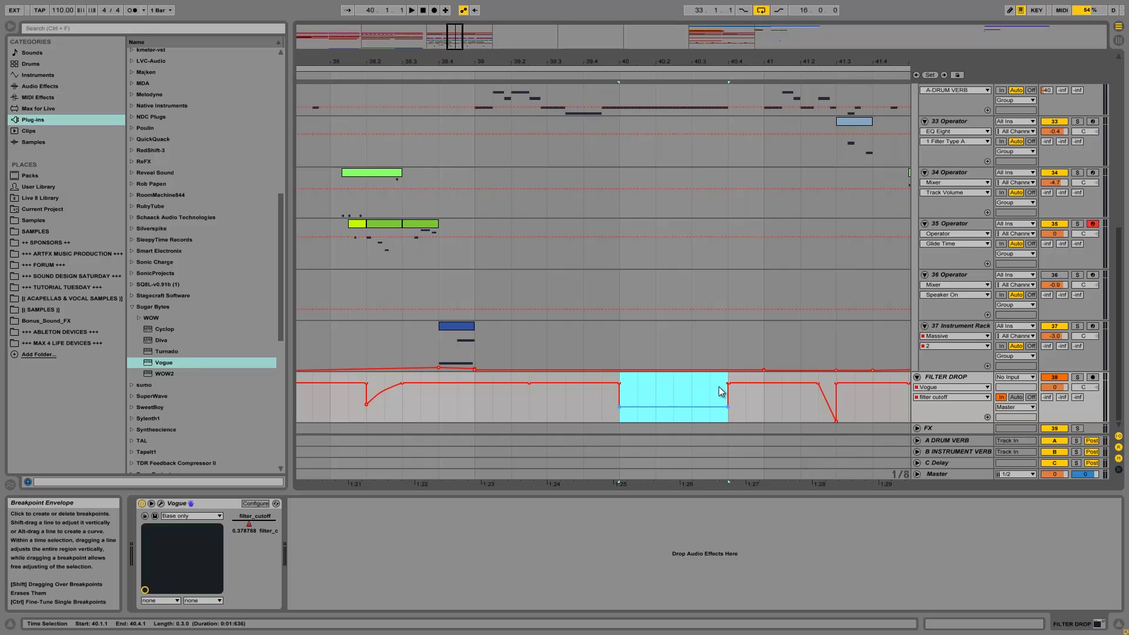
pyautogui.click(729, 407)
pyautogui.press('space')
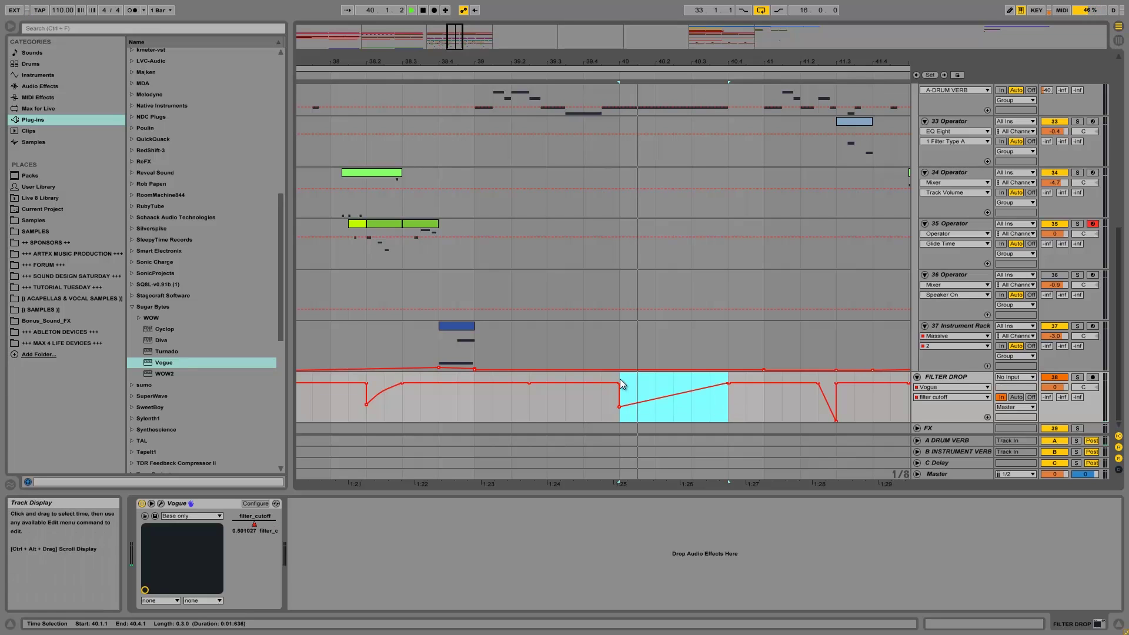
pyautogui.press('space')
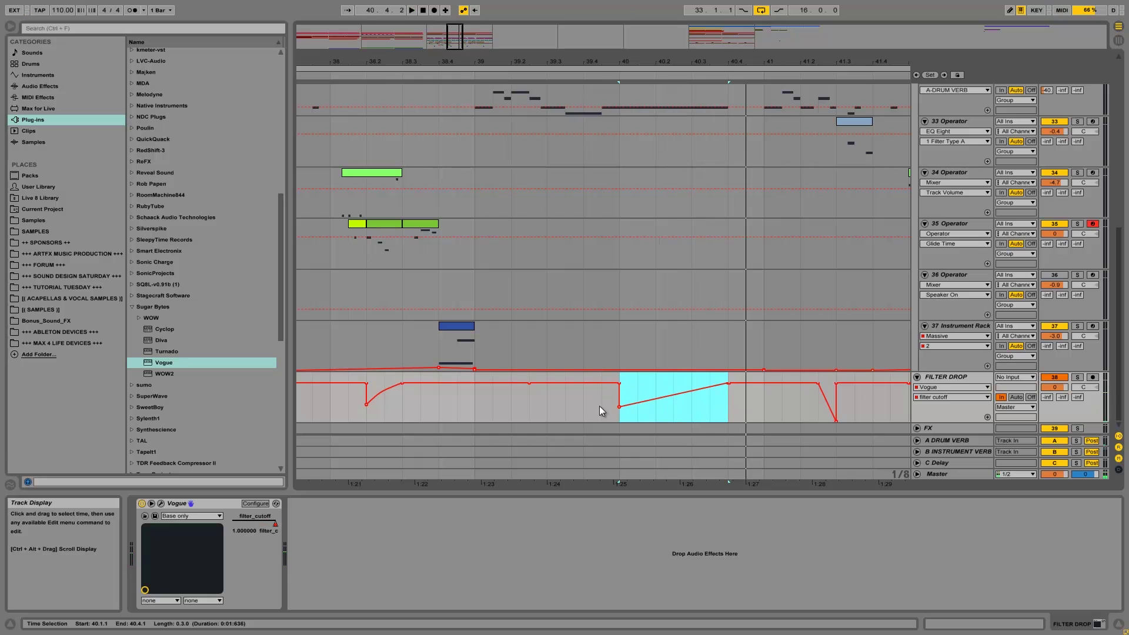
# Step: Start the cutoff's descent to the 40.1.1 low from maximum at 39.4.3, and play from 39.4.3 and 39.1.1
pyautogui.click(602, 400)
pyautogui.press('space')
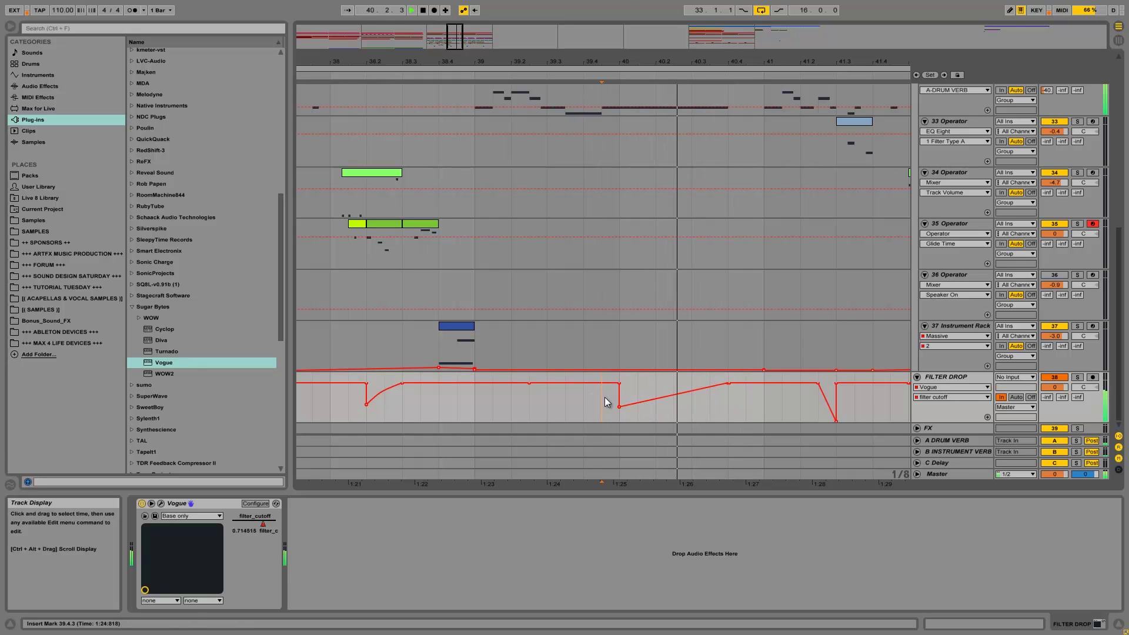
pyautogui.moveTo(621, 384); pyautogui.dragTo(605, 383)
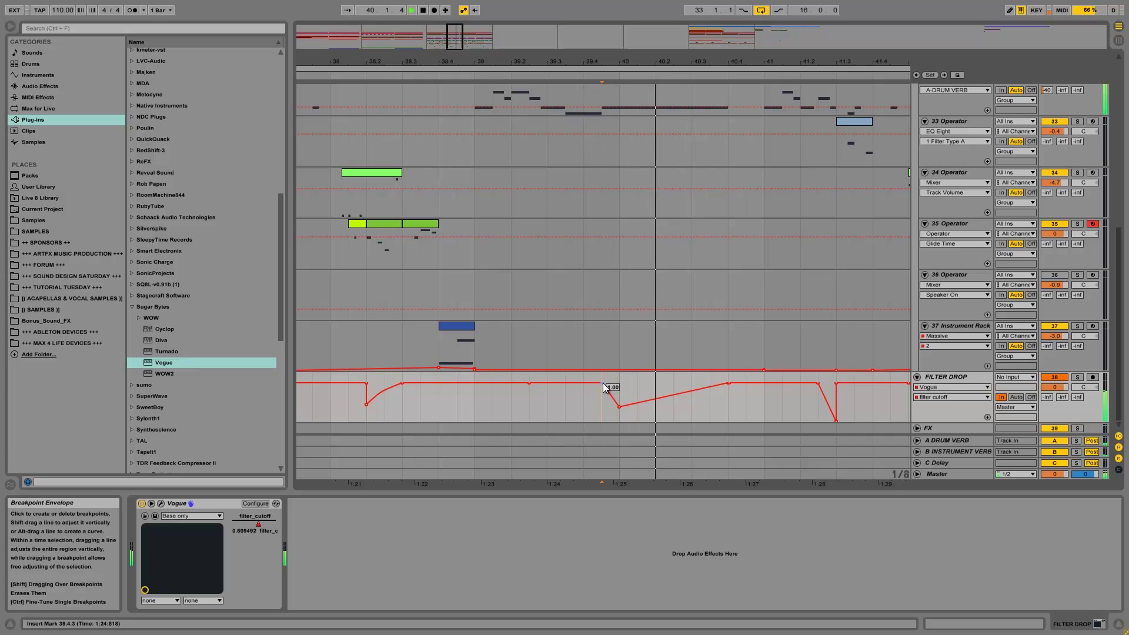
pyautogui.click(471, 92)
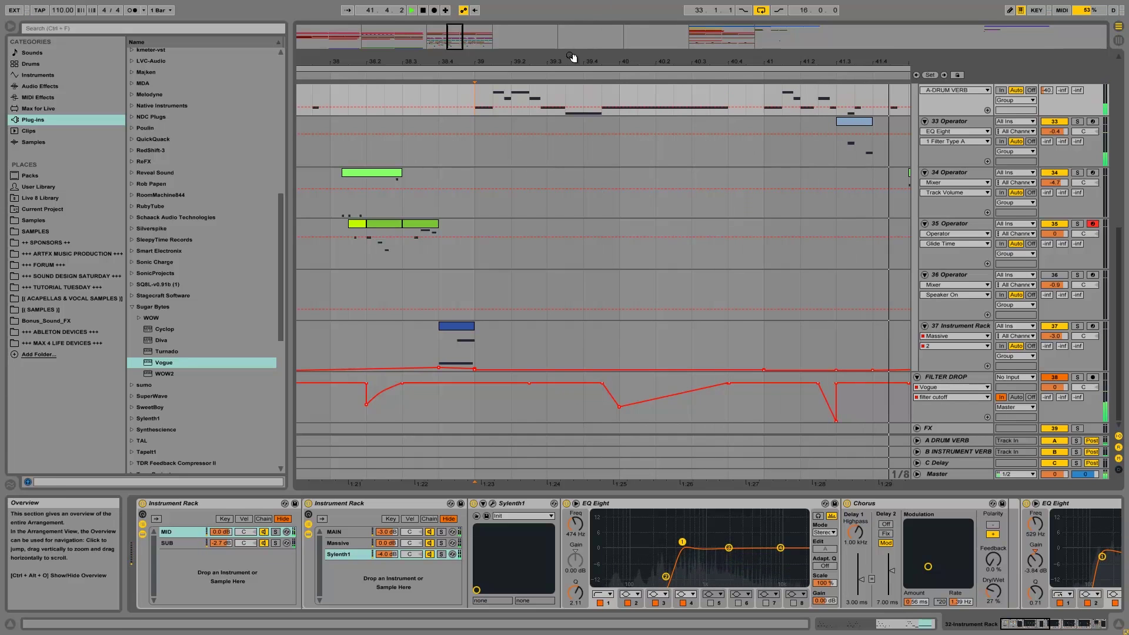
pyautogui.moveTo(573, 63); pyautogui.dragTo(575, 52)
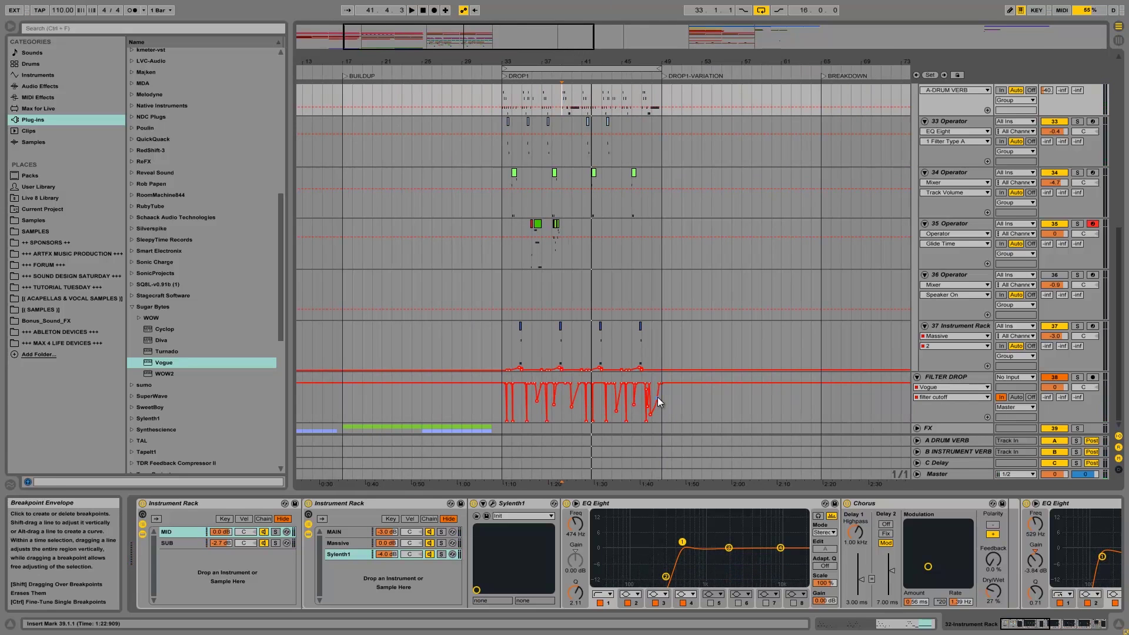
# Step: Replace the cutoff automation from 41.1.1 to 49.1.1 with a duplicate of the curve from 33.1.1 to 41.1.1
pyautogui.moveTo(662, 406); pyautogui.dragTo(502, 410)
pyautogui.press('Delete')
pyautogui.hotkey('ctrl', 'd')
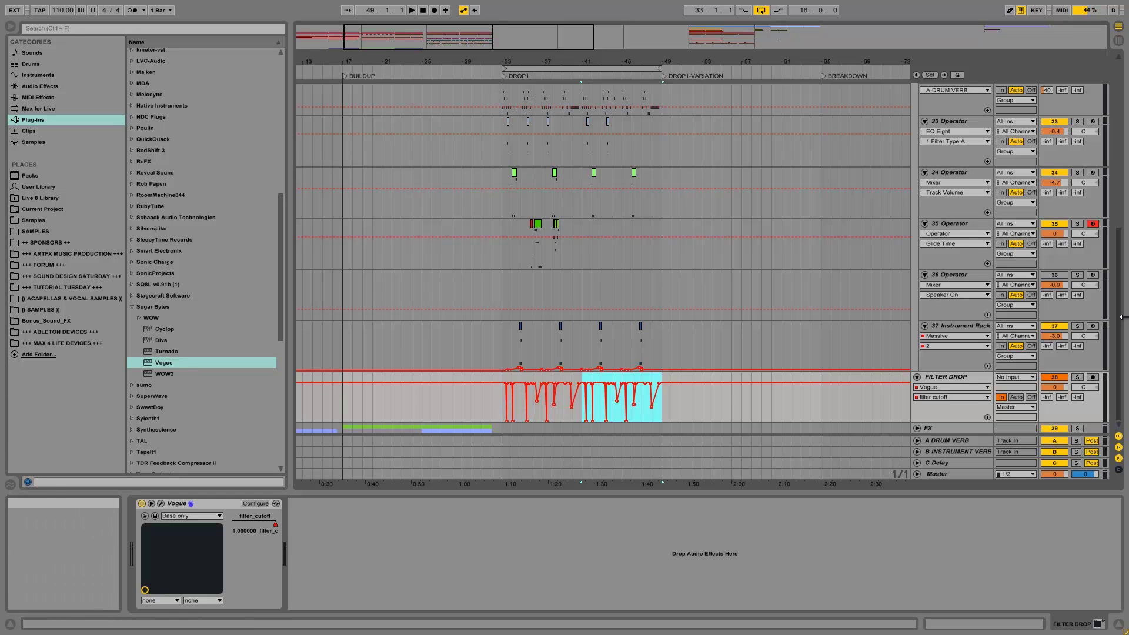
# Step: Solo FILTER DROP, raise the deepest cutoff points between 33.1.1 and 38.1.1 to about 0.18, and play from 33.1.1
pyautogui.moveTo(509, 62); pyautogui.dragTo(354, 87)
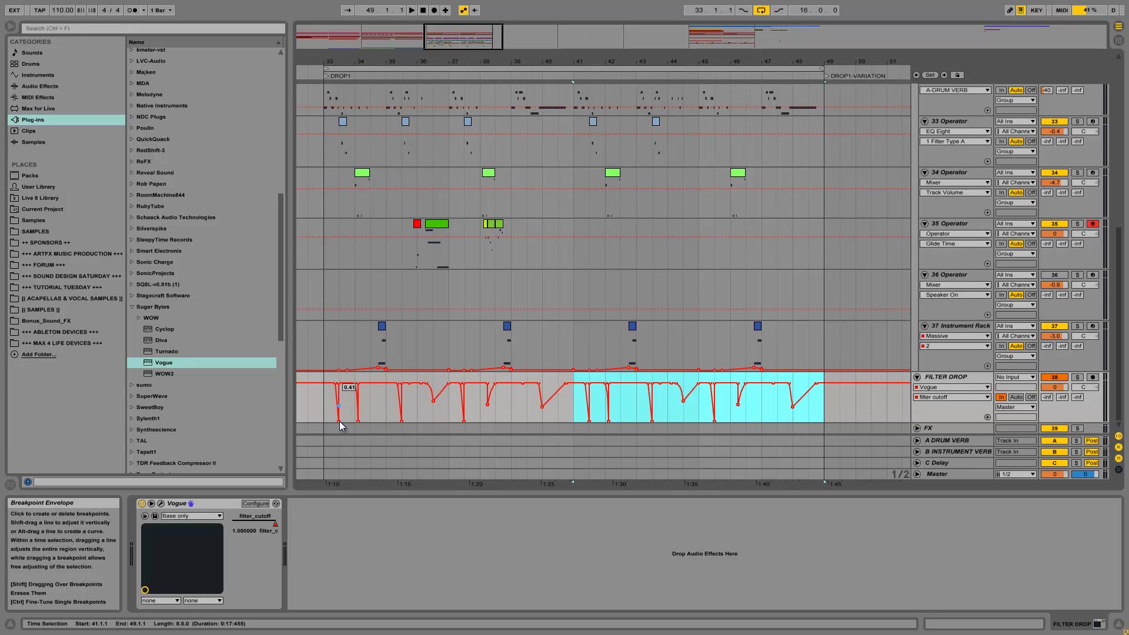
pyautogui.moveTo(338, 422); pyautogui.dragTo(338, 410)
pyautogui.click(1078, 377)
pyautogui.press('space')
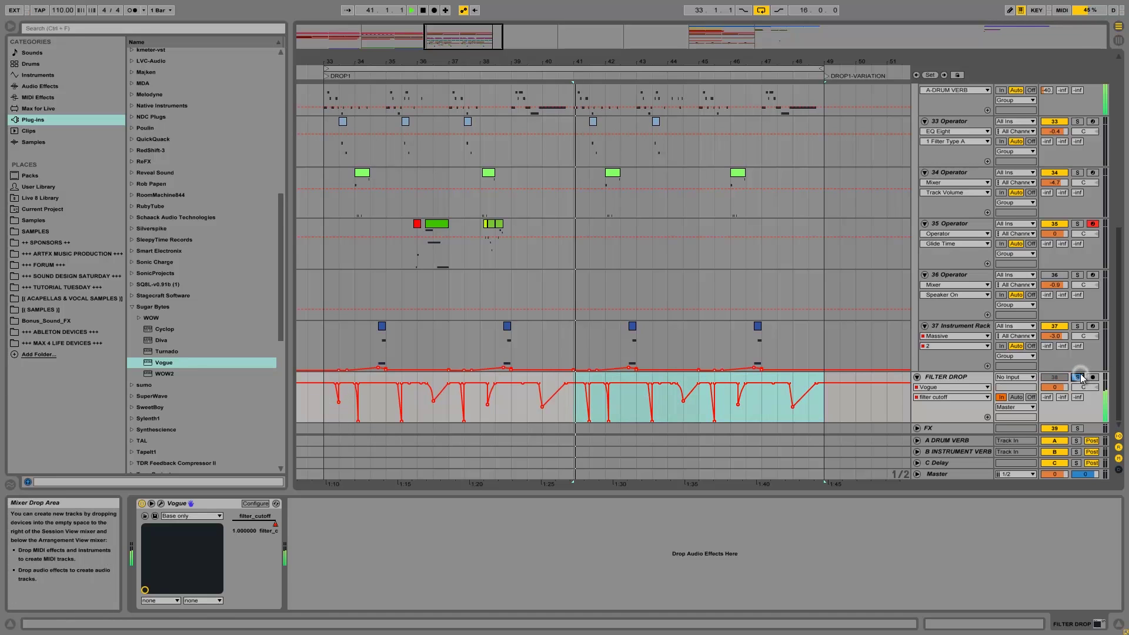
pyautogui.click(327, 402)
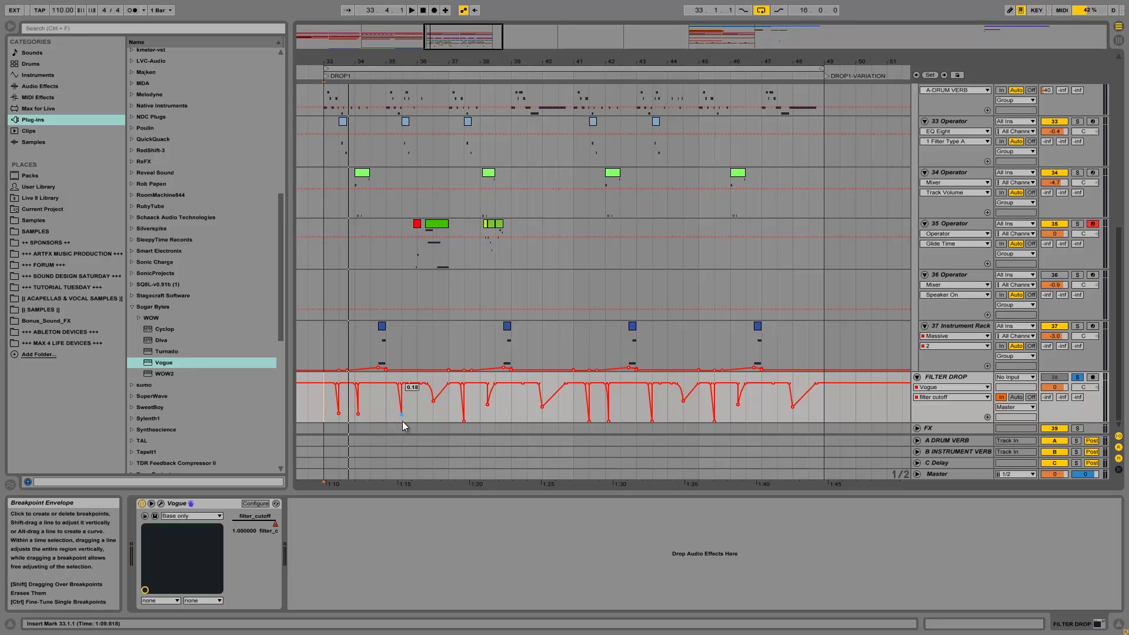
pyautogui.click(465, 422)
pyautogui.press('space')
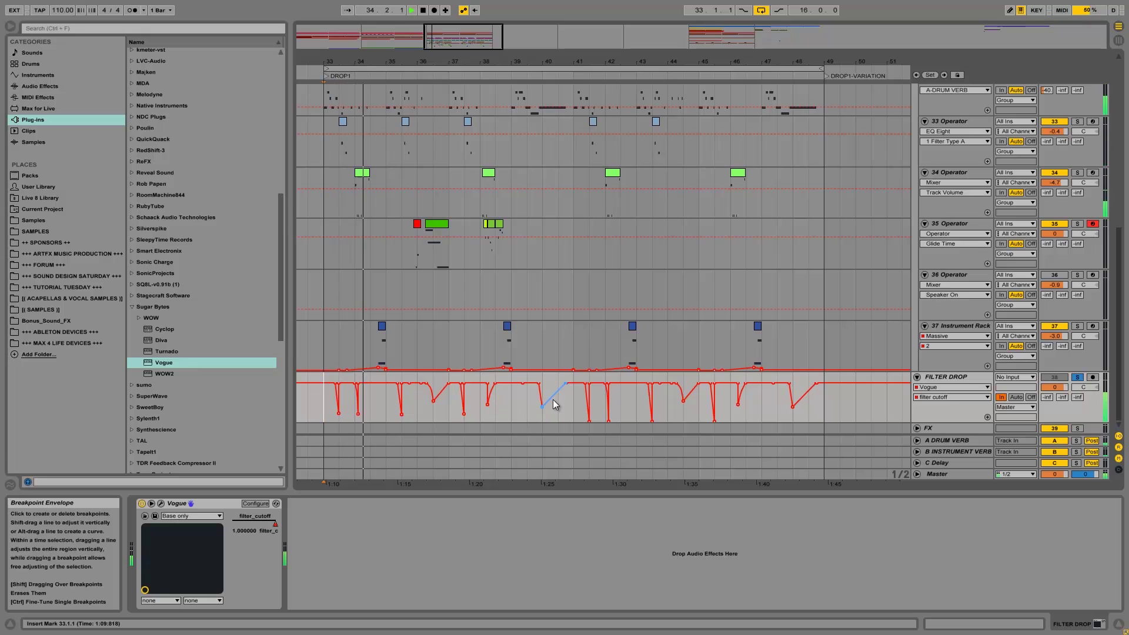
# Step: Duplicate the adjusted cutoff curve from 33.1.1 to 41.1.1 onto the following eight bars, unsolo FILTER DROP, and play from 33.1.1
pyautogui.press('space')
pyautogui.moveTo(573, 405); pyautogui.dragTo(330, 400)
pyautogui.hotkey('ctrl', 'd')
pyautogui.click(322, 399)
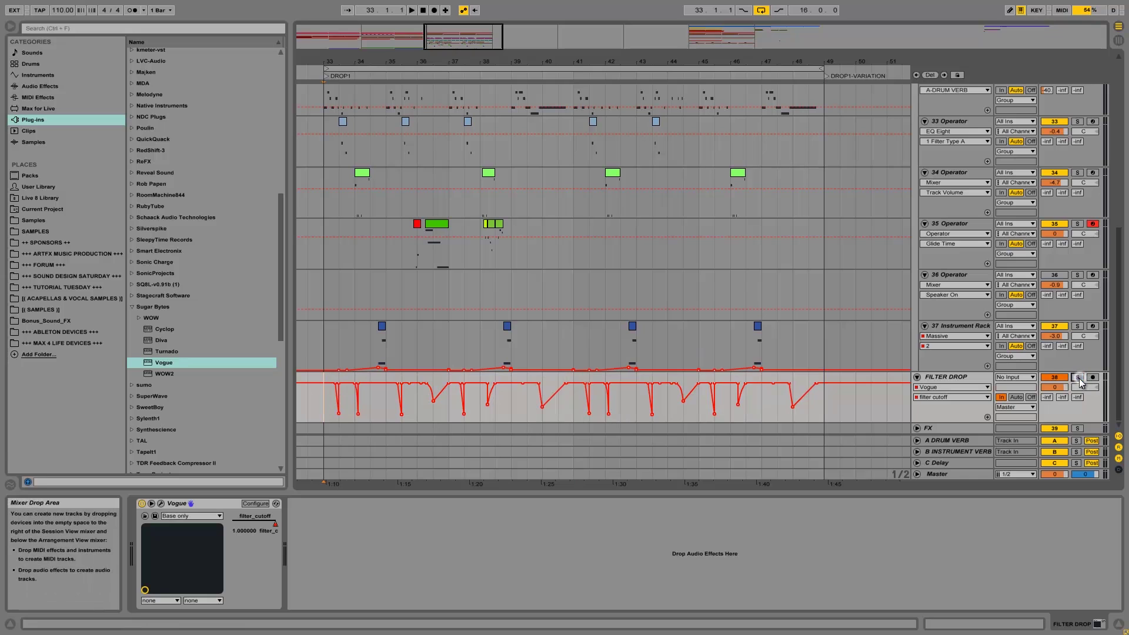
pyautogui.press('space')
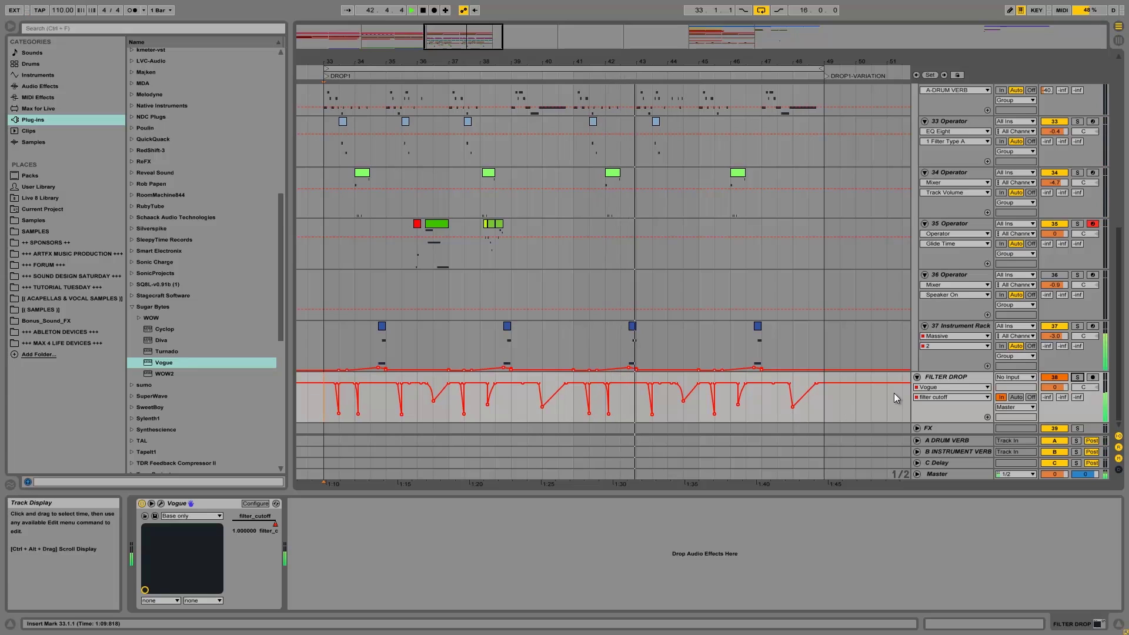
pyautogui.scroll(4, 948, 115)
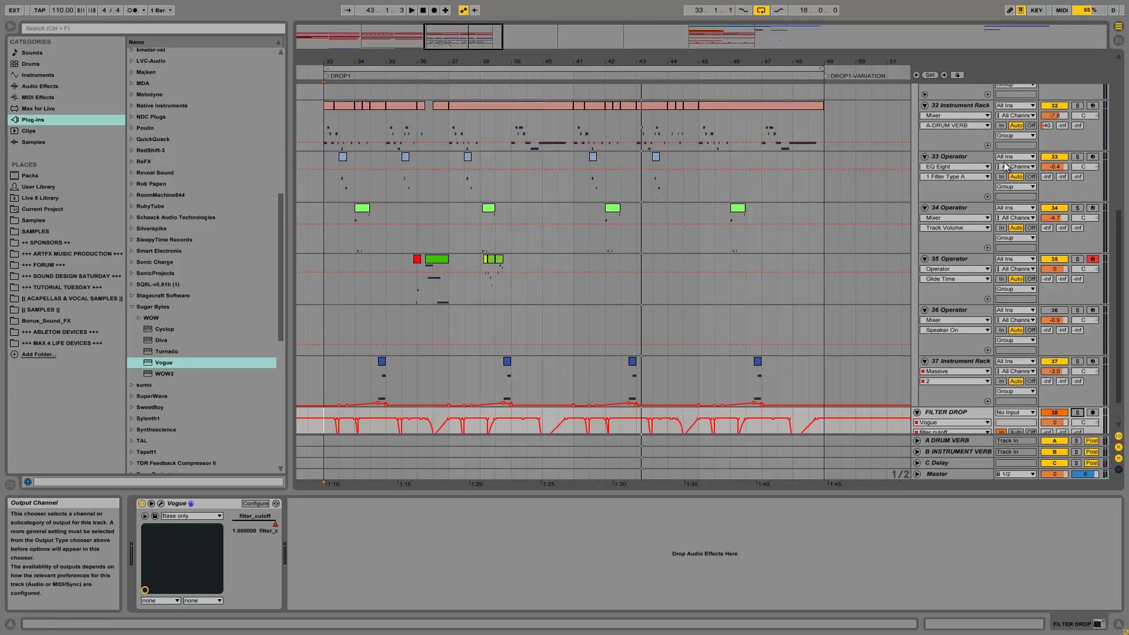
pyautogui.click(949, 119)
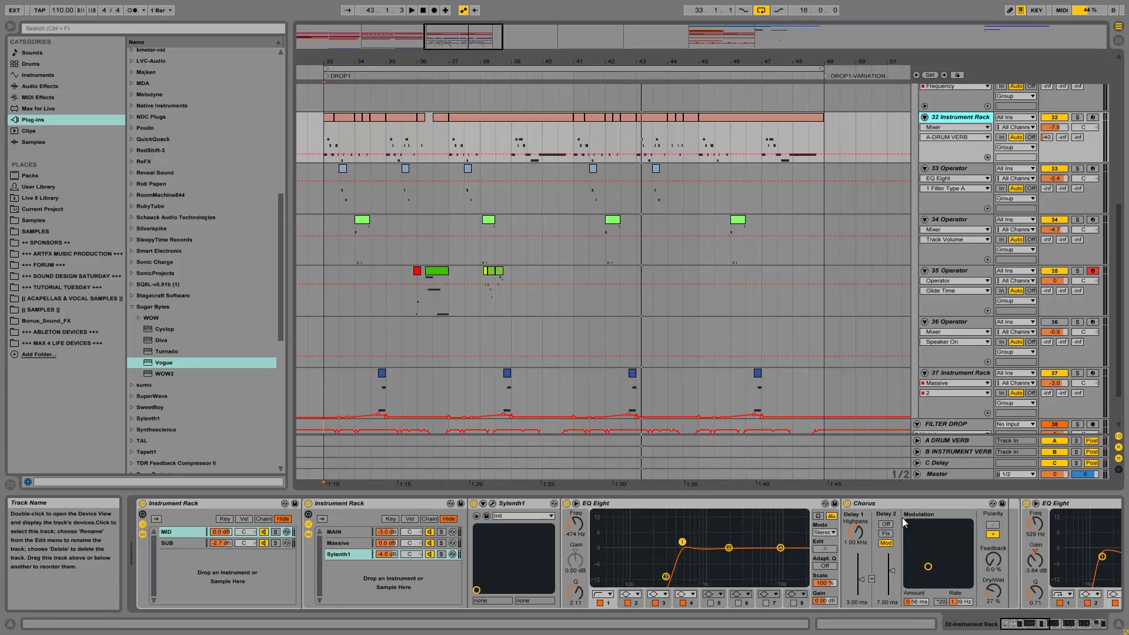
pyautogui.moveTo(1041, 623); pyautogui.dragTo(1113, 628)
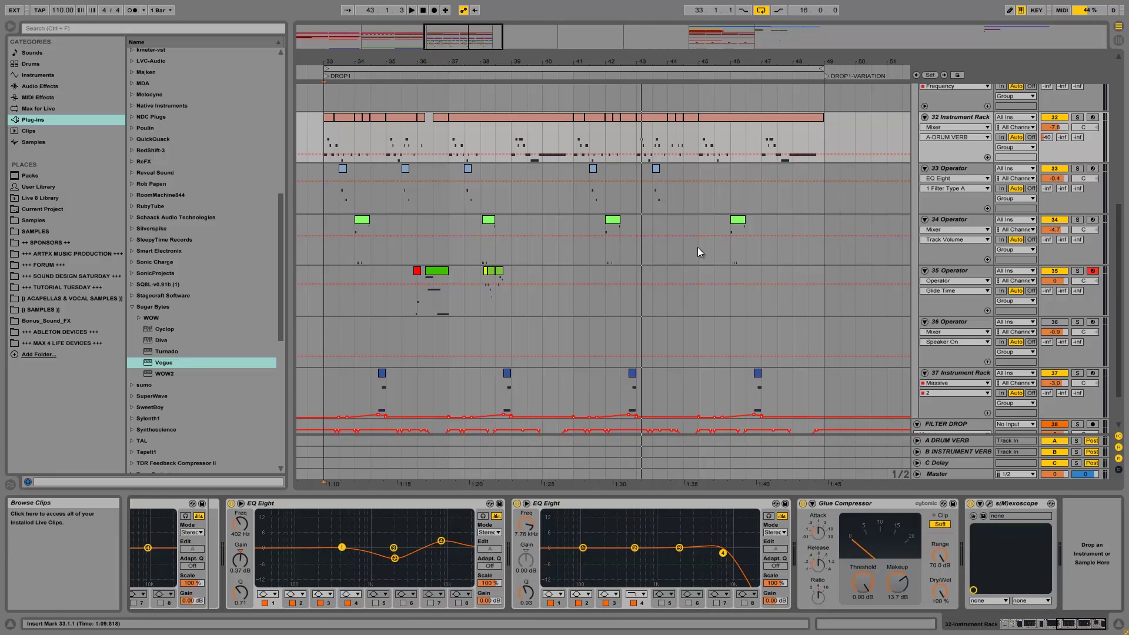
pyautogui.moveTo(542, 129); pyautogui.dragTo(521, 139)
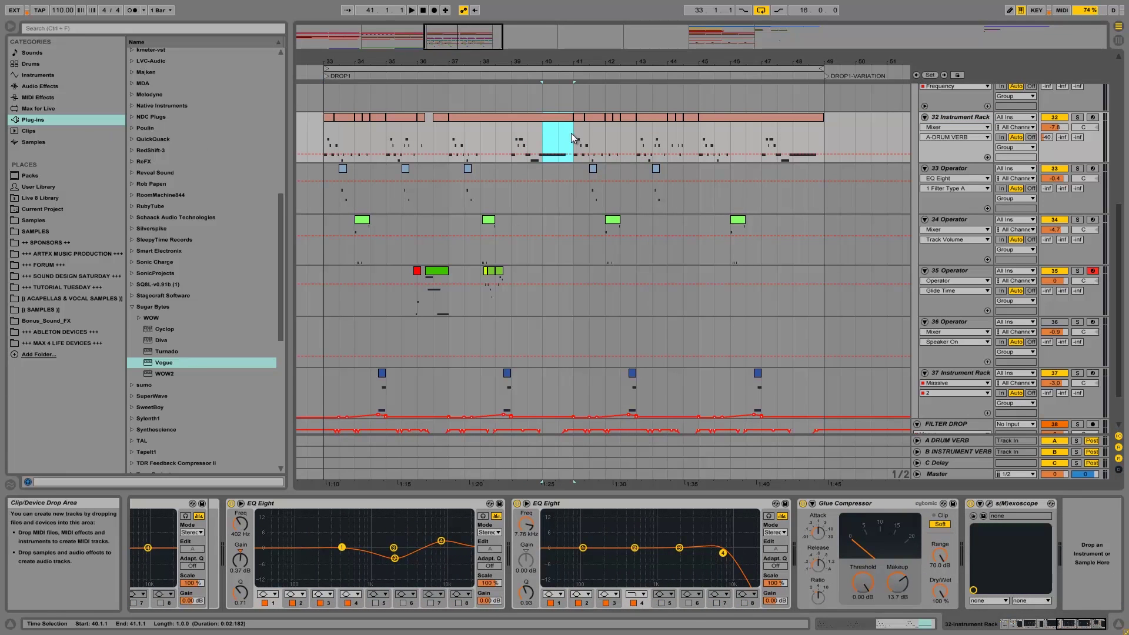
pyautogui.click(548, 140)
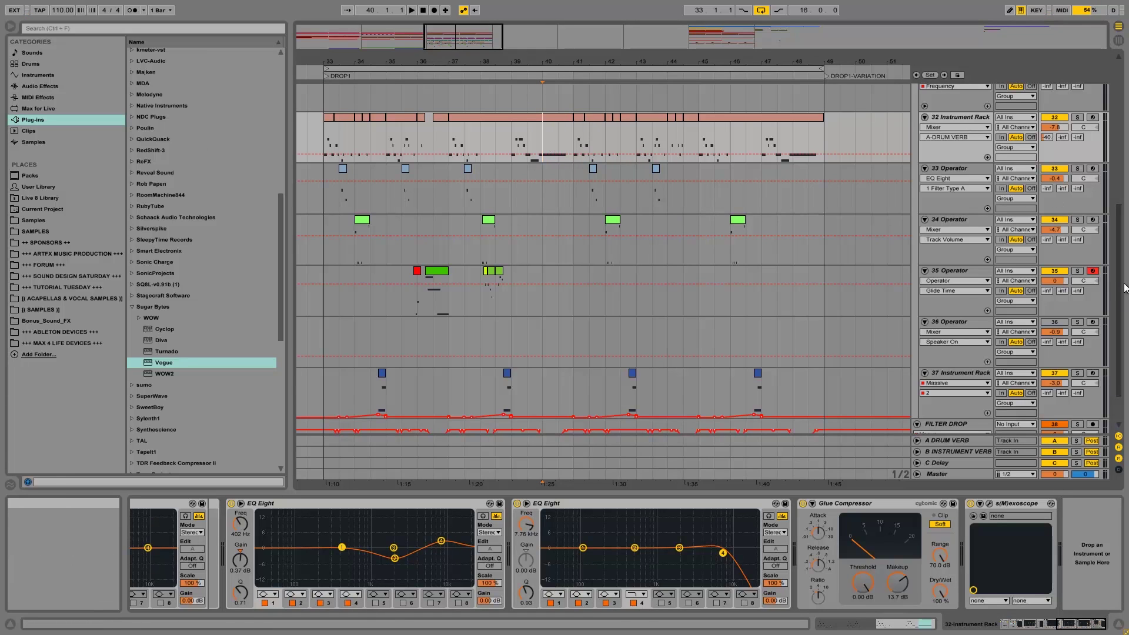
pyautogui.scroll(-2, 1122, 286)
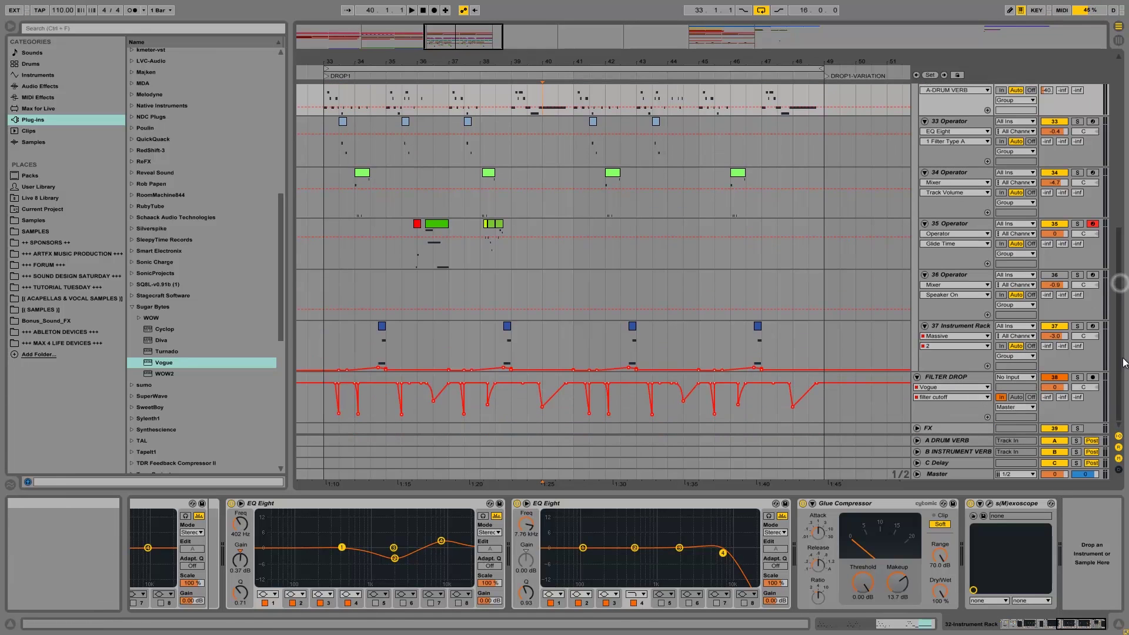
# Step: Insert an Auto Filter before Vogue on FILTER DROP and set it to a notch filter at about 73 Hz
pyautogui.click(935, 381)
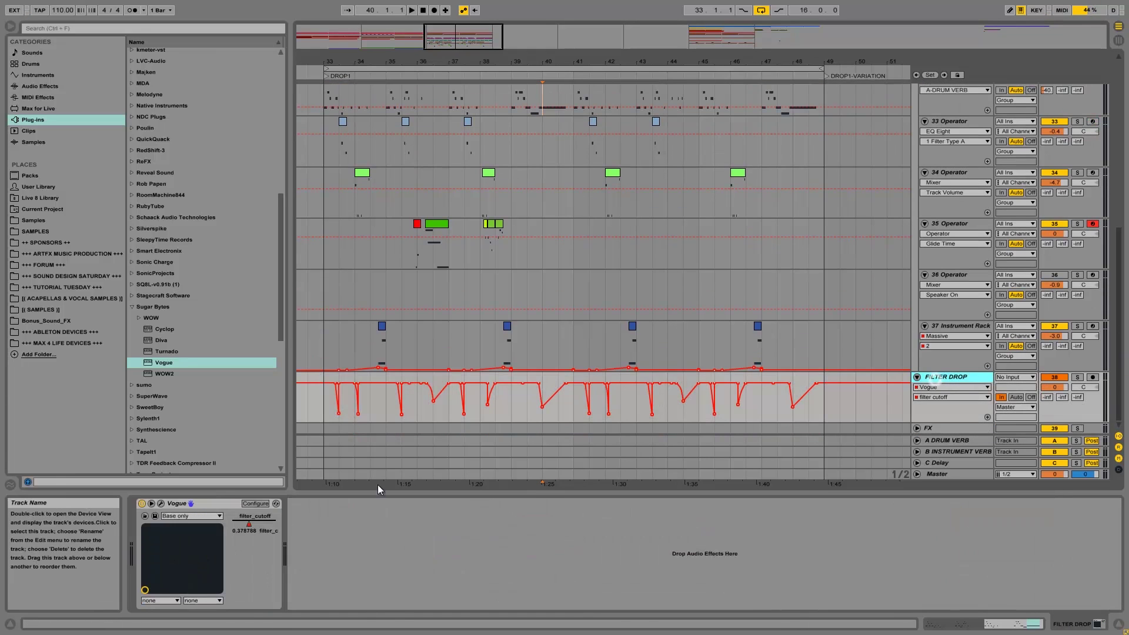
pyautogui.click(32, 63)
pyautogui.click(38, 86)
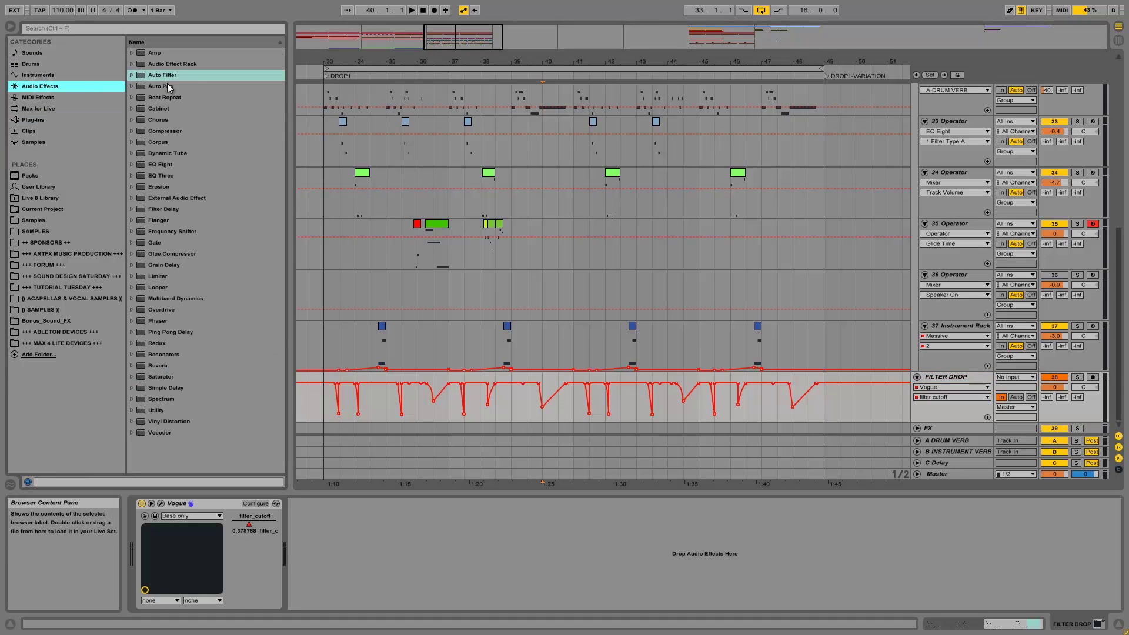
pyautogui.moveTo(169, 76)
pyautogui.mouseDown()
pyautogui.moveTo(185, 202)
pyautogui.moveTo(389, 594)
pyautogui.moveTo(307, 512)
pyautogui.mouseUp()
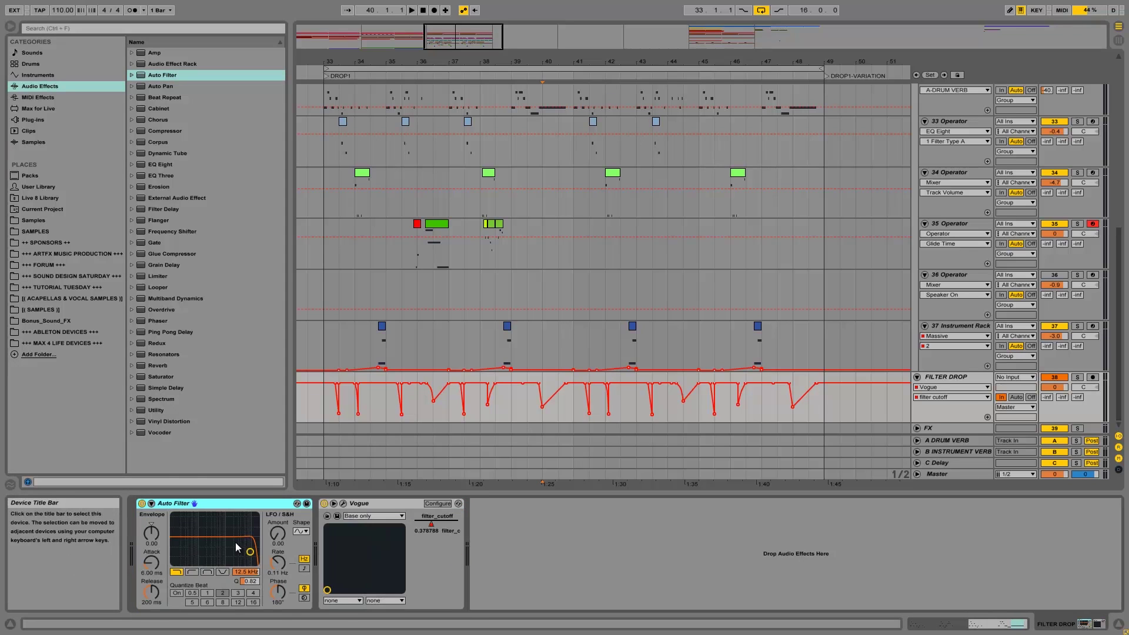
pyautogui.click(220, 569)
pyautogui.moveTo(251, 572); pyautogui.dragTo(251, 576)
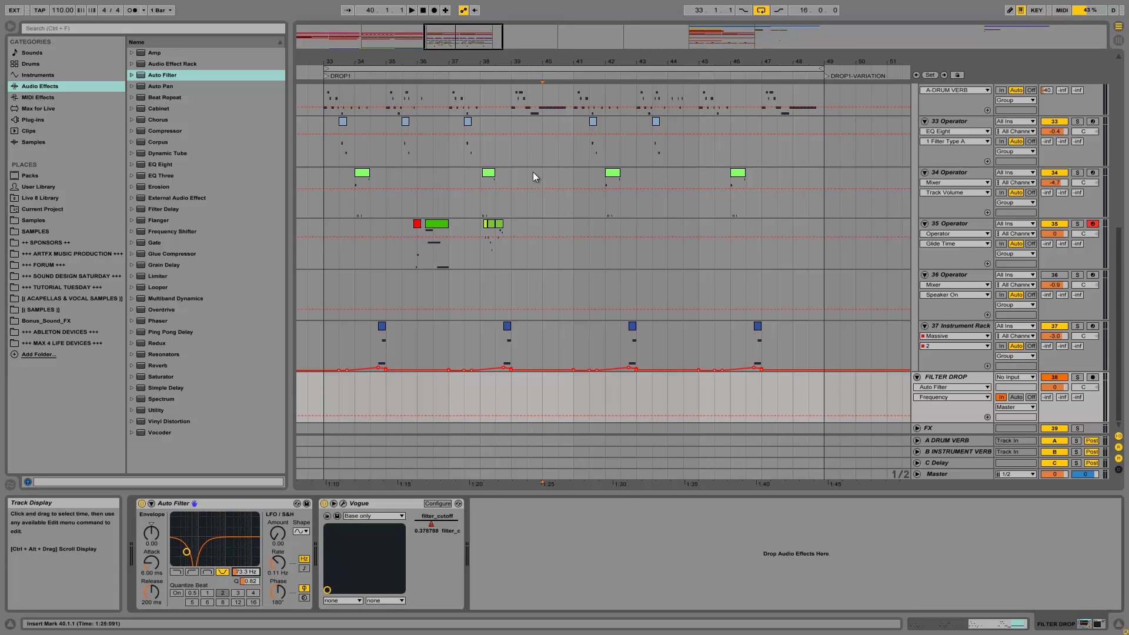
# Step: Automate the Auto Filter frequency as a ramp from about 73 Hz at 39.4.3 to 3.25 kHz at 40.4.1, and play it
pyautogui.moveTo(565, 61); pyautogui.dragTo(497, 77)
pyautogui.moveTo(486, 400); pyautogui.dragTo(567, 411)
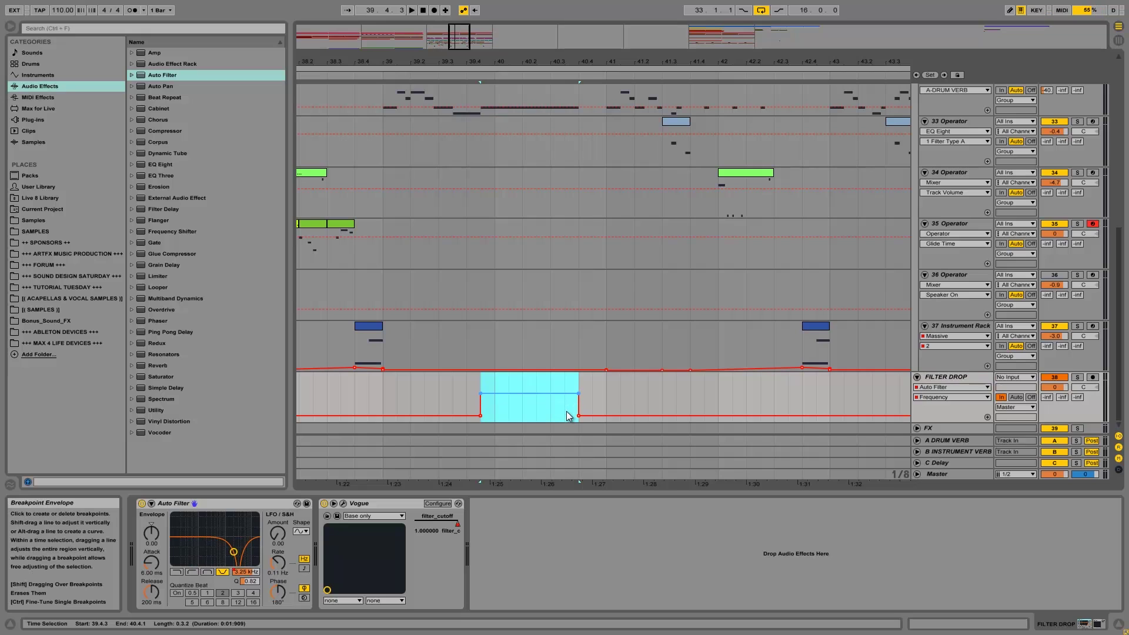
pyautogui.click(480, 393)
pyautogui.click(485, 388)
pyautogui.press('space')
pyautogui.press('space')
pyautogui.click(578, 416)
pyautogui.press('space')
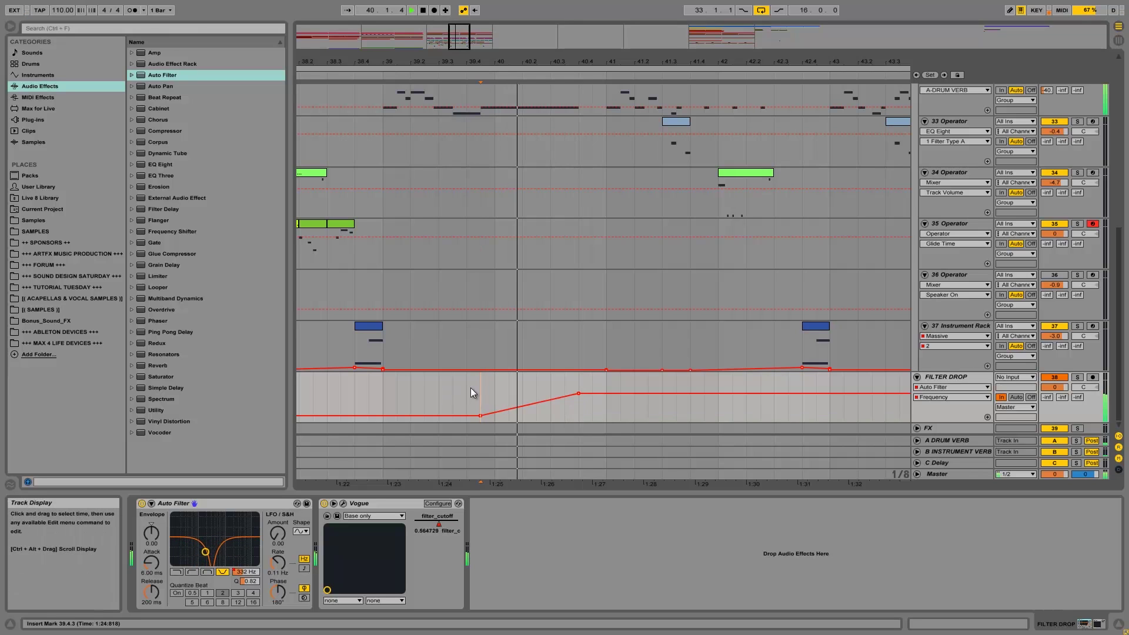
# Step: Set the Auto Filter's resonance to 1.40 and play the sweep from 39.4.3
pyautogui.press('space')
pyautogui.moveTo(258, 584); pyautogui.dragTo(258, 572)
pyautogui.press('space')
pyautogui.press('space')
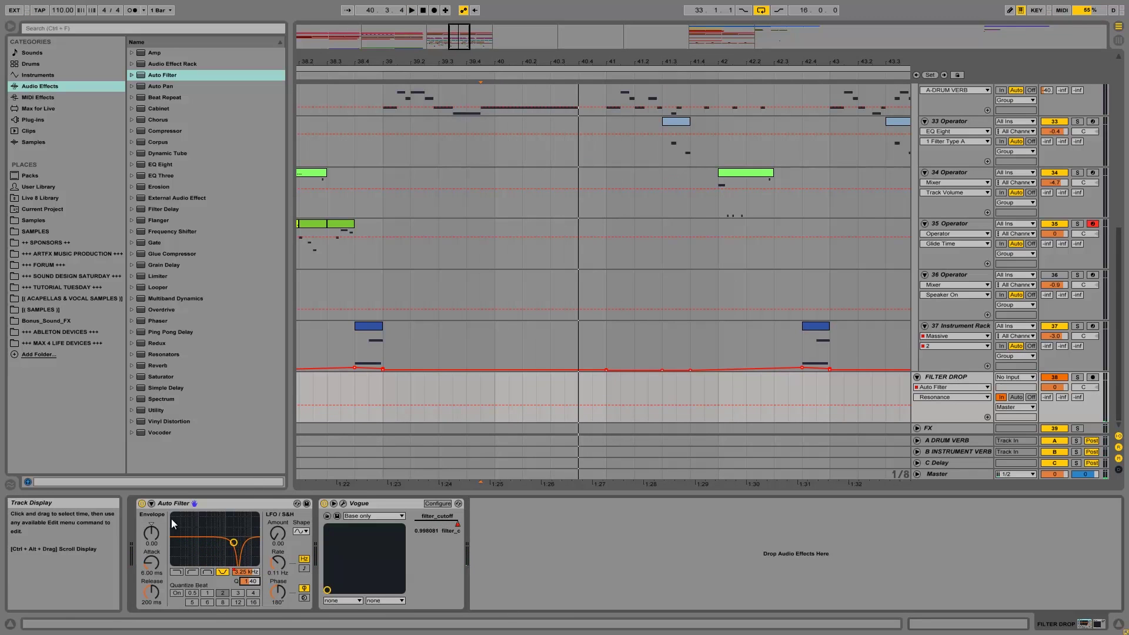
# Step: Toggle the Auto Filter's Device On state to display its envelope, leaving the filter switched off
pyautogui.click(142, 504)
pyautogui.click(145, 505)
pyautogui.click(144, 506)
pyautogui.click(144, 505)
pyautogui.click(145, 505)
pyautogui.click(144, 505)
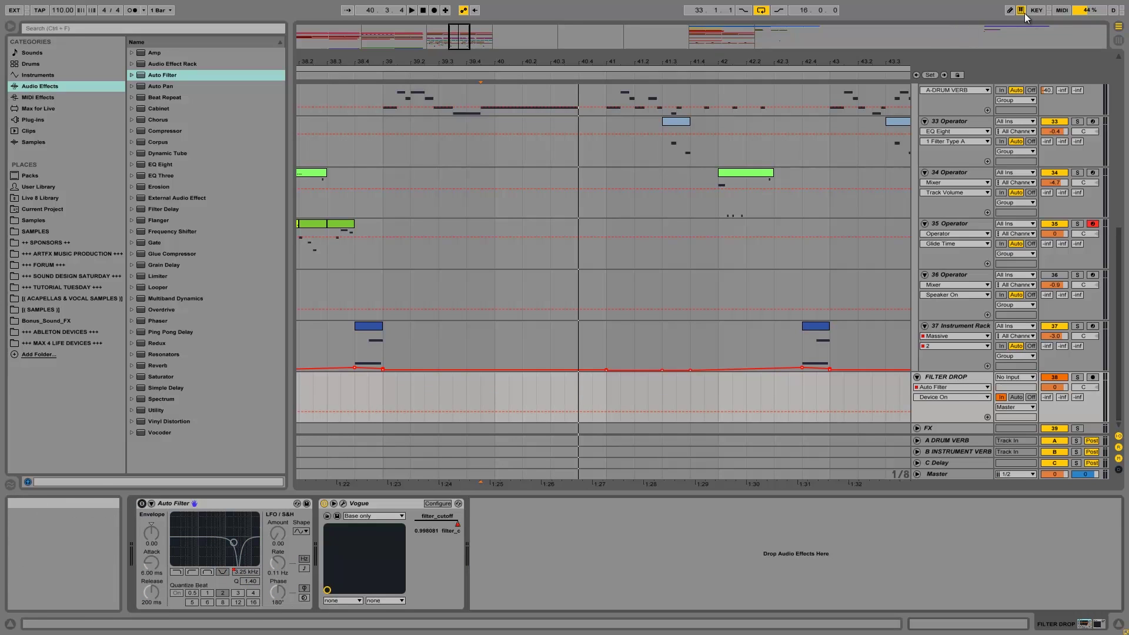
# Step: Draw Device On automation that enables the Auto Filter only from 39.4.3 to 41.1.1, and leave draw mode
pyautogui.press('b')
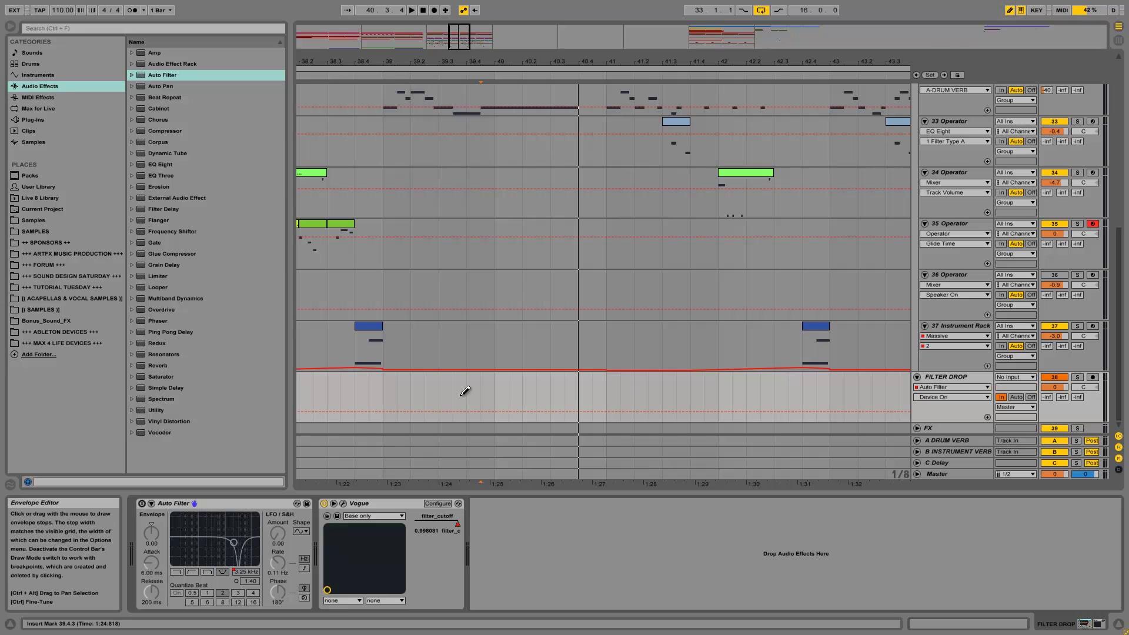
pyautogui.click(486, 390)
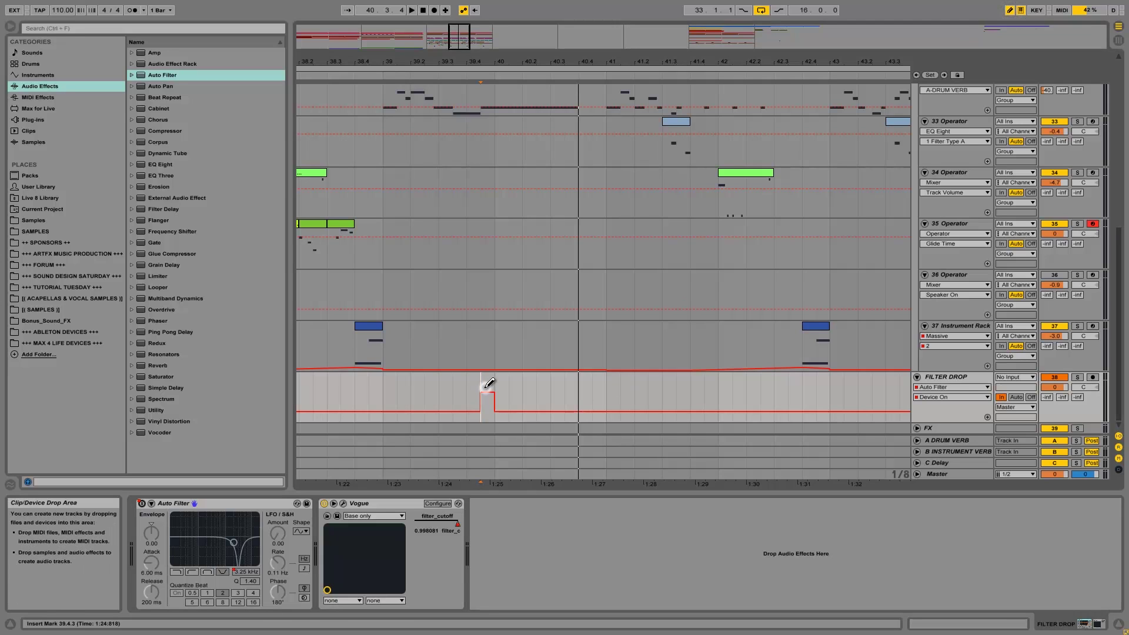
pyautogui.click(575, 386)
pyautogui.moveTo(589, 385); pyautogui.dragTo(596, 386)
pyautogui.click(1010, 13)
pyautogui.click(495, 411)
pyautogui.click(565, 392)
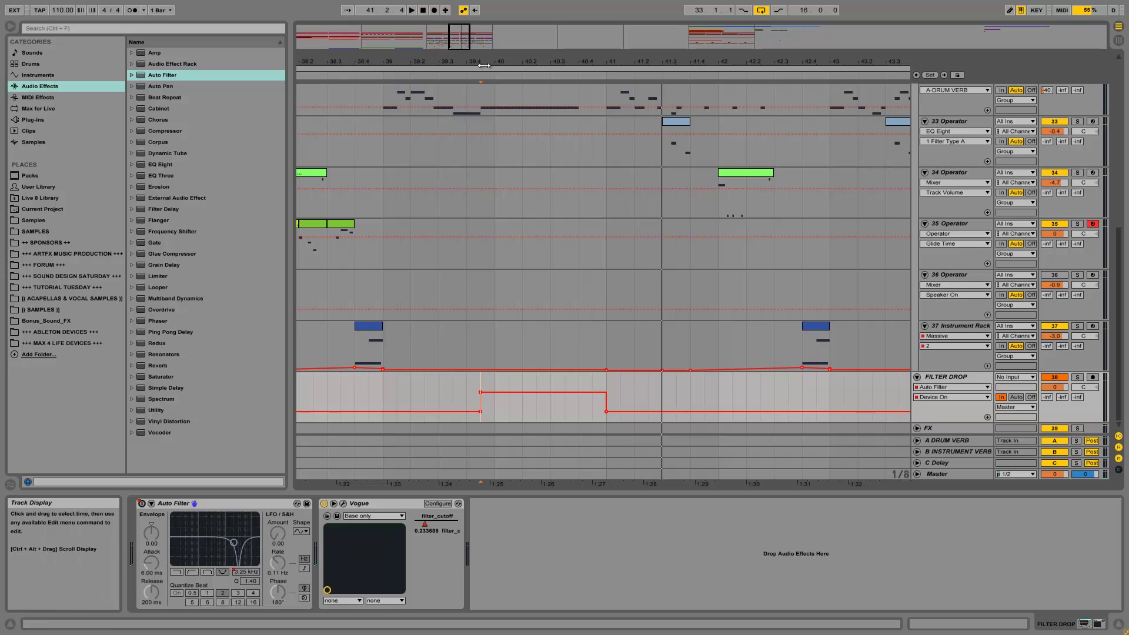
# Step: Show FILTER DROP's Vogue cutoff and Auto Filter frequency envelopes in separate automation lanes below the track
pyautogui.moveTo(479, 56); pyautogui.dragTo(483, 42)
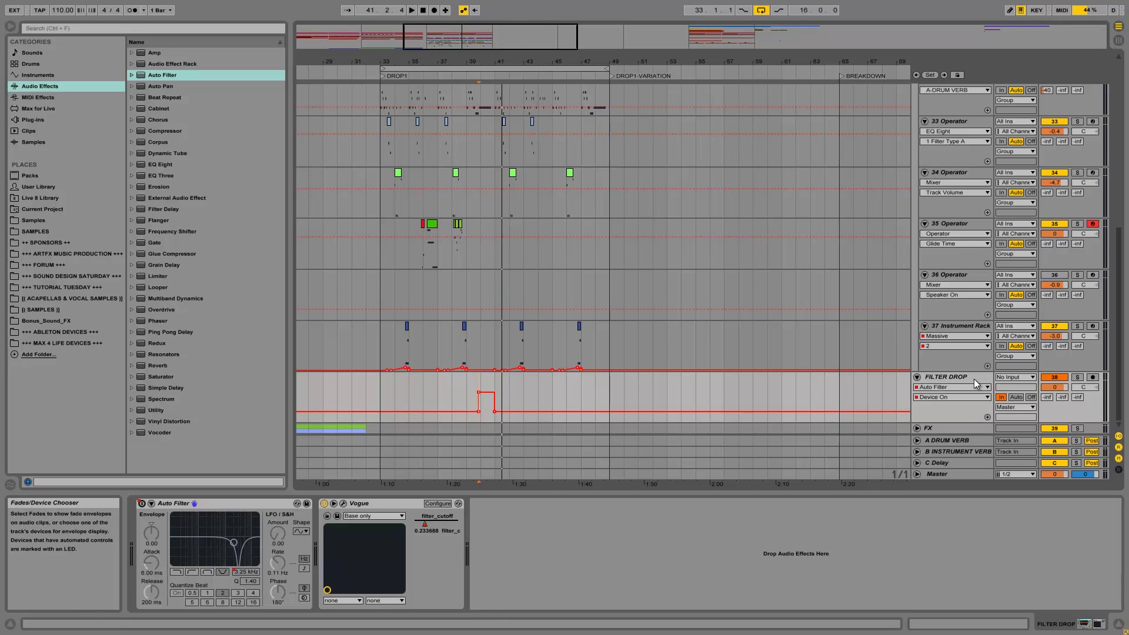
pyautogui.rightClick(947, 377)
pyautogui.click(993, 339)
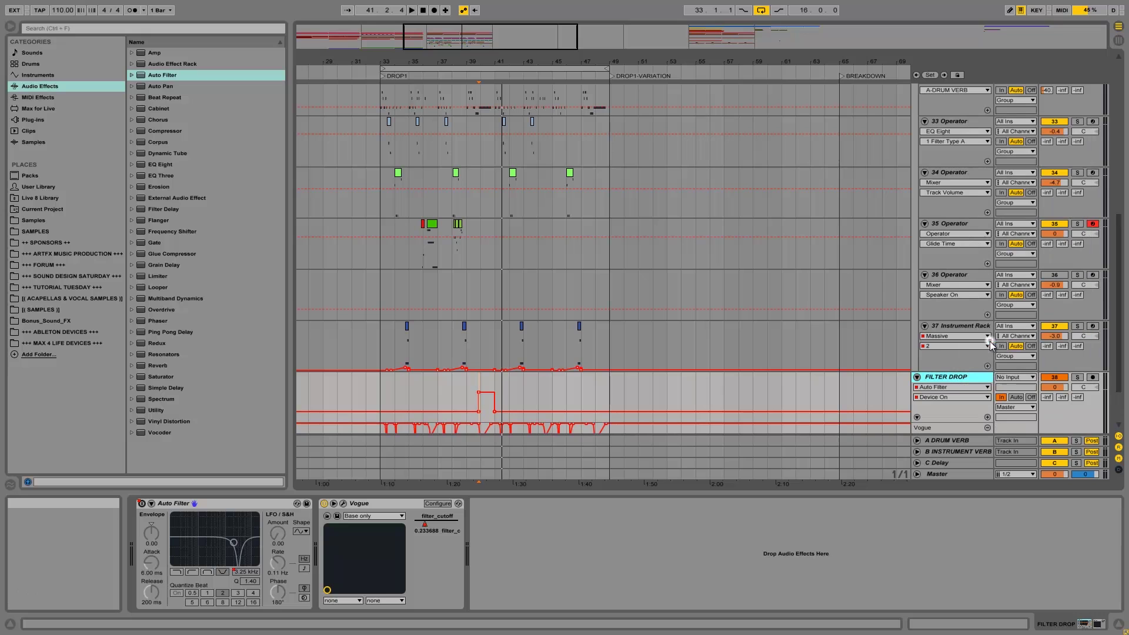
pyautogui.click(1119, 365)
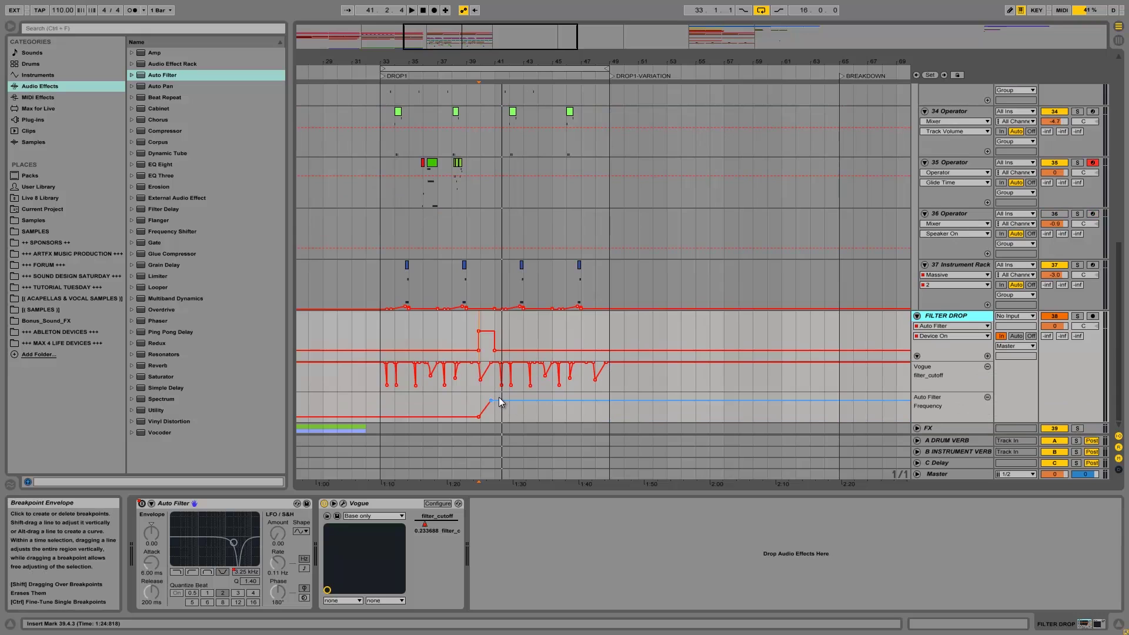
# Step: Duplicate all three FILTER DROP envelopes from 33.1.1 to 41.1.1 onto the following eight bars, and return to 33.1.1
pyautogui.moveTo(489, 408); pyautogui.dragTo(380, 338)
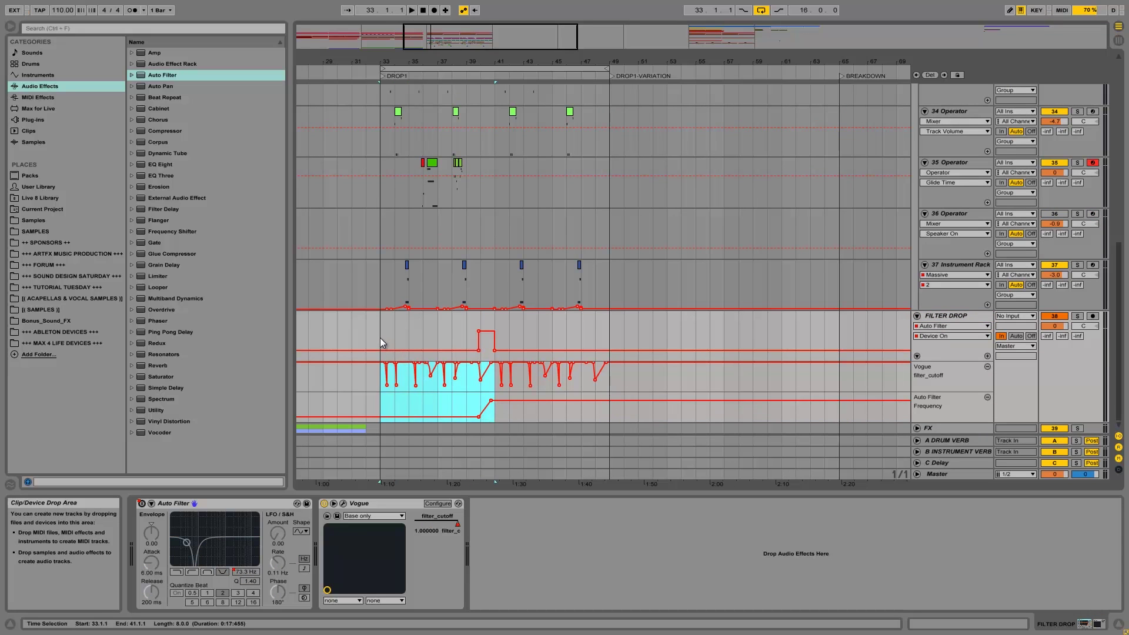
pyautogui.click(377, 307)
pyautogui.moveTo(381, 326); pyautogui.dragTo(499, 384)
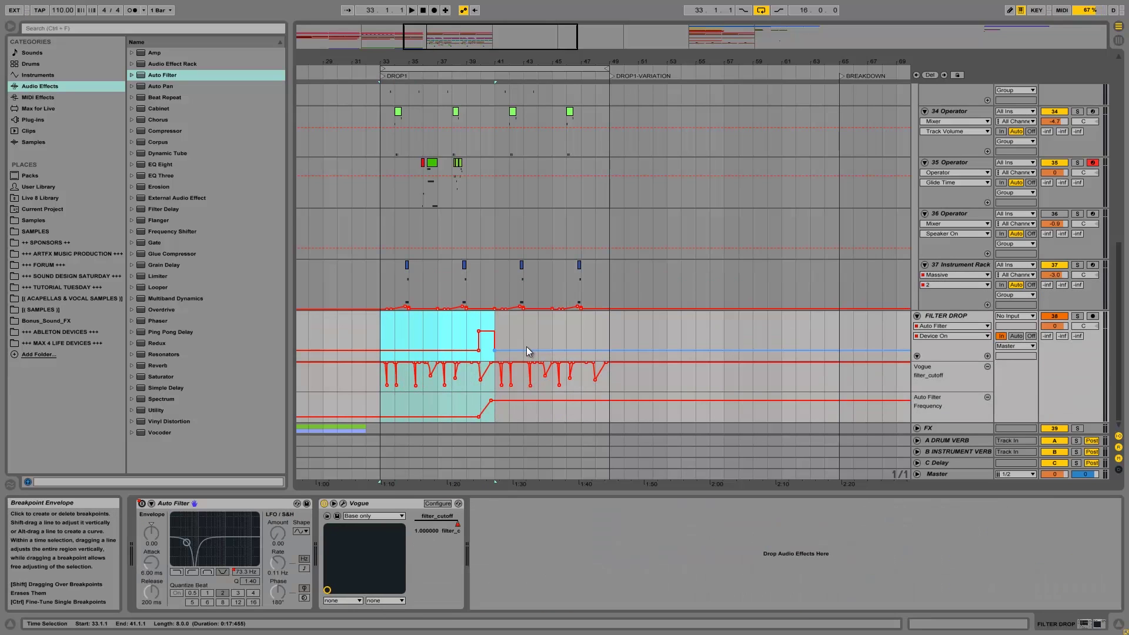
pyautogui.hotkey('ctrl', 'd')
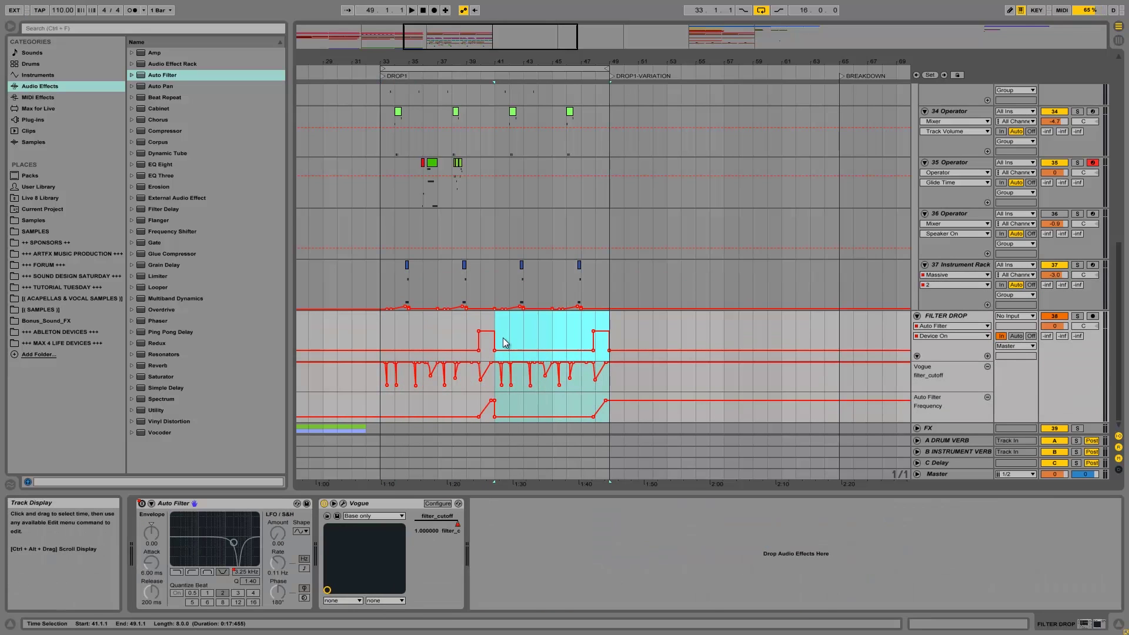
pyautogui.click(387, 319)
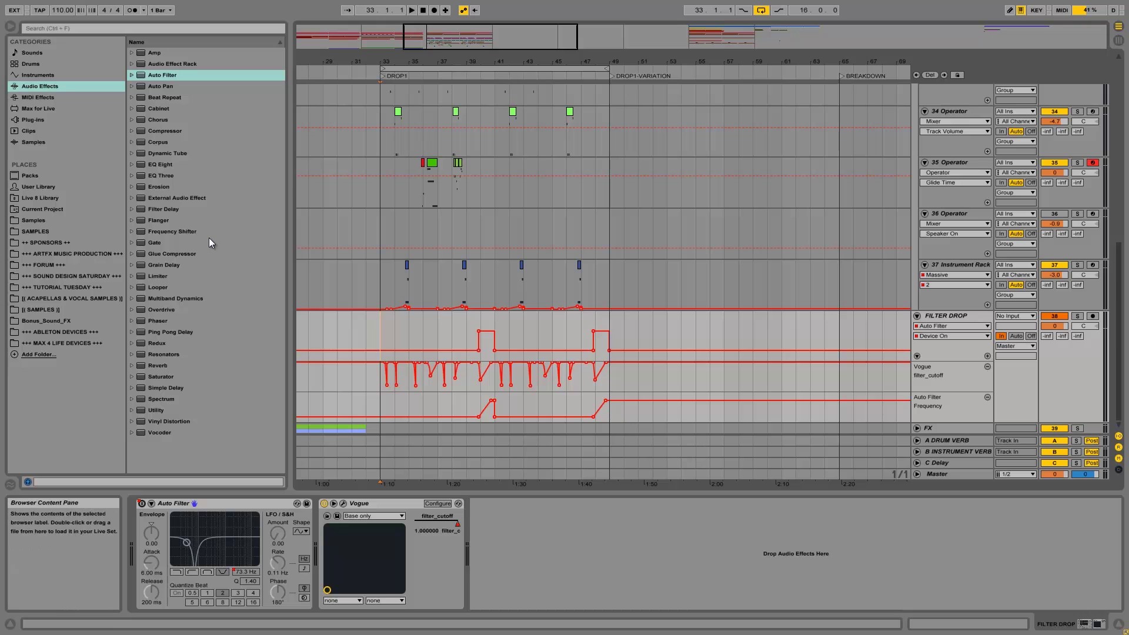
pyautogui.click(147, 342)
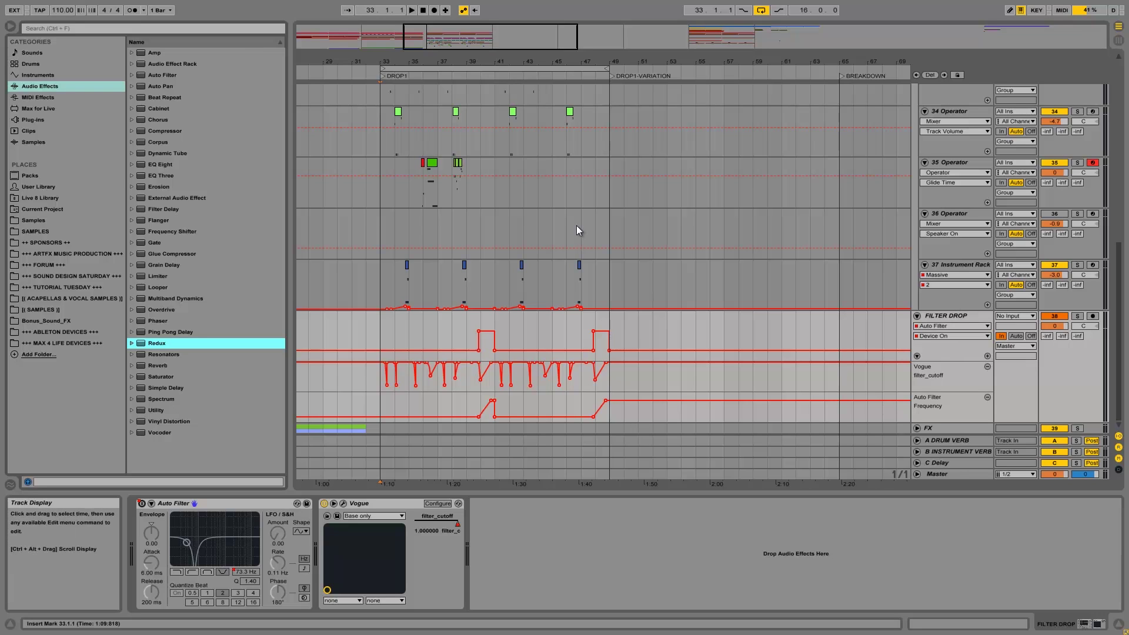
pyautogui.moveTo(618, 121); pyautogui.dragTo(830, 129)
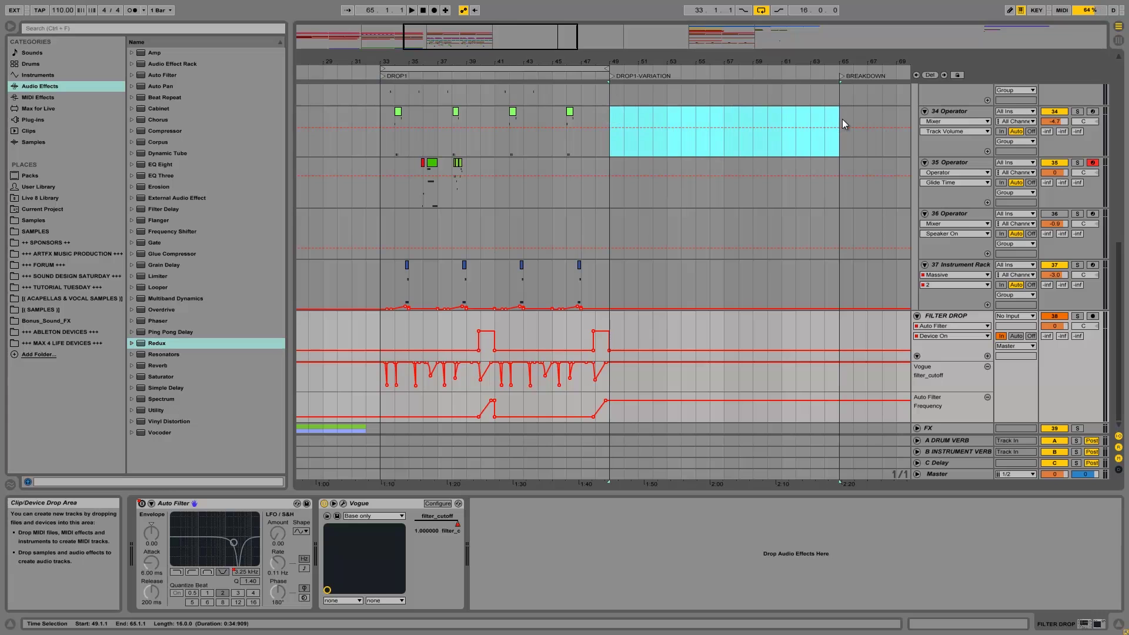
pyautogui.moveTo(842, 119)
pyautogui.mouseDown()
pyautogui.moveTo(587, 117)
pyautogui.moveTo(839, 126)
pyautogui.mouseUp()
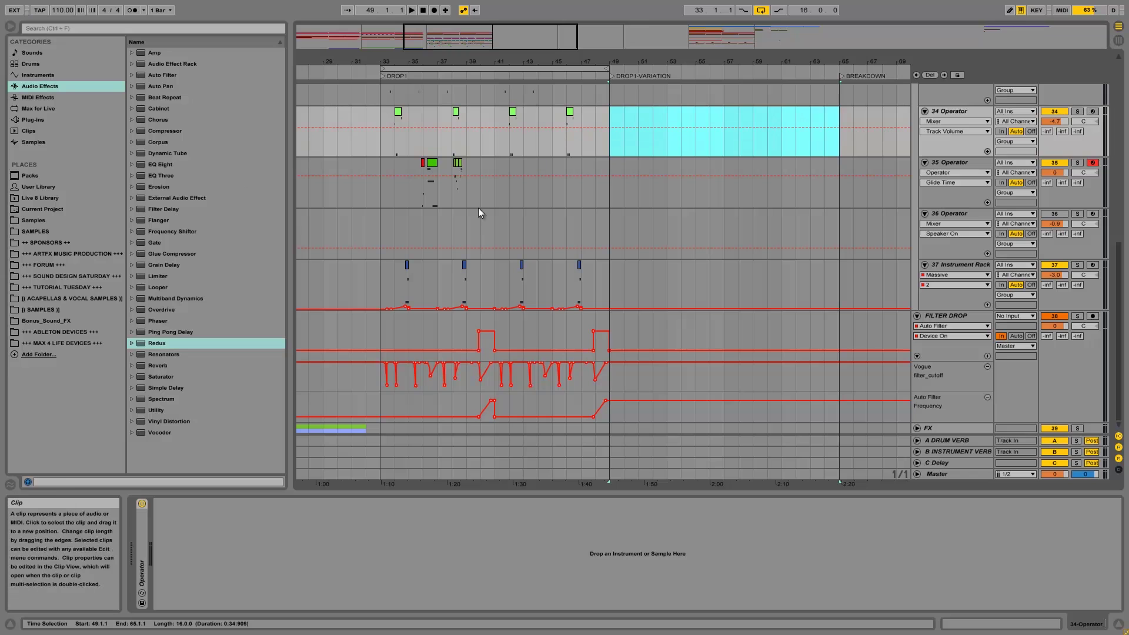
pyautogui.moveTo(604, 118); pyautogui.dragTo(776, 157)
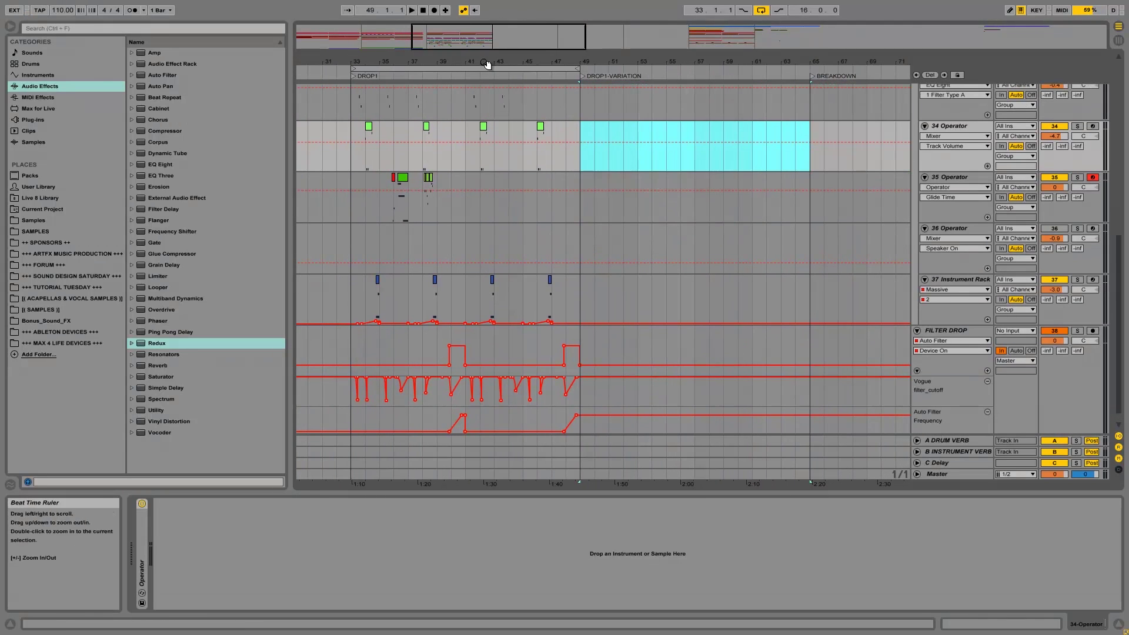
pyautogui.moveTo(488, 64); pyautogui.dragTo(485, 59)
pyautogui.moveTo(493, 154); pyautogui.dragTo(689, 165)
pyautogui.click(647, 157)
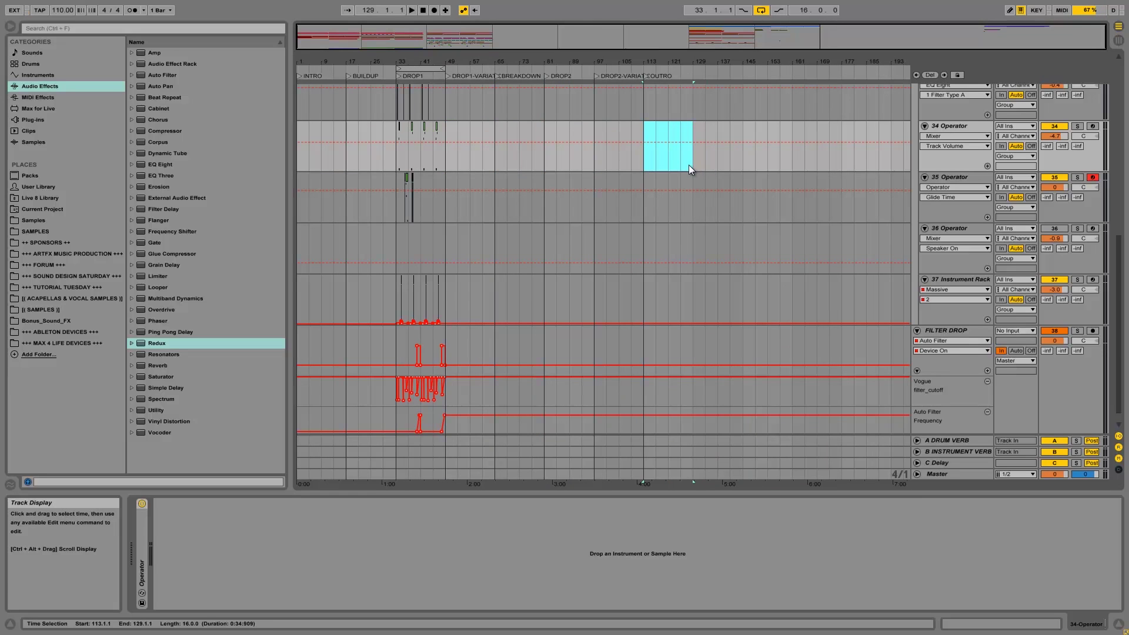
# Step: Fold the BASS group and the FILTER DROP track, keeping the FX group folded
pyautogui.click(387, 191)
pyautogui.moveTo(1116, 357); pyautogui.dragTo(1117, 115)
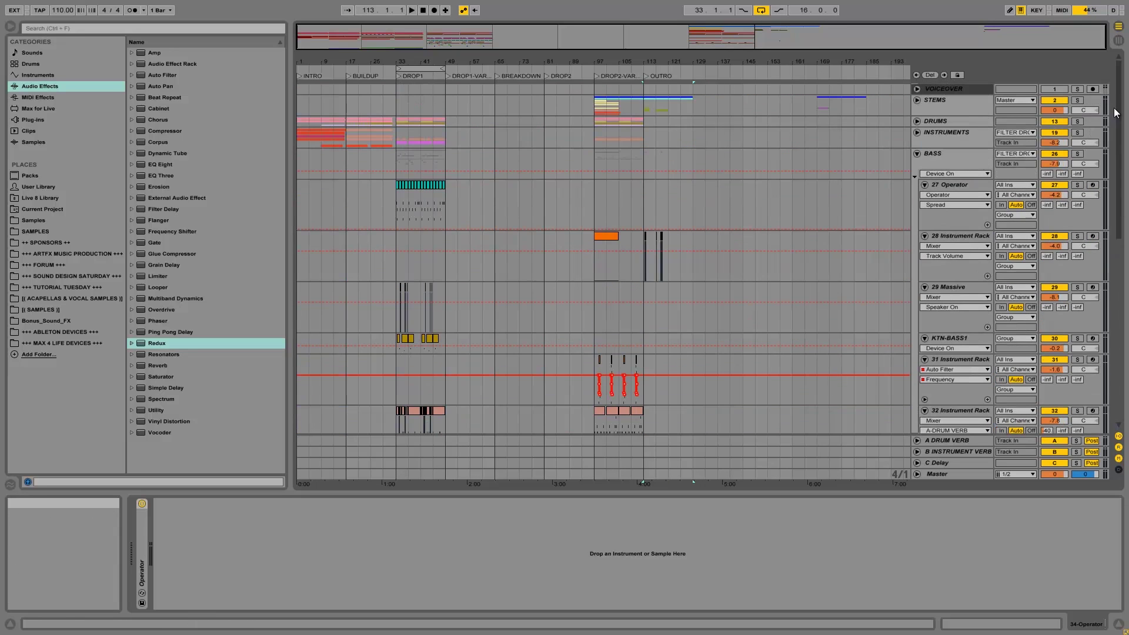
pyautogui.click(918, 153)
pyautogui.click(918, 175)
pyautogui.click(916, 186)
pyautogui.click(915, 186)
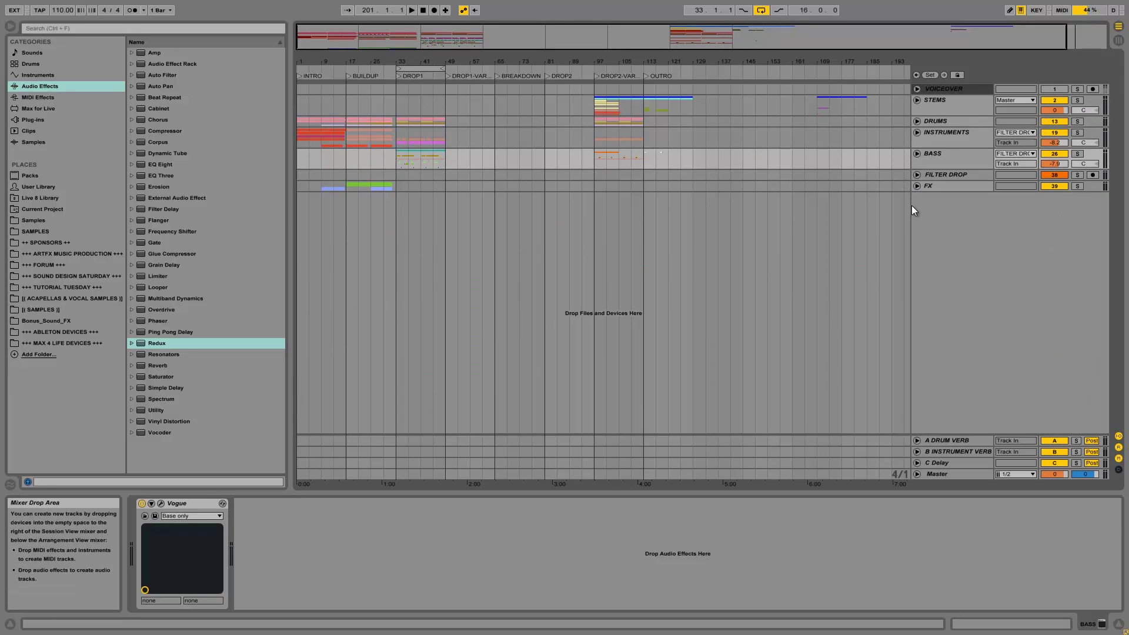